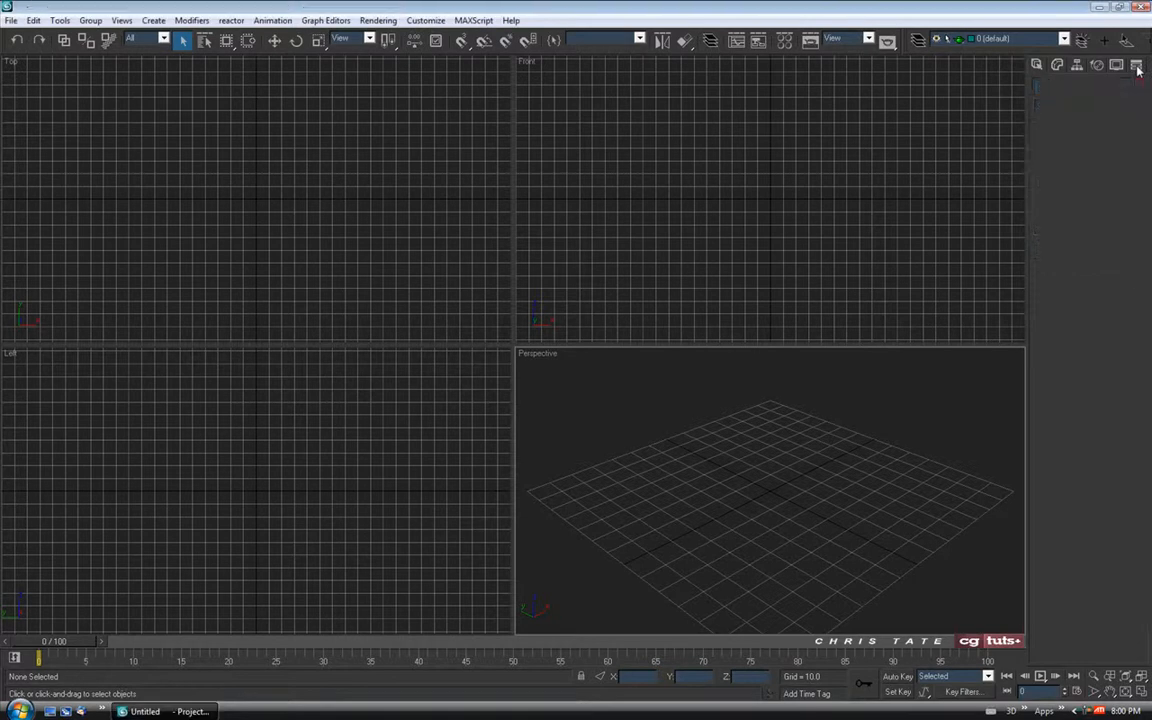
# Step: Open Hatch Closed.JPG from the Desktop in the asset browser, then place and enlarge its image window over the Top and Left viewports
pyautogui.click(1087, 141)
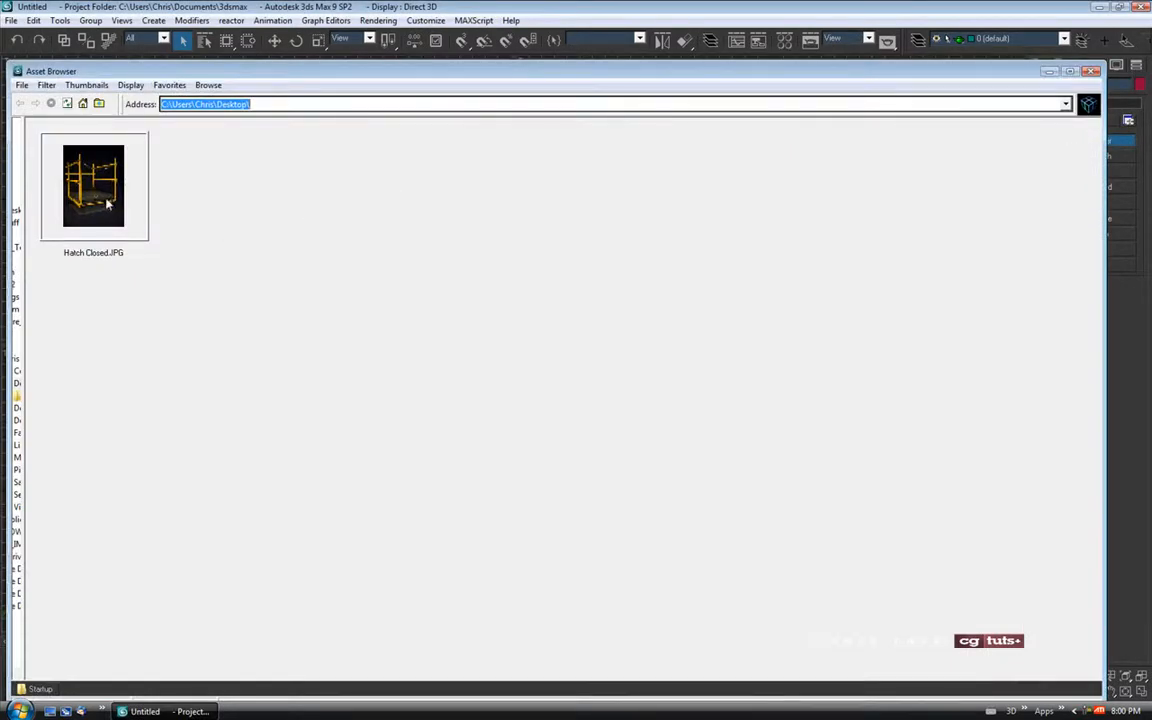
pyautogui.doubleClick(107, 203)
pyautogui.click(1093, 72)
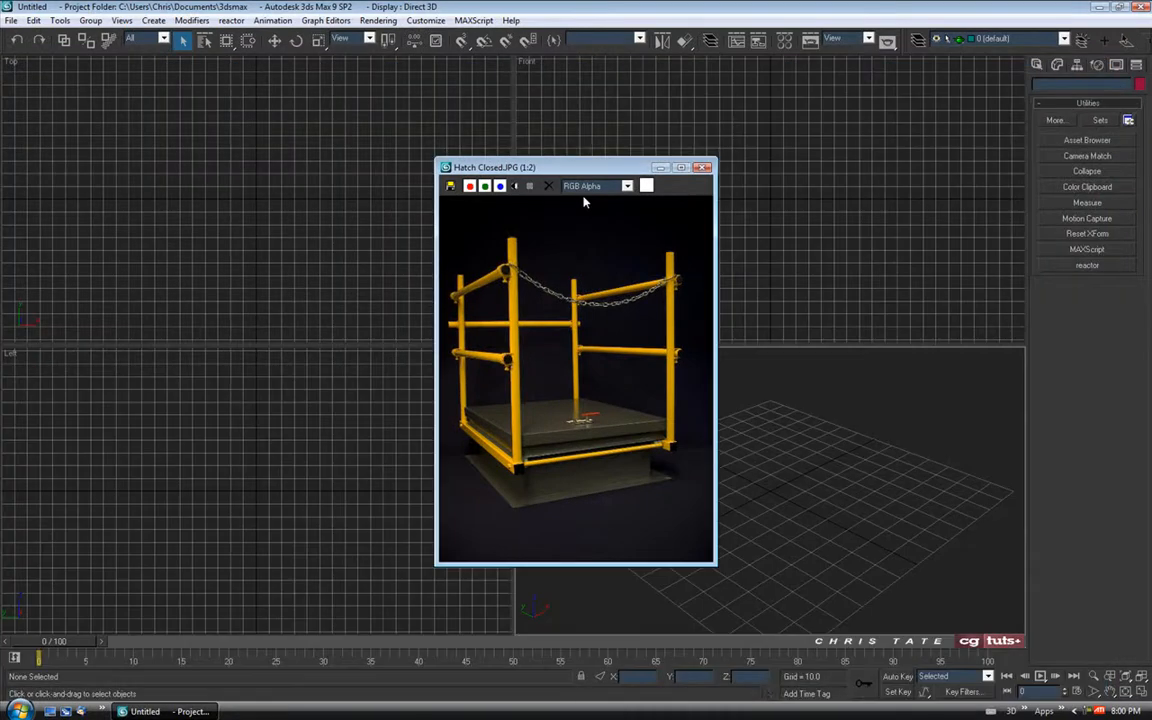
pyautogui.moveTo(599, 176)
pyautogui.mouseDown()
pyautogui.moveTo(415, 176)
pyautogui.moveTo(183, 90)
pyautogui.mouseUp()
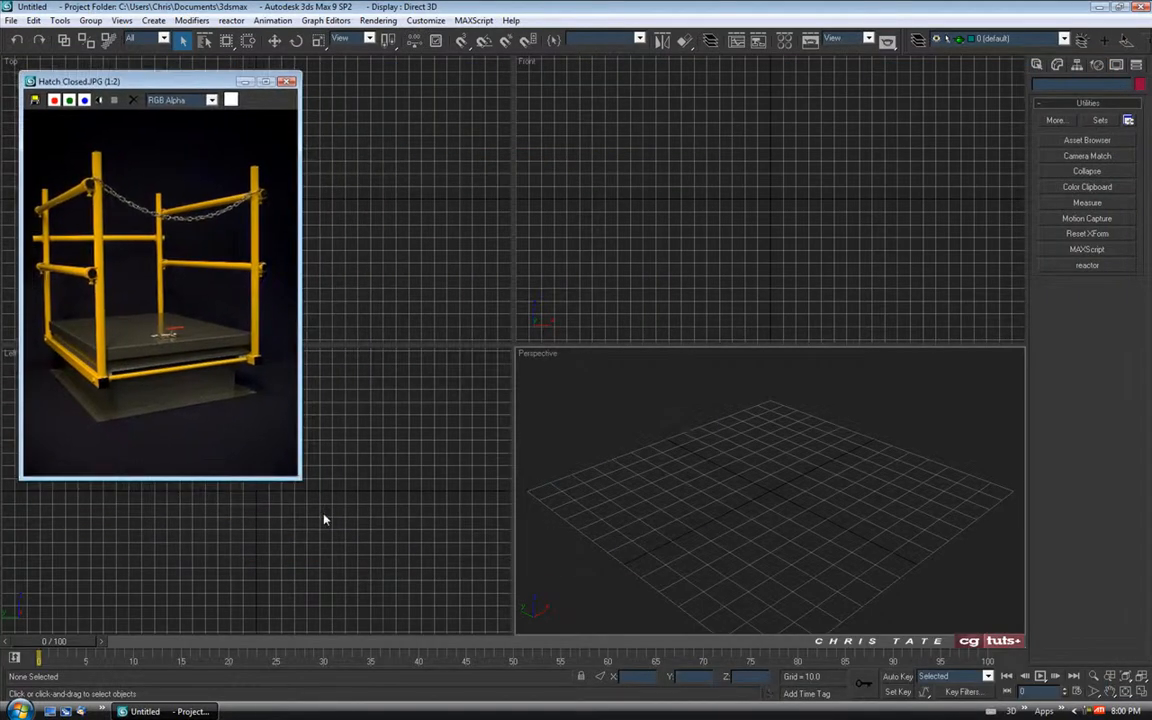
pyautogui.moveTo(302, 482); pyautogui.dragTo(405, 620)
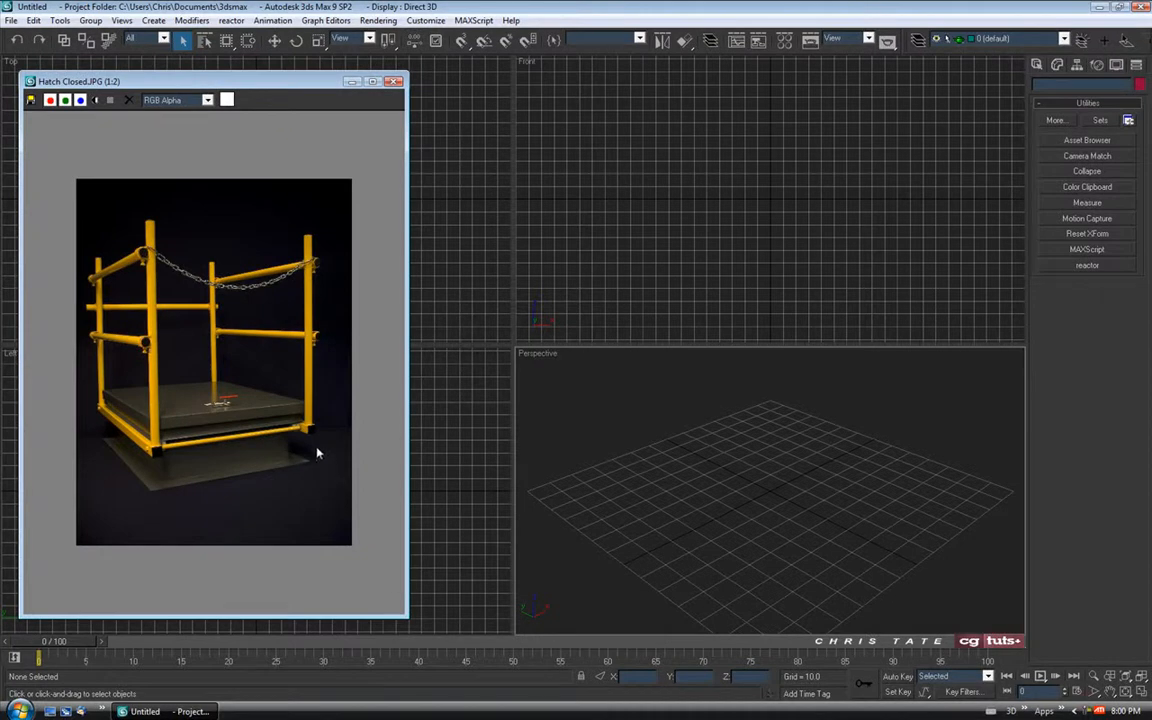
# Step: Examine the hatch, base and yellow railings closely in an enlarged reference image window, then minimize the image
pyautogui.scroll(1, 196, 400)
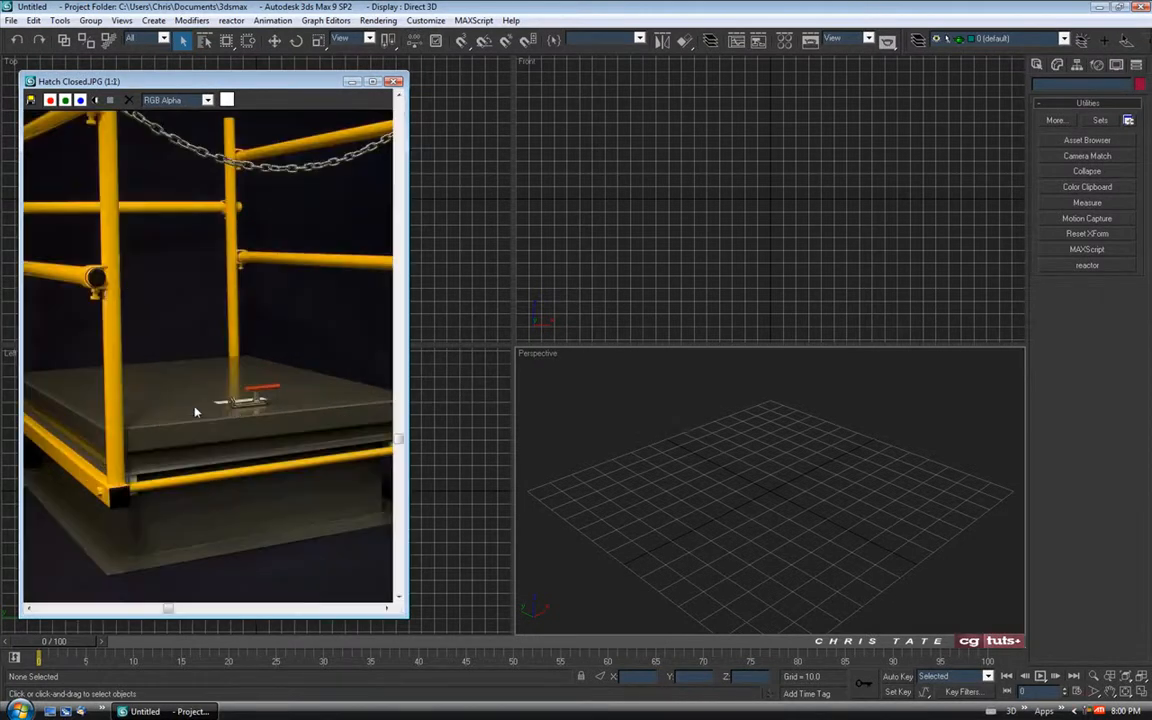
pyautogui.moveTo(136, 362)
pyautogui.mouseDown(button='middle')
pyautogui.moveTo(237, 458)
pyautogui.moveTo(197, 407)
pyautogui.mouseUp(button='middle')
pyautogui.moveTo(288, 433); pyautogui.dragTo(214, 411, button='middle')
pyautogui.scroll(-1, 216, 411)
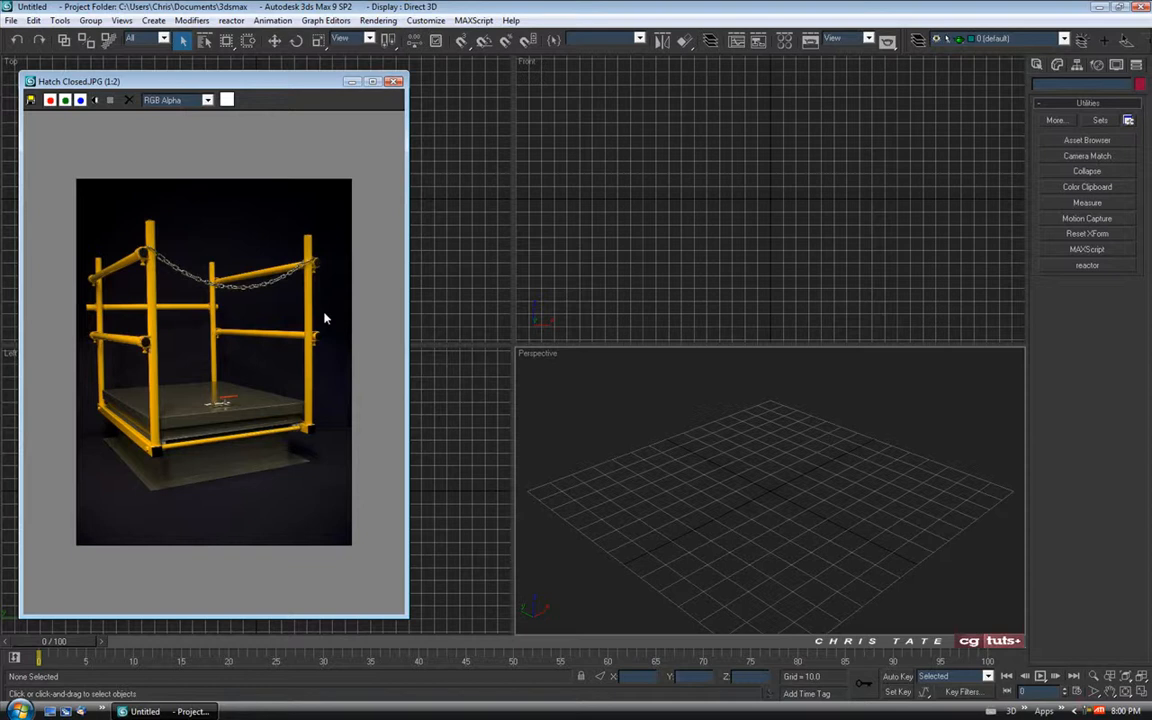
pyautogui.moveTo(406, 616); pyautogui.dragTo(456, 645)
pyautogui.moveTo(456, 76); pyautogui.dragTo(481, 24)
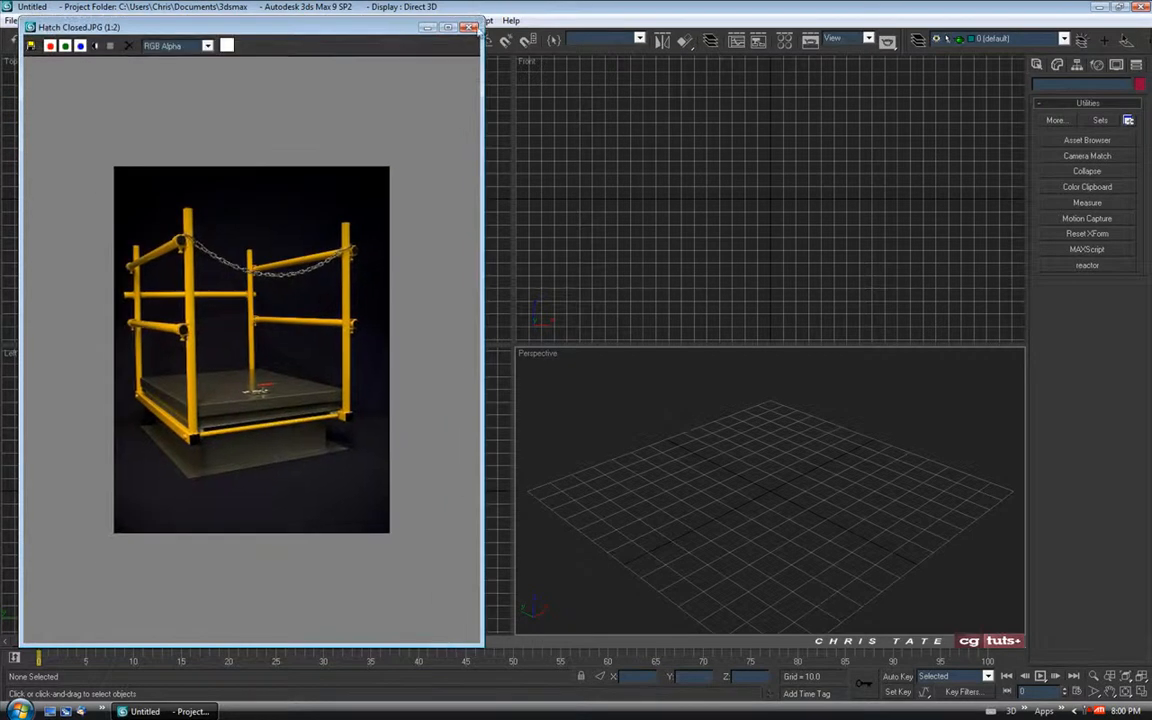
pyautogui.scroll(1, 310, 250)
pyautogui.moveTo(330, 376)
pyautogui.mouseDown(button='middle')
pyautogui.moveTo(331, 220)
pyautogui.moveTo(327, 421)
pyautogui.moveTo(303, 393)
pyautogui.moveTo(307, 483)
pyautogui.mouseUp(button='middle')
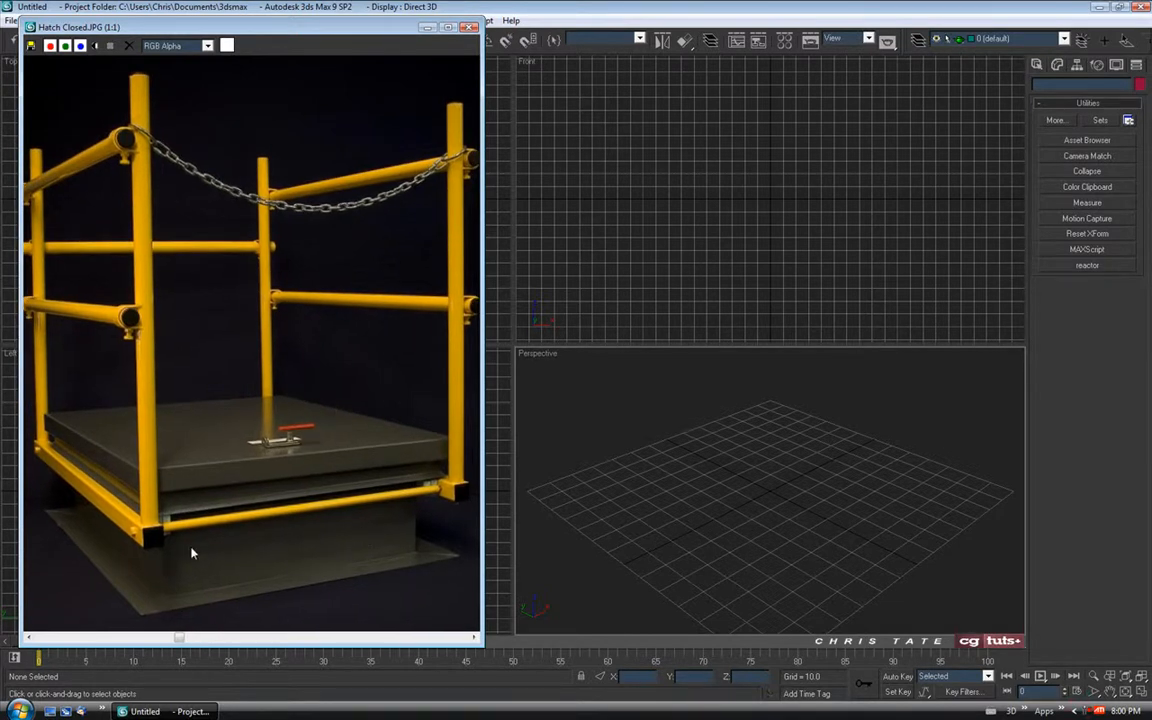
pyautogui.scroll(-2, 228, 532)
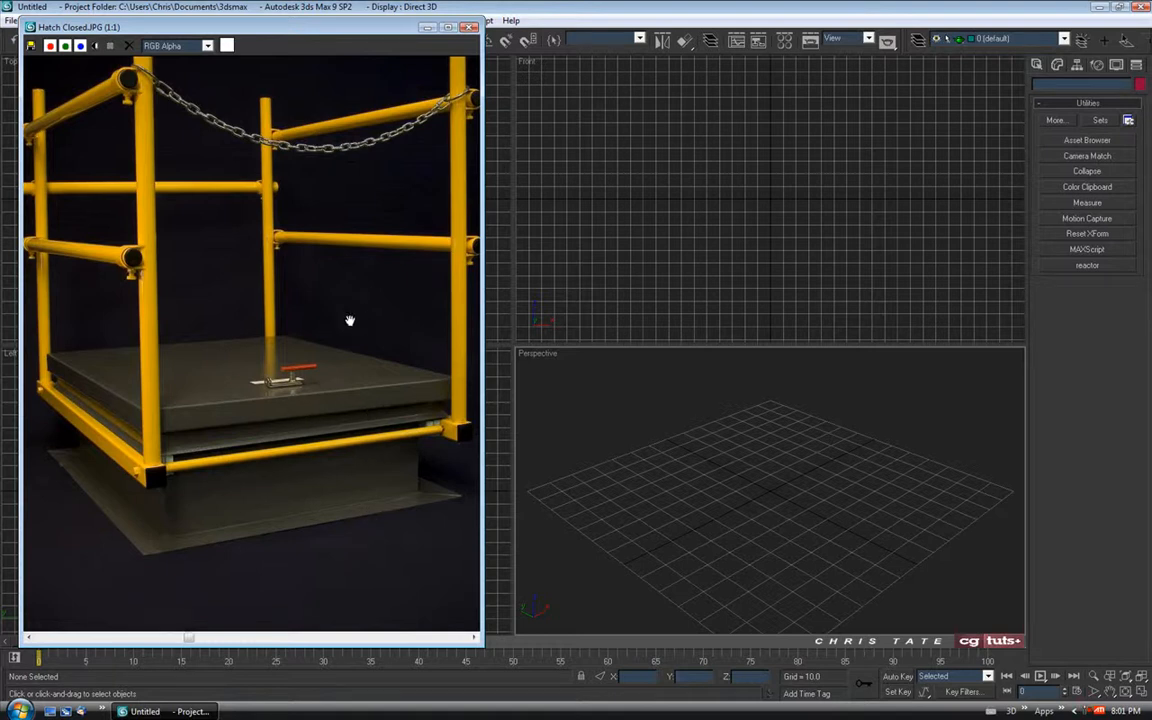
pyautogui.moveTo(355, 303); pyautogui.dragTo(334, 360, button='middle')
pyautogui.click(427, 27)
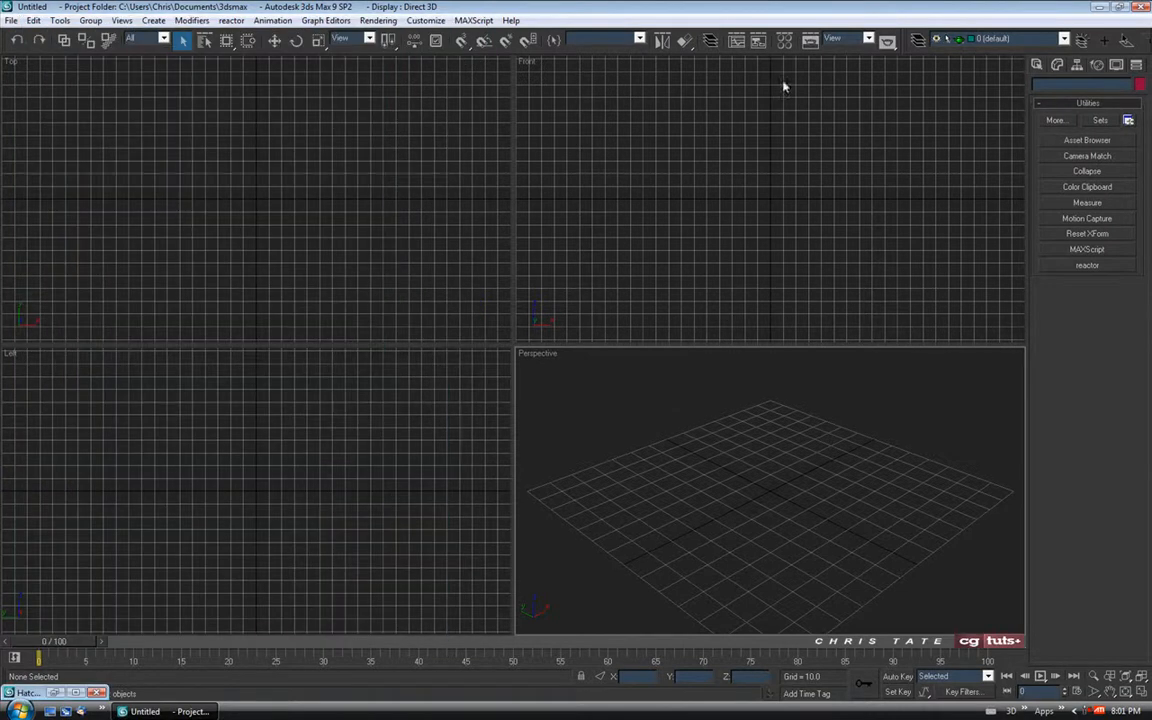
# Step: Create a box in the Top viewport about 118 long, 111 wide and 27 high
pyautogui.click(1037, 64)
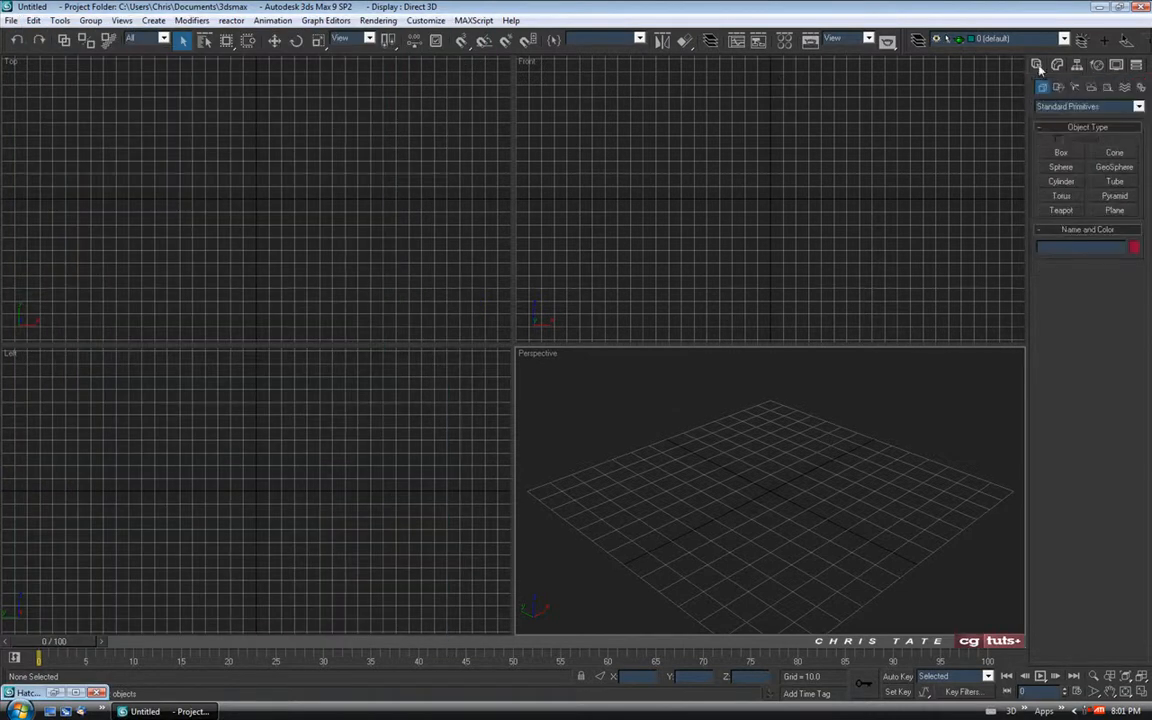
pyautogui.click(1064, 153)
pyautogui.moveTo(189, 122); pyautogui.dragTo(329, 270)
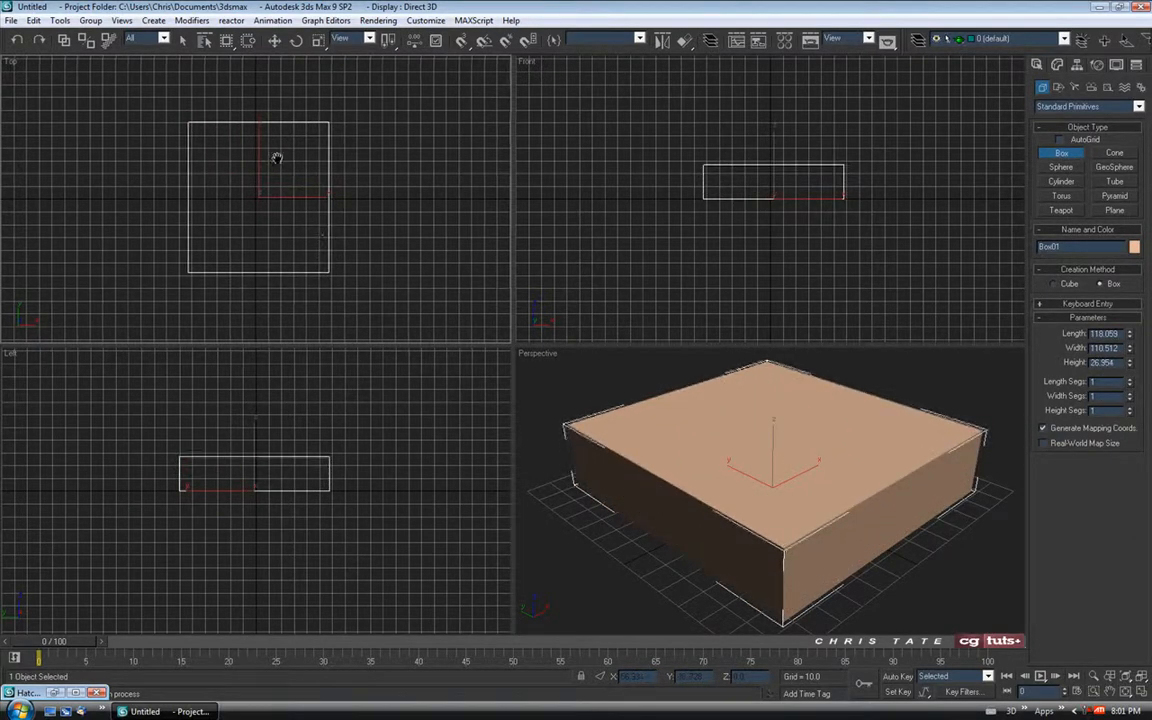
pyautogui.moveTo(282, 182); pyautogui.dragTo(273, 175, button='middle')
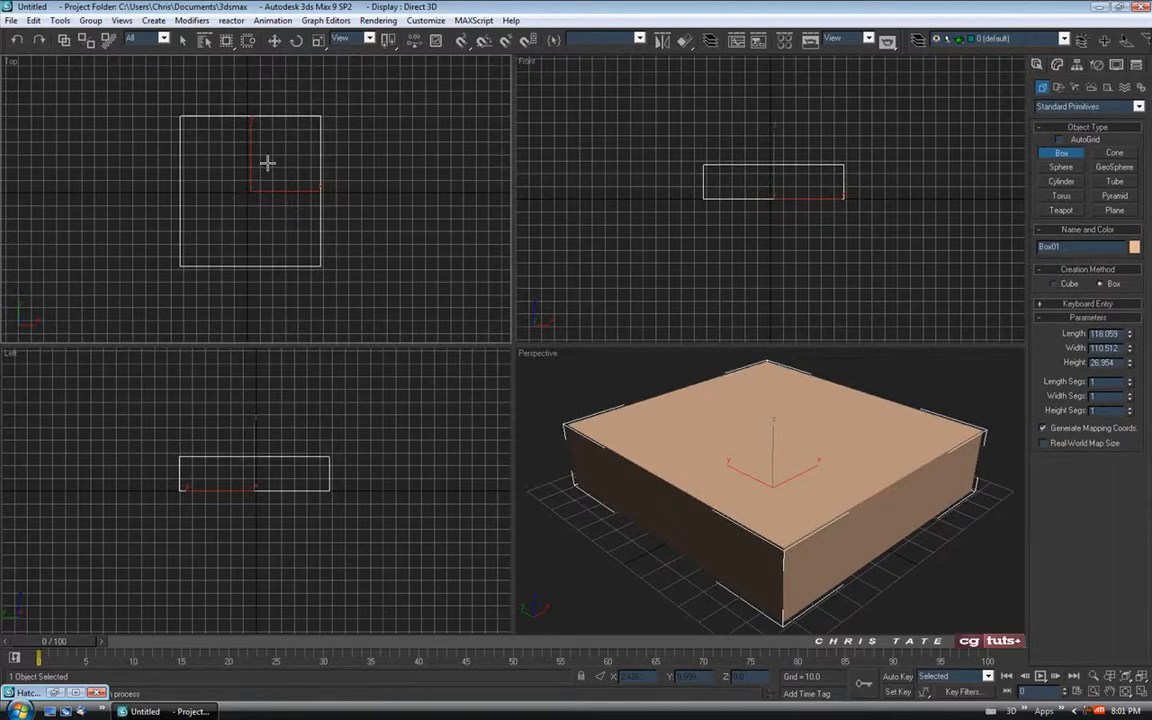
# Step: Centre the box at the world origin by setting its absolute X and Y positions to 0
pyautogui.rightClick(274, 41)
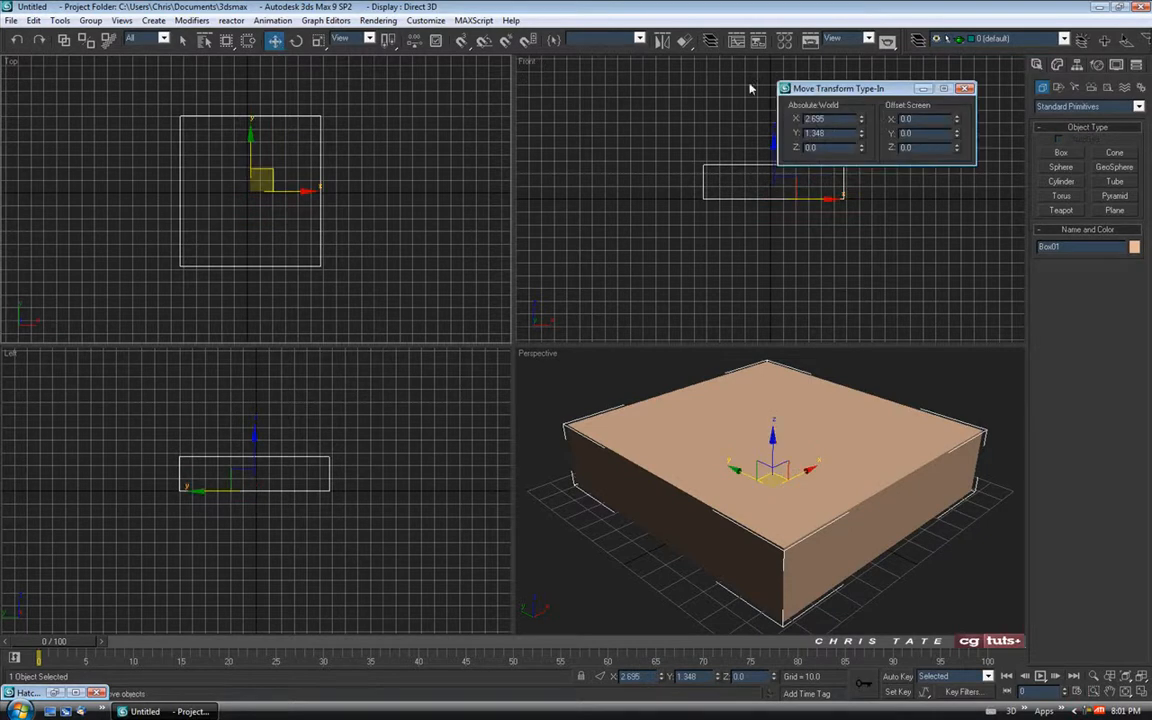
pyautogui.moveTo(879, 89); pyautogui.dragTo(674, 69)
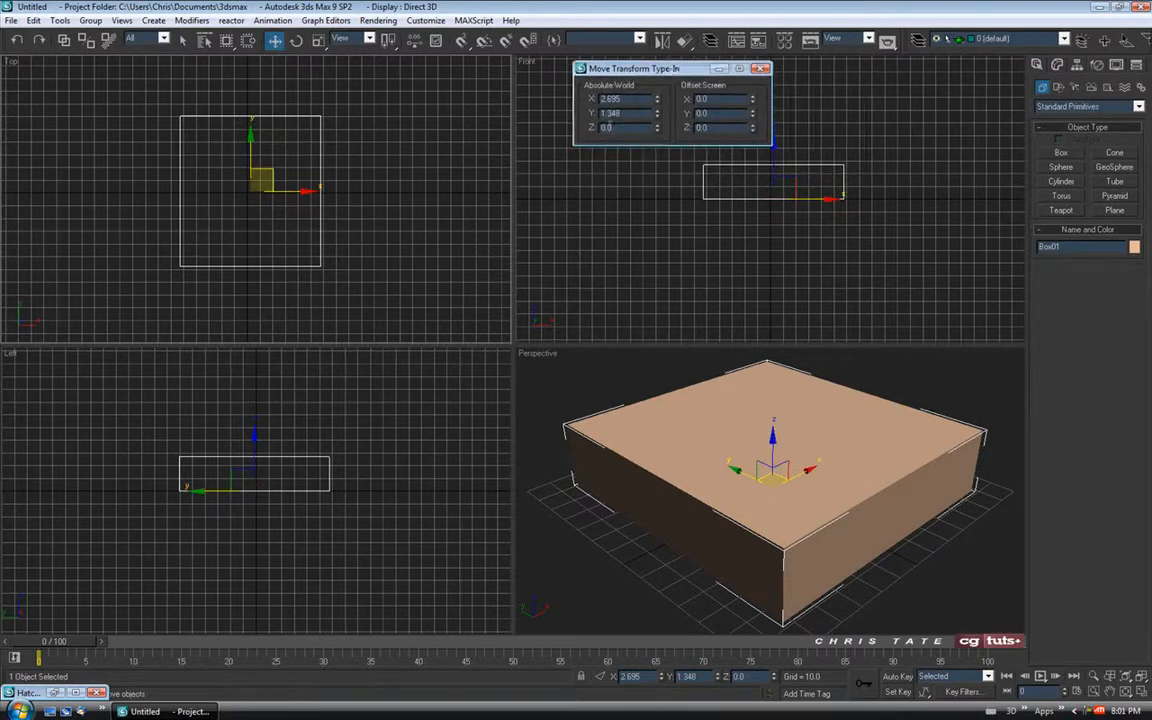
pyautogui.rightClick(657, 101)
pyautogui.rightClick(657, 116)
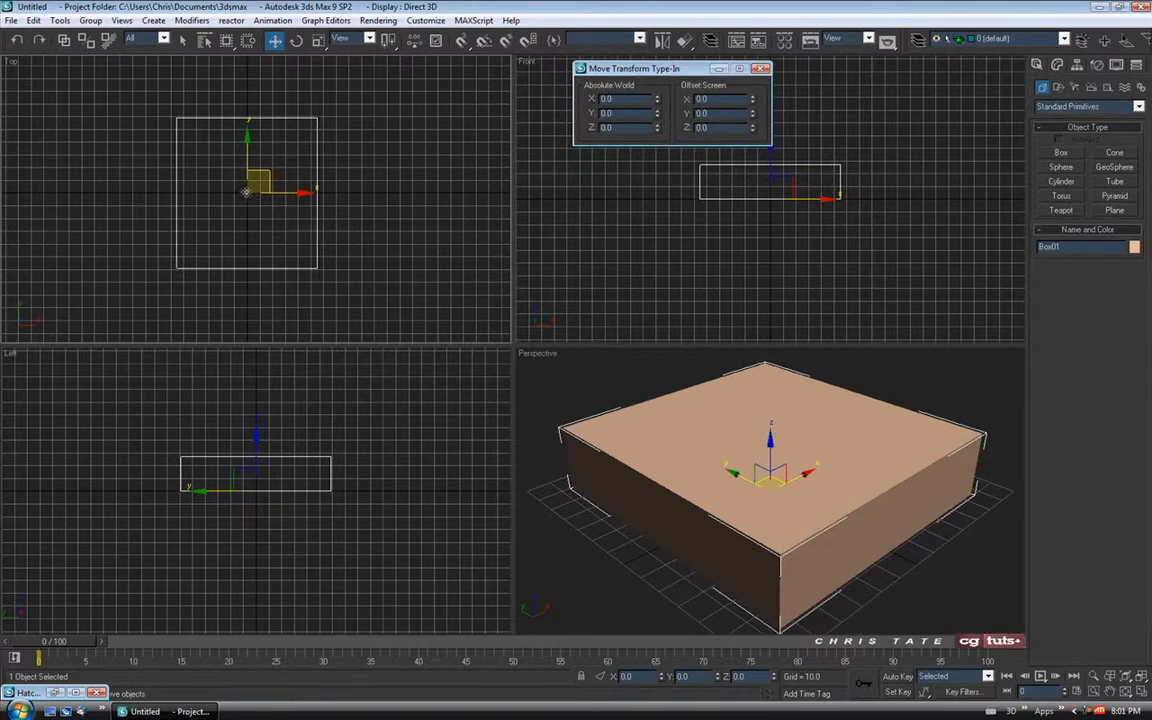
pyautogui.click(760, 68)
# Step: Hide the grid in the Top, Front, Left and Perspective viewports
pyautogui.moveTo(323, 228); pyautogui.dragTo(348, 227, button='middle')
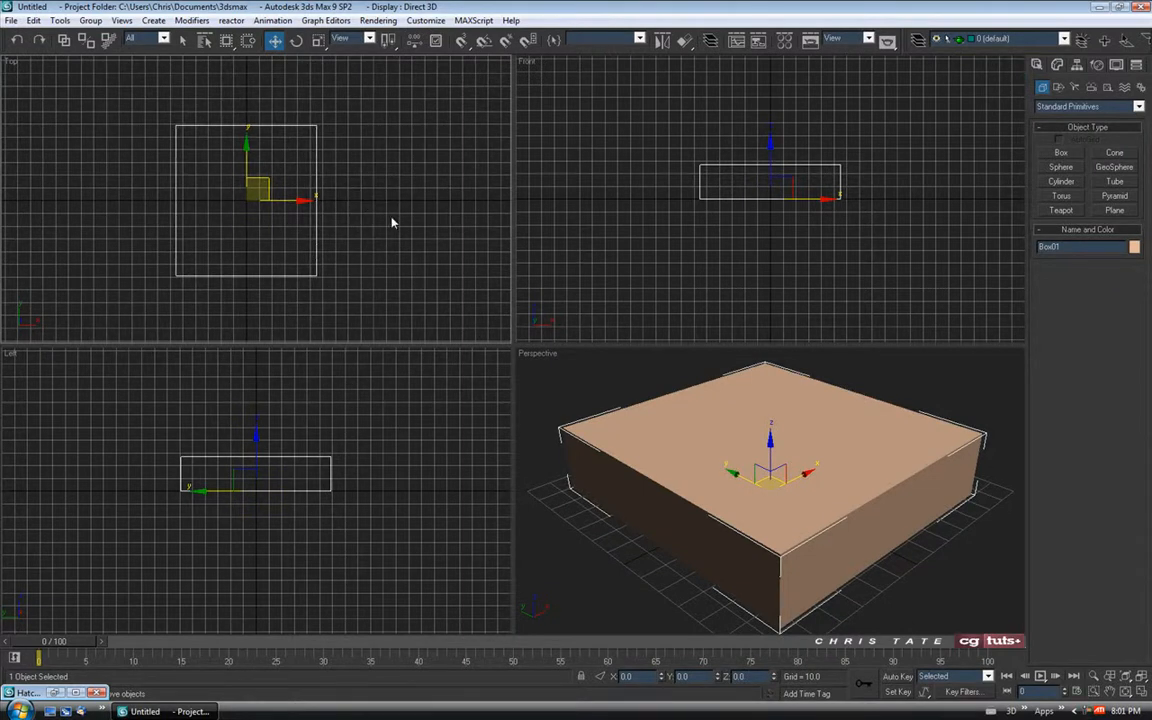
pyautogui.press('g')
pyautogui.rightClick(579, 253)
pyautogui.press('g')
pyautogui.rightClick(458, 376)
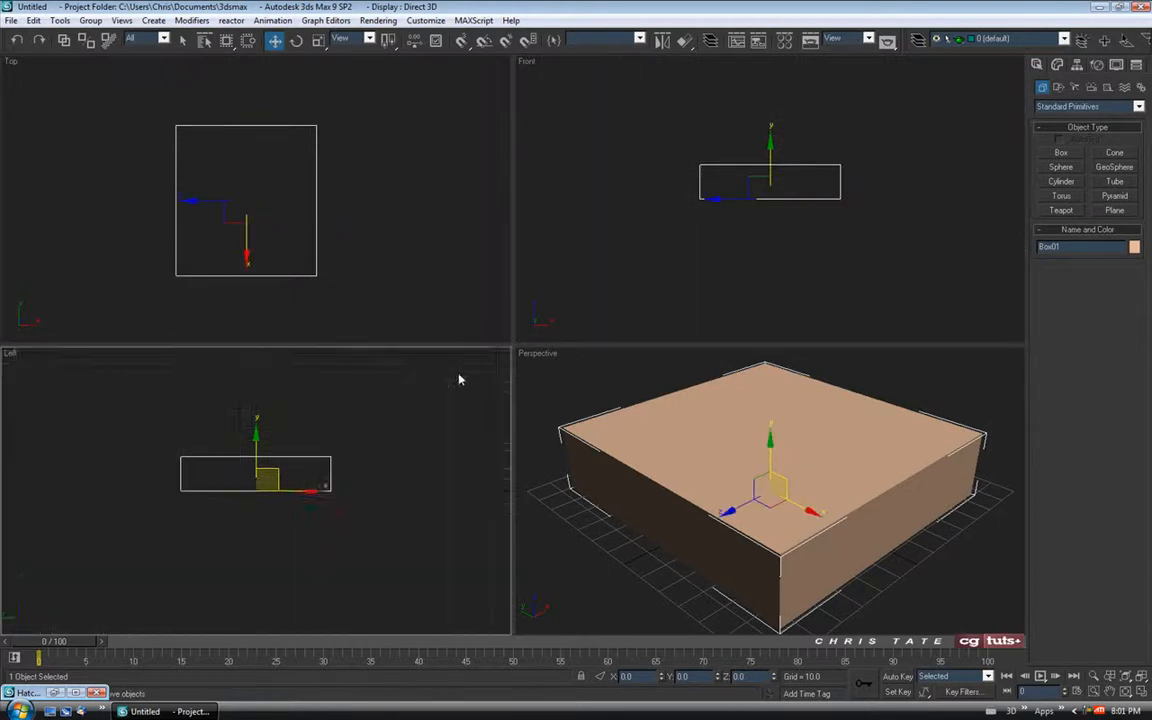
pyautogui.press('g')
pyautogui.rightClick(549, 382)
pyautogui.press('g')
pyautogui.rightClick(392, 240)
pyautogui.moveTo(390, 239); pyautogui.dragTo(398, 237, button='middle')
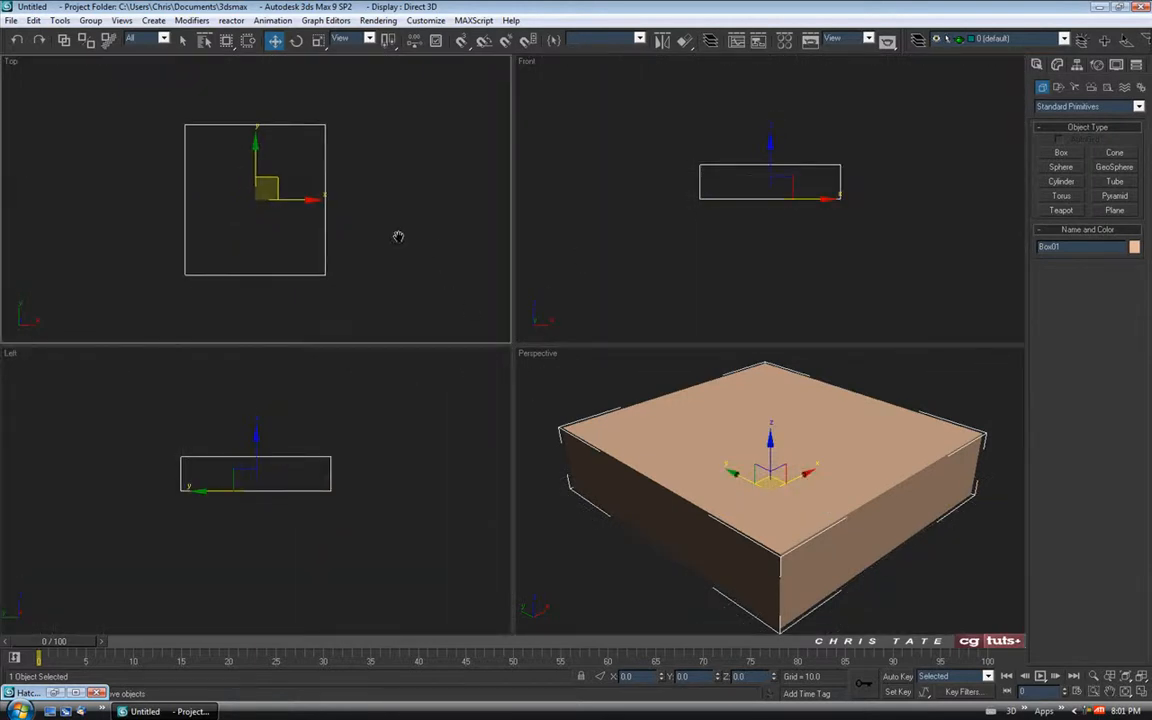
# Step: Switch the Top, Front and Left viewports from wireframe to shaded display
pyautogui.press('F3')
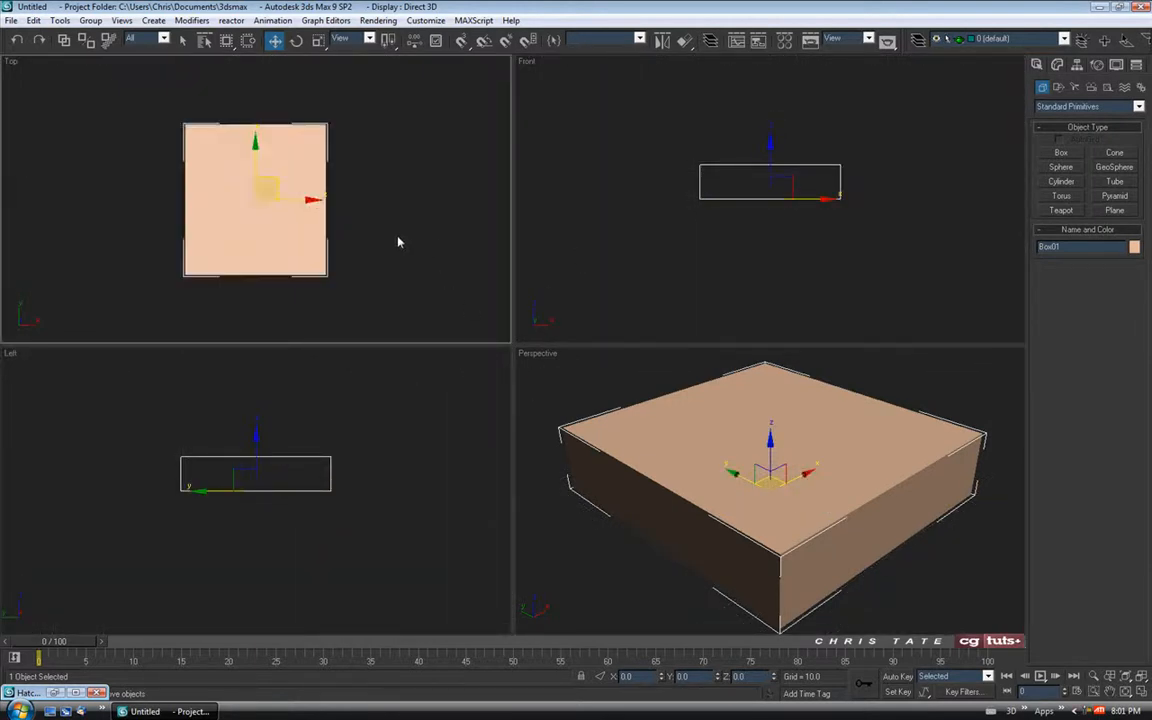
pyautogui.rightClick(567, 244)
pyautogui.press('F3')
pyautogui.rightClick(360, 404)
pyautogui.press('F3')
# Step: Show edged faces in the Perspective viewport and turn off the selection brackets in all four viewports
pyautogui.middleClick(628, 475)
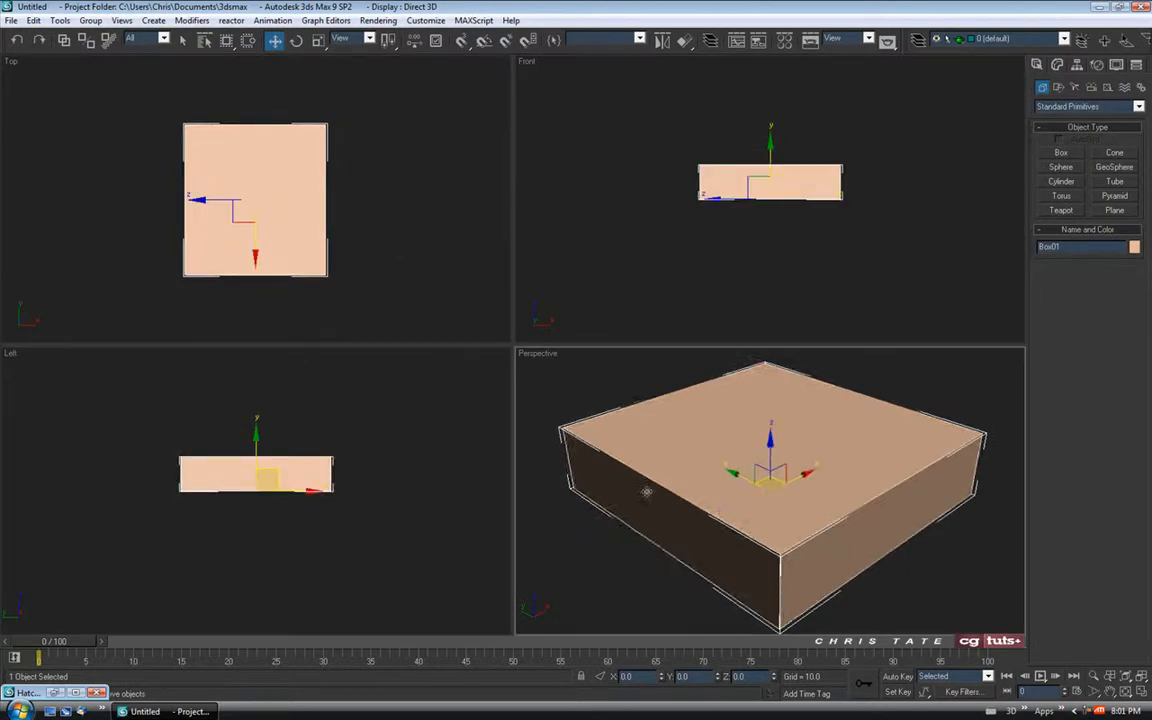
pyautogui.moveTo(577, 440); pyautogui.dragTo(588, 432, button='middle')
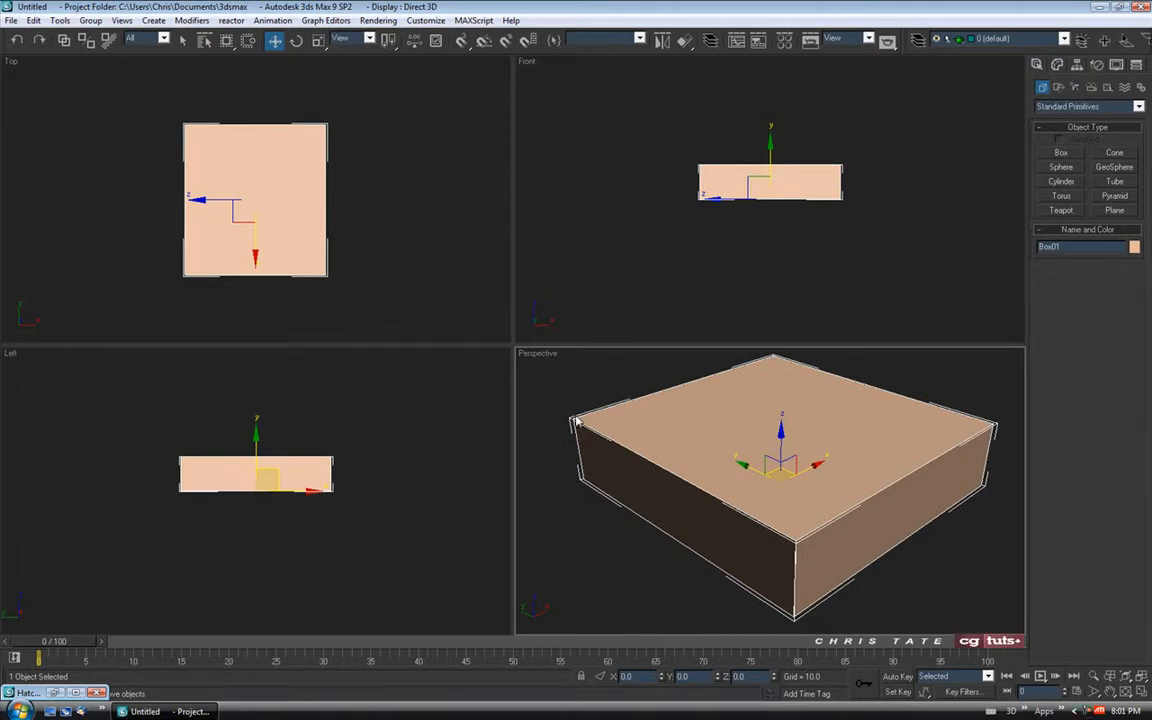
pyautogui.rightClick(463, 424)
pyautogui.rightClick(545, 292)
pyautogui.rightClick(432, 288)
pyautogui.moveTo(710, 516); pyautogui.dragTo(694, 514, button='middle')
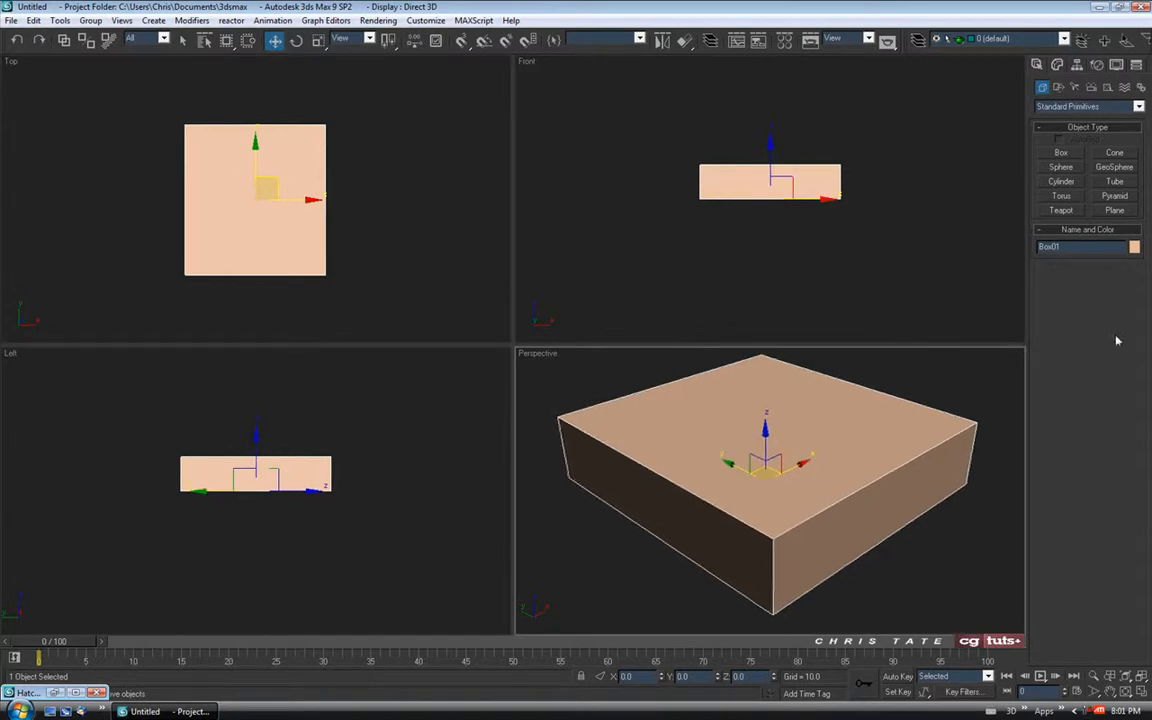
# Step: Set the box's object color to black
pyautogui.click(1134, 248)
pyautogui.click(689, 386)
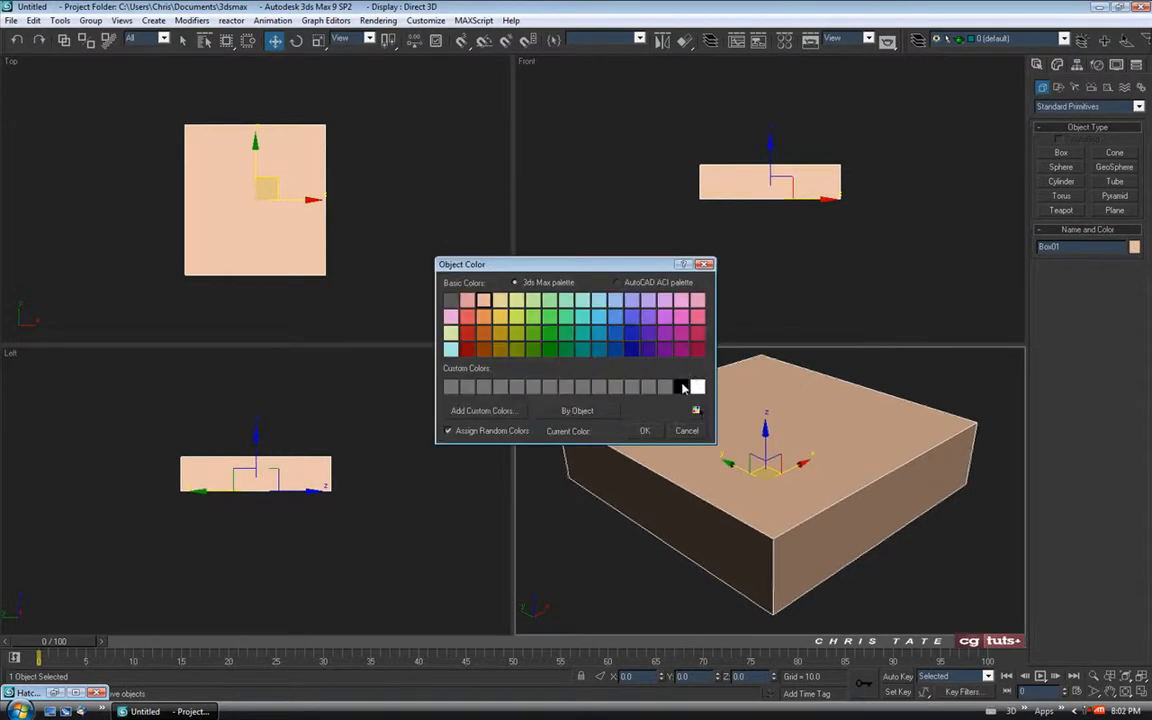
pyautogui.click(646, 435)
# Step: Assign the grey 01 - Default material to the box and close the Material Editor
pyautogui.press('m')
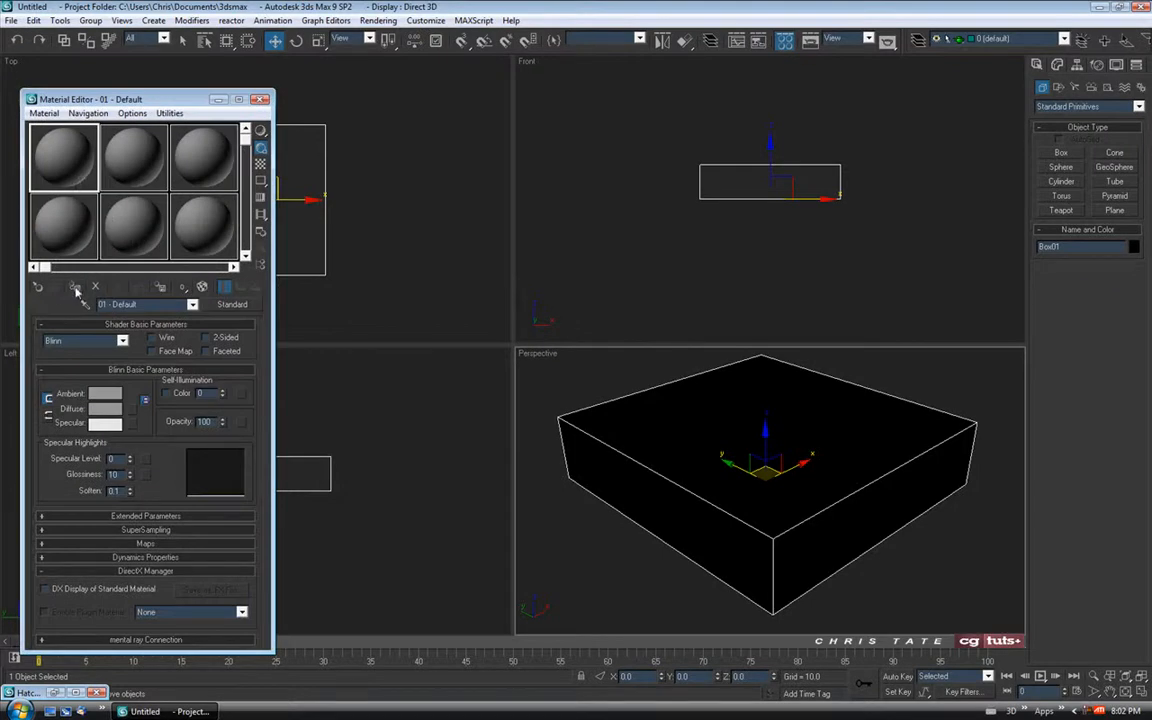
pyautogui.click(73, 287)
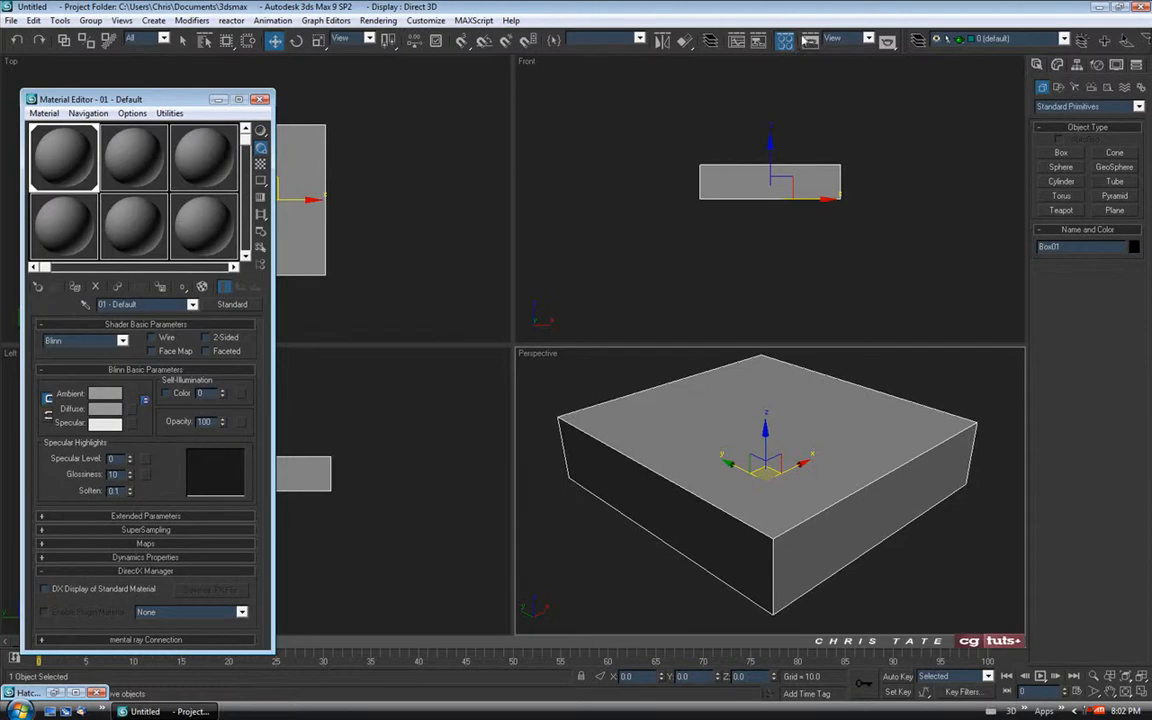
pyautogui.click(259, 100)
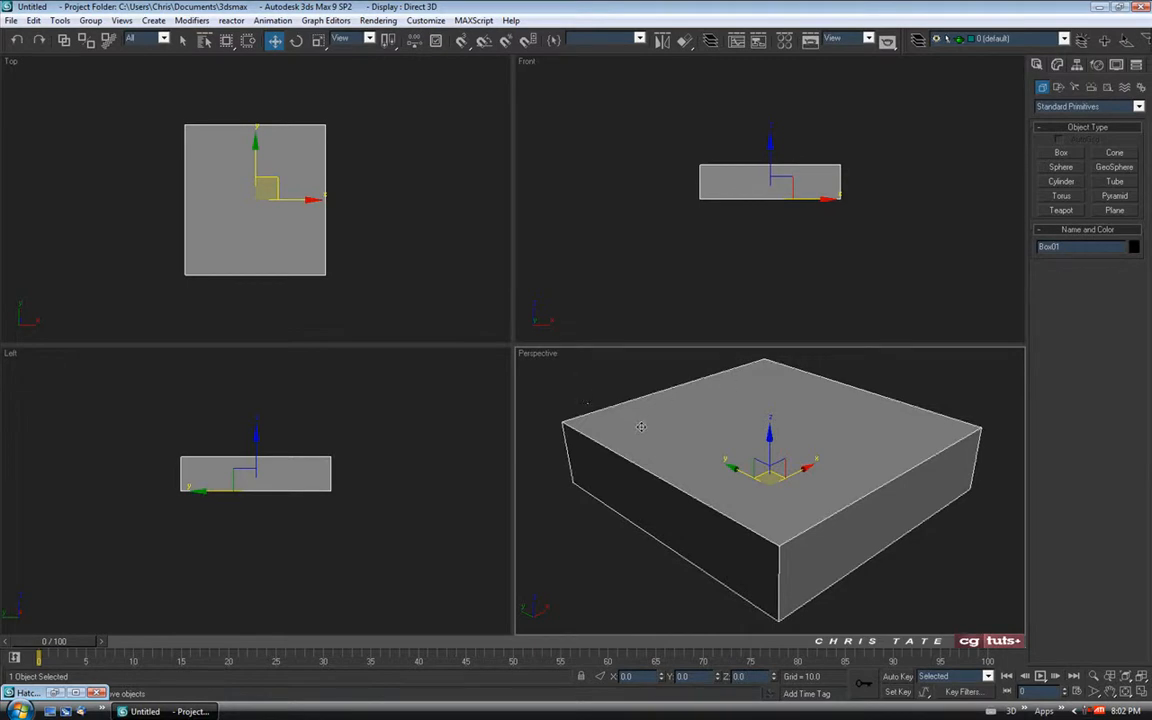
pyautogui.moveTo(695, 423); pyautogui.dragTo(696, 425, button='middle')
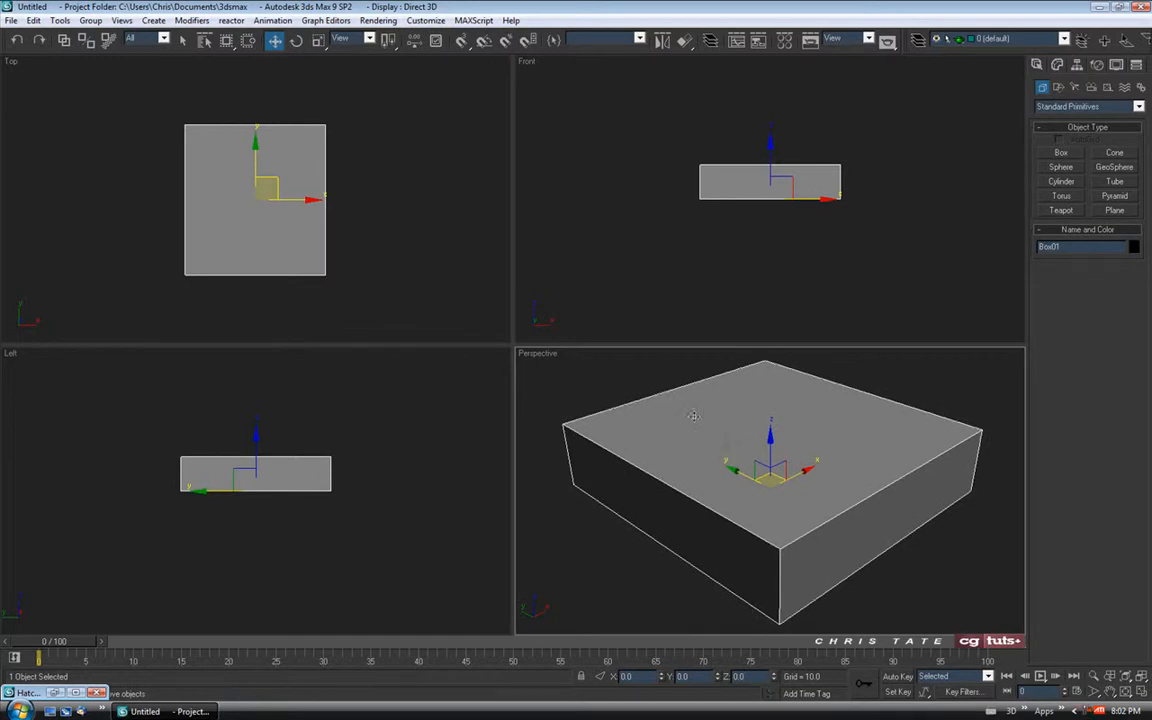
pyautogui.moveTo(697, 433); pyautogui.dragTo(714, 437, button='middle')
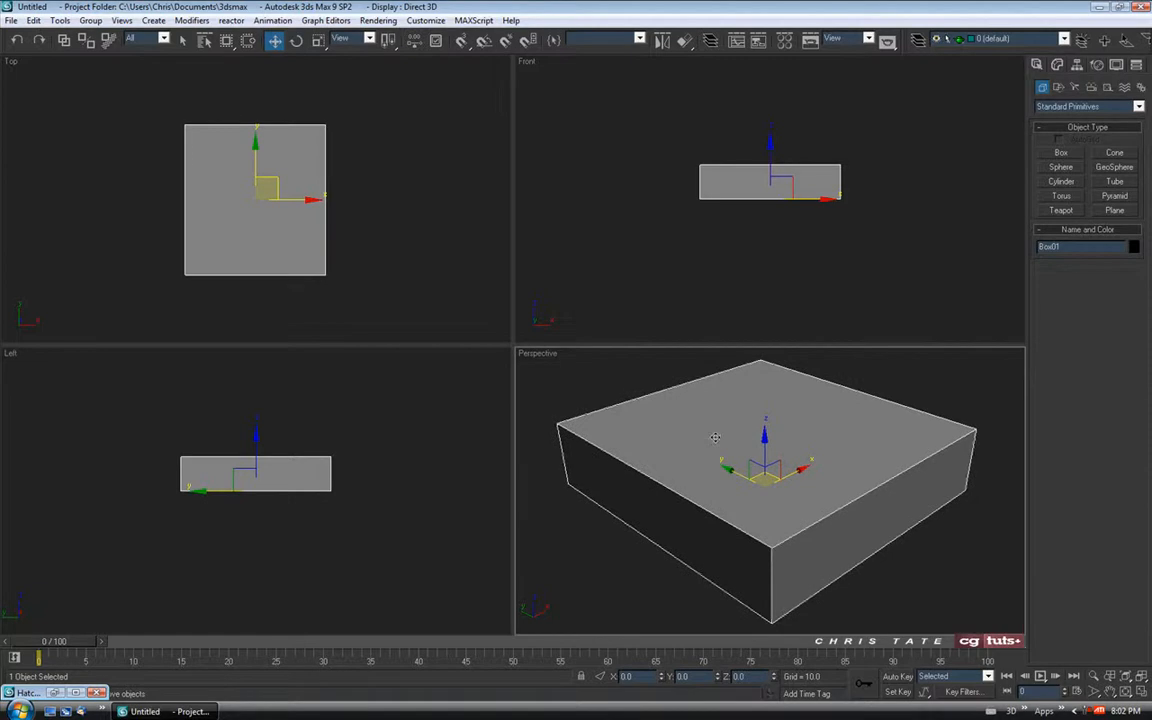
pyautogui.moveTo(328, 193); pyautogui.dragTo(331, 193, button='middle')
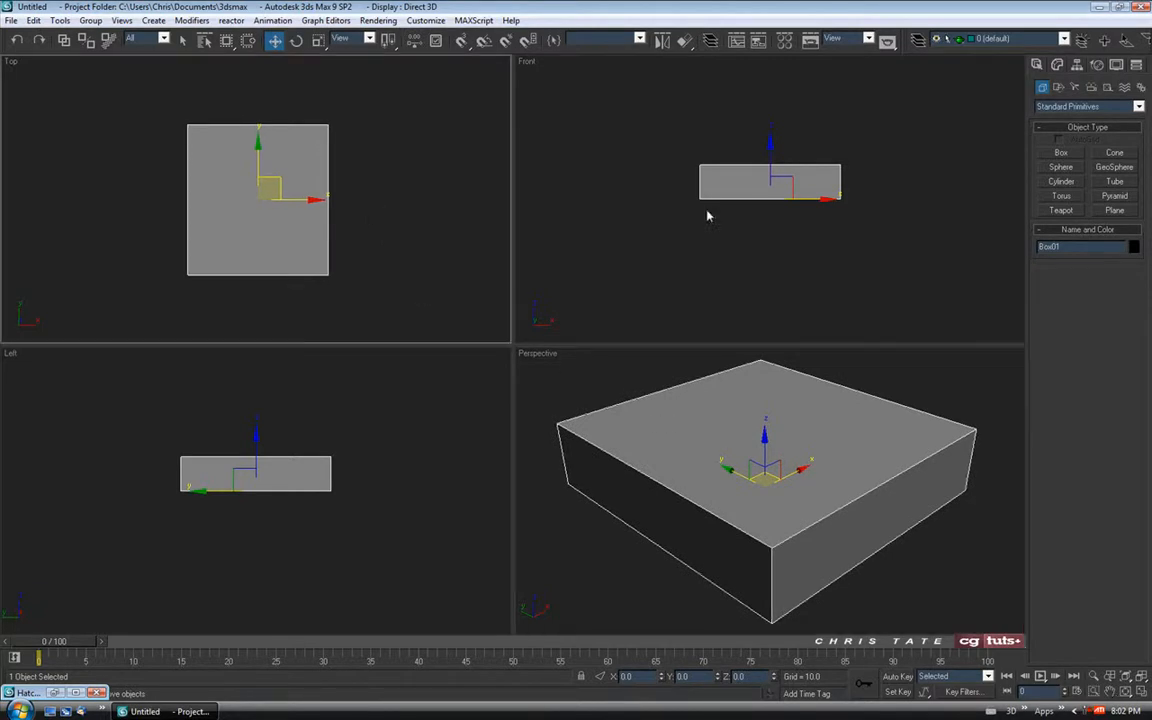
# Step: Display the box's modifiable parameters and compare its shape with the hatch base in the reference image, then minimize the image again
pyautogui.click(1058, 65)
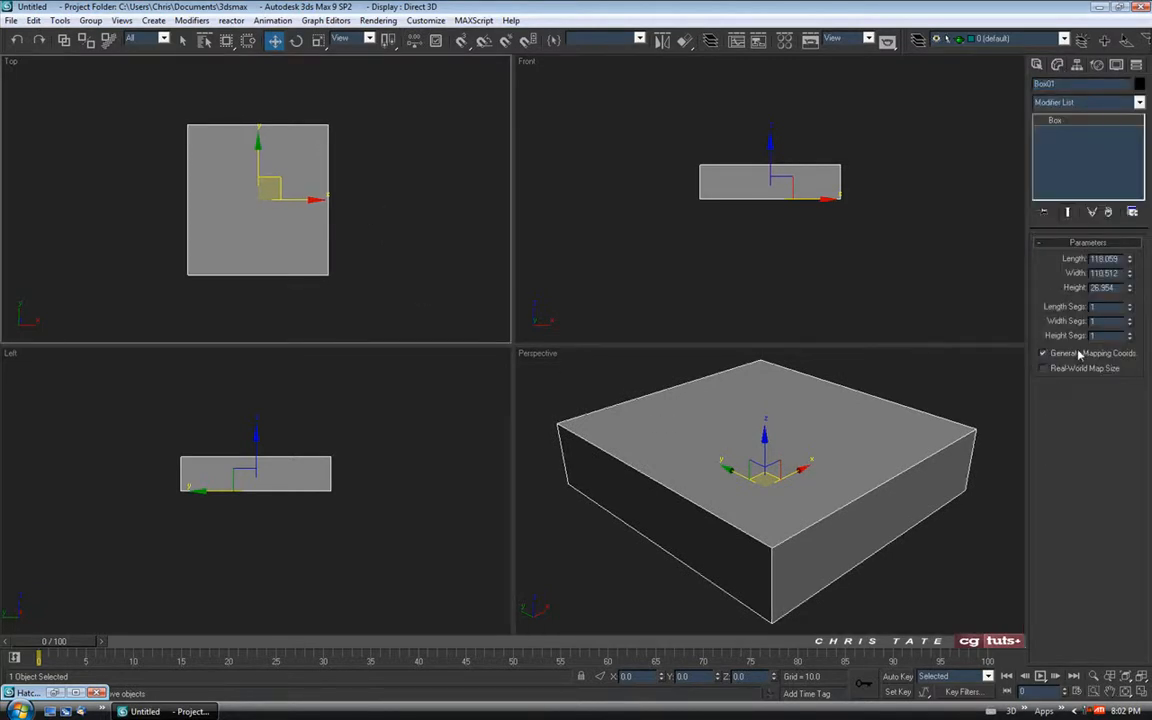
pyautogui.click(55, 693)
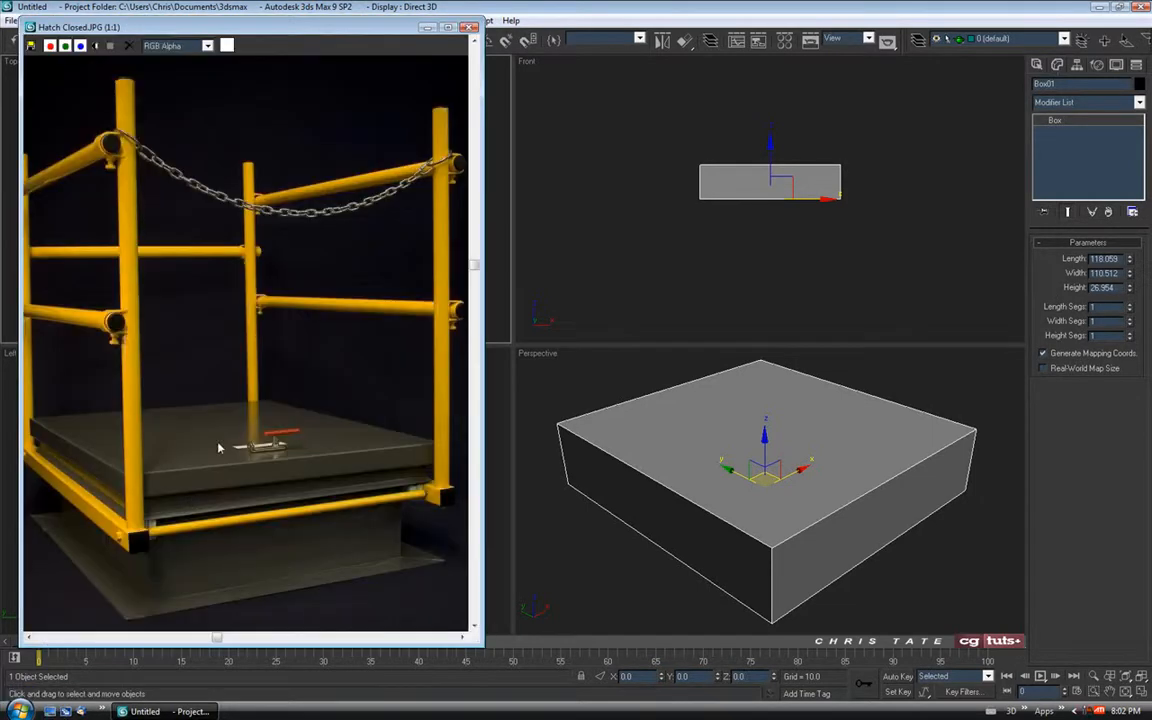
pyautogui.moveTo(229, 517)
pyautogui.mouseDown(button='middle')
pyautogui.moveTo(239, 489)
pyautogui.moveTo(357, 473)
pyautogui.moveTo(375, 453)
pyautogui.mouseUp(button='middle')
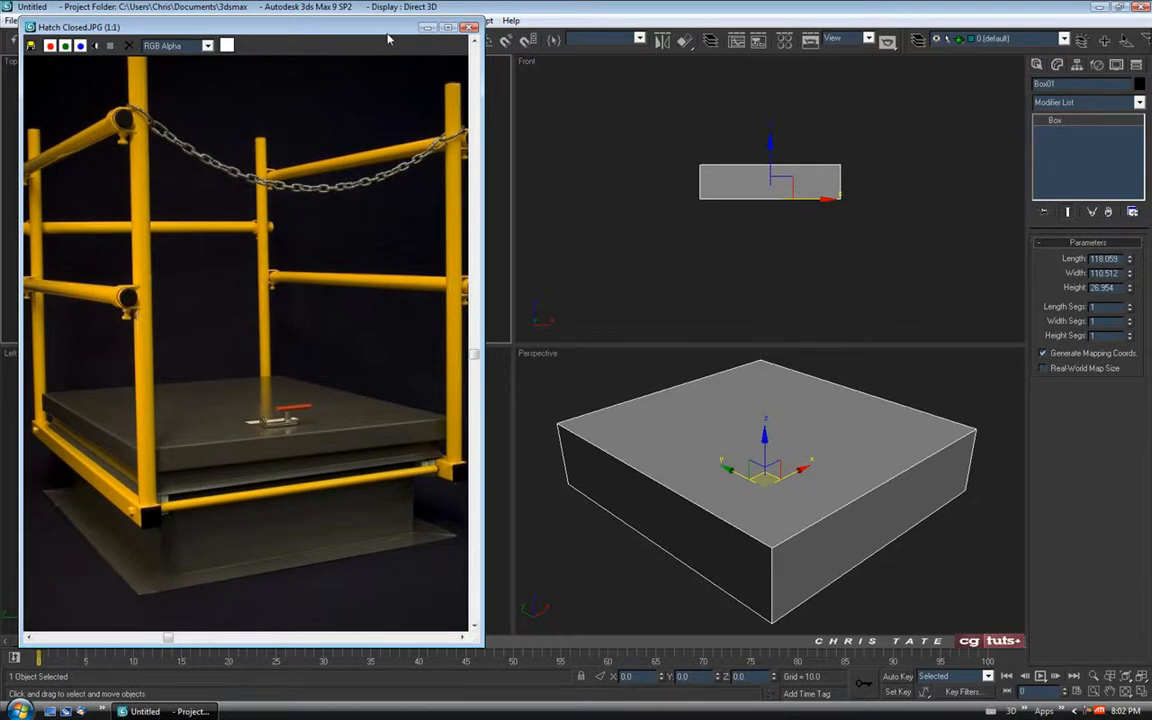
pyautogui.moveTo(350, 33); pyautogui.dragTo(350, 48)
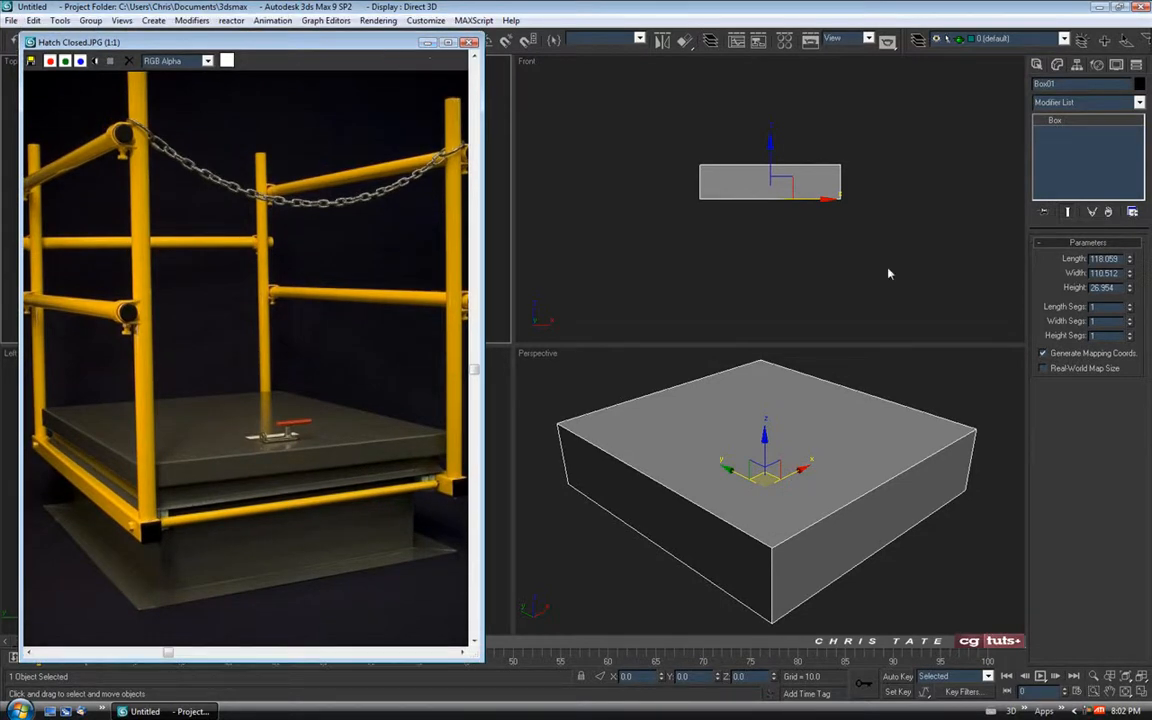
pyautogui.click(426, 44)
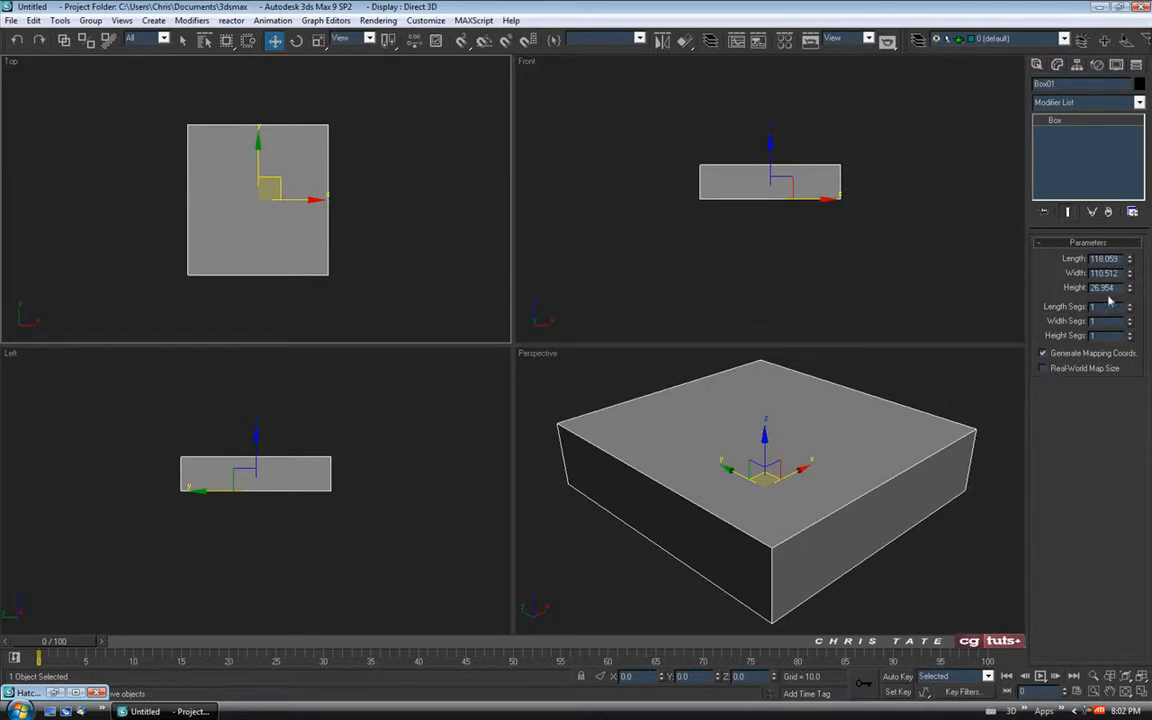
# Step: Set the box's length and width to 50 each
pyautogui.doubleClick(1121, 258)
pyautogui.write('50')
pyautogui.press('Return')
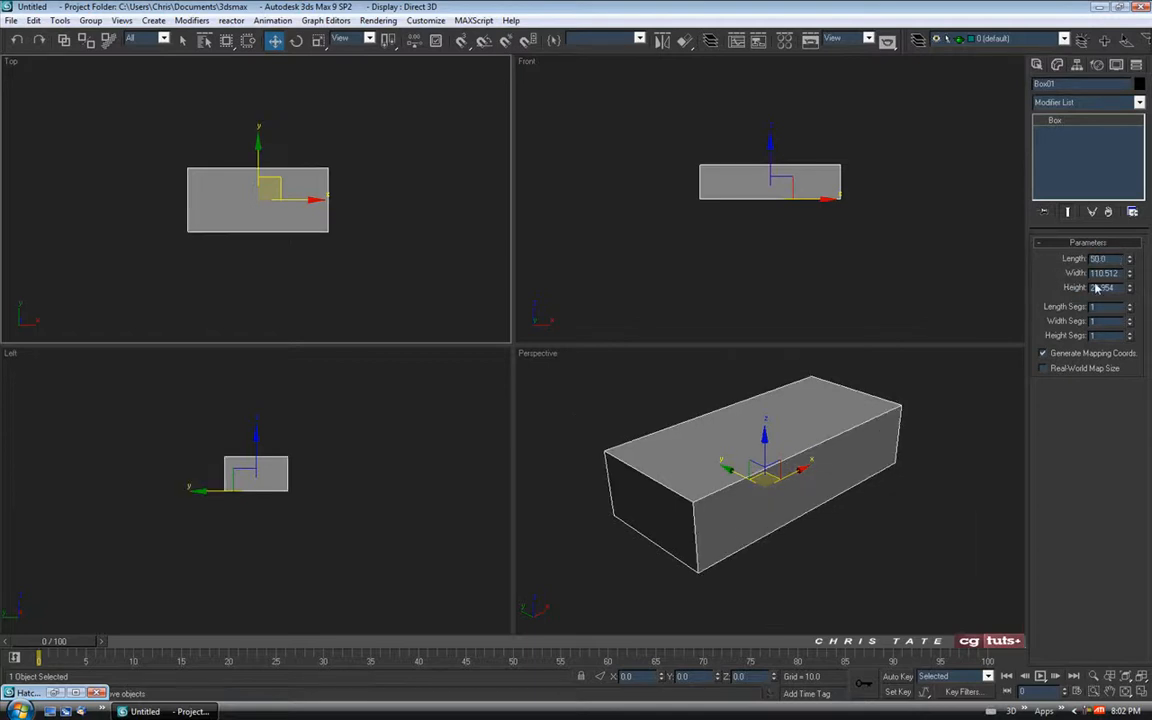
pyautogui.doubleClick(1119, 272)
pyautogui.write('50')
pyautogui.press('Return')
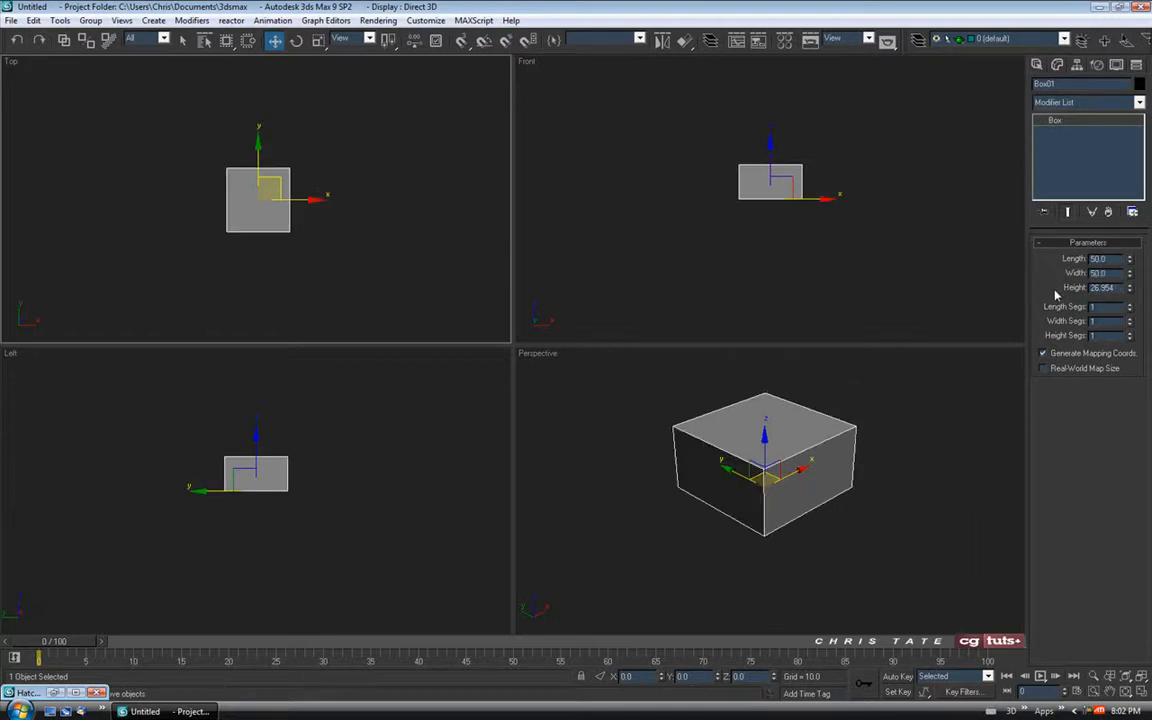
# Step: Restore the Hatch Closed.JPG reference image and set the box's height to 20
pyautogui.click(55, 694)
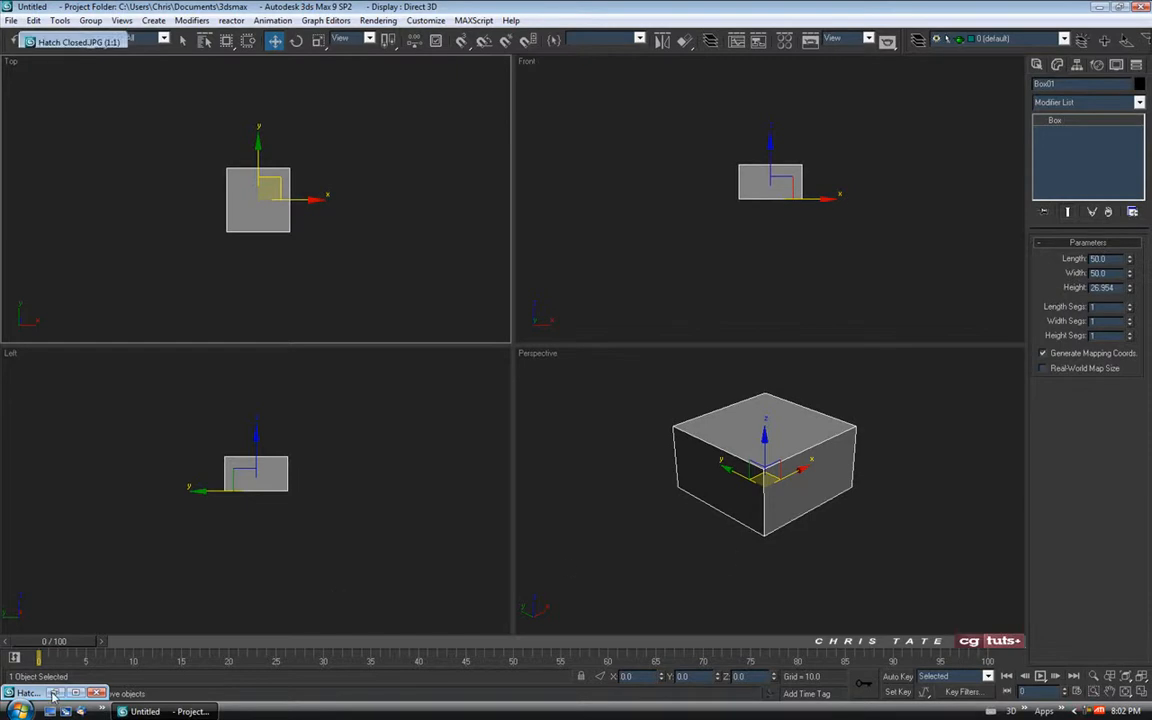
pyautogui.doubleClick(1103, 287)
pyautogui.write('2')
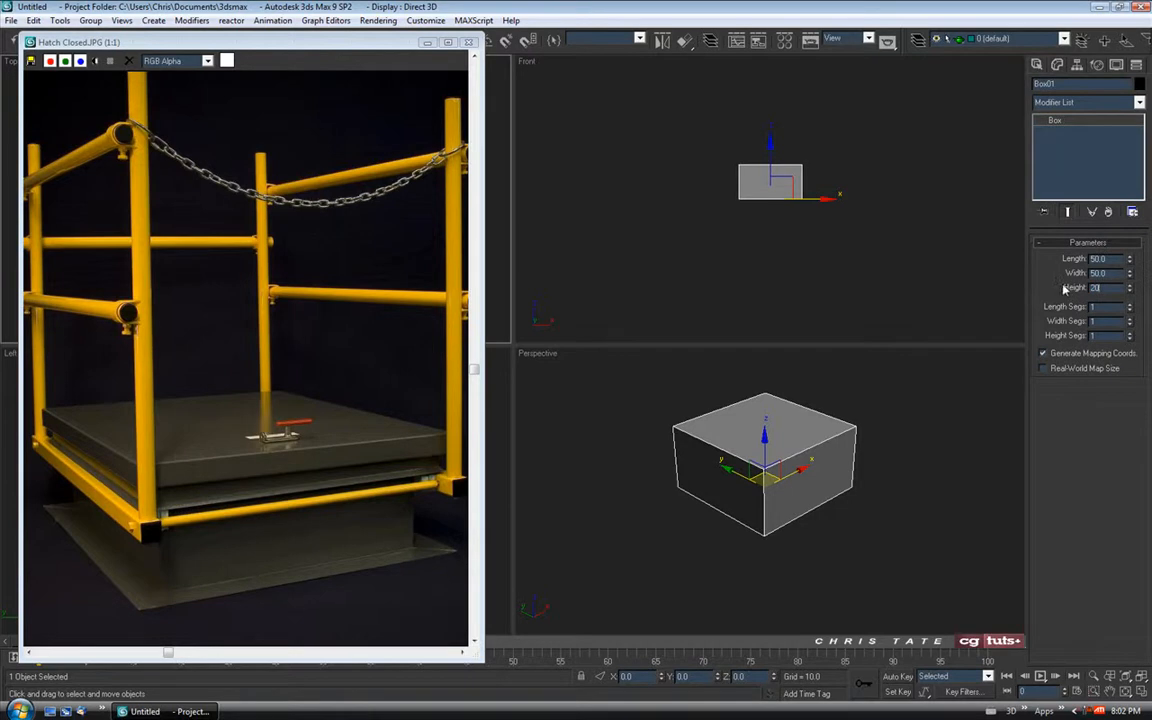
pyautogui.write('0')
pyautogui.press('Return')
# Step: Maximize the Perspective viewport and compare the box with the hatch base in the reference image, then minimize the image
pyautogui.hotkey('alt', 'w')
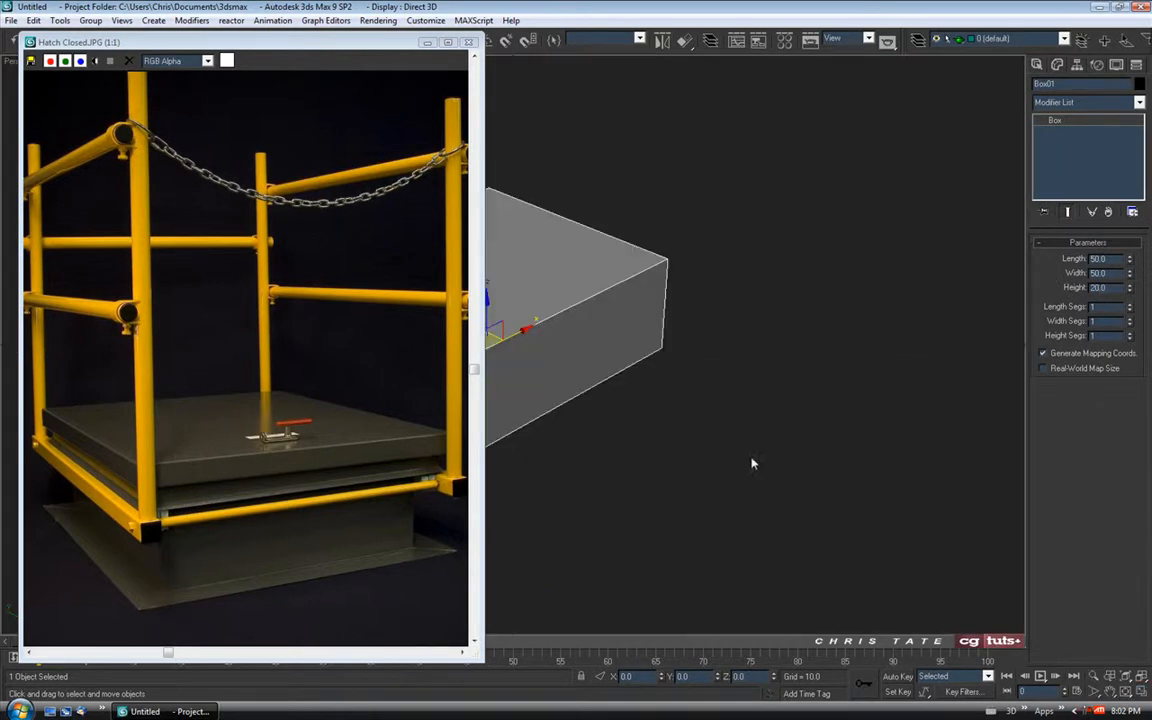
pyautogui.moveTo(797, 499); pyautogui.dragTo(896, 472, button='middle')
pyautogui.keyDown('alt'); pyautogui.moveTo(779, 468); pyautogui.dragTo(681, 411, button='middle'); pyautogui.keyUp('alt')
pyautogui.scroll(3, 834, 387)
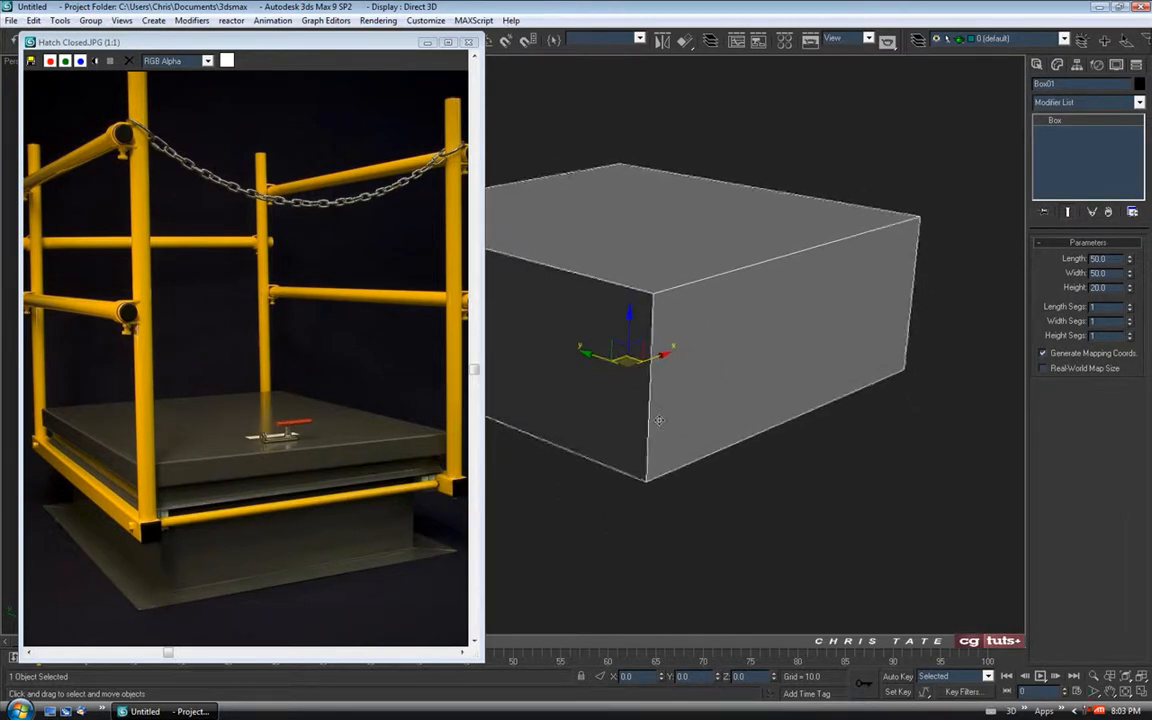
pyautogui.moveTo(383, 53); pyautogui.dragTo(353, 25)
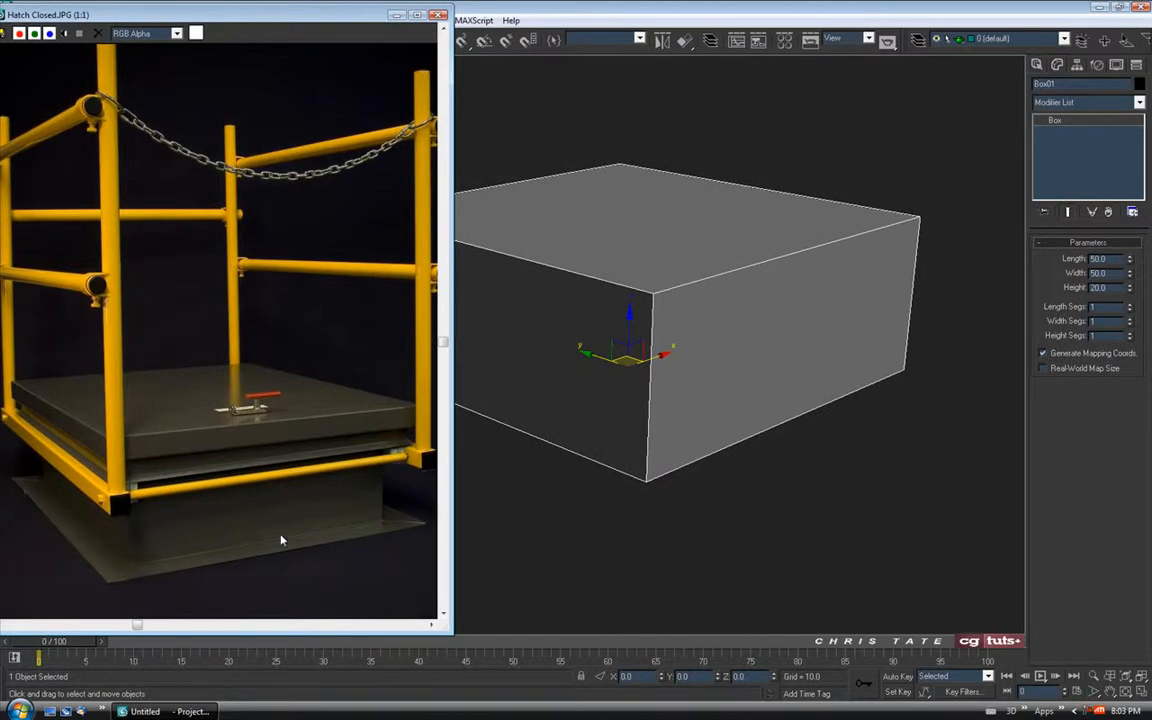
pyautogui.click(396, 14)
# Step: Convert the box to an Editable Poly
pyautogui.moveTo(771, 342)
pyautogui.keyDown('alt'); pyautogui.mouseDown(button='middle')
pyautogui.moveTo(704, 398)
pyautogui.moveTo(550, 368)
pyautogui.moveTo(565, 356)
pyautogui.mouseUp(button='middle'); pyautogui.keyUp('alt')
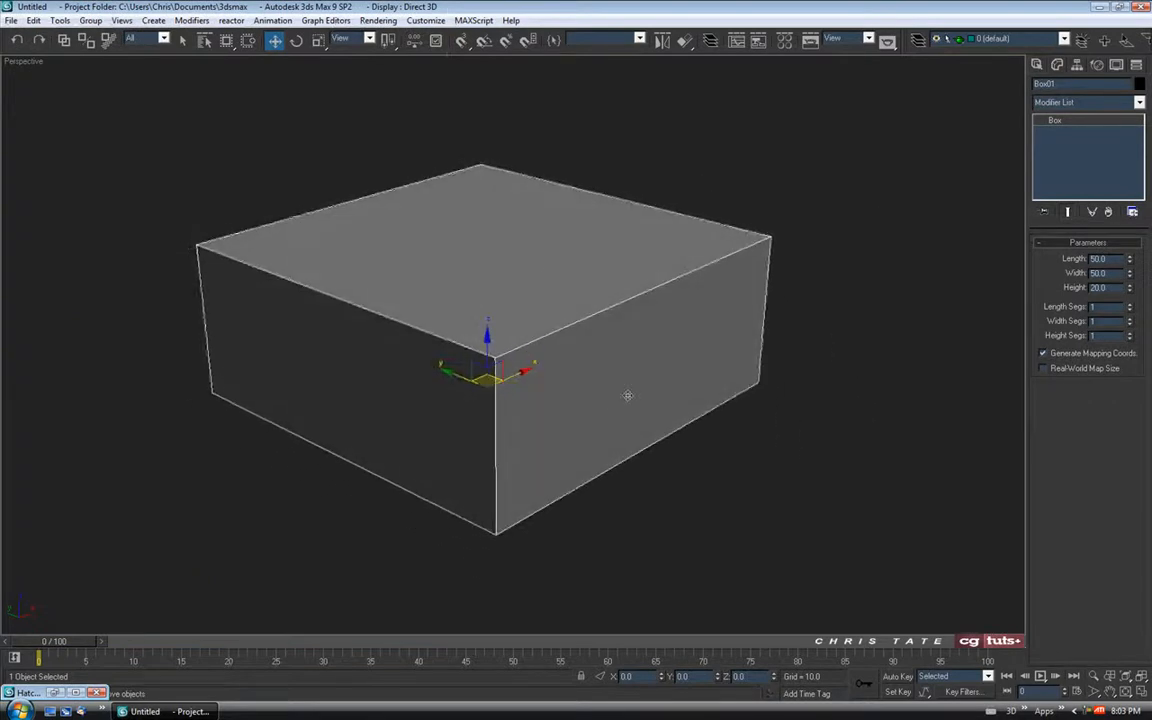
pyautogui.rightClick(548, 280)
pyautogui.moveTo(580, 399)
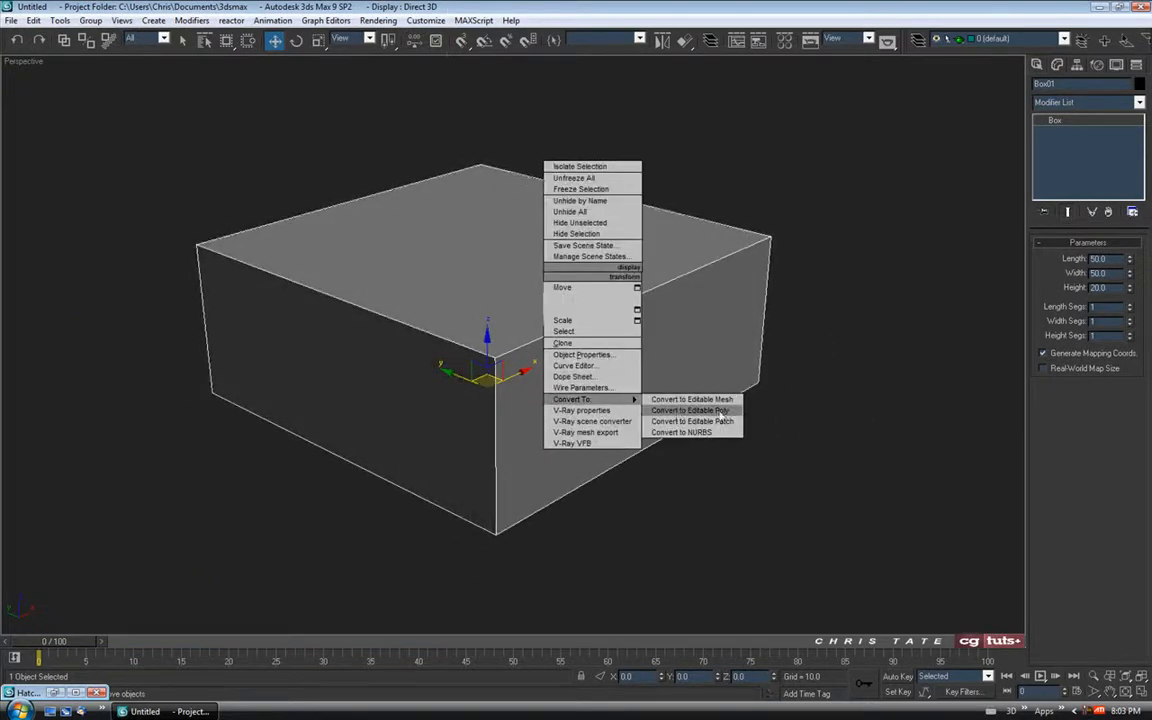
pyautogui.click(690, 407)
pyautogui.keyDown('alt'); pyautogui.moveTo(720, 416); pyautogui.dragTo(680, 350, button='middle'); pyautogui.keyUp('alt')
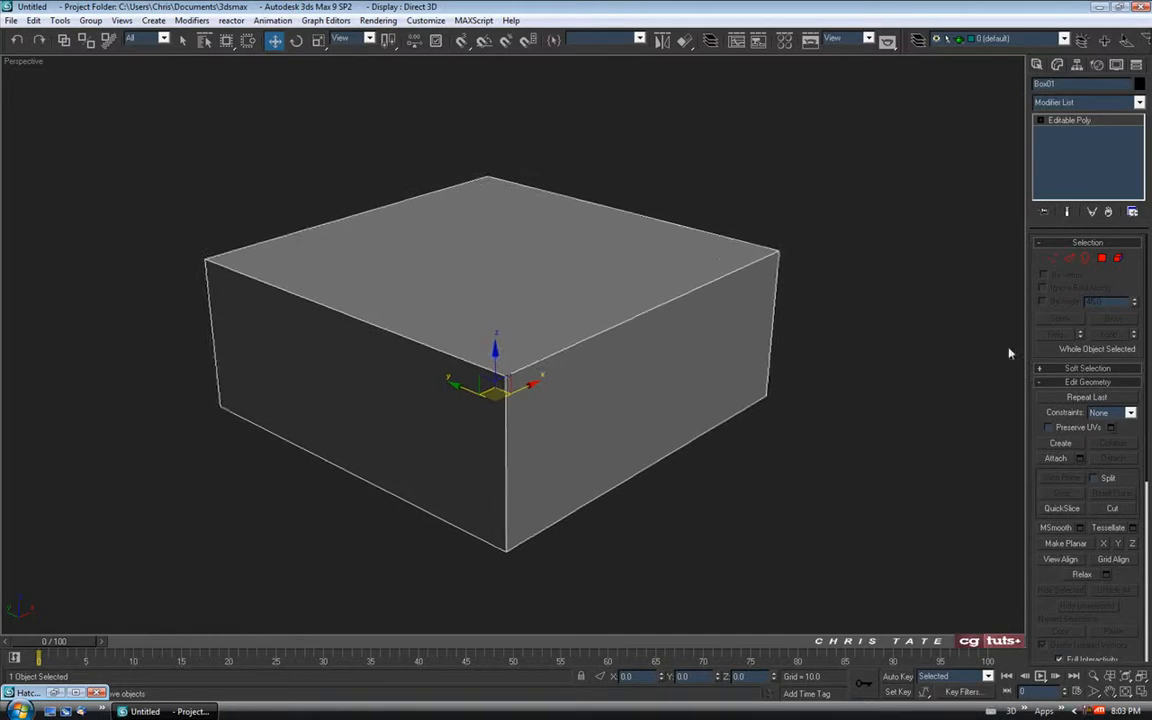
# Step: Select the box's four vertical corner edges at Edge sub-object level
pyautogui.click(1069, 259)
pyautogui.keyDown('alt'); pyautogui.moveTo(694, 458); pyautogui.dragTo(609, 489, button='middle'); pyautogui.keyUp('alt')
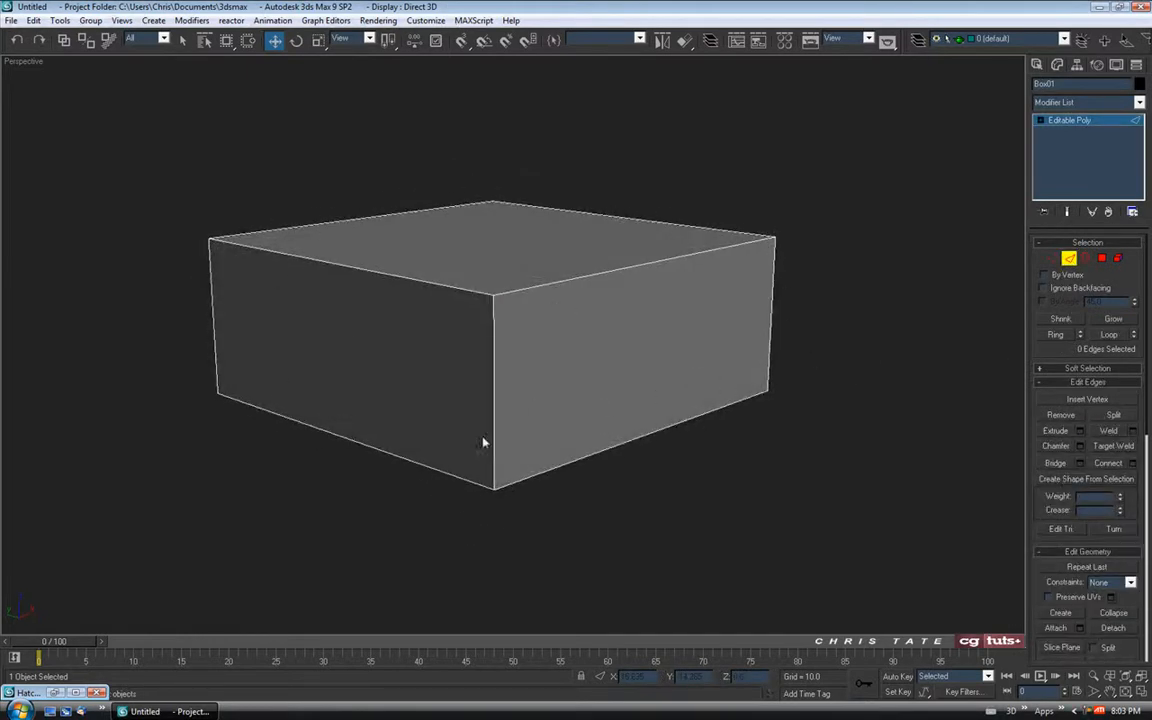
pyautogui.keyDown('alt'); pyautogui.moveTo(555, 416); pyautogui.dragTo(491, 396, button='middle'); pyautogui.keyUp('alt')
pyautogui.click(490, 393)
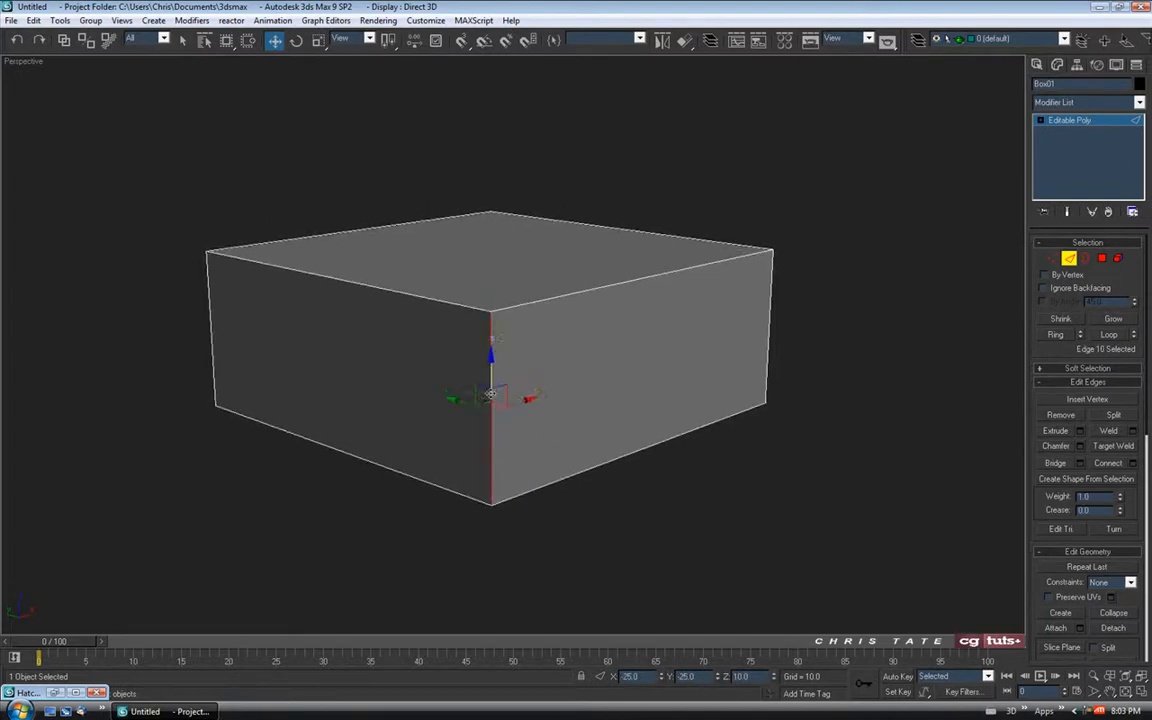
pyautogui.click(1053, 336)
pyautogui.moveTo(812, 391); pyautogui.dragTo(814, 381, button='middle')
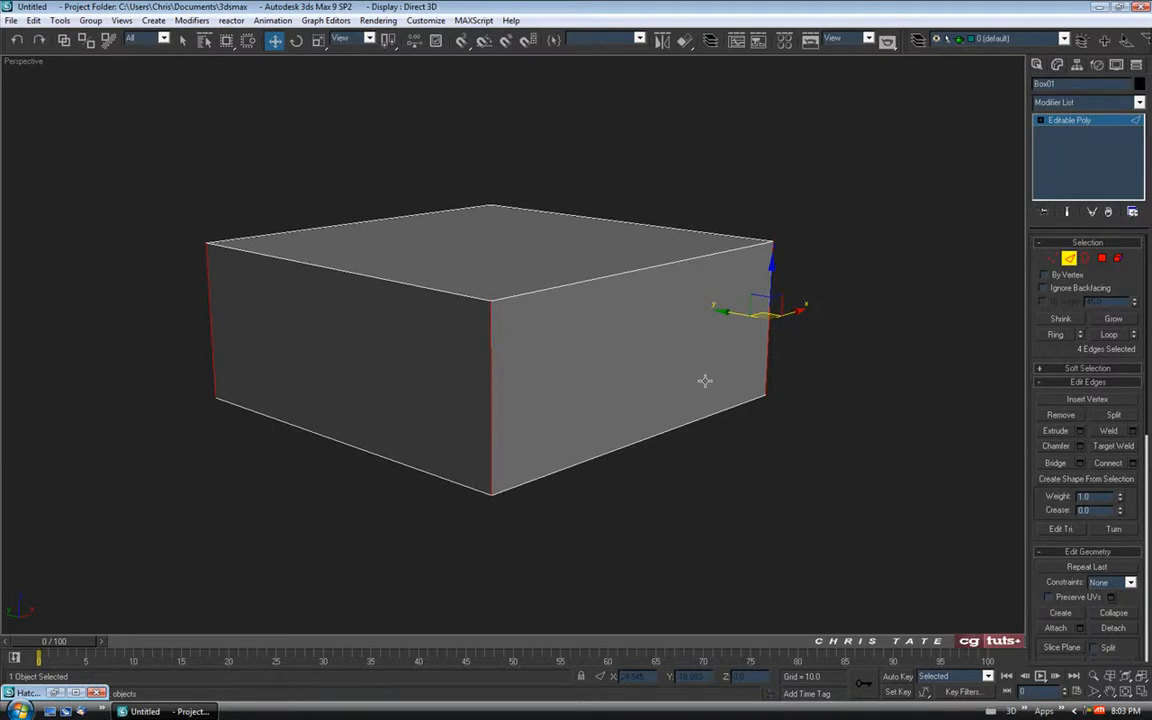
pyautogui.moveTo(705, 382); pyautogui.dragTo(714, 390, button='middle')
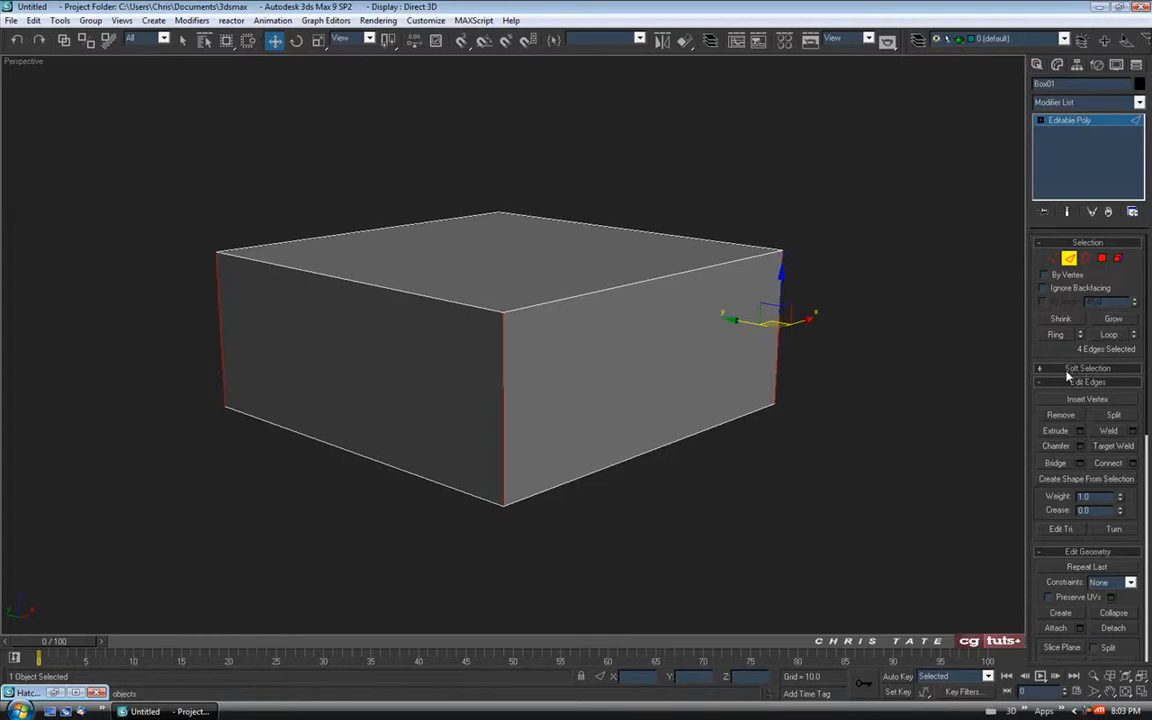
pyautogui.moveTo(705, 384); pyautogui.dragTo(718, 377, button='middle')
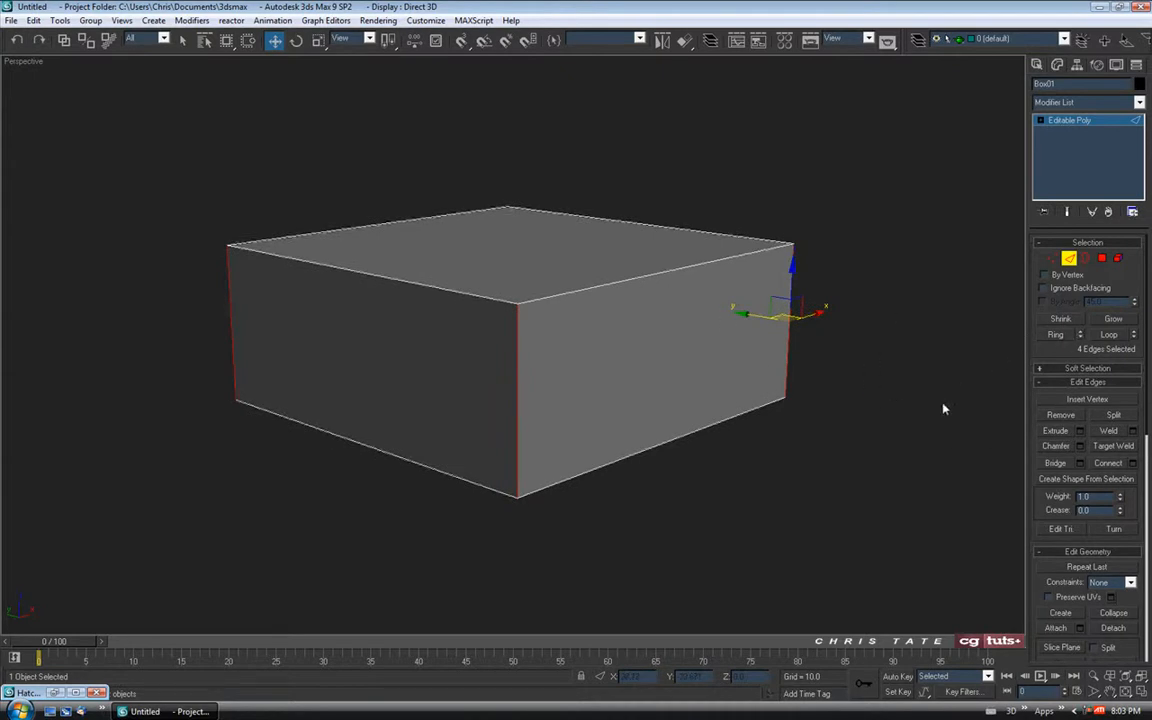
# Step: Connect the four vertical edges with 1 segment and a slide of -97, checking the base flange in the reference image
pyautogui.click(1134, 464)
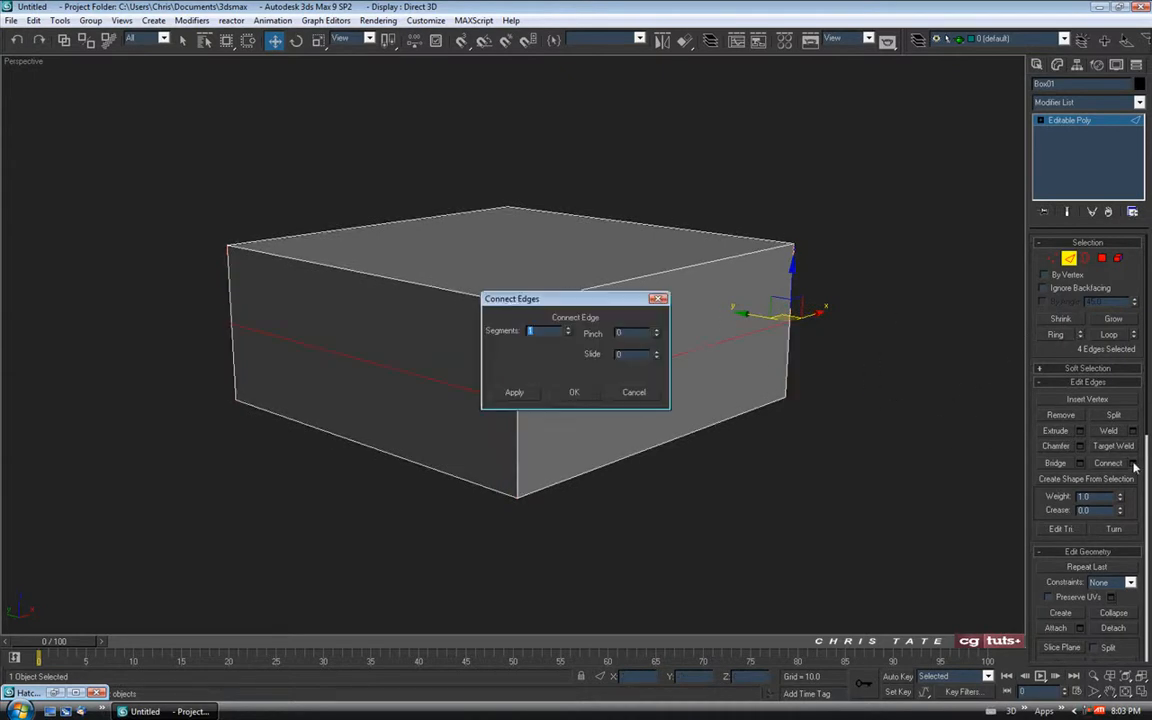
pyautogui.moveTo(560, 298); pyautogui.dragTo(850, 85)
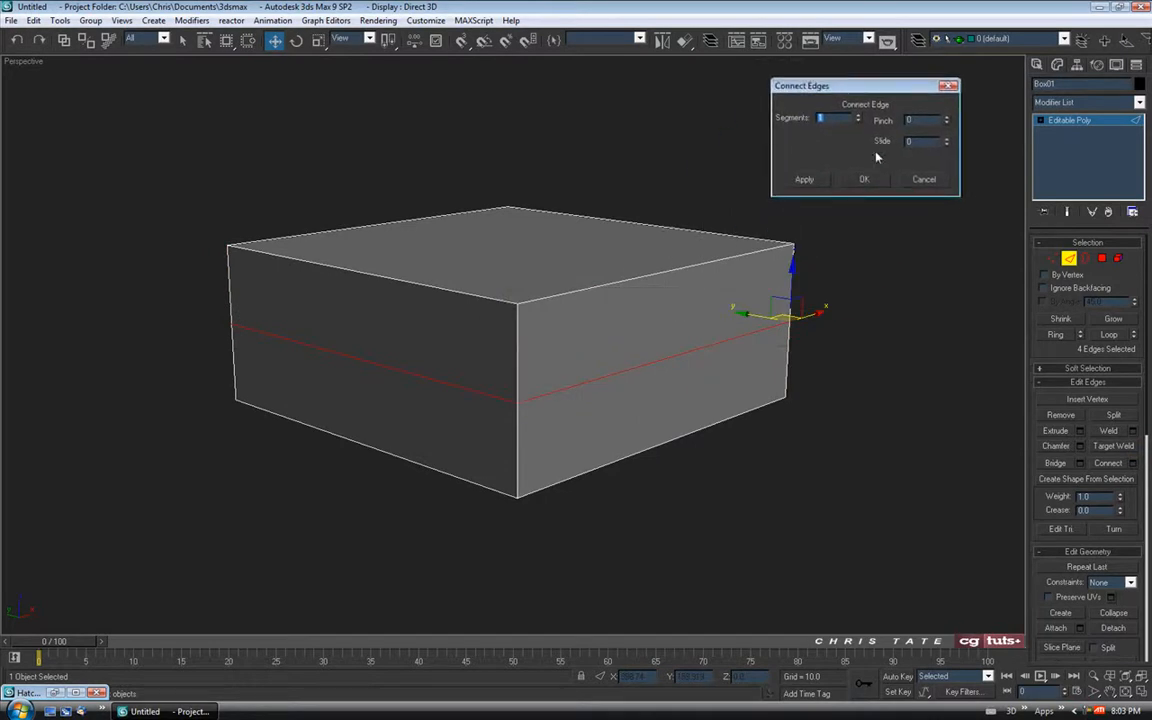
pyautogui.moveTo(949, 148); pyautogui.dragTo(953, 285)
pyautogui.moveTo(616, 568); pyautogui.dragTo(604, 450, button='middle')
pyautogui.scroll(3, 546, 400)
pyautogui.moveTo(509, 337); pyautogui.dragTo(608, 441, button='middle')
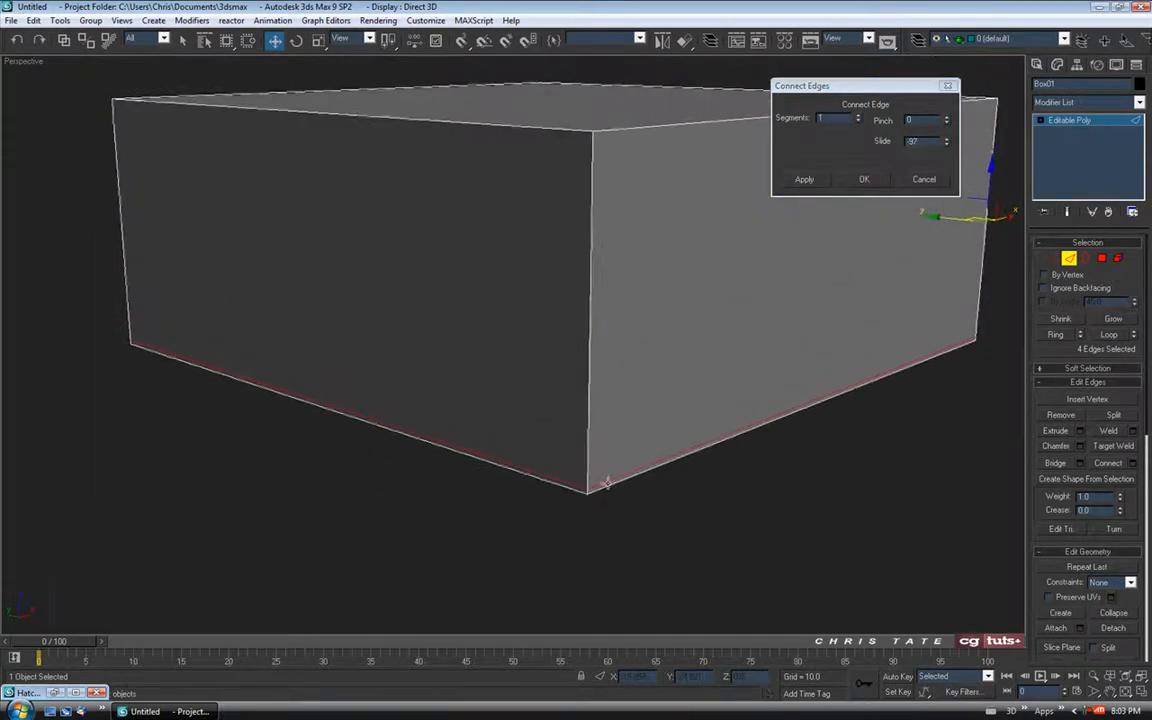
pyautogui.click(55, 692)
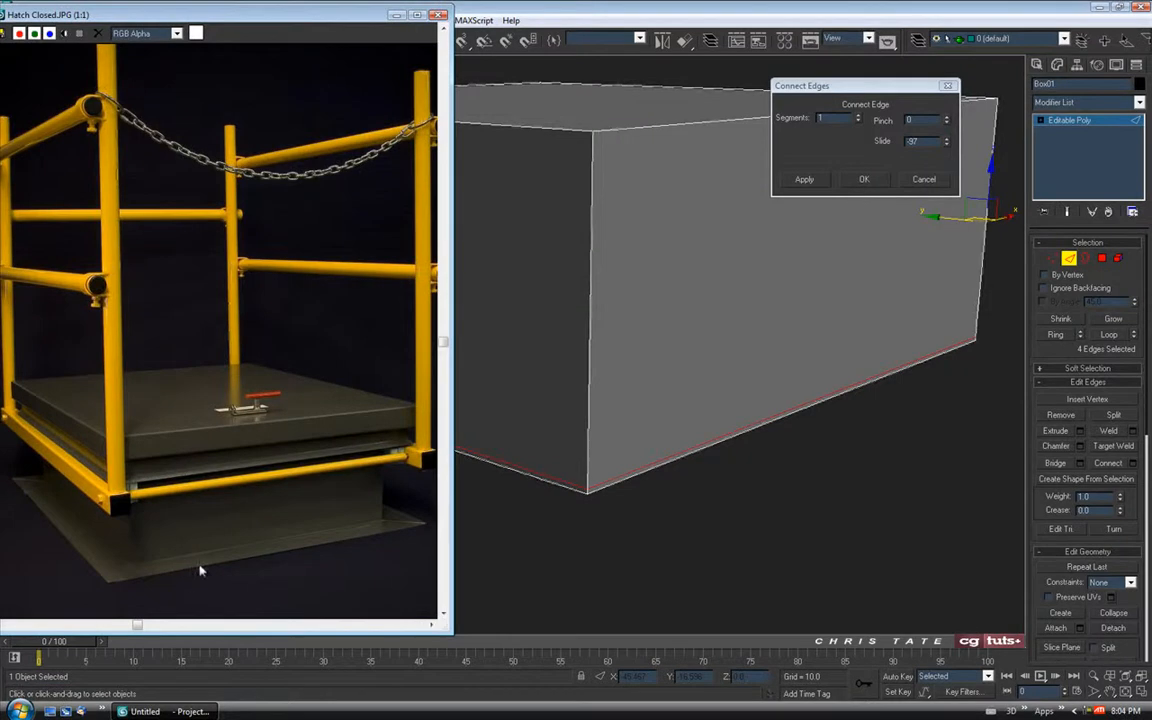
pyautogui.click(395, 14)
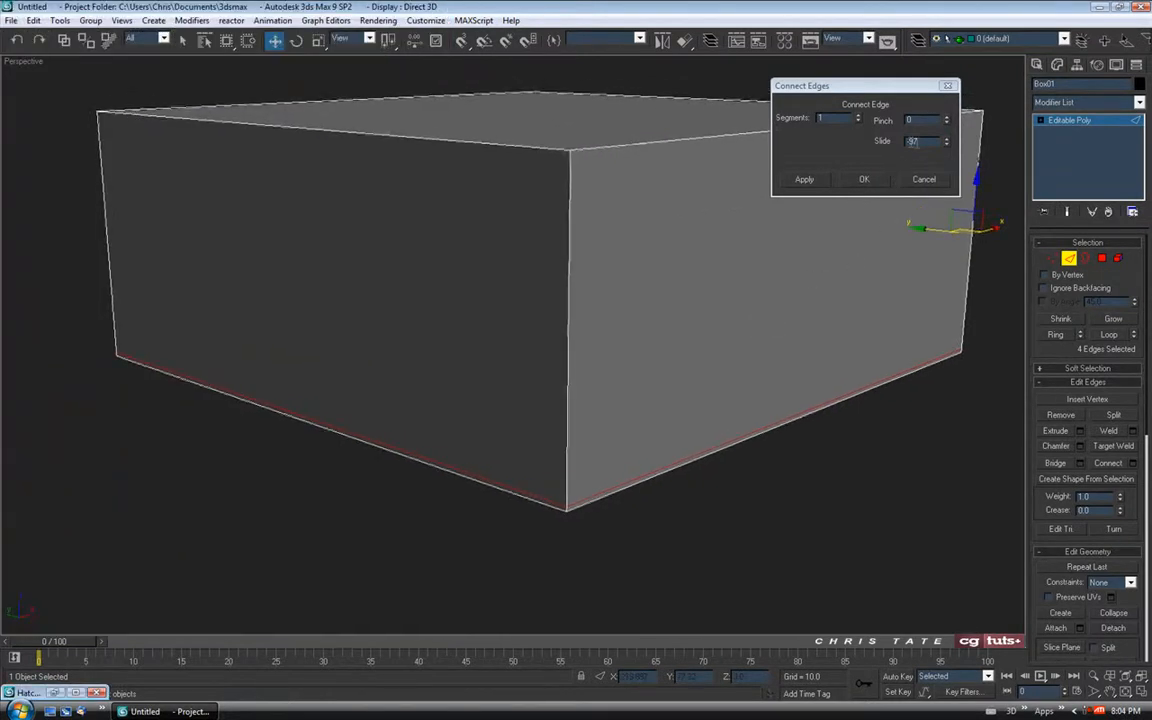
pyautogui.click(862, 180)
# Step: Select the short vertical edge at the box's bottom corner and extend the selection to its whole ring
pyautogui.keyDown('alt'); pyautogui.moveTo(843, 211); pyautogui.dragTo(580, 483, button='middle'); pyautogui.keyUp('alt')
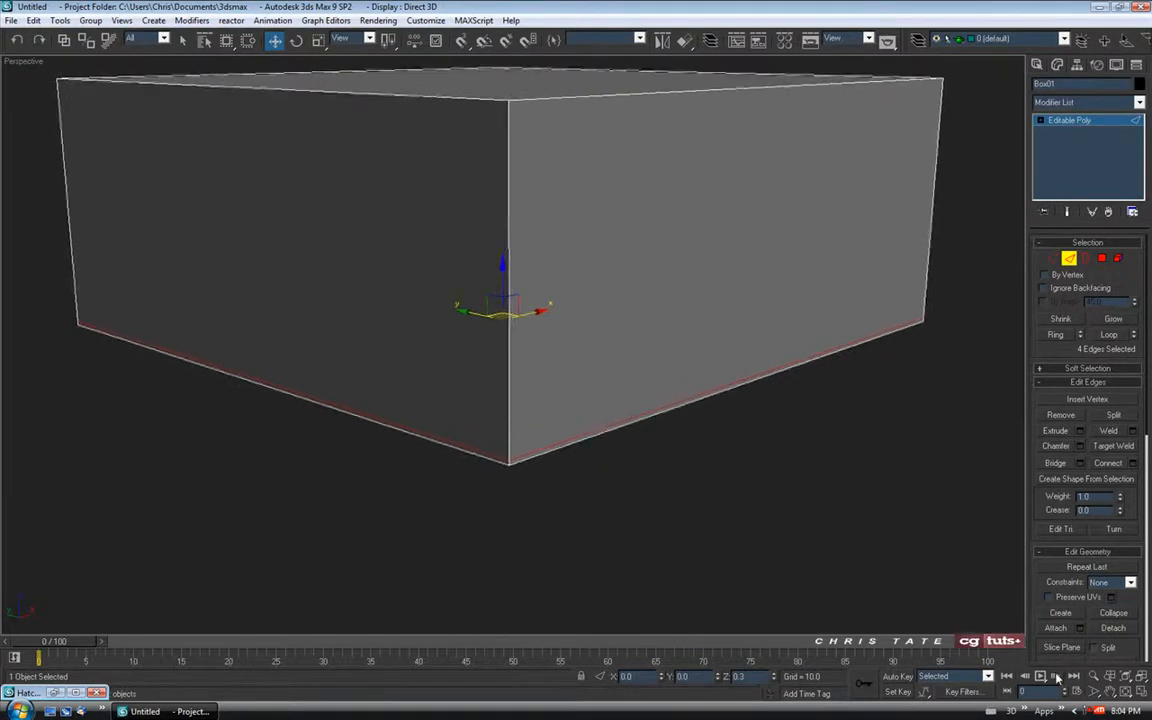
pyautogui.click(1097, 676)
pyautogui.moveTo(478, 440); pyautogui.dragTo(477, 341)
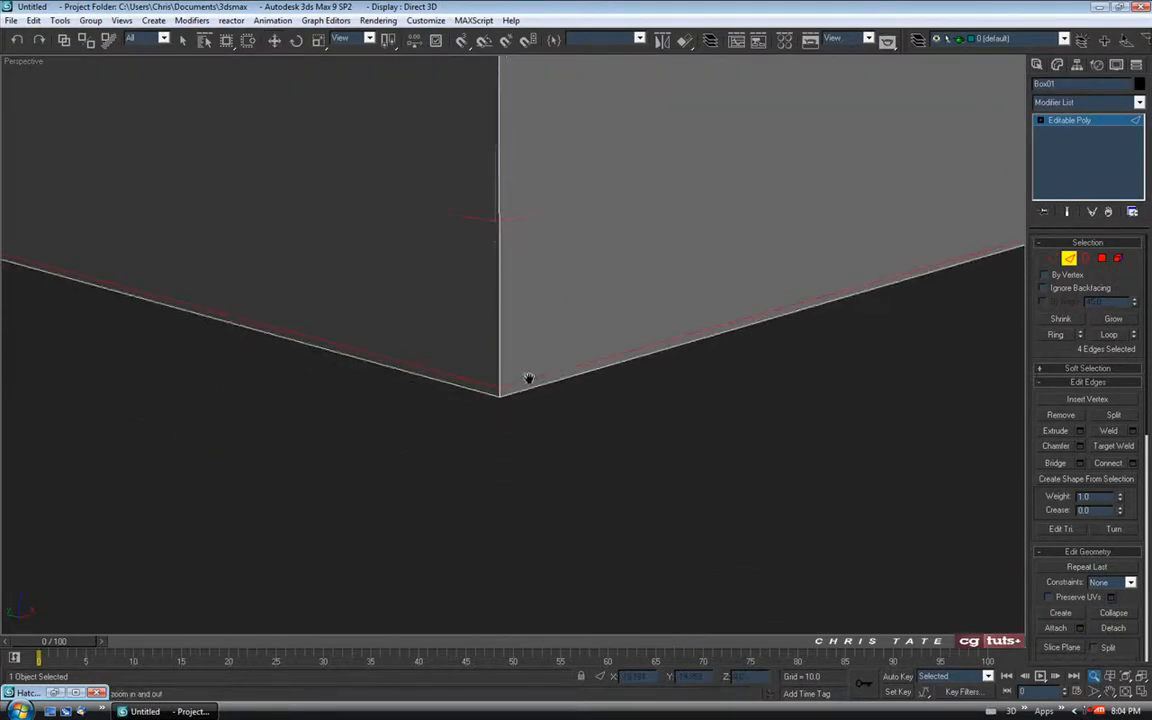
pyautogui.click(183, 40)
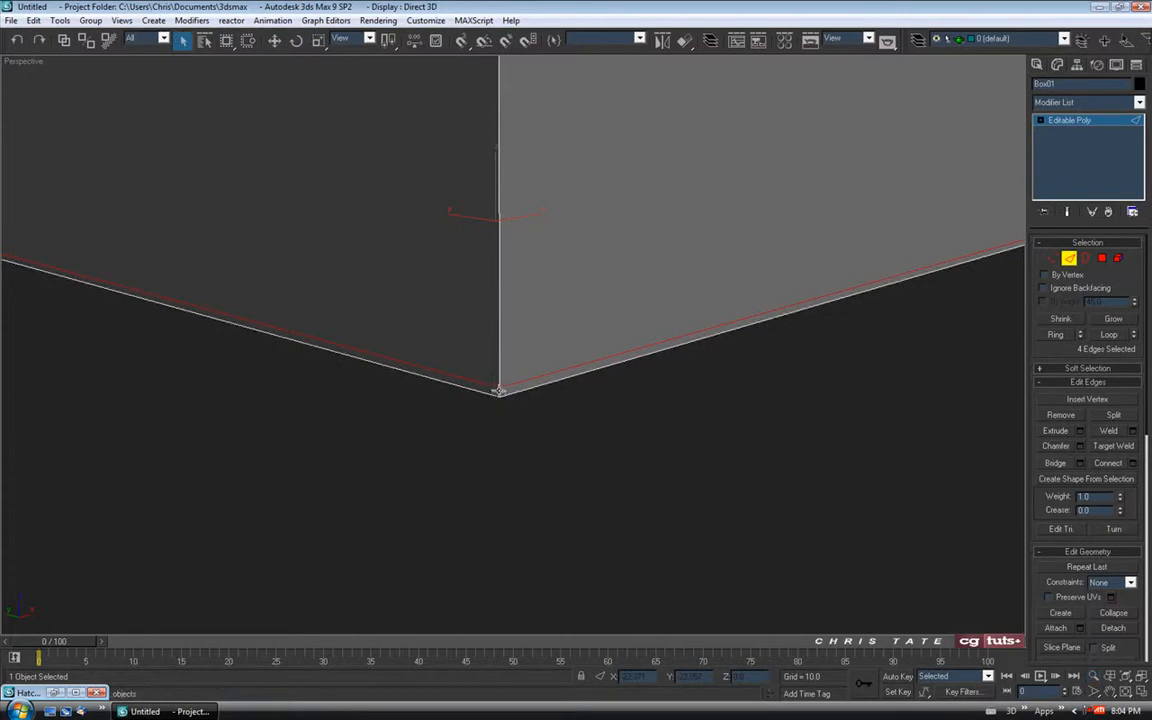
pyautogui.click(499, 391)
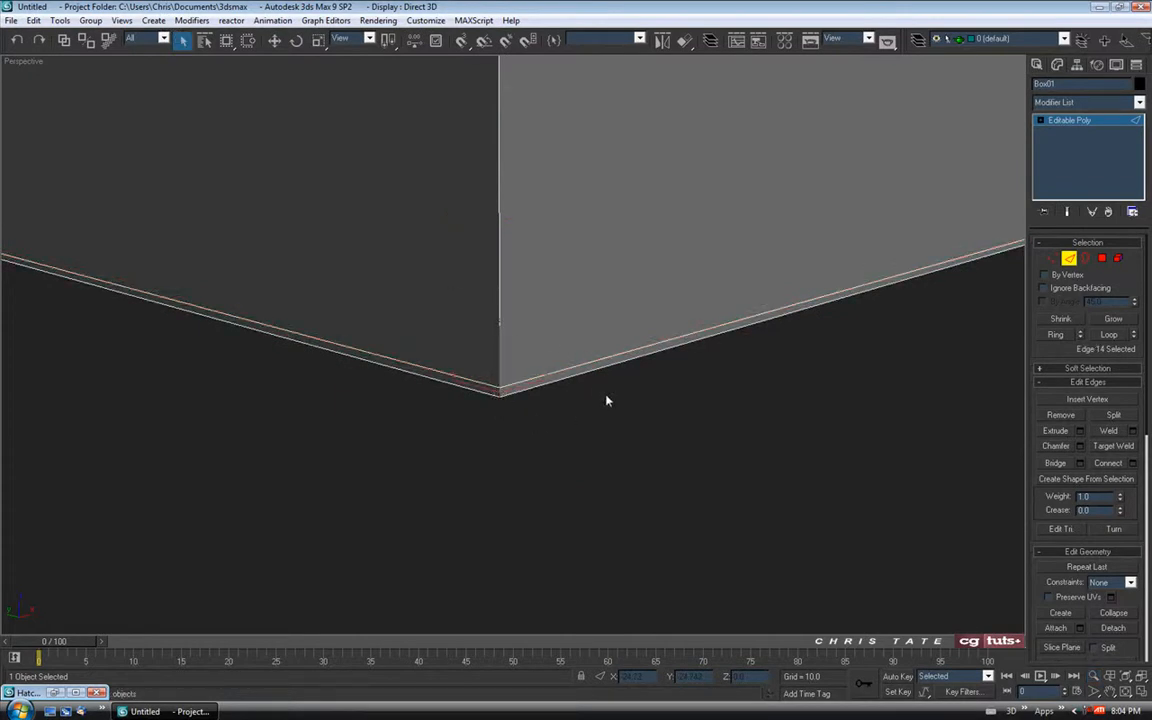
pyautogui.keyDown('alt'); pyautogui.moveTo(604, 403); pyautogui.dragTo(710, 411, button='middle'); pyautogui.keyUp('alt')
pyautogui.click(1055, 334)
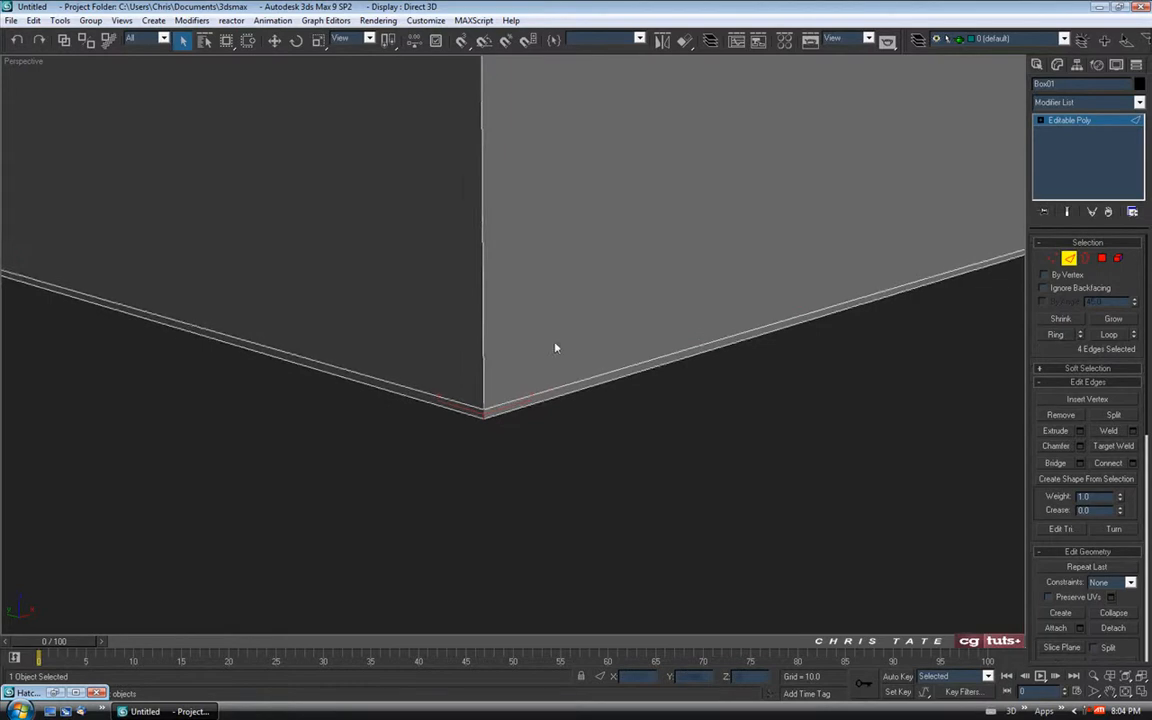
pyautogui.scroll(-8, 550, 340)
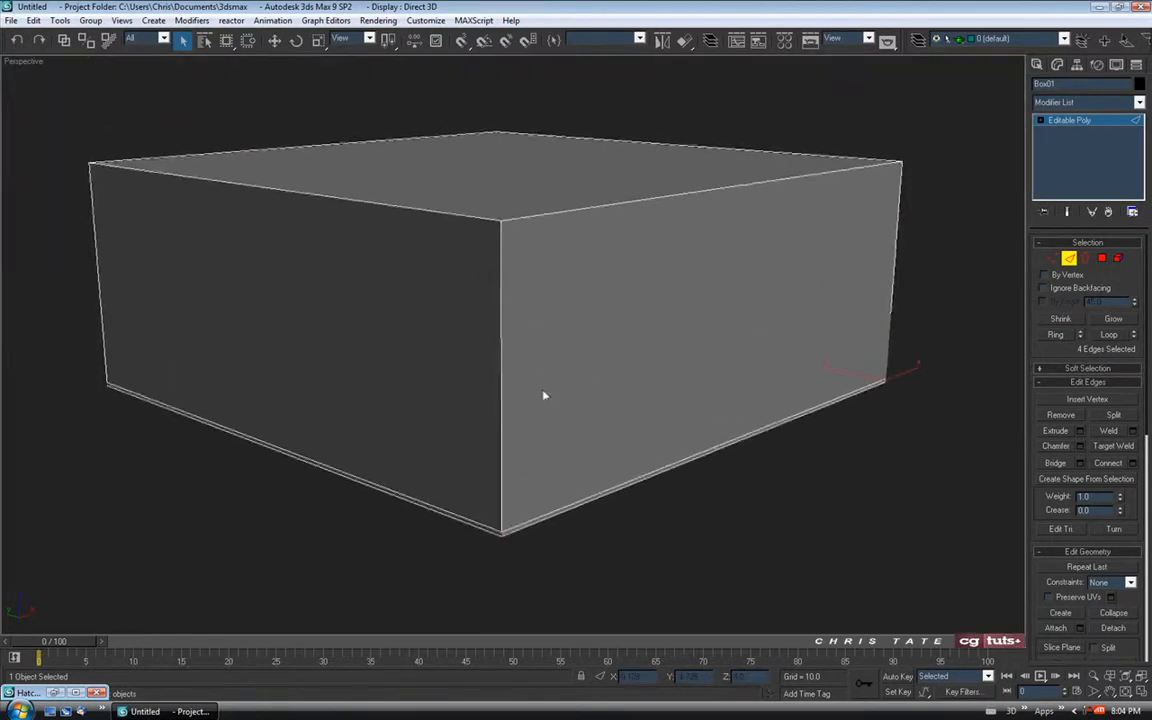
# Step: Convert the edge selection to the four thin polygons running around the bottom of the box
pyautogui.click(1101, 260)
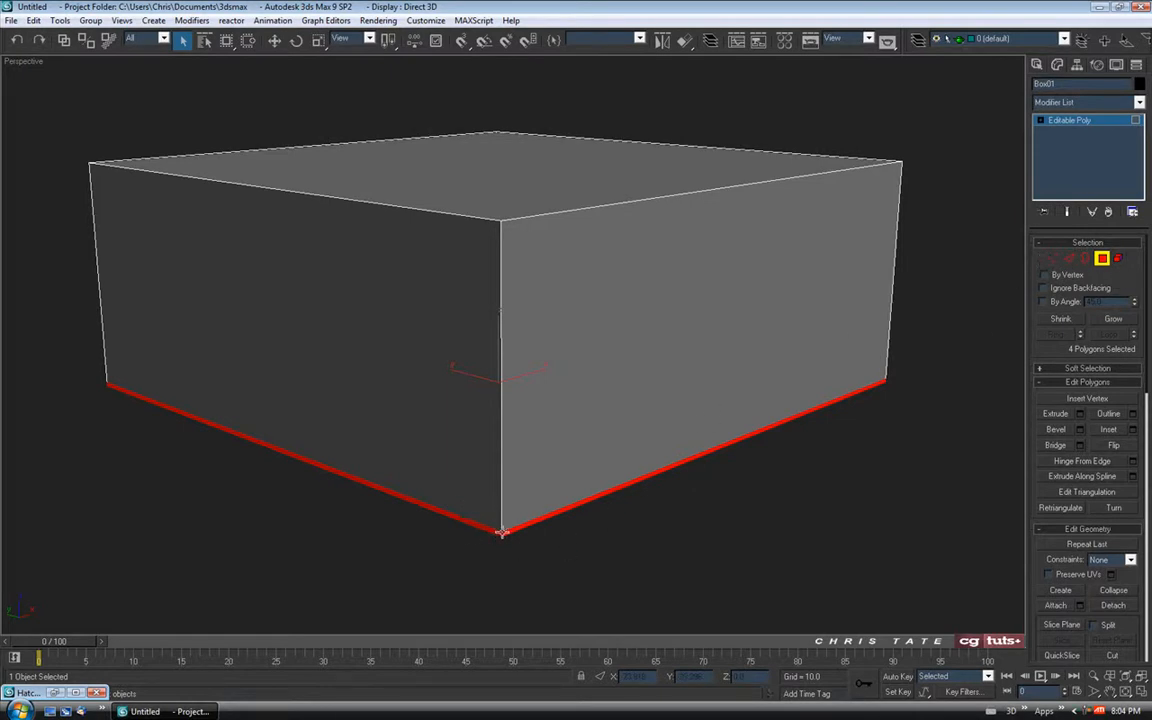
pyautogui.moveTo(591, 420); pyautogui.dragTo(602, 443, button='middle')
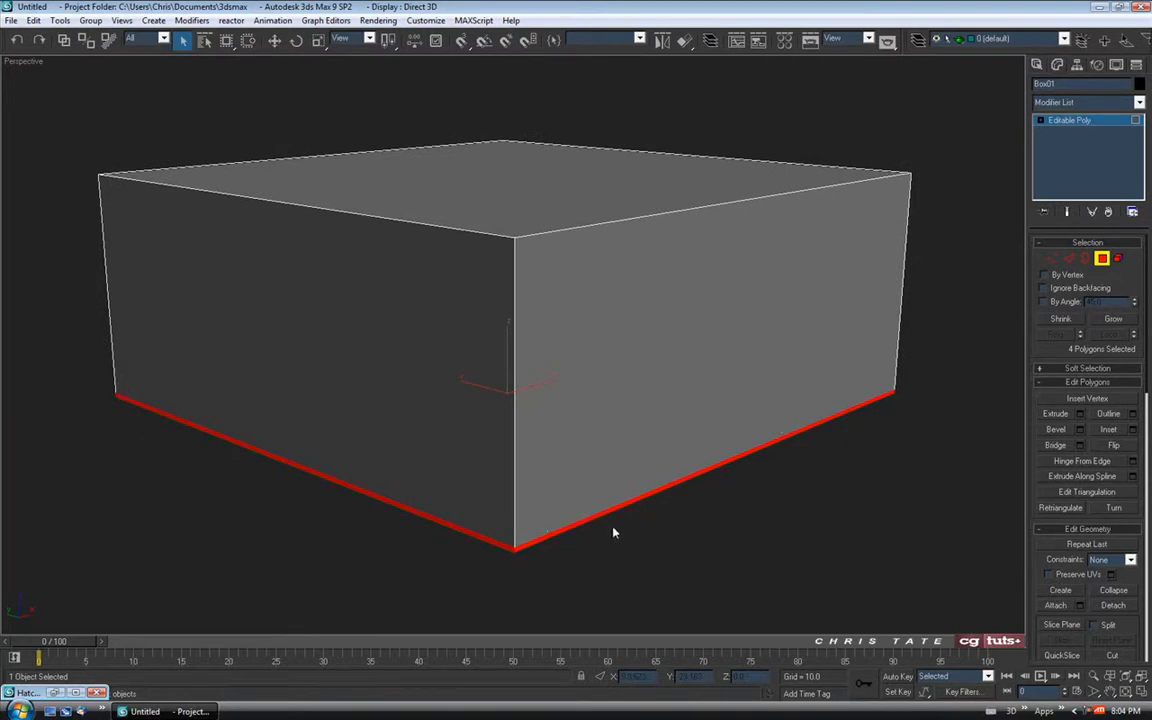
pyautogui.keyDown('alt'); pyautogui.moveTo(377, 450); pyautogui.dragTo(812, 357, button='middle'); pyautogui.keyUp('alt')
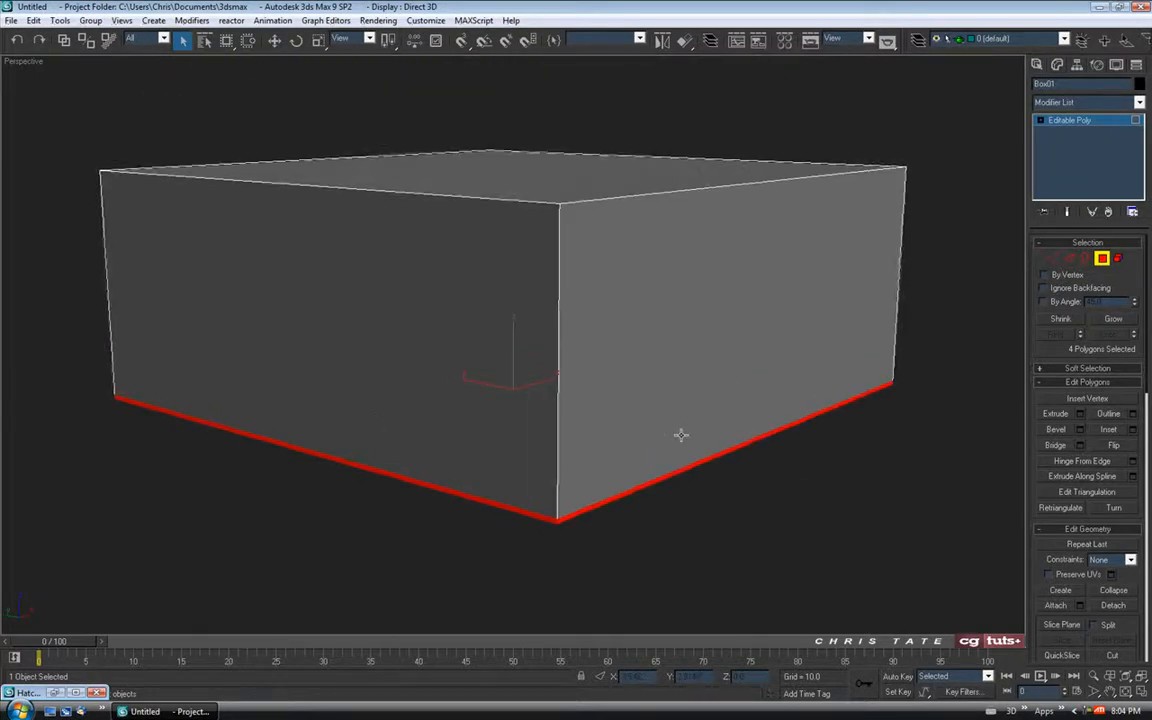
pyautogui.keyDown('alt'); pyautogui.moveTo(579, 303); pyautogui.dragTo(705, 503, button='middle'); pyautogui.keyUp('alt')
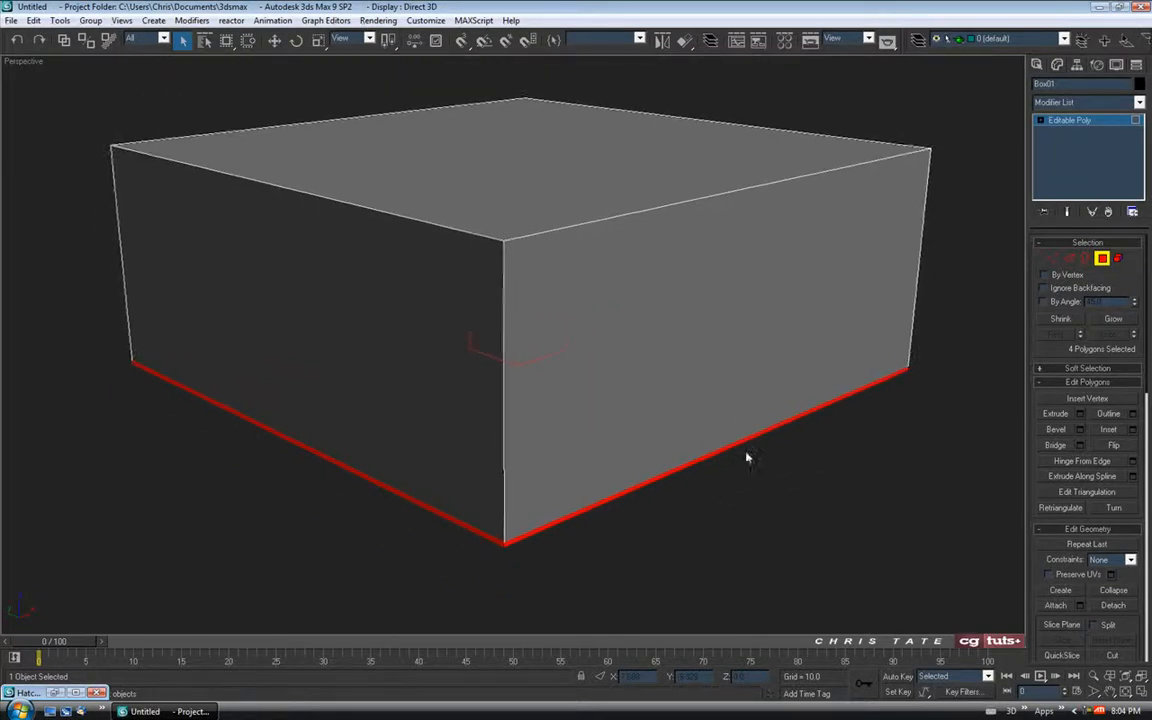
pyautogui.keyDown('alt'); pyautogui.moveTo(537, 376); pyautogui.dragTo(676, 496, button='middle'); pyautogui.keyUp('alt')
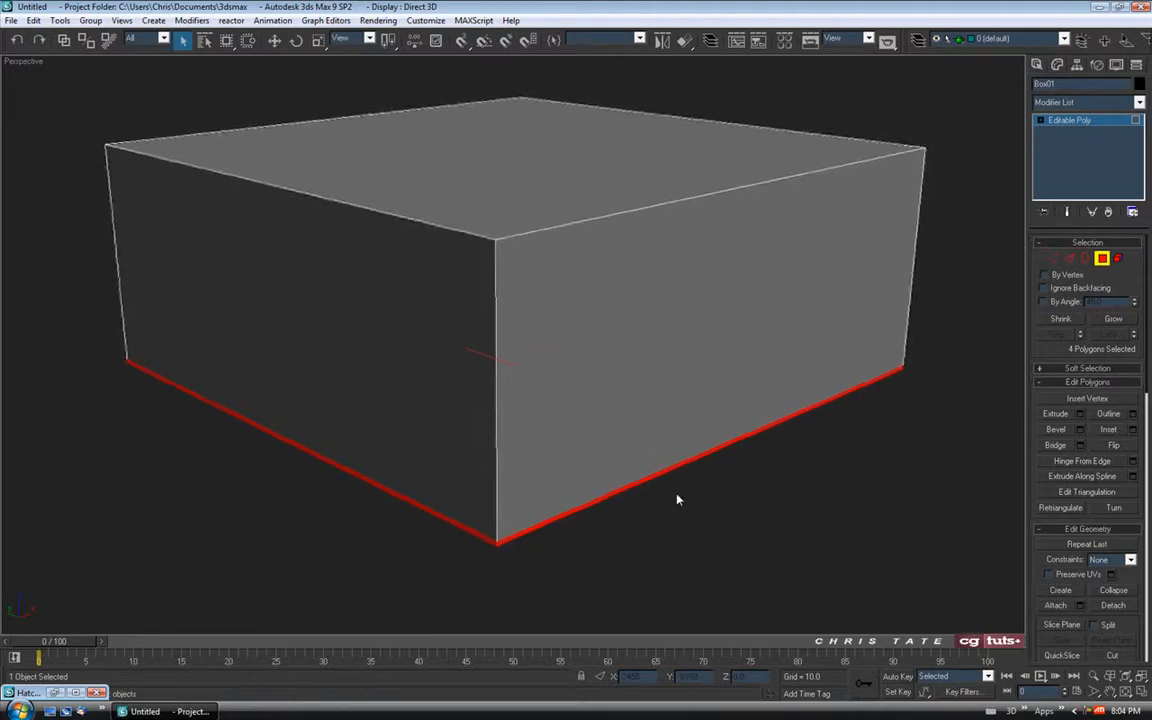
# Step: Extrude the four thin bottom polygons outward by Local Normal with a height of 8, comparing the flange width with the reference image
pyautogui.click(1080, 414)
pyautogui.moveTo(644, 336); pyautogui.dragTo(612, 357, button='middle')
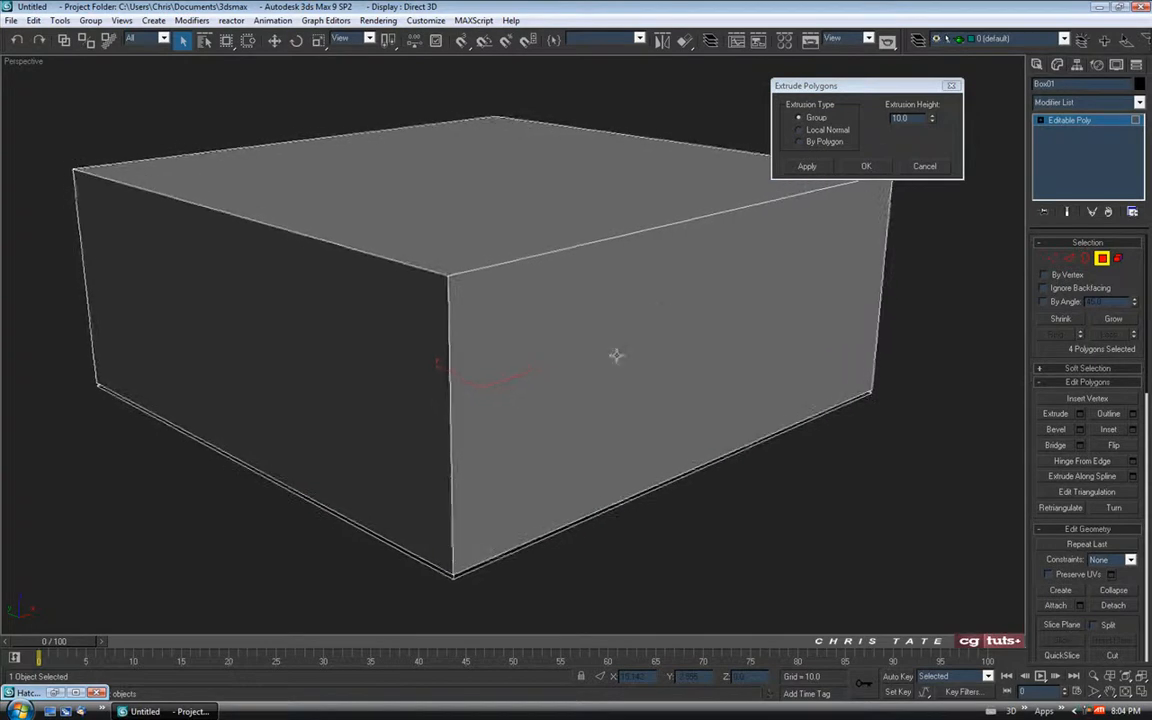
pyautogui.click(800, 130)
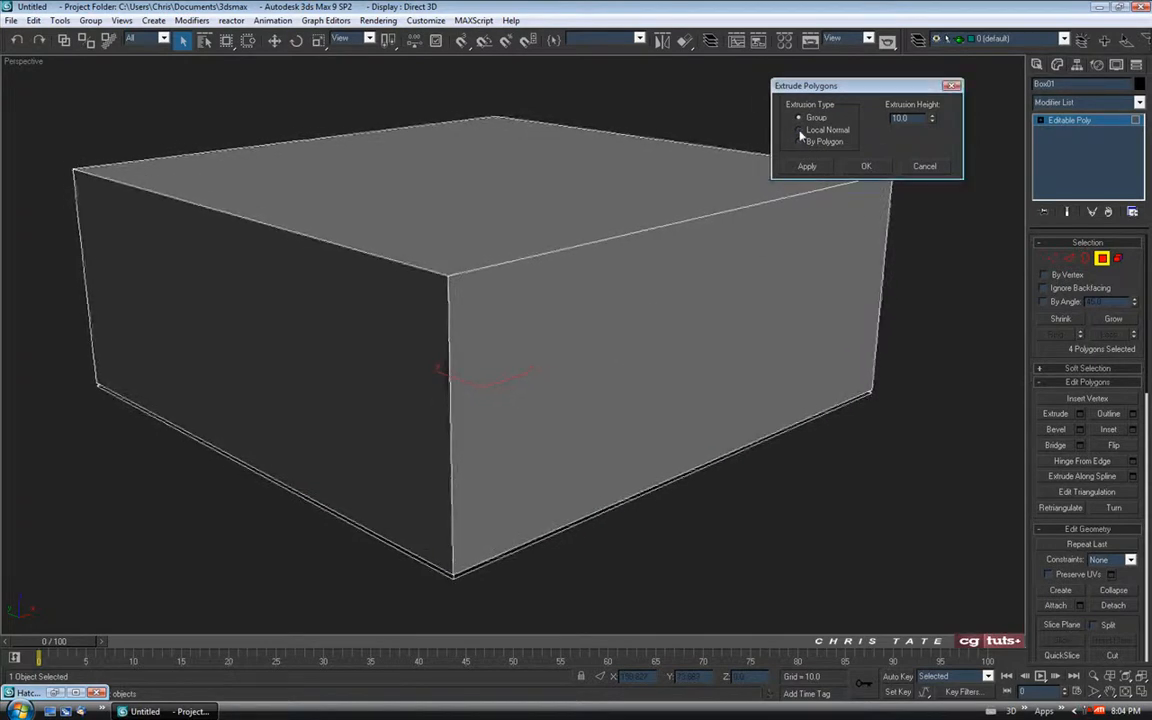
pyautogui.moveTo(694, 365)
pyautogui.keyDown('alt'); pyautogui.mouseDown(button='middle')
pyautogui.moveTo(643, 365)
pyautogui.moveTo(672, 368)
pyautogui.mouseUp(button='middle'); pyautogui.keyUp('alt')
pyautogui.scroll(-3, 672, 368)
pyautogui.keyDown('alt'); pyautogui.moveTo(743, 471); pyautogui.dragTo(622, 370, button='middle'); pyautogui.keyUp('alt')
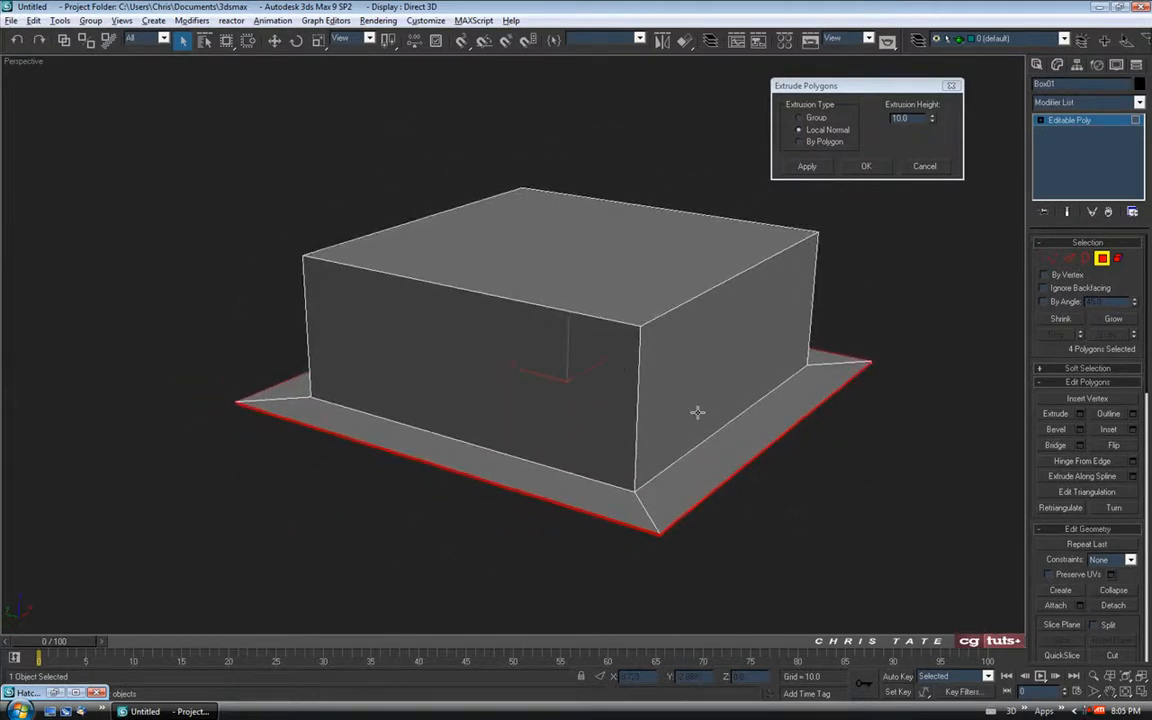
pyautogui.keyDown('alt'); pyautogui.moveTo(644, 420); pyautogui.dragTo(632, 368, button='middle'); pyautogui.keyUp('alt')
pyautogui.click(55, 693)
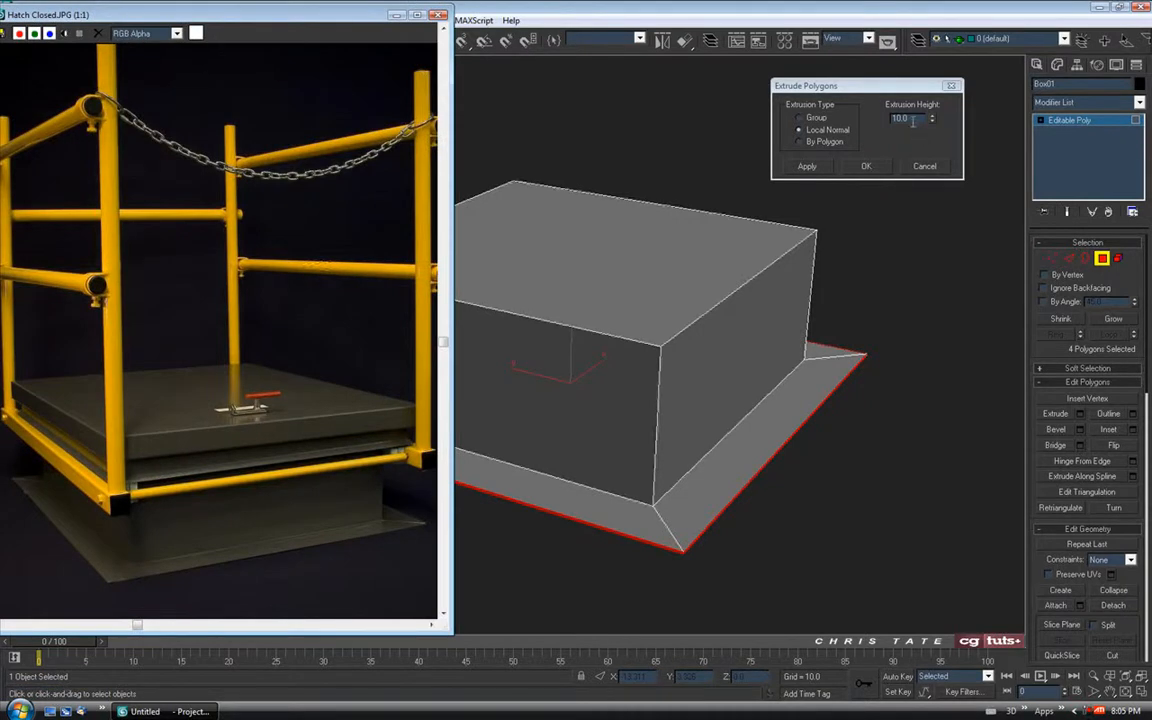
pyautogui.doubleClick(905, 118)
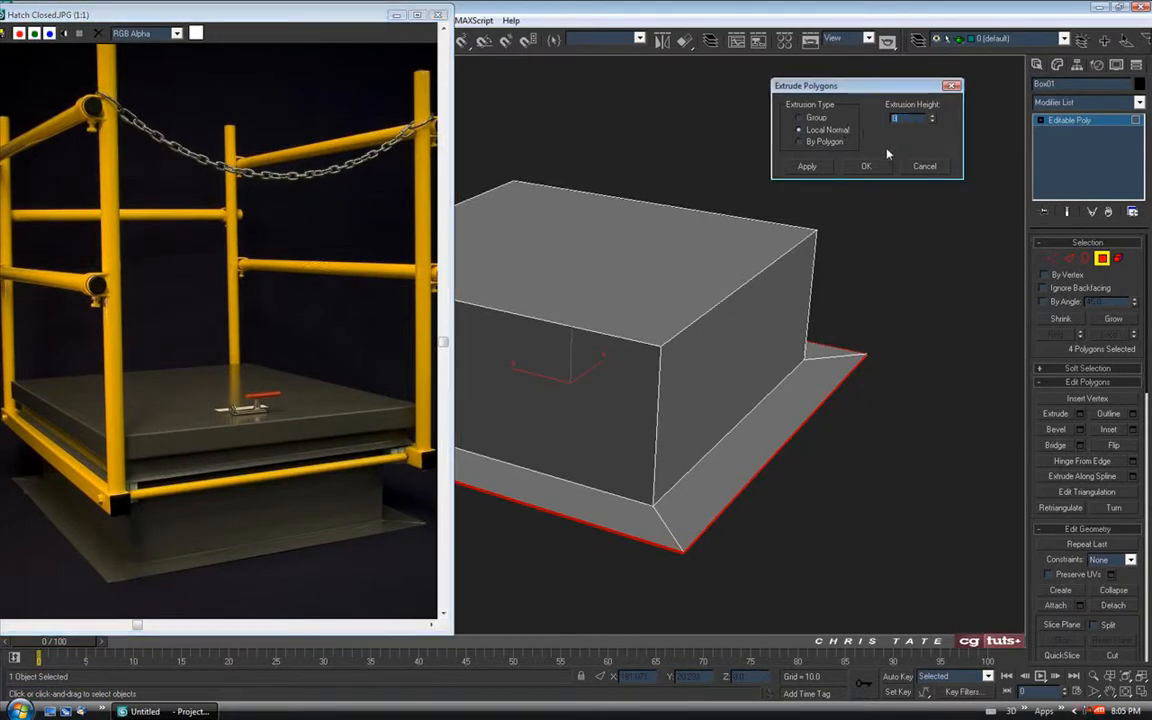
pyautogui.click(866, 167)
pyautogui.moveTo(712, 362); pyautogui.dragTo(745, 347, button='middle')
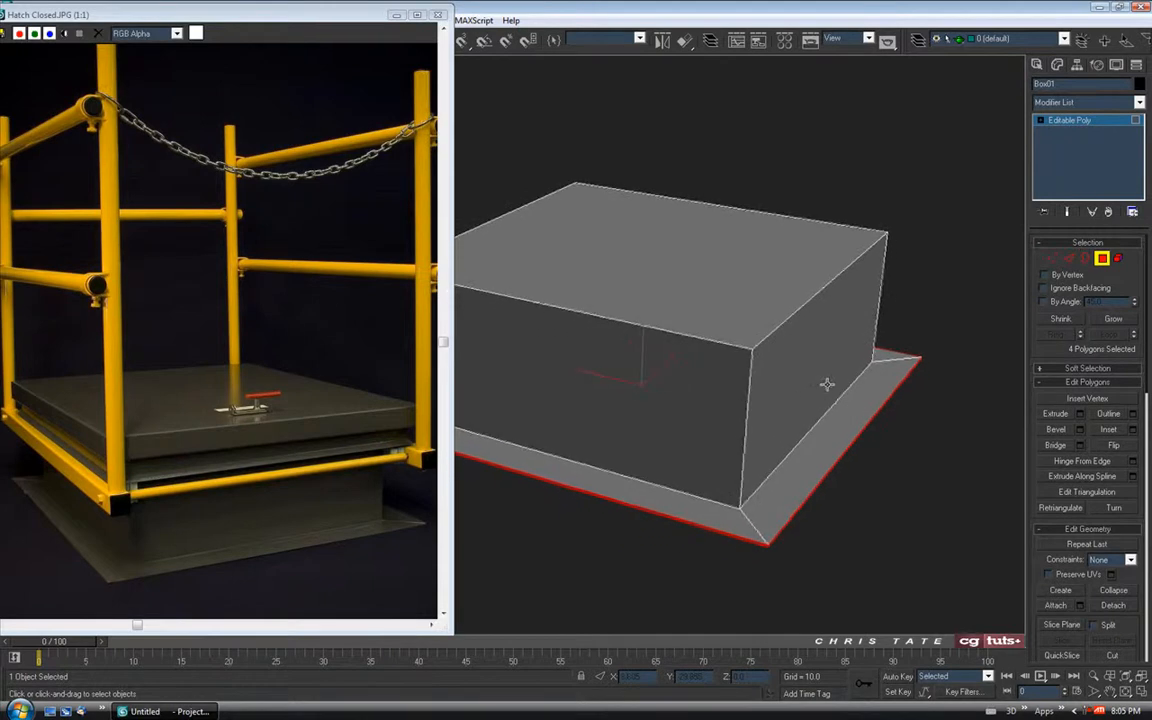
# Step: Examine the lid rim and the base beneath it in the Hatch Closed.JPG reference image at 2:1 magnification
pyautogui.moveTo(360, 17); pyautogui.dragTo(247, 31)
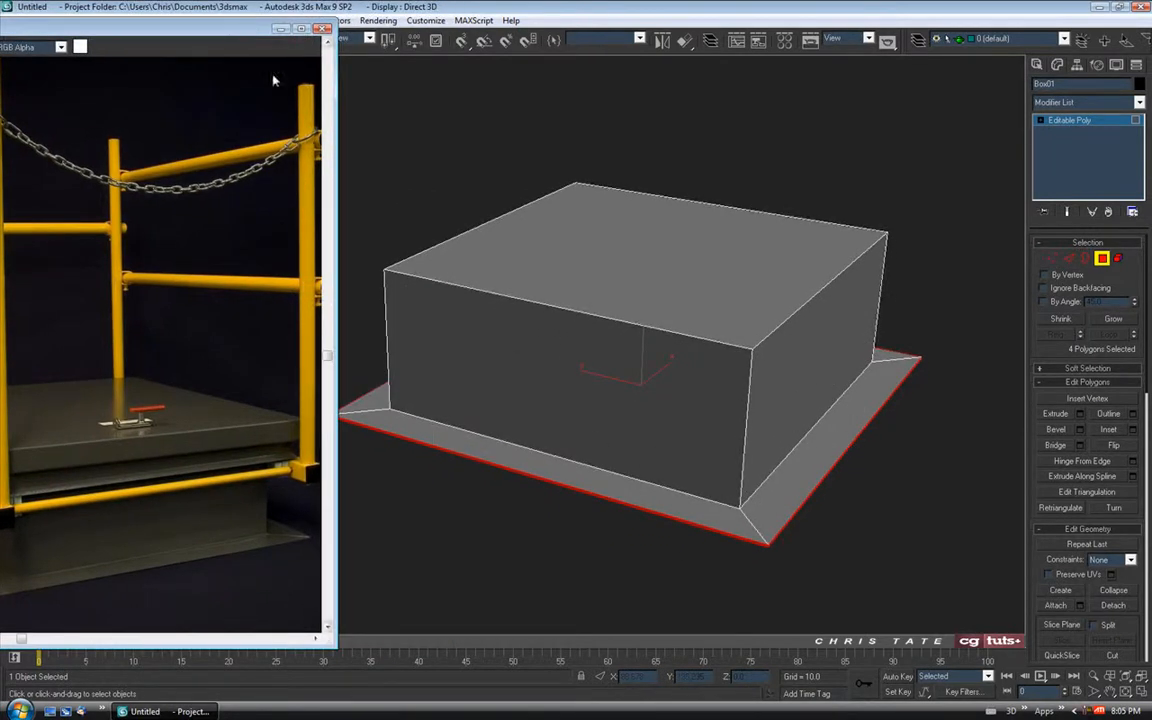
pyautogui.moveTo(241, 28); pyautogui.dragTo(304, 5)
pyautogui.moveTo(218, 496); pyautogui.dragTo(193, 432)
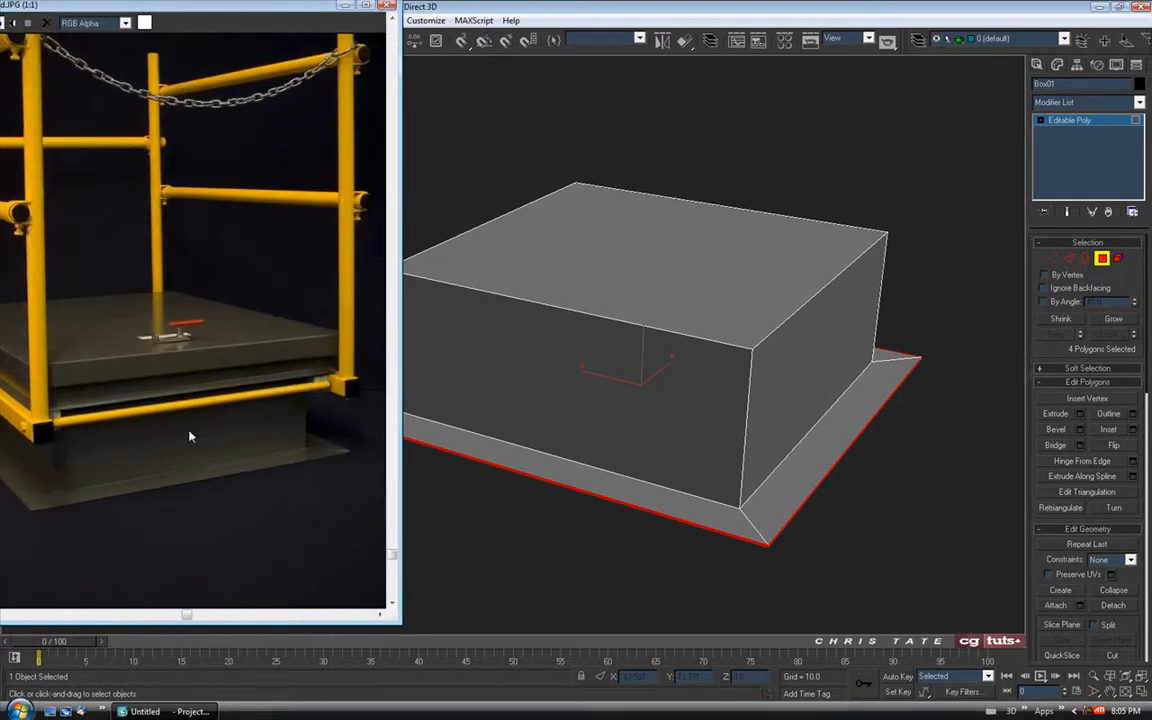
pyautogui.scroll(1, 255, 418)
pyautogui.moveTo(278, 374); pyautogui.dragTo(247, 430)
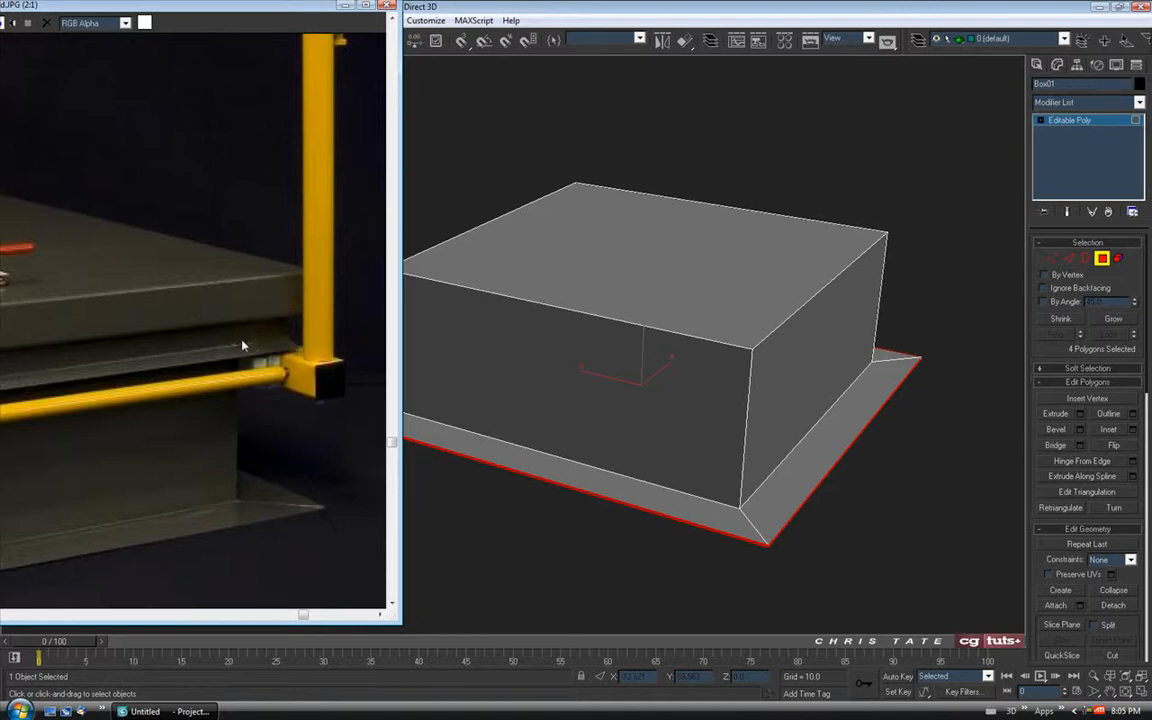
pyautogui.click(344, 5)
# Step: Select the ring of four vertical corner edges on the box walls at Edge sub-object level
pyautogui.keyDown('alt'); pyautogui.moveTo(716, 380); pyautogui.dragTo(640, 388, button='middle'); pyautogui.keyUp('alt')
pyautogui.press('2')
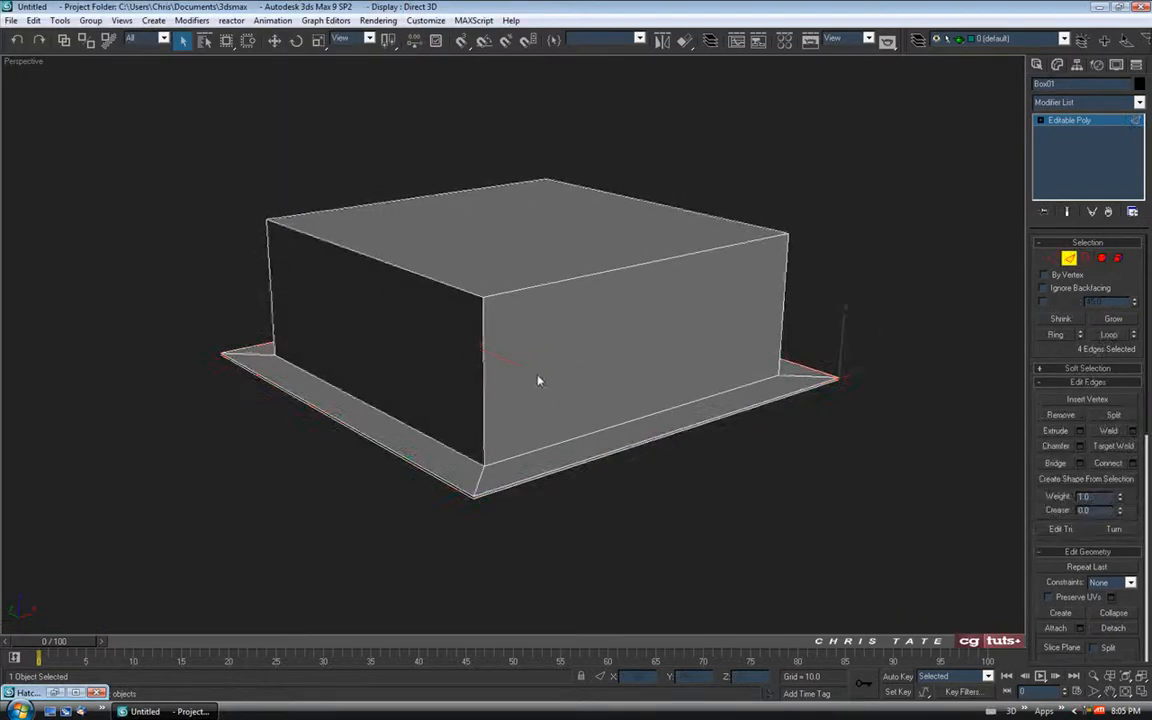
pyautogui.click(483, 341)
pyautogui.click(1055, 334)
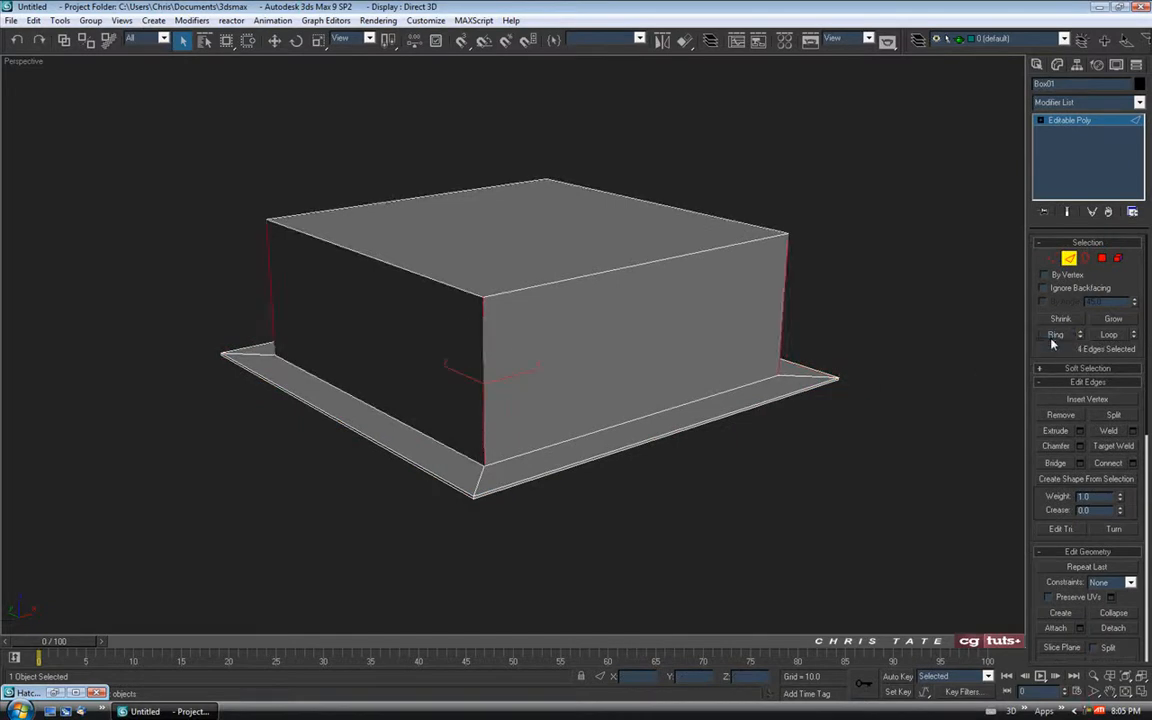
# Step: Connect the four vertical corner edges with 1 segment and a slide of -65 to mark off the lid band
pyautogui.click(1134, 463)
pyautogui.keyDown('alt'); pyautogui.moveTo(727, 405); pyautogui.dragTo(818, 144, button='middle'); pyautogui.keyUp('alt')
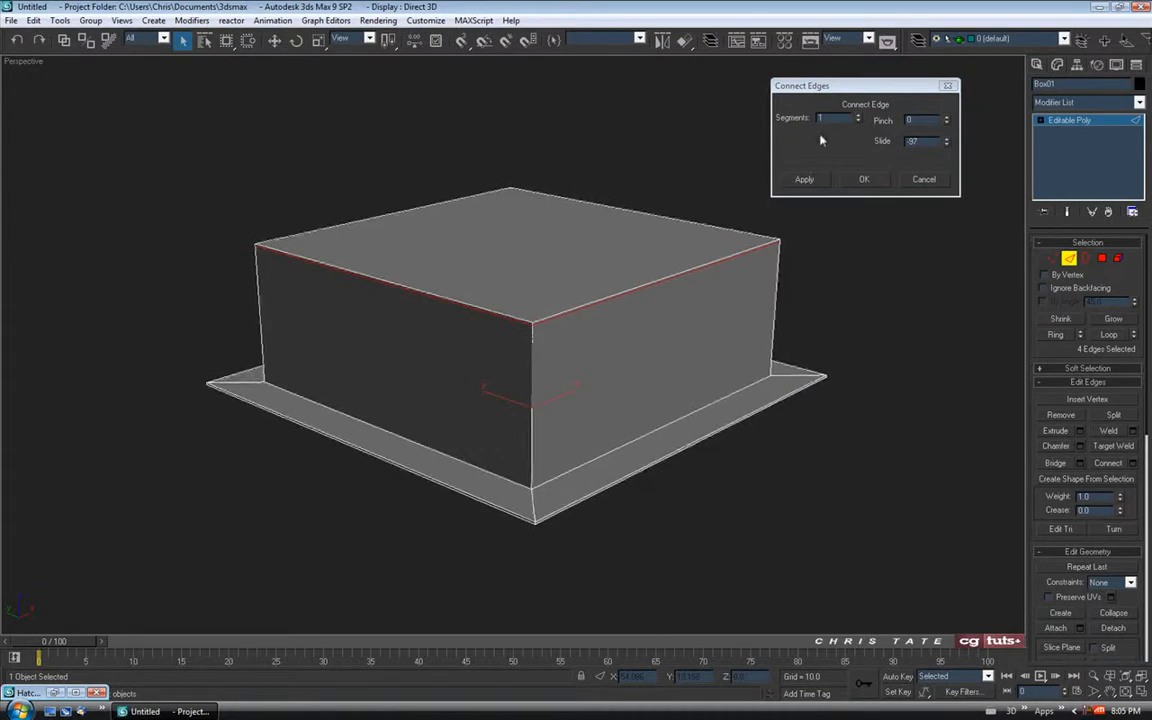
pyautogui.moveTo(946, 144); pyautogui.dragTo(945, 98)
pyautogui.keyDown('alt'); pyautogui.moveTo(592, 343); pyautogui.dragTo(607, 324, button='middle'); pyautogui.keyUp('alt')
pyautogui.keyDown('alt'); pyautogui.moveTo(635, 283); pyautogui.dragTo(598, 344, button='middle'); pyautogui.keyUp('alt')
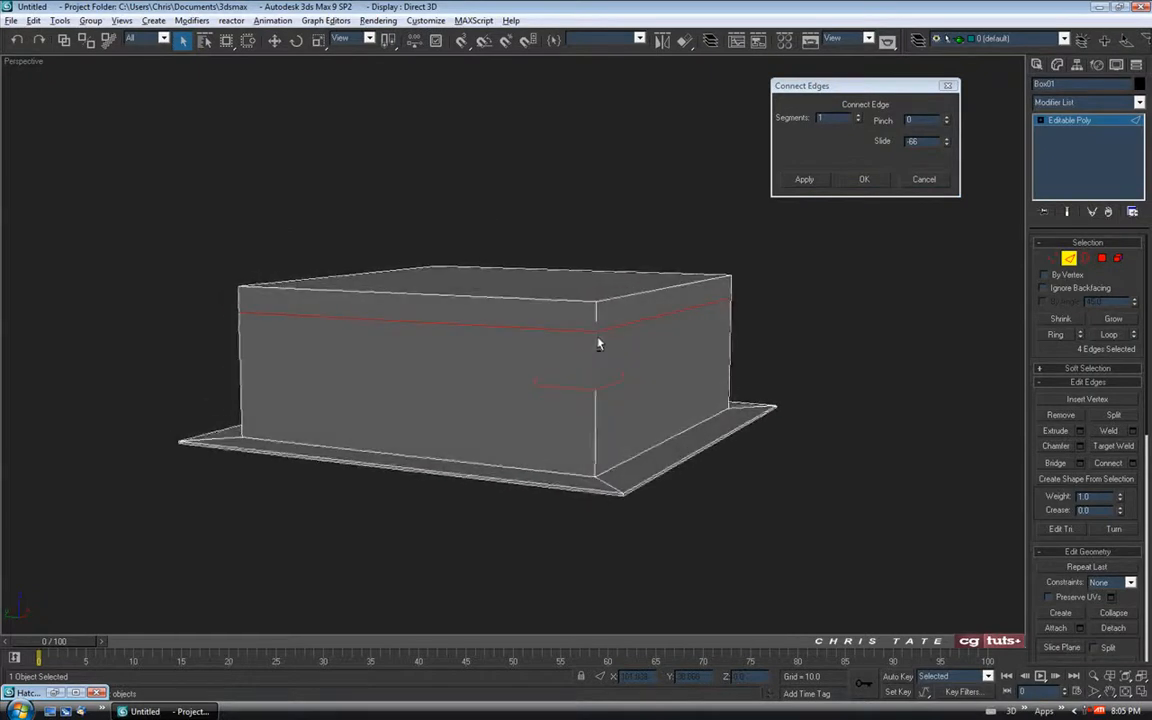
pyautogui.click(947, 140)
pyautogui.moveTo(738, 318)
pyautogui.keyDown('alt'); pyautogui.mouseDown(button='middle')
pyautogui.moveTo(762, 325)
pyautogui.moveTo(726, 322)
pyautogui.moveTo(746, 313)
pyautogui.mouseUp(button='middle'); pyautogui.keyUp('alt')
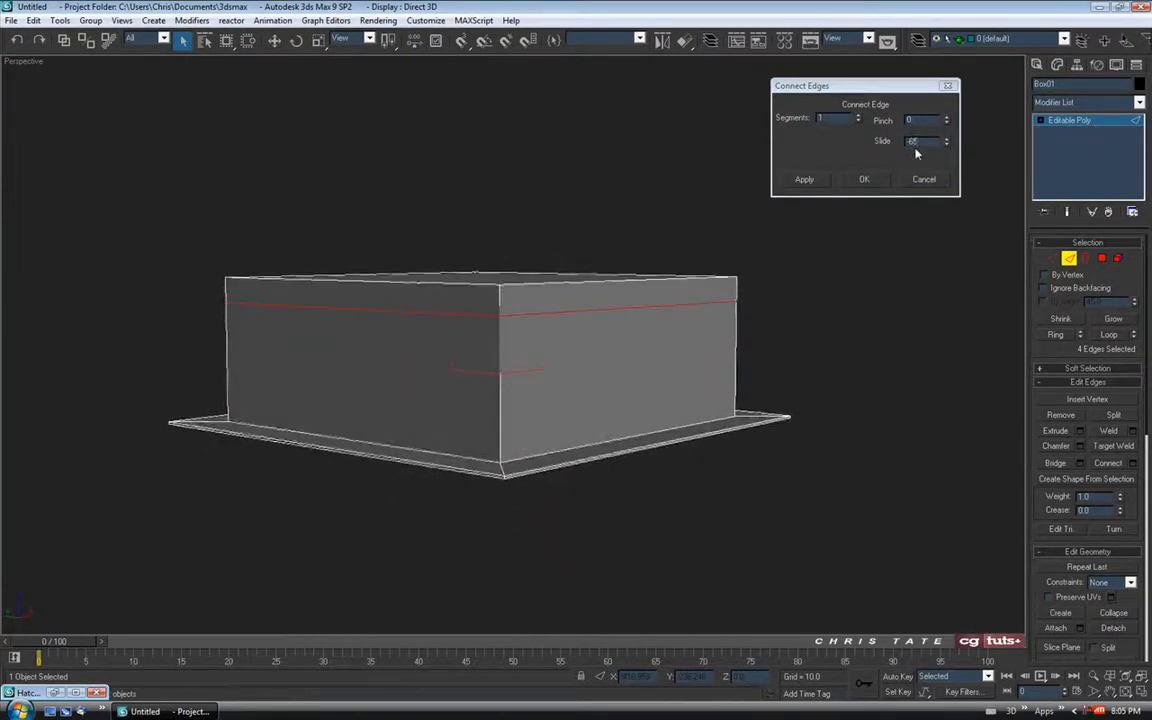
pyautogui.click(864, 180)
pyautogui.keyDown('alt'); pyautogui.moveTo(640, 355); pyautogui.dragTo(573, 357, button='middle'); pyautogui.keyUp('alt')
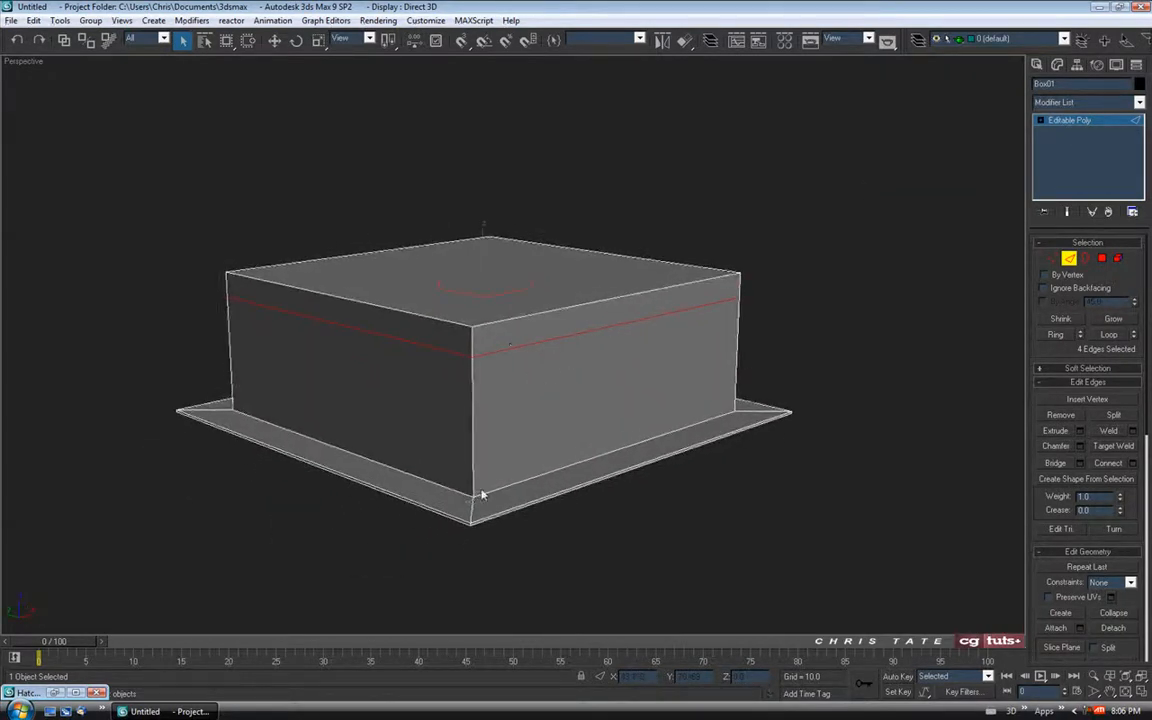
# Step: Select the ring of short vertical edges above the new edge loop and convert it to the four lid band polygons
pyautogui.click(471, 339)
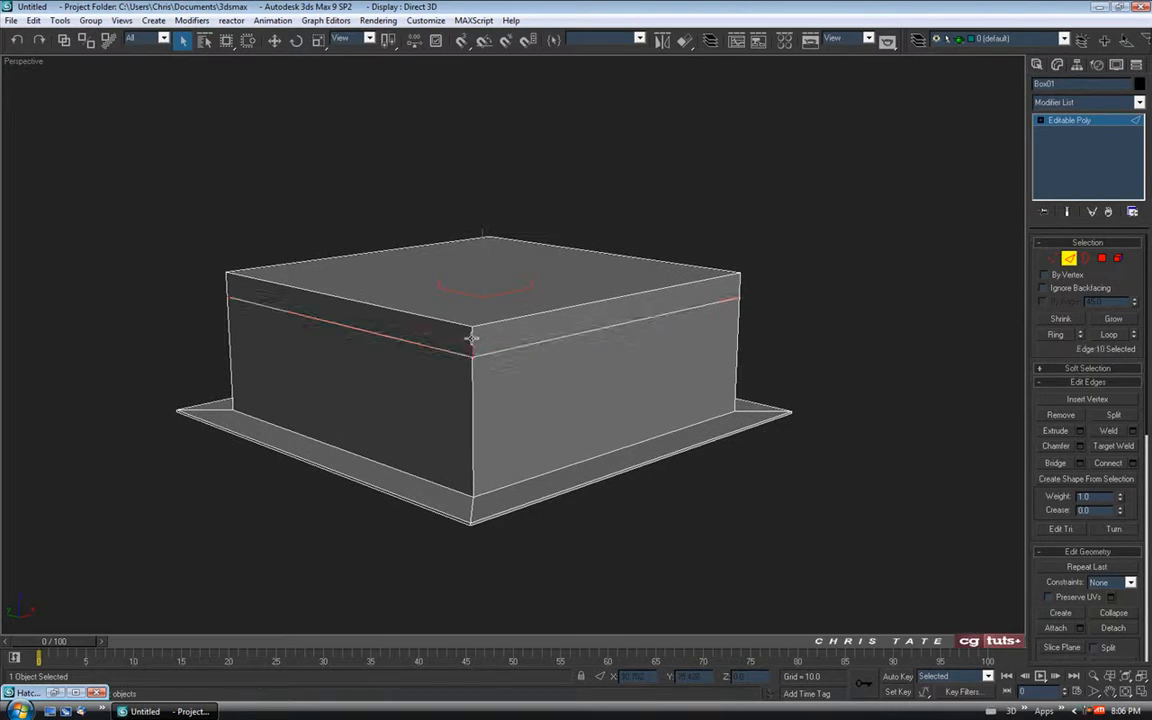
pyautogui.click(1054, 336)
pyautogui.keyDown('ctrl'); pyautogui.click(1103, 260); pyautogui.keyUp('ctrl')
# Step: Extrude the four lid band polygons outward by Local Normal with a height of 3
pyautogui.moveTo(676, 322)
pyautogui.keyDown('alt'); pyautogui.mouseDown(button='middle')
pyautogui.moveTo(710, 352)
pyautogui.moveTo(715, 320)
pyautogui.moveTo(683, 312)
pyautogui.mouseUp(button='middle'); pyautogui.keyUp('alt')
pyautogui.click(1080, 418)
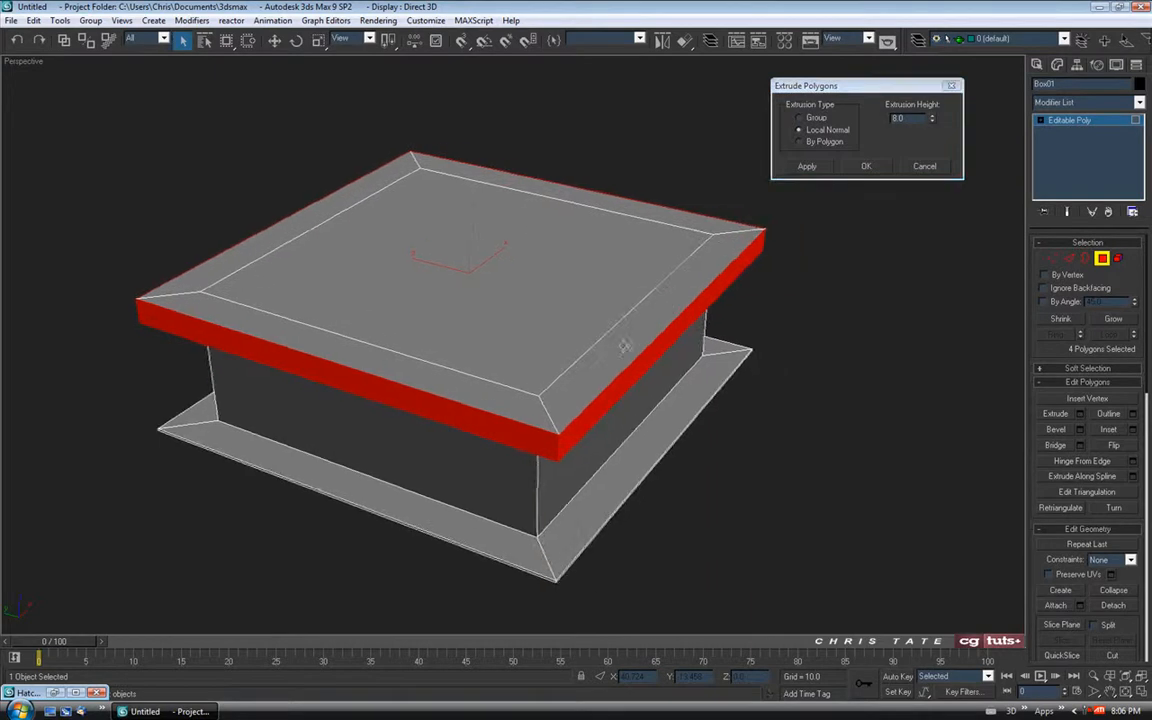
pyautogui.moveTo(740, 355)
pyautogui.keyDown('alt'); pyautogui.mouseDown(button='middle')
pyautogui.moveTo(771, 306)
pyautogui.moveTo(748, 360)
pyautogui.mouseUp(button='middle'); pyautogui.keyUp('alt')
pyautogui.moveTo(929, 120); pyautogui.dragTo(930, 163)
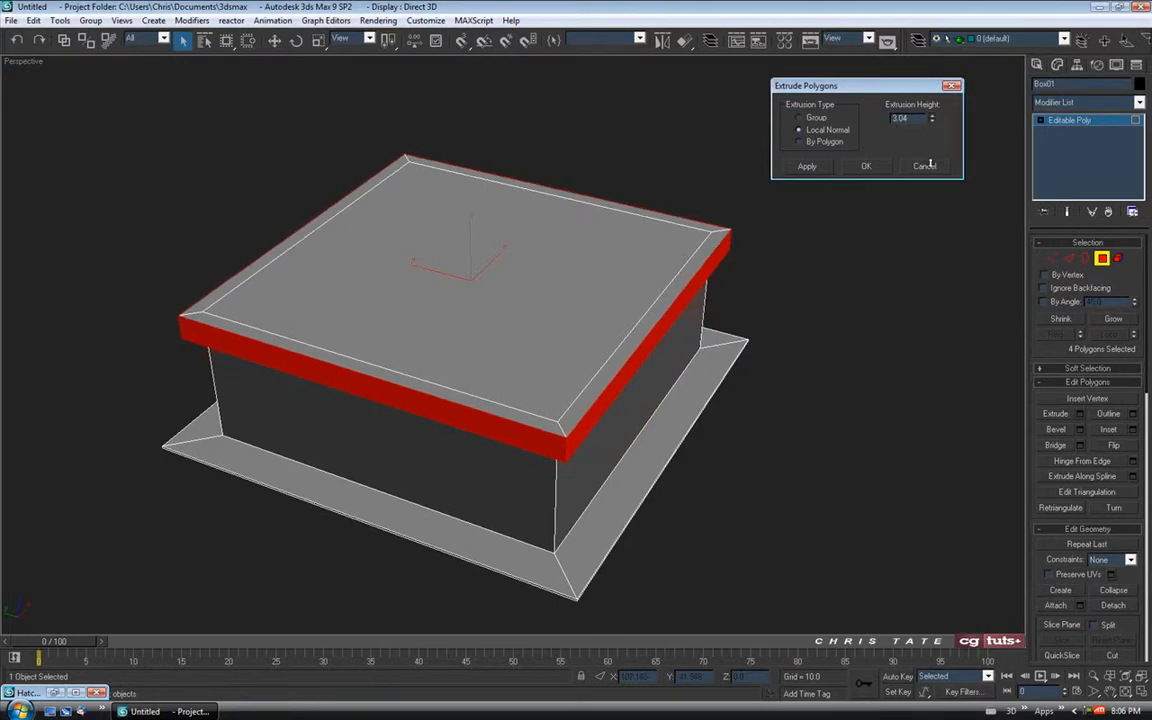
pyautogui.keyDown('alt'); pyautogui.moveTo(701, 250); pyautogui.dragTo(625, 268, button='middle'); pyautogui.keyUp('alt')
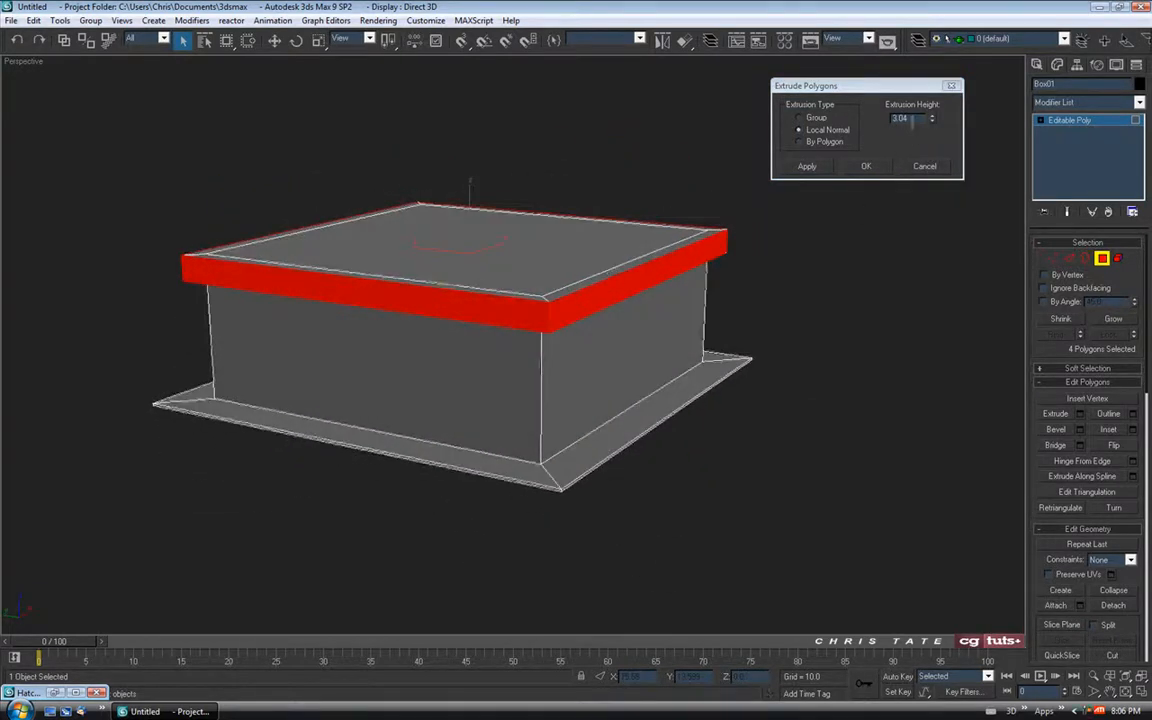
pyautogui.click(911, 120)
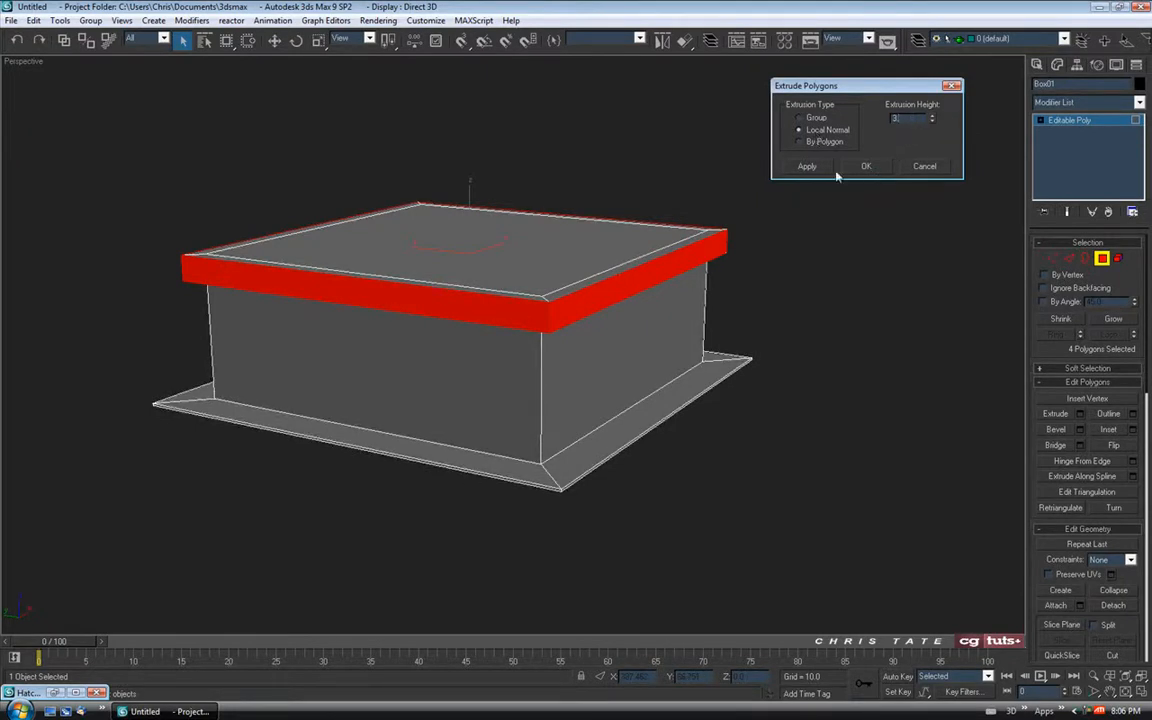
pyautogui.click(866, 167)
# Step: Check the lid rim in the reference image and select the four vertical corner edges of the extruded lid band
pyautogui.keyDown('alt'); pyautogui.moveTo(703, 262); pyautogui.dragTo(767, 325, button='middle'); pyautogui.keyUp('alt')
pyautogui.click(846, 304)
pyautogui.click(55, 693)
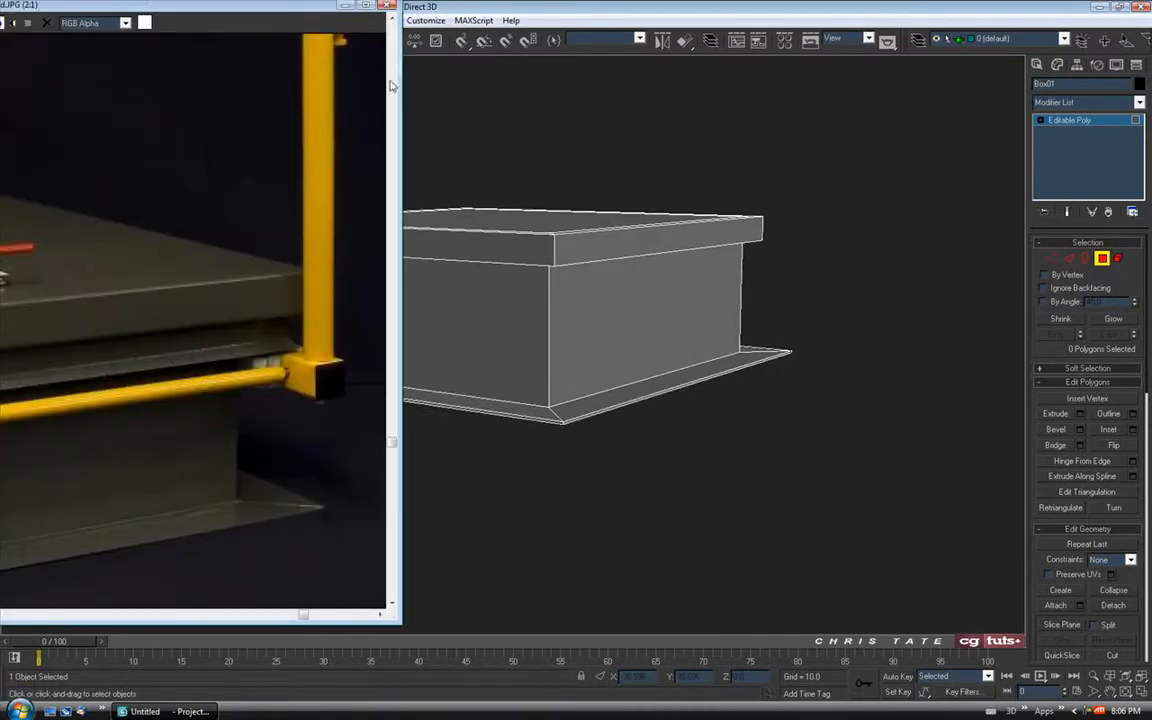
pyautogui.click(347, 7)
pyautogui.keyDown('alt'); pyautogui.moveTo(725, 337); pyautogui.dragTo(710, 323, button='middle'); pyautogui.keyUp('alt')
pyautogui.scroll(5, 705, 318)
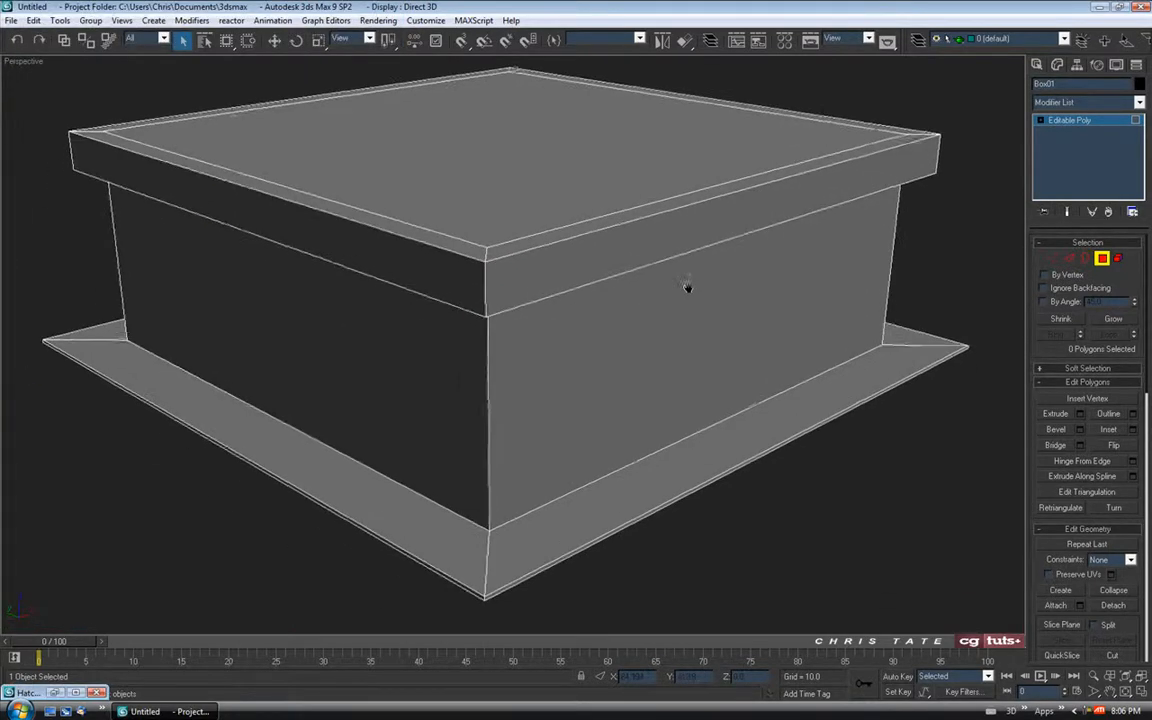
pyautogui.click(1068, 258)
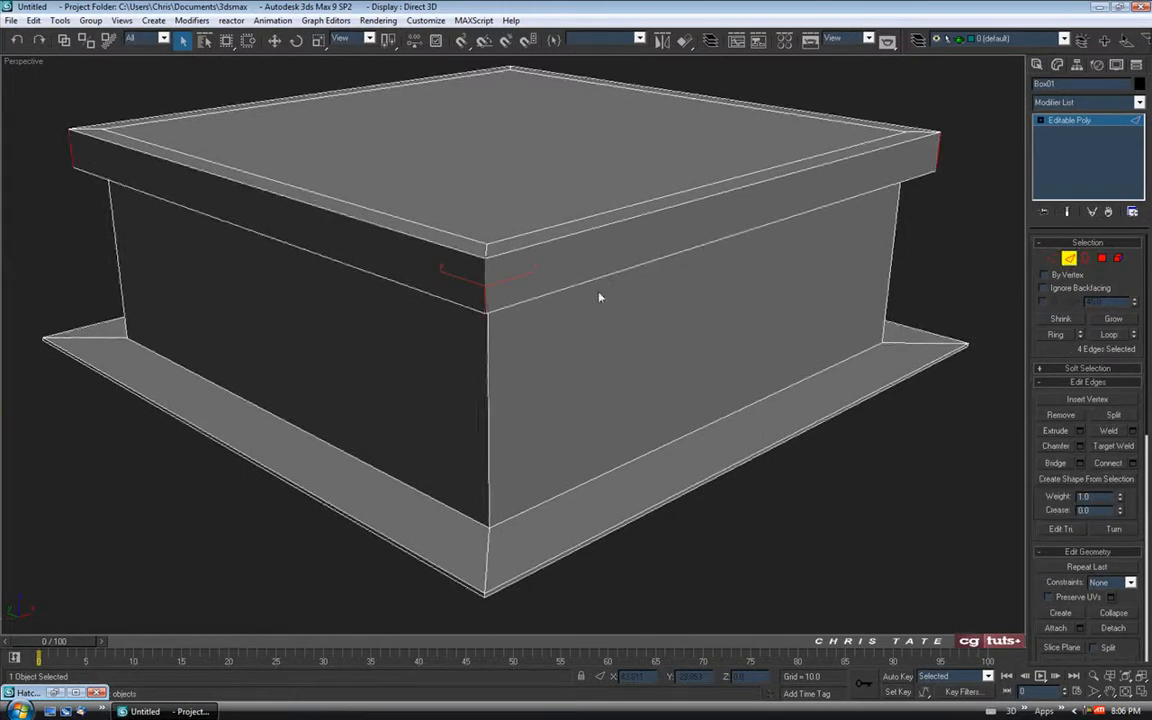
pyautogui.keyDown('alt'); pyautogui.moveTo(480, 270); pyautogui.dragTo(600, 235, button='middle'); pyautogui.keyUp('alt')
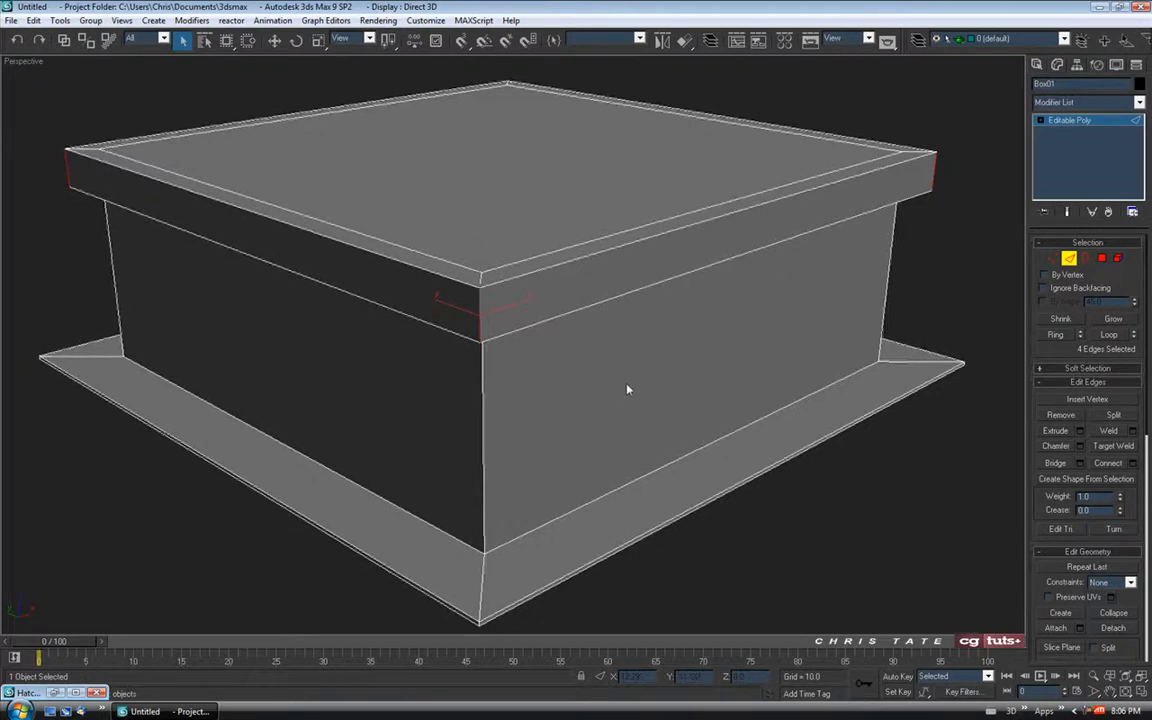
pyautogui.moveTo(628, 390); pyautogui.dragTo(618, 398, button='middle')
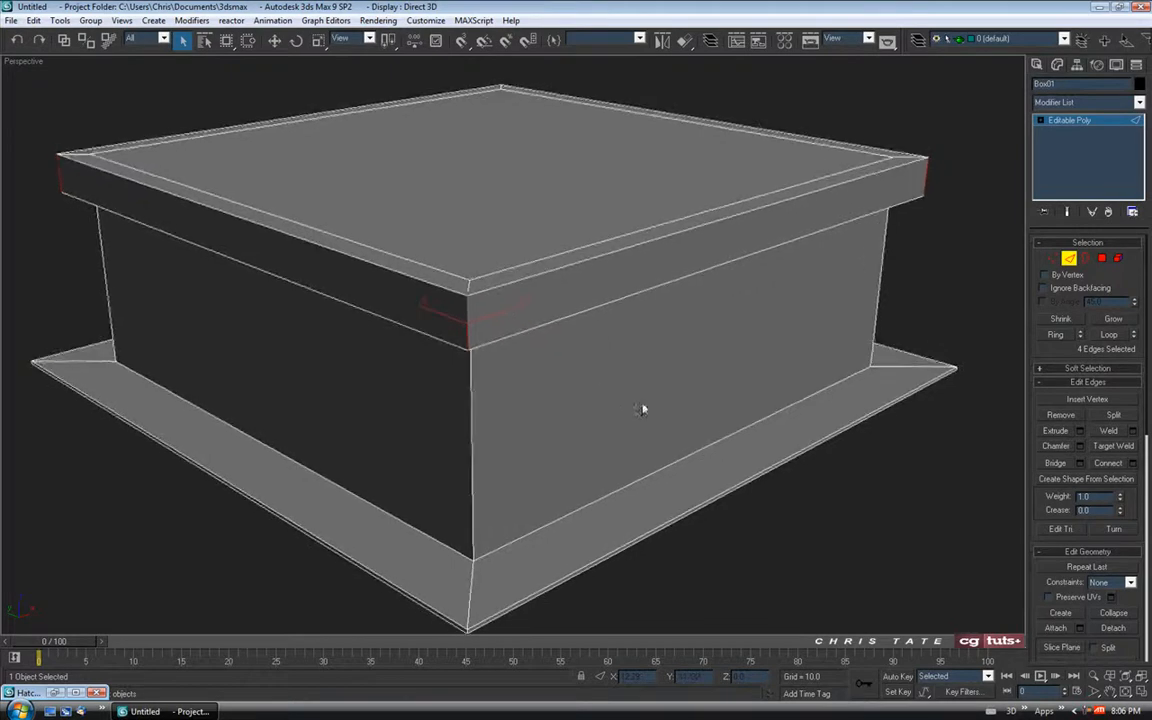
# Step: Connect the lid's four vertical corner edges with 1 segment and a slide of 70, placing the loop near the lid's lower edge
pyautogui.click(1133, 464)
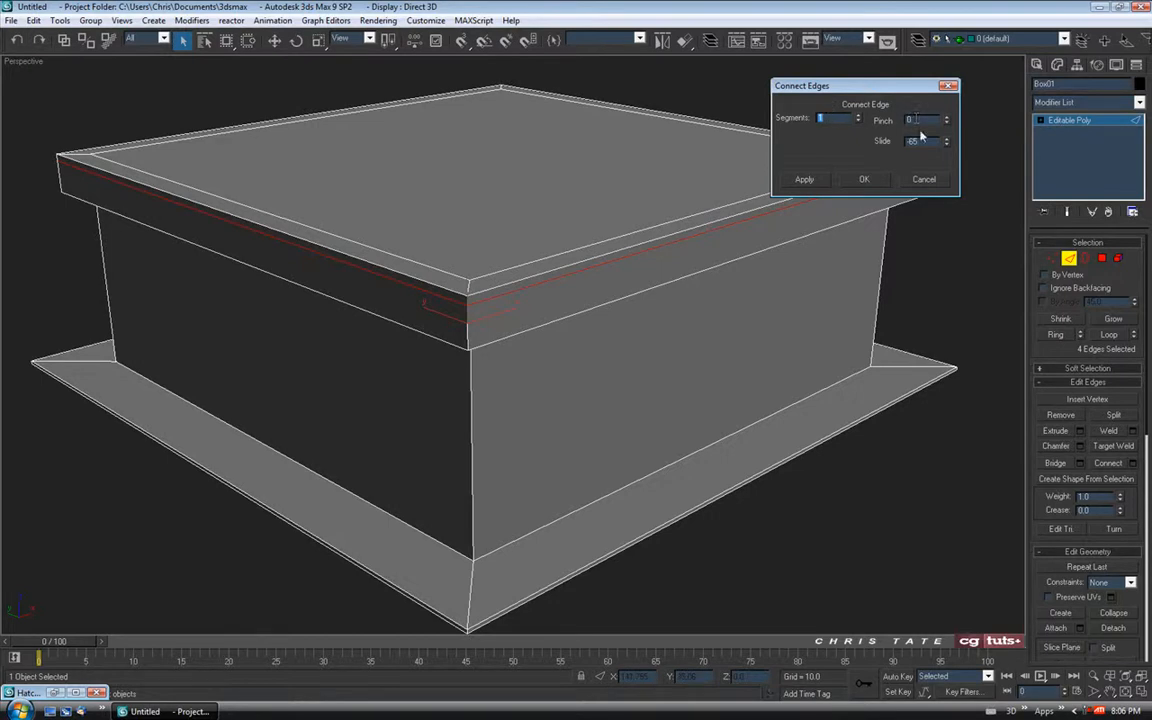
pyautogui.moveTo(945, 150); pyautogui.dragTo(944, 55)
pyautogui.moveTo(940, 712); pyautogui.dragTo(937, 676)
pyautogui.moveTo(534, 375); pyautogui.dragTo(628, 334, button='middle')
pyautogui.click(945, 145)
pyautogui.keyDown('alt'); pyautogui.moveTo(678, 303); pyautogui.dragTo(704, 307, button='middle'); pyautogui.keyUp('alt')
pyautogui.keyDown('alt'); pyautogui.moveTo(704, 315); pyautogui.dragTo(703, 318, button='middle'); pyautogui.keyUp('alt')
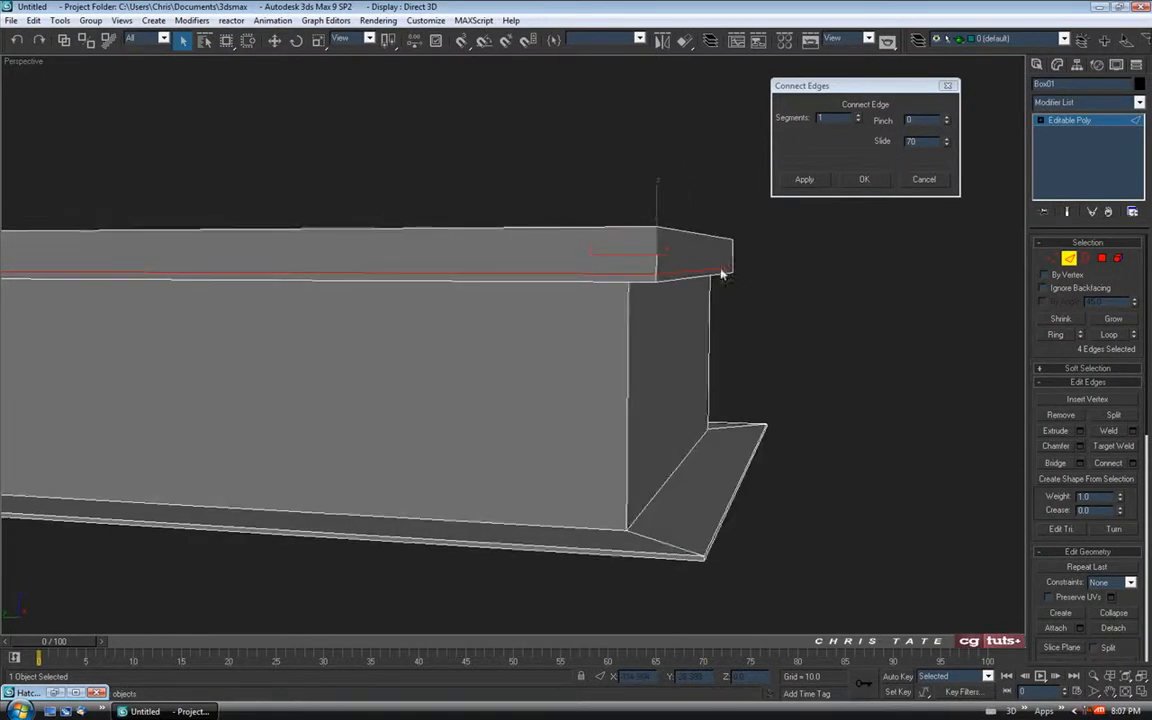
pyautogui.click(864, 181)
# Step: Select the ring of short corner edges below the new lid loop and convert it to the four thin polygons around the lid
pyautogui.keyDown('alt'); pyautogui.moveTo(751, 326); pyautogui.dragTo(687, 362, button='middle'); pyautogui.keyUp('alt')
pyautogui.moveTo(560, 388); pyautogui.dragTo(612, 318, button='middle')
pyautogui.scroll(3, 612, 318)
pyautogui.moveTo(460, 295); pyautogui.dragTo(490, 314, button='middle')
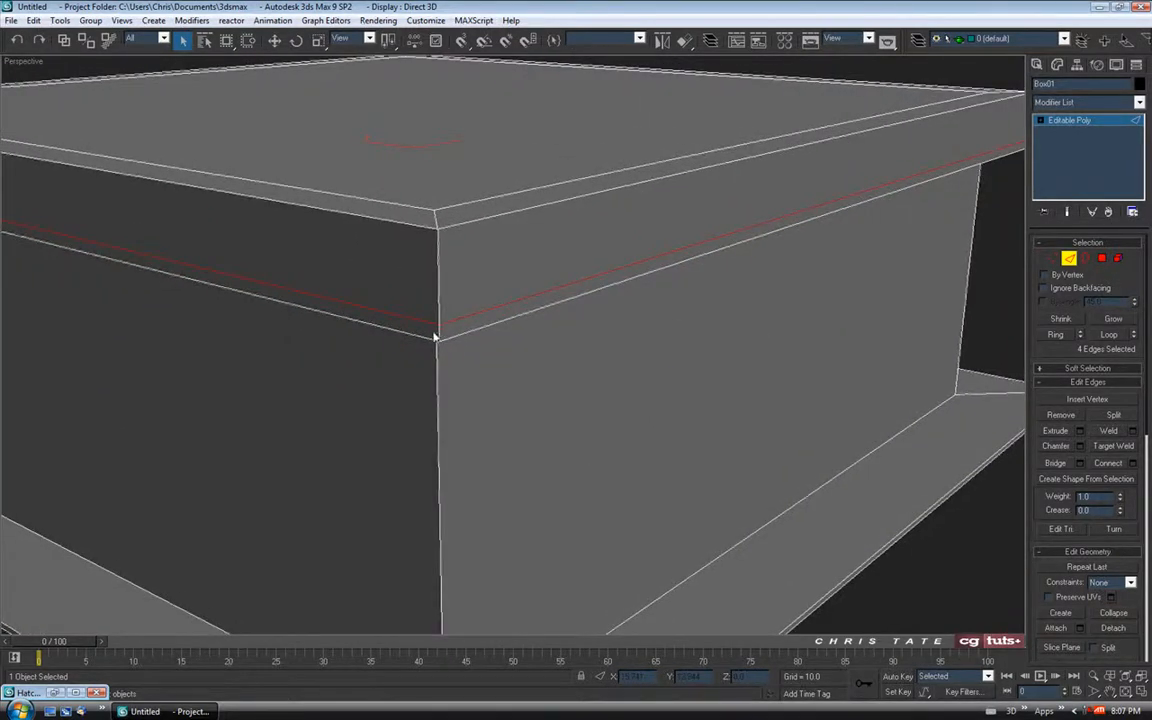
pyautogui.click(439, 333)
pyautogui.keyDown('alt'); pyautogui.moveTo(504, 365); pyautogui.dragTo(668, 381, button='middle'); pyautogui.keyUp('alt')
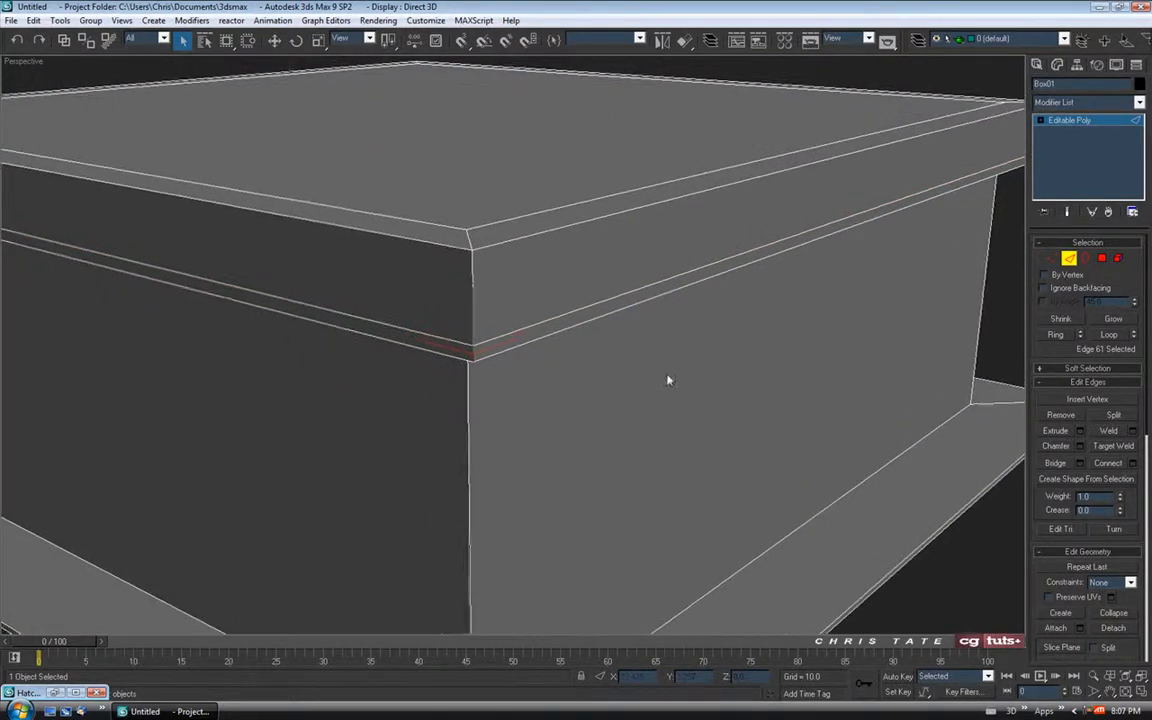
pyautogui.click(1055, 336)
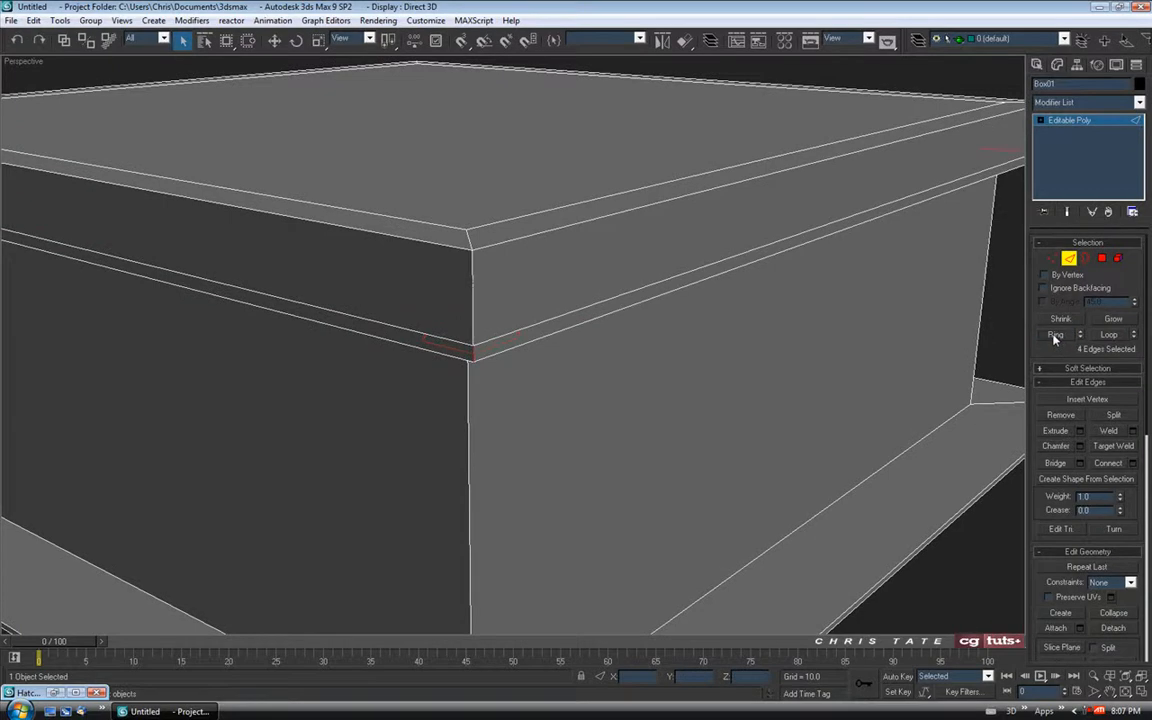
pyautogui.click(1103, 259)
pyautogui.keyDown('alt'); pyautogui.moveTo(825, 401); pyautogui.dragTo(792, 393, button='middle'); pyautogui.keyUp('alt')
pyautogui.scroll(-4, 760, 390)
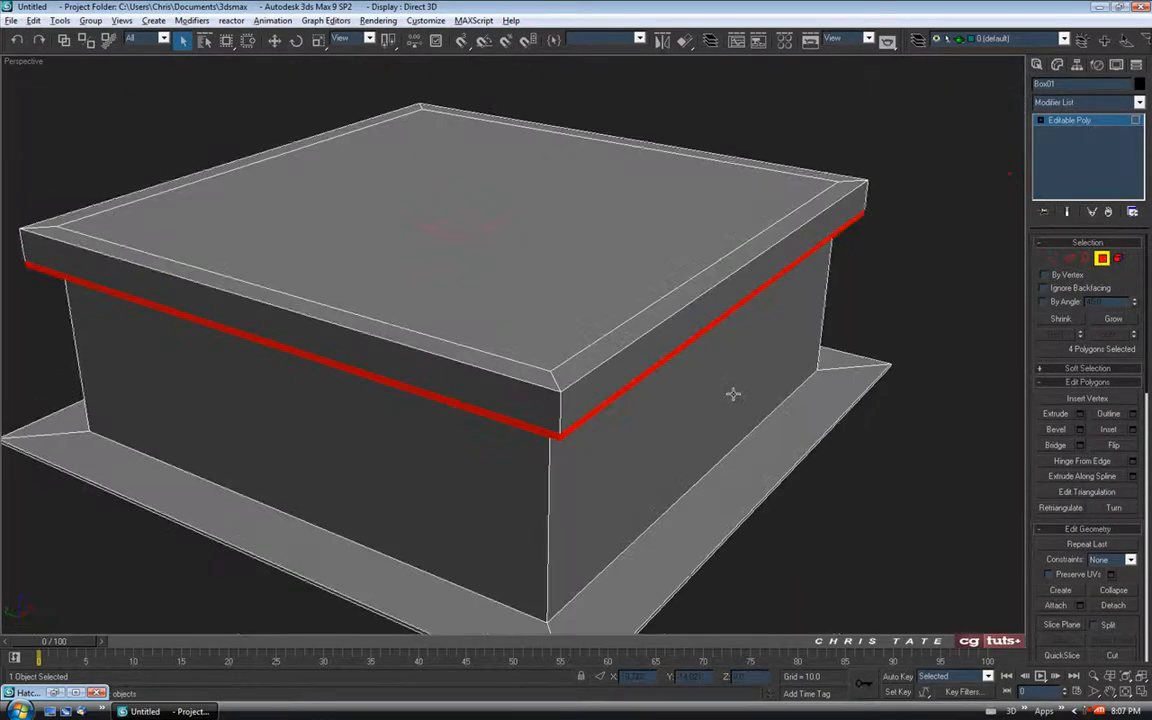
# Step: Extrude the four thin polygons around the lid's lower edge outward by Local Normal to form a narrow lip
pyautogui.click(1080, 414)
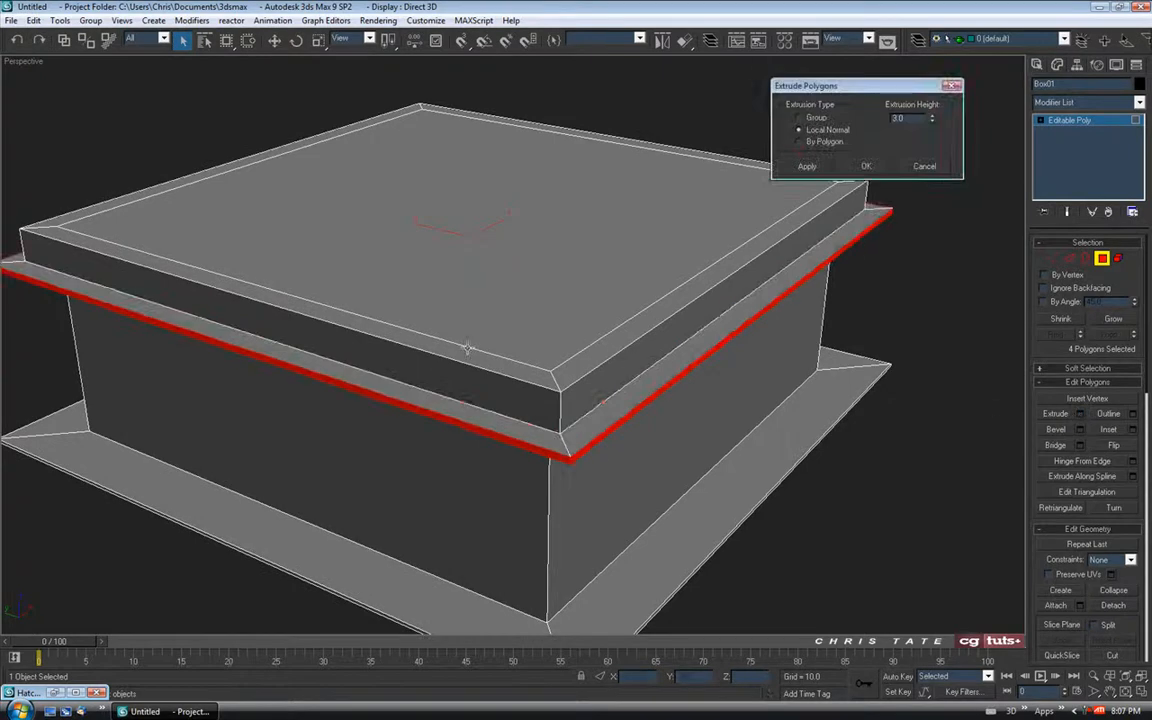
pyautogui.keyDown('alt'); pyautogui.moveTo(630, 360); pyautogui.dragTo(483, 365, button='middle'); pyautogui.keyUp('alt')
pyautogui.scroll(-3, 455, 340)
pyautogui.keyDown('alt'); pyautogui.moveTo(432, 323); pyautogui.dragTo(555, 338, button='middle'); pyautogui.keyUp('alt')
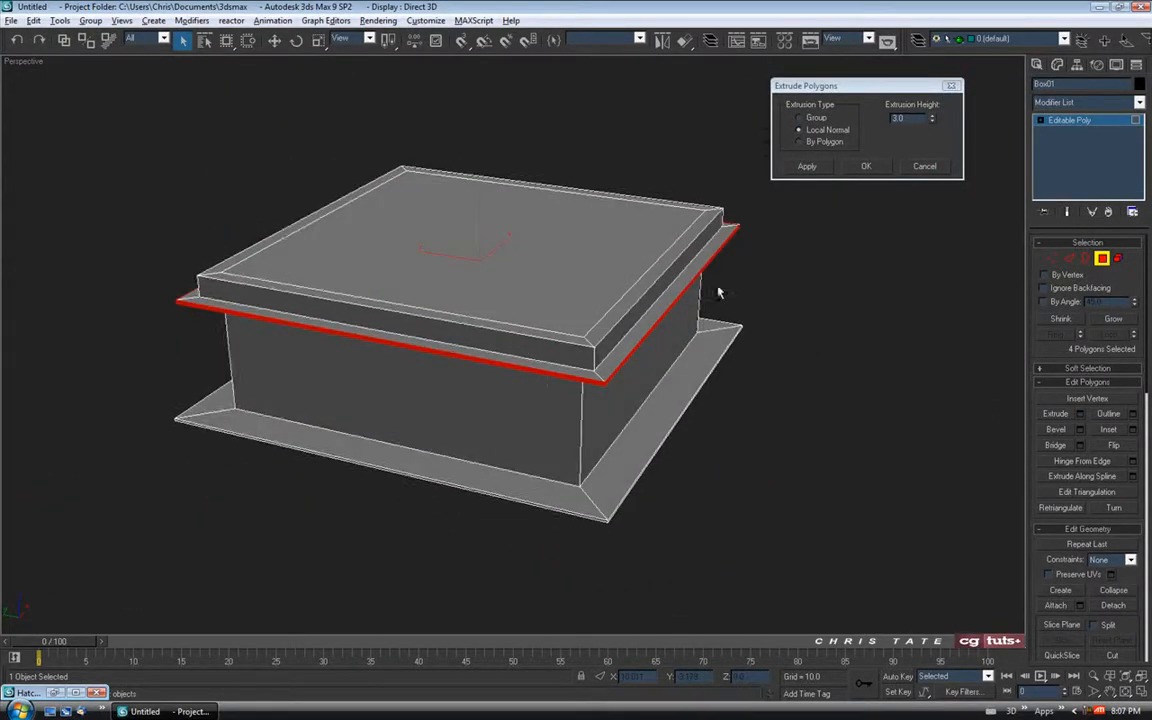
pyautogui.doubleClick(912, 119)
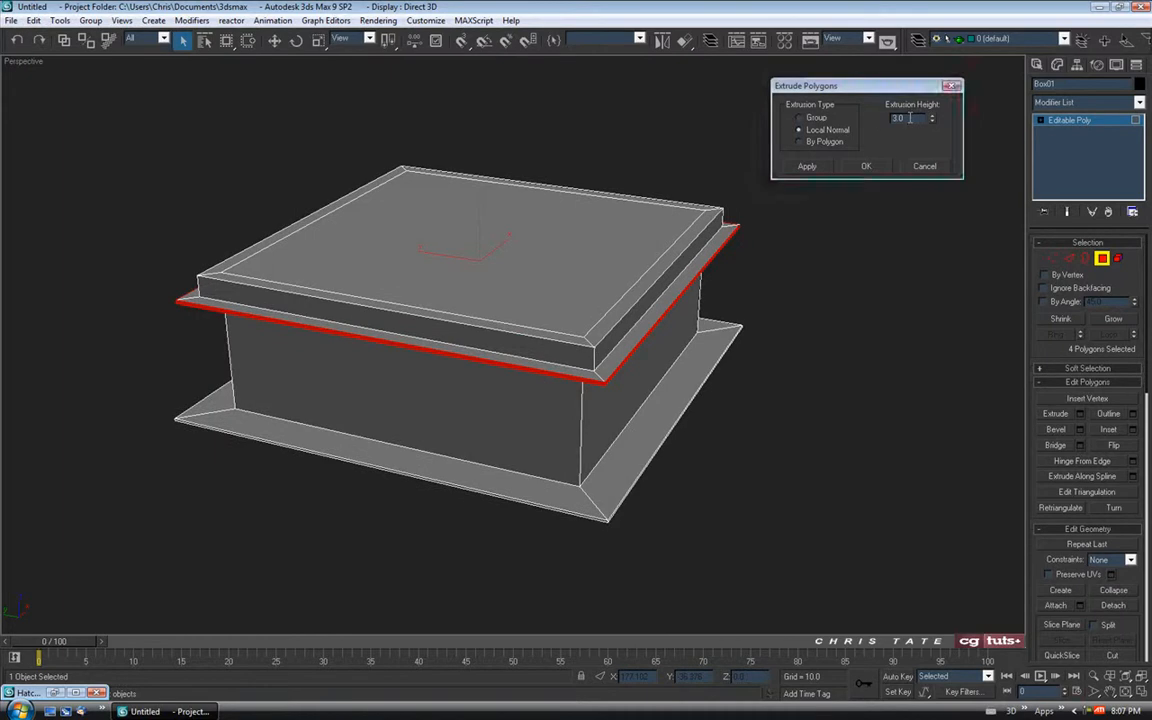
pyautogui.click(866, 166)
pyautogui.keyDown('alt'); pyautogui.moveTo(805, 257); pyautogui.dragTo(640, 364, button='middle'); pyautogui.keyUp('alt')
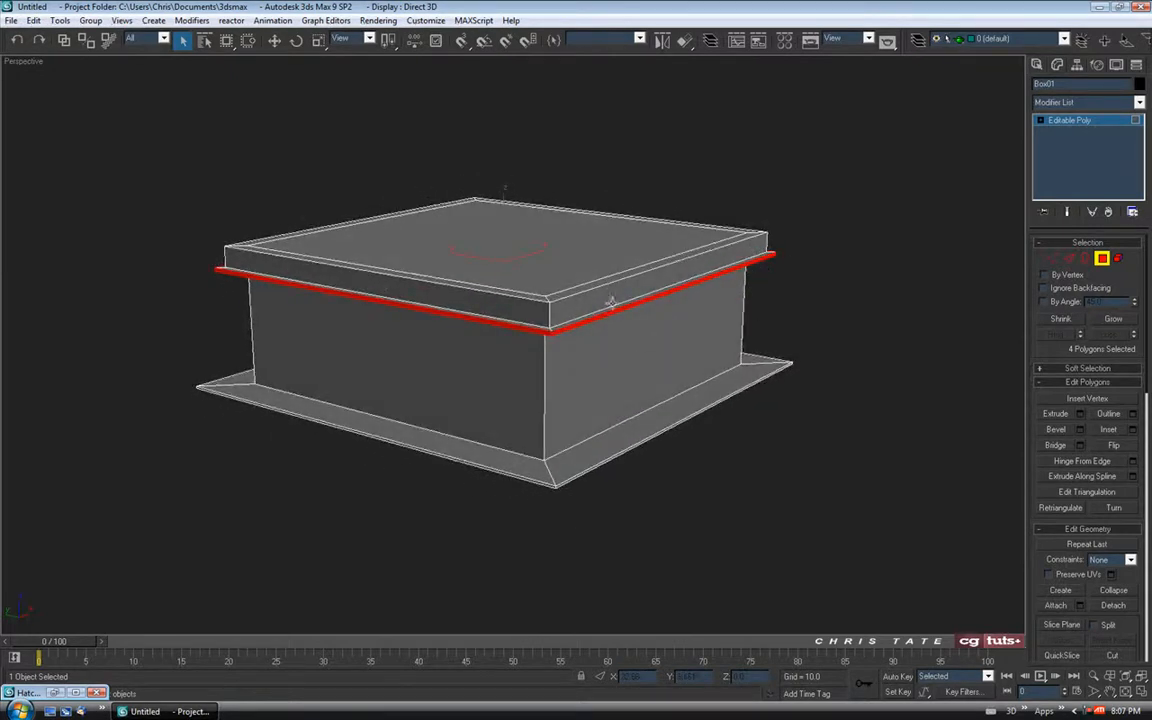
# Step: Move the four lip polygons straight down to about Z 15.96 to slope the lip's upper face, and deselect them
pyautogui.click(274, 41)
pyautogui.keyDown('alt'); pyautogui.moveTo(427, 167); pyautogui.dragTo(480, 184, button='middle'); pyautogui.keyUp('alt')
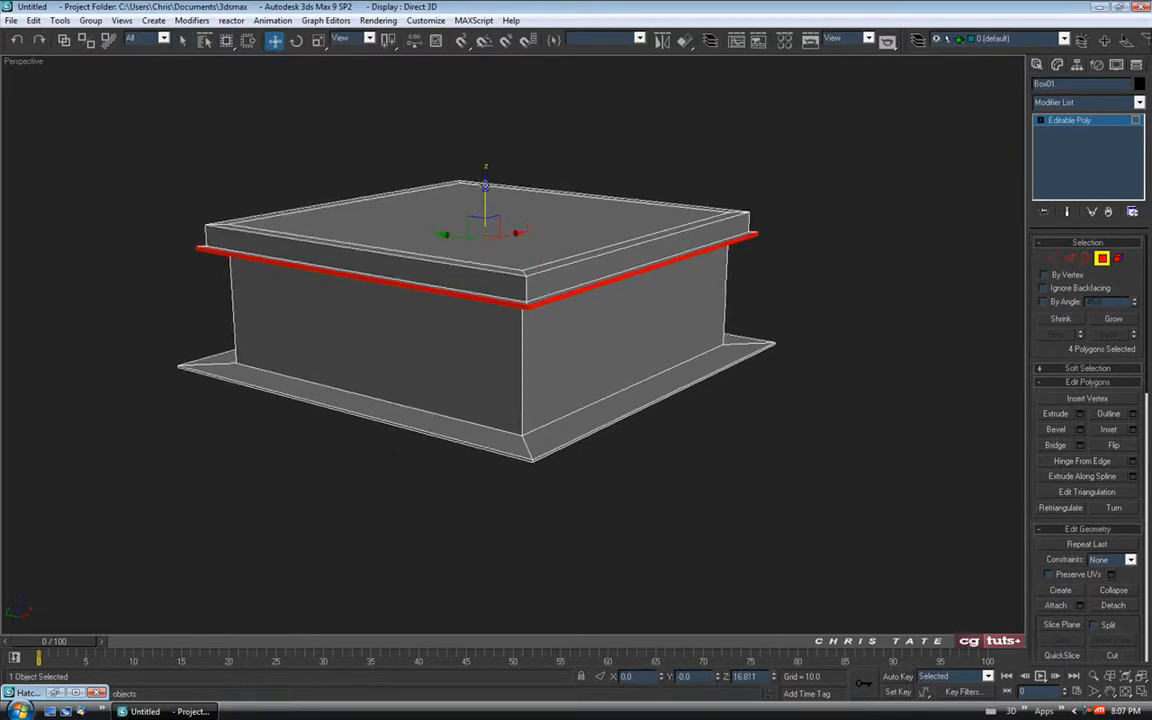
pyautogui.moveTo(485, 185); pyautogui.dragTo(487, 192)
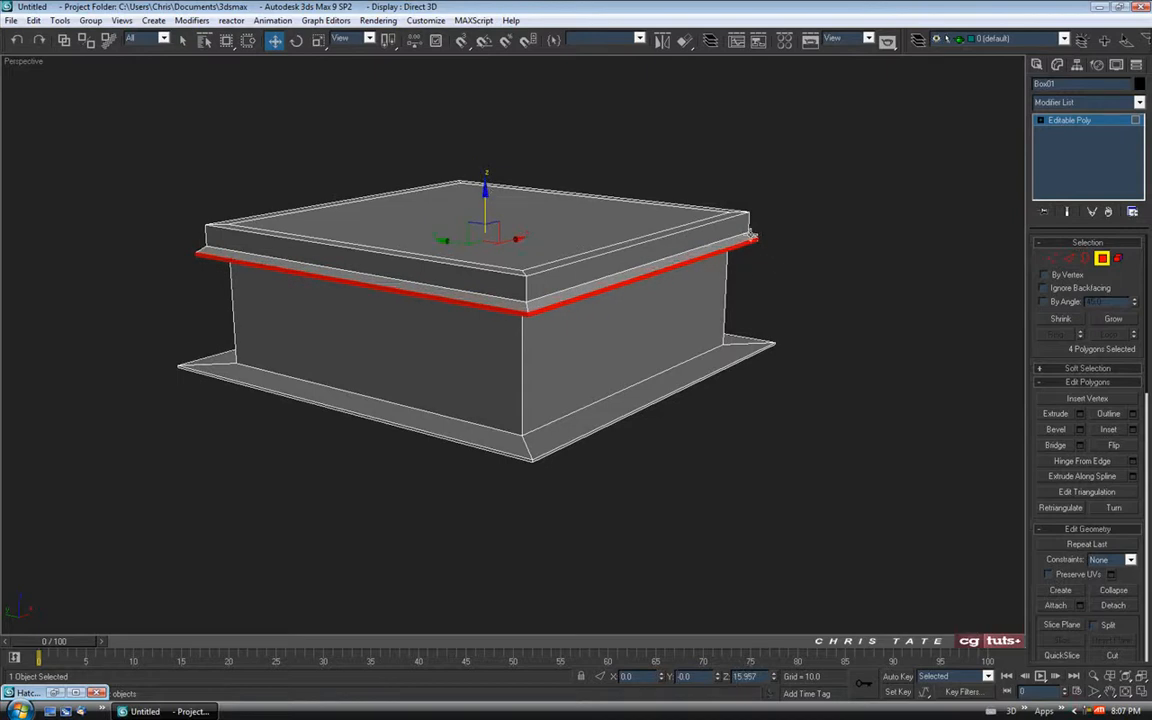
pyautogui.keyDown('alt'); pyautogui.moveTo(684, 258); pyautogui.dragTo(797, 291, button='middle'); pyautogui.keyUp('alt')
pyautogui.click(797, 291)
pyautogui.keyDown('alt'); pyautogui.moveTo(697, 333); pyautogui.dragTo(650, 391, button='middle'); pyautogui.keyUp('alt')
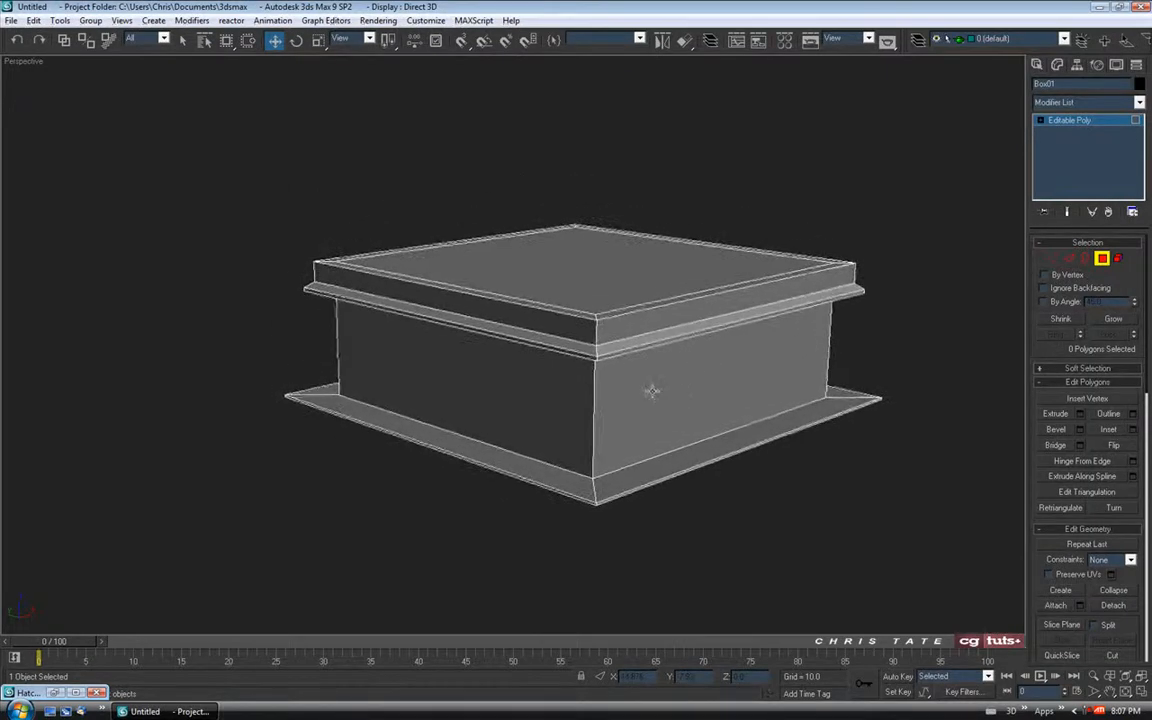
# Step: Compare the modelled lid, lip and flanged base with the Hatch Closed.JPG reference from a similar viewing angle
pyautogui.click(55, 693)
pyautogui.moveTo(181, 438); pyautogui.dragTo(213, 436, button='middle')
pyautogui.scroll(-1, 212, 434)
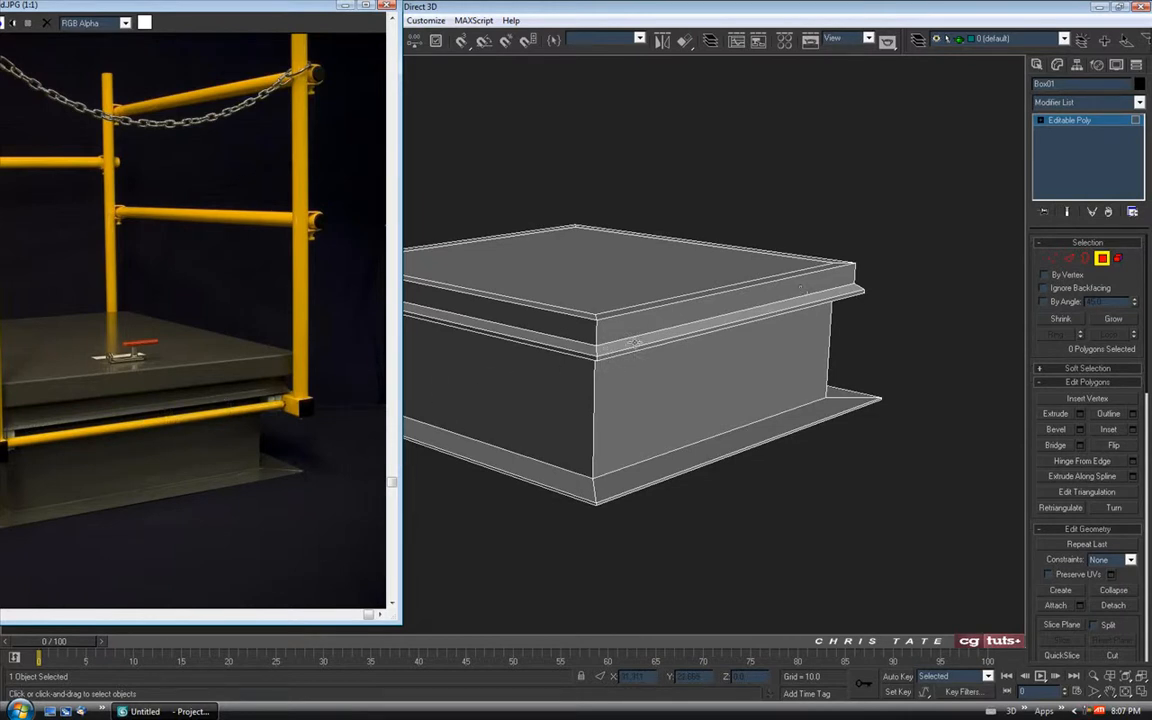
pyautogui.keyDown('alt'); pyautogui.moveTo(630, 354); pyautogui.dragTo(517, 322, button='middle'); pyautogui.keyUp('alt')
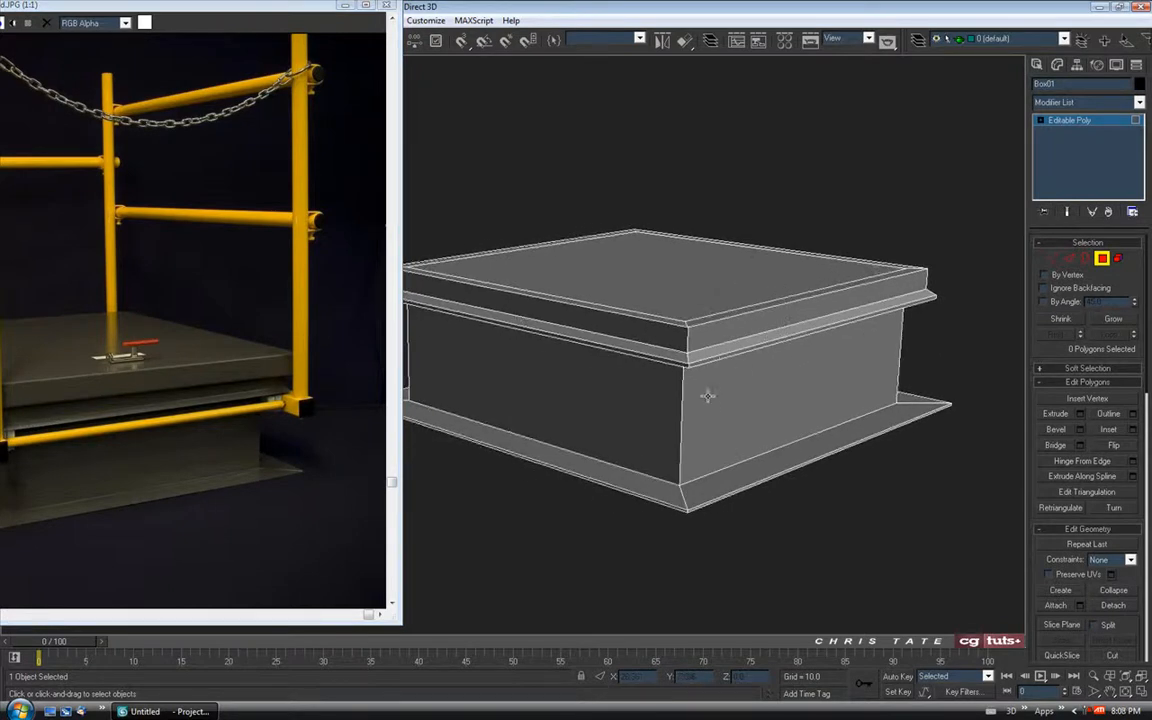
pyautogui.keyDown('alt'); pyautogui.moveTo(610, 372); pyautogui.dragTo(761, 392, button='middle'); pyautogui.keyUp('alt')
pyautogui.moveTo(232, 6); pyautogui.dragTo(301, 10)
pyautogui.moveTo(247, 430); pyautogui.dragTo(292, 436, button='middle')
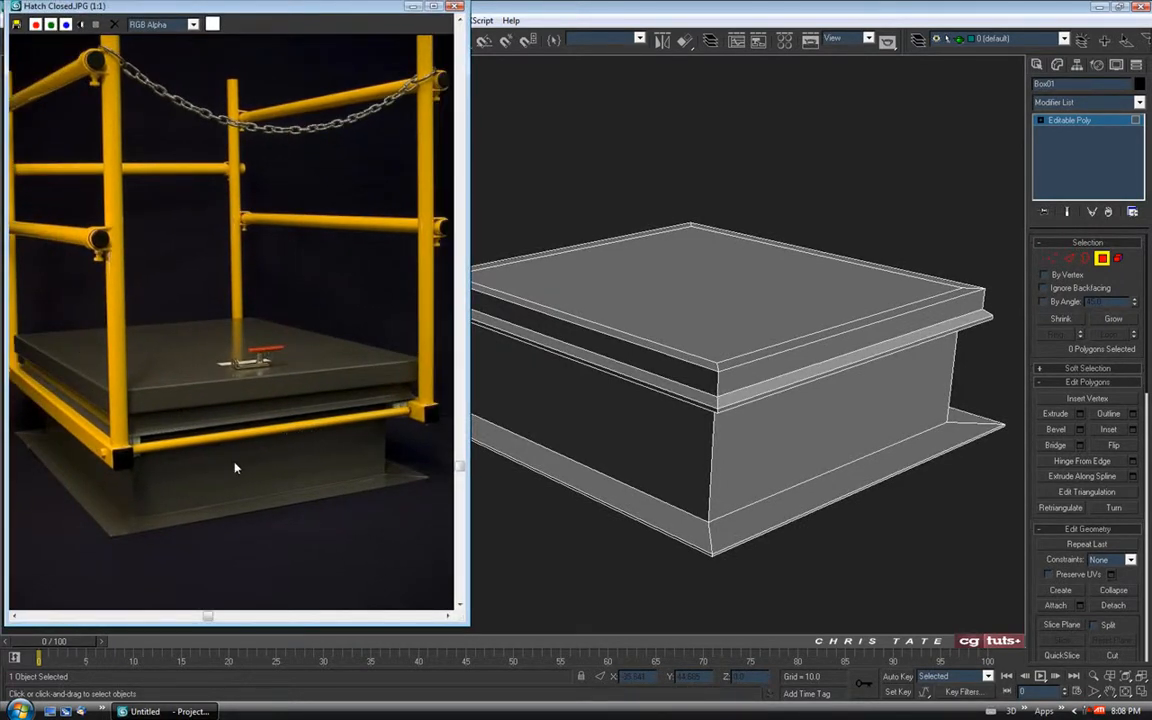
pyautogui.moveTo(270, 500)
pyautogui.mouseDown(button='middle')
pyautogui.moveTo(288, 470)
pyautogui.moveTo(279, 473)
pyautogui.mouseUp(button='middle')
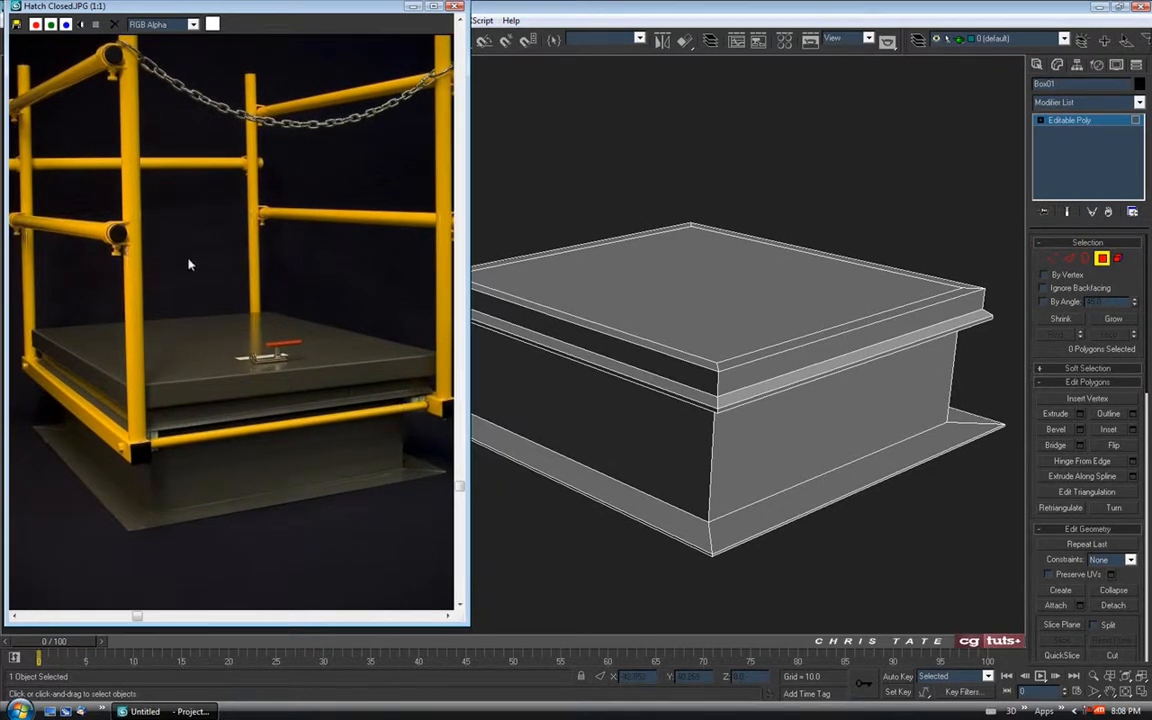
pyautogui.moveTo(293, 393); pyautogui.dragTo(284, 395, button='middle')
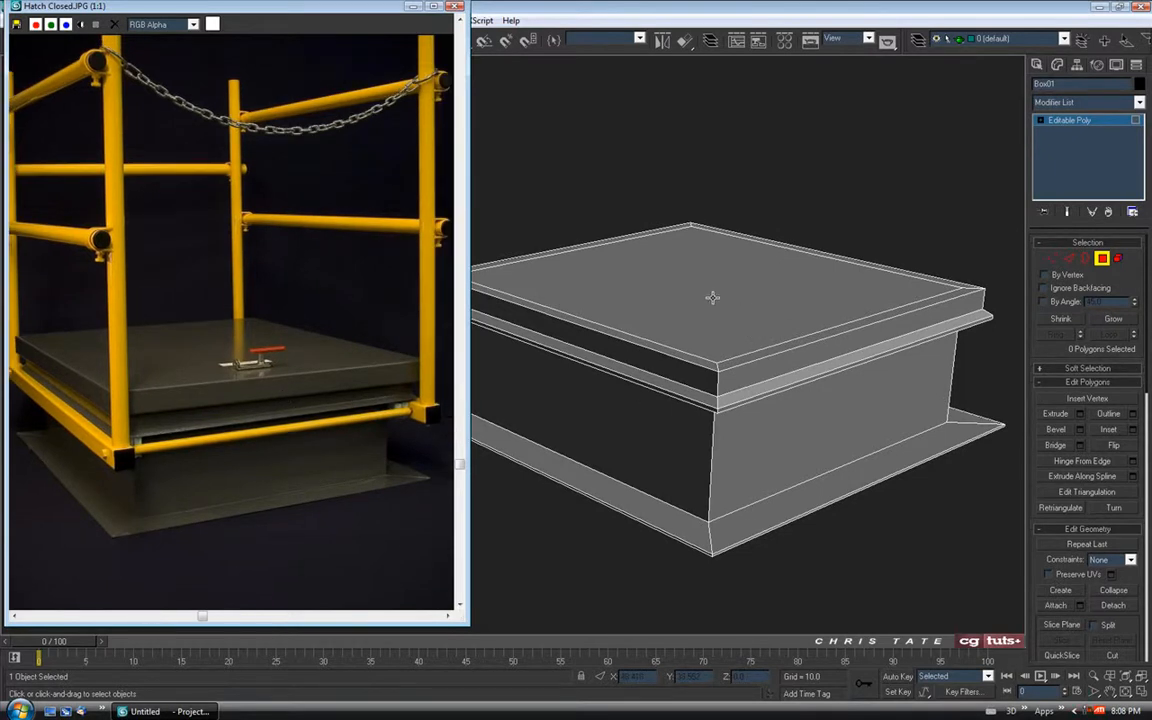
pyautogui.keyDown('alt'); pyautogui.moveTo(712, 297); pyautogui.dragTo(727, 362, button='middle'); pyautogui.keyUp('alt')
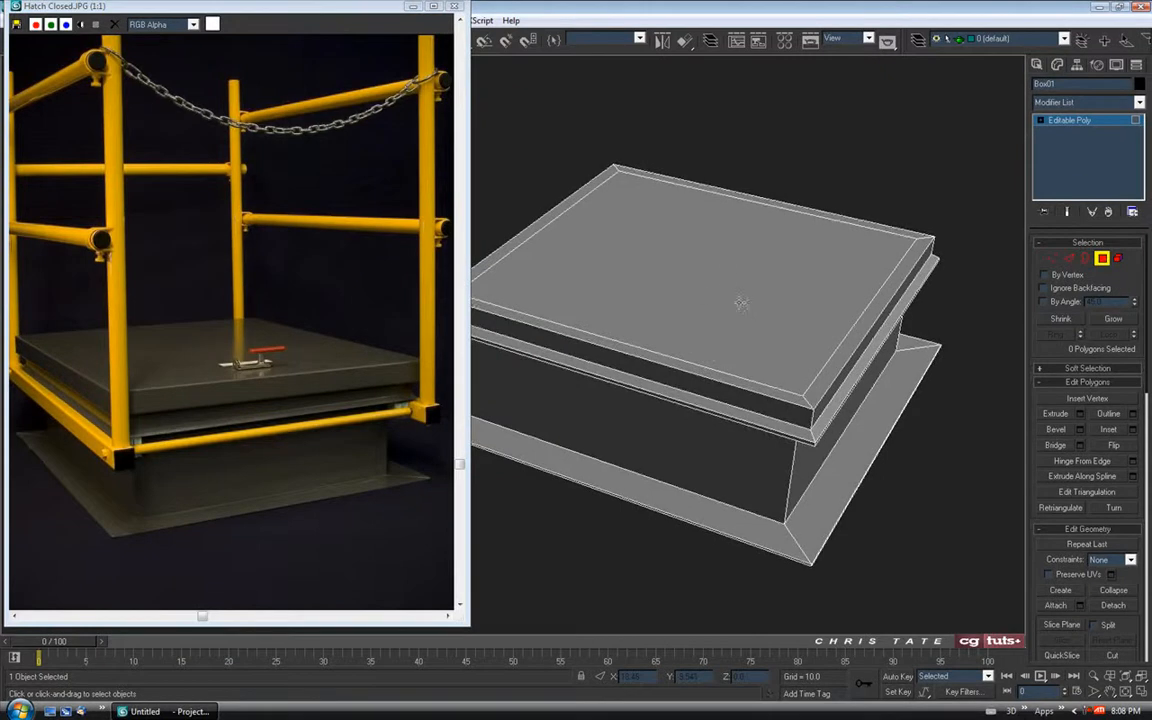
pyautogui.keyDown('alt'); pyautogui.moveTo(759, 313); pyautogui.dragTo(782, 347, button='middle'); pyautogui.keyUp('alt')
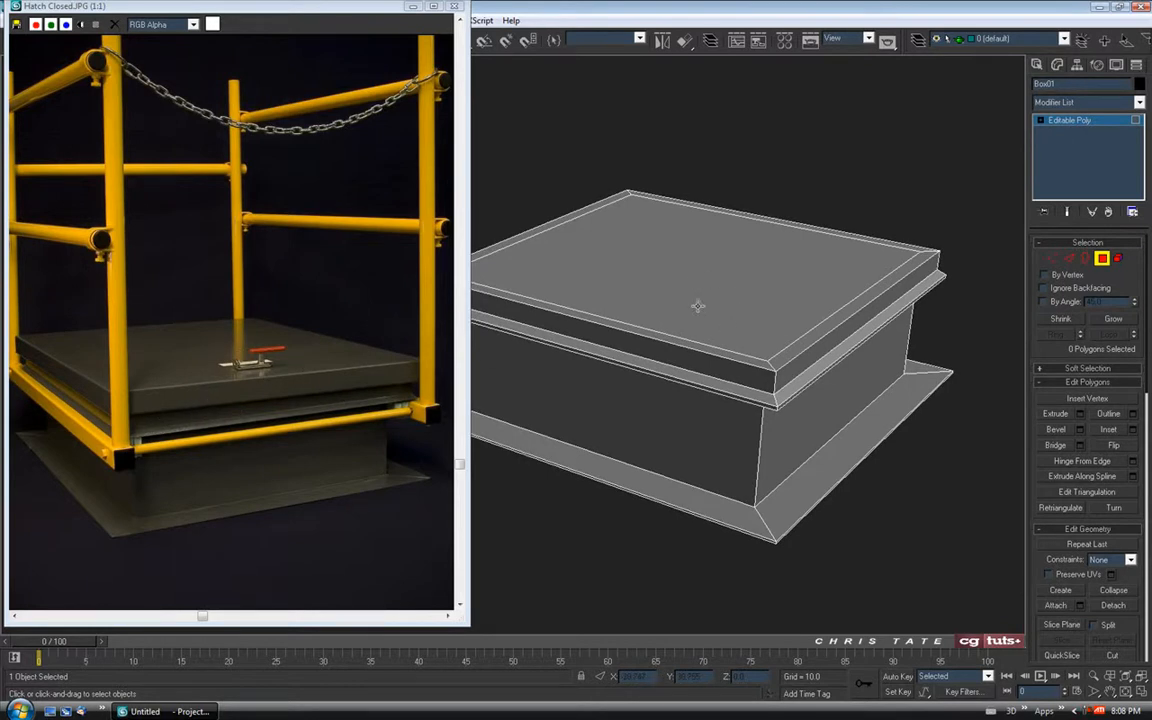
pyautogui.keyDown('alt'); pyautogui.moveTo(704, 296); pyautogui.dragTo(740, 348, button='middle'); pyautogui.keyUp('alt')
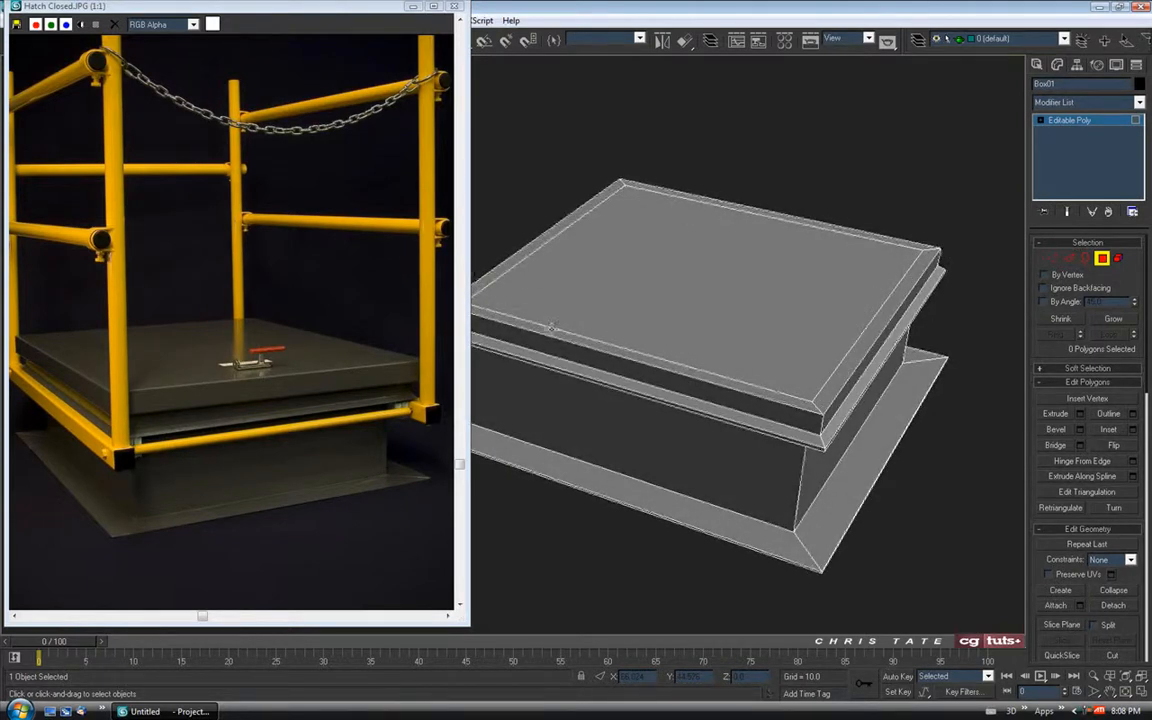
pyautogui.keyDown('alt'); pyautogui.moveTo(727, 306); pyautogui.dragTo(720, 303, button='middle'); pyautogui.keyUp('alt')
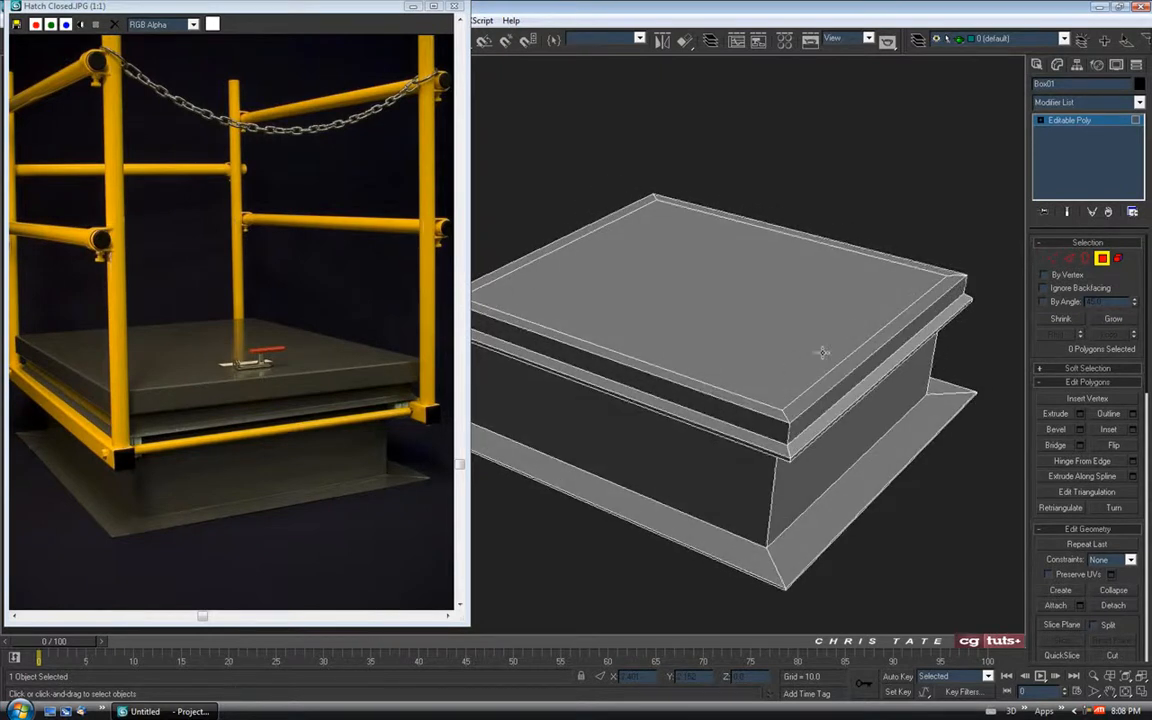
pyautogui.click(412, 6)
# Step: Select the lid's large top polygon and scale it uniformly inward to leave a wider border around it
pyautogui.moveTo(720, 380)
pyautogui.keyDown('alt'); pyautogui.mouseDown(button='middle')
pyautogui.moveTo(645, 399)
pyautogui.moveTo(581, 329)
pyautogui.moveTo(548, 314)
pyautogui.moveTo(571, 324)
pyautogui.moveTo(595, 308)
pyautogui.mouseUp(button='middle'); pyautogui.keyUp('alt')
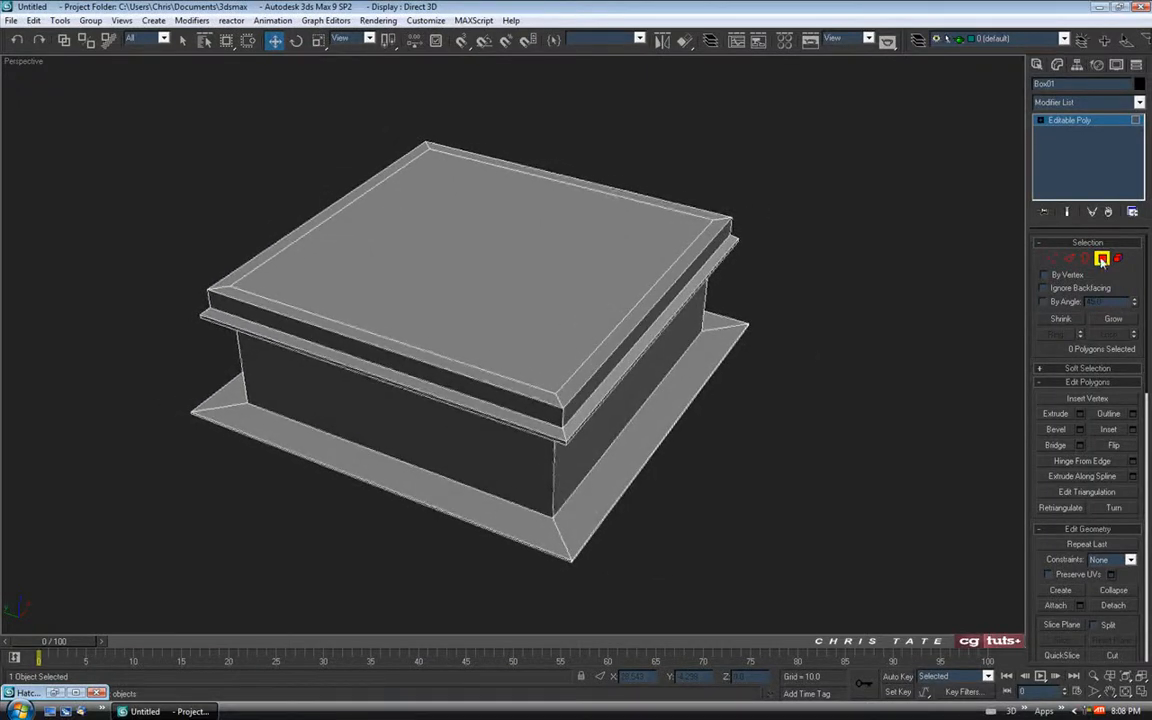
pyautogui.click(505, 262)
pyautogui.keyDown('alt'); pyautogui.moveTo(566, 324); pyautogui.dragTo(604, 350, button='middle'); pyautogui.keyUp('alt')
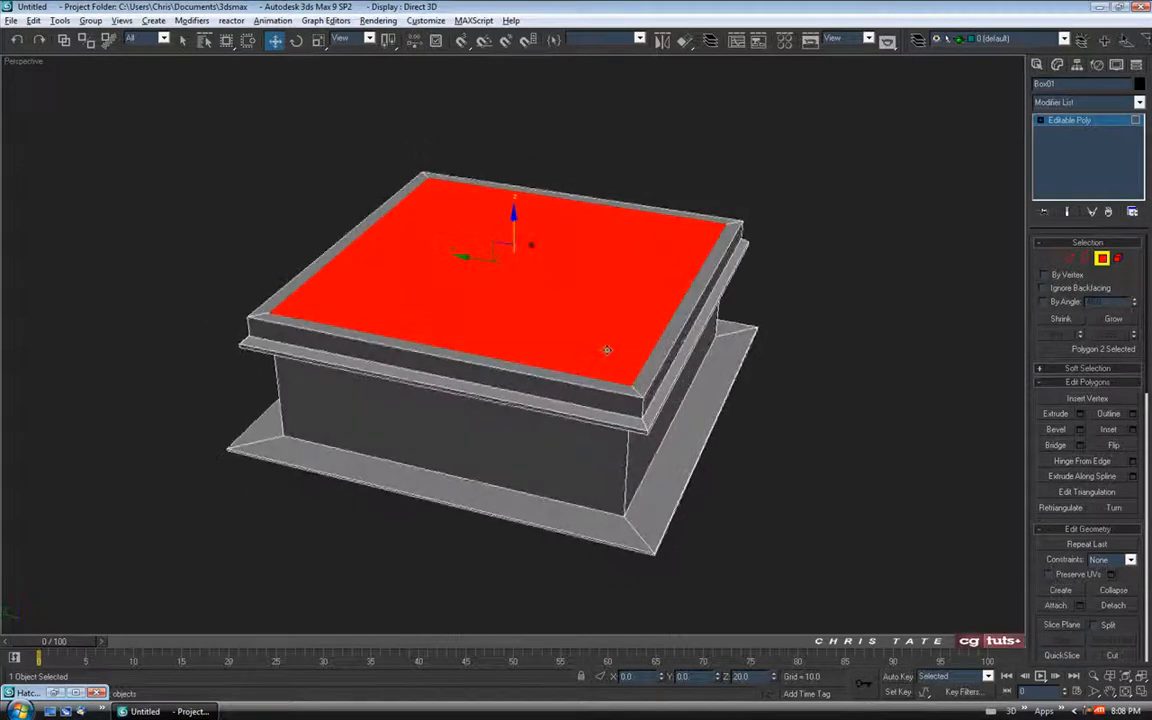
pyautogui.click(318, 40)
pyautogui.keyDown('alt'); pyautogui.moveTo(535, 275); pyautogui.dragTo(520, 265, button='middle'); pyautogui.keyUp('alt')
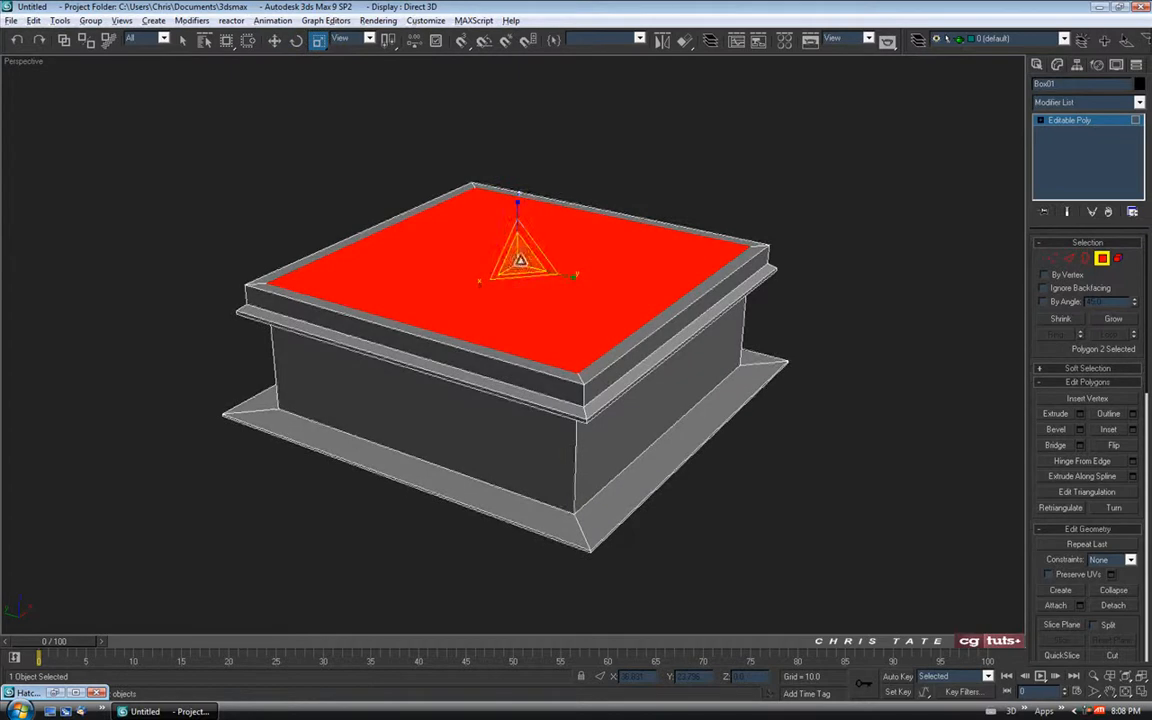
pyautogui.moveTo(519, 260); pyautogui.dragTo(519, 271)
pyautogui.keyDown('alt'); pyautogui.moveTo(525, 327); pyautogui.dragTo(600, 338, button='middle'); pyautogui.keyUp('alt')
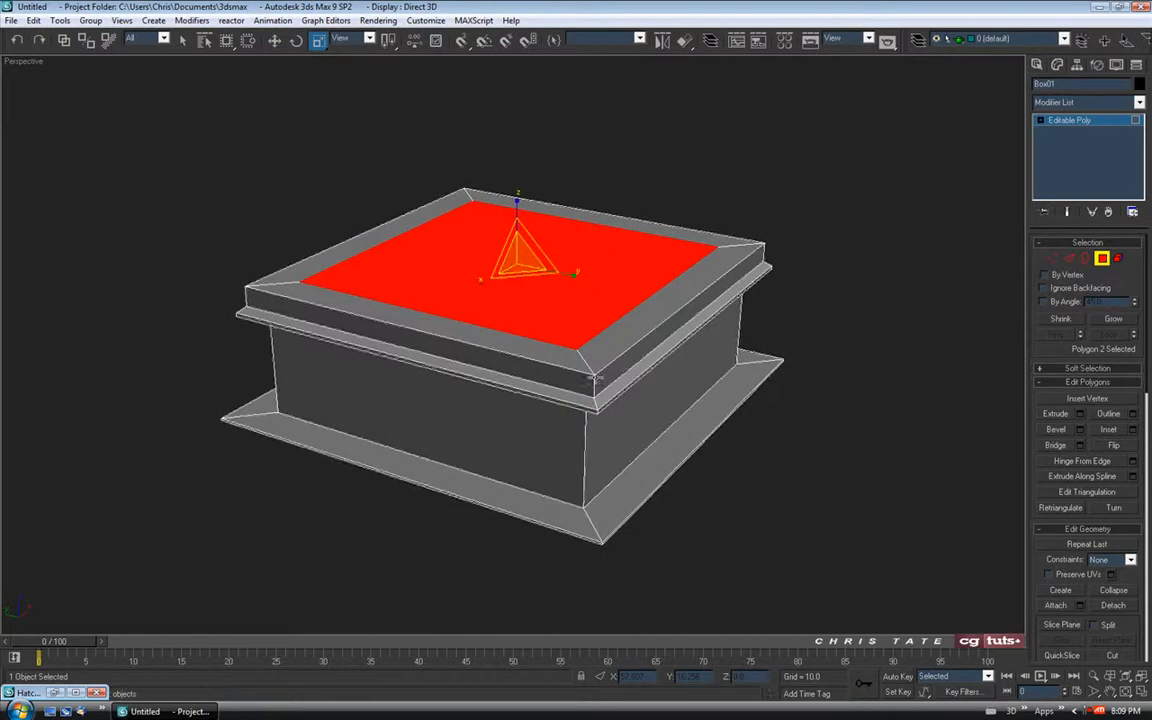
# Step: Extrude the lid's top polygon by Local Normal with a height of 1.5, and show the model in a maximized wireframe Front view
pyautogui.click(1080, 414)
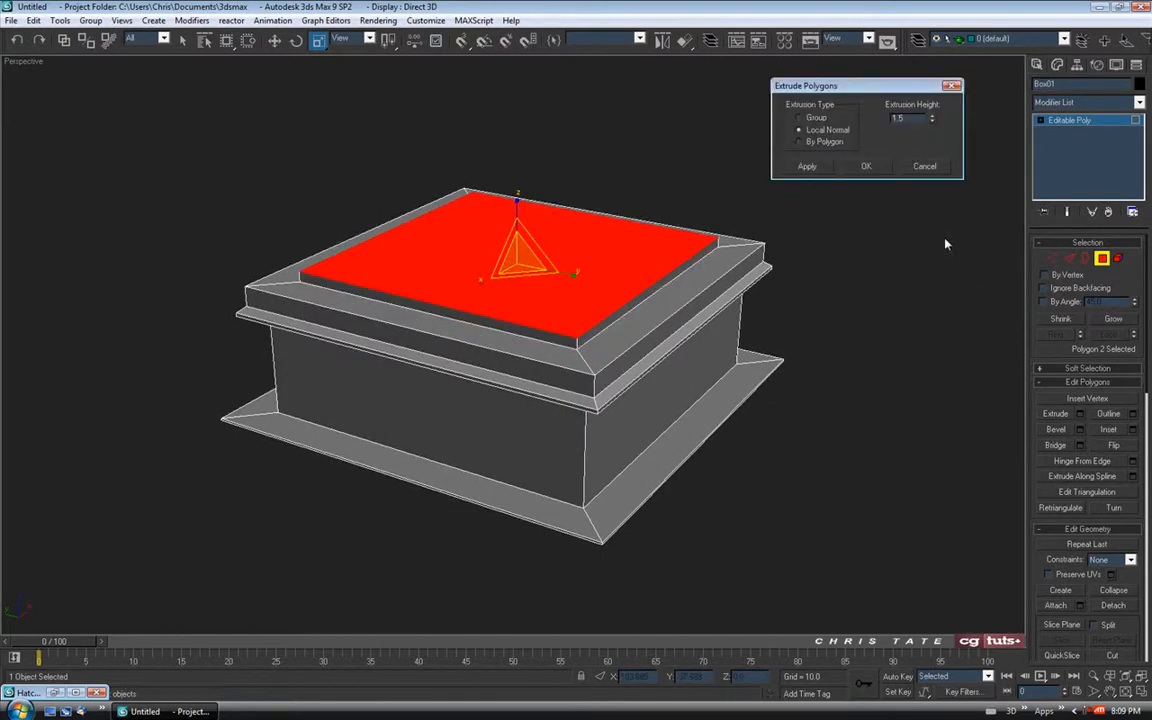
pyautogui.click(864, 168)
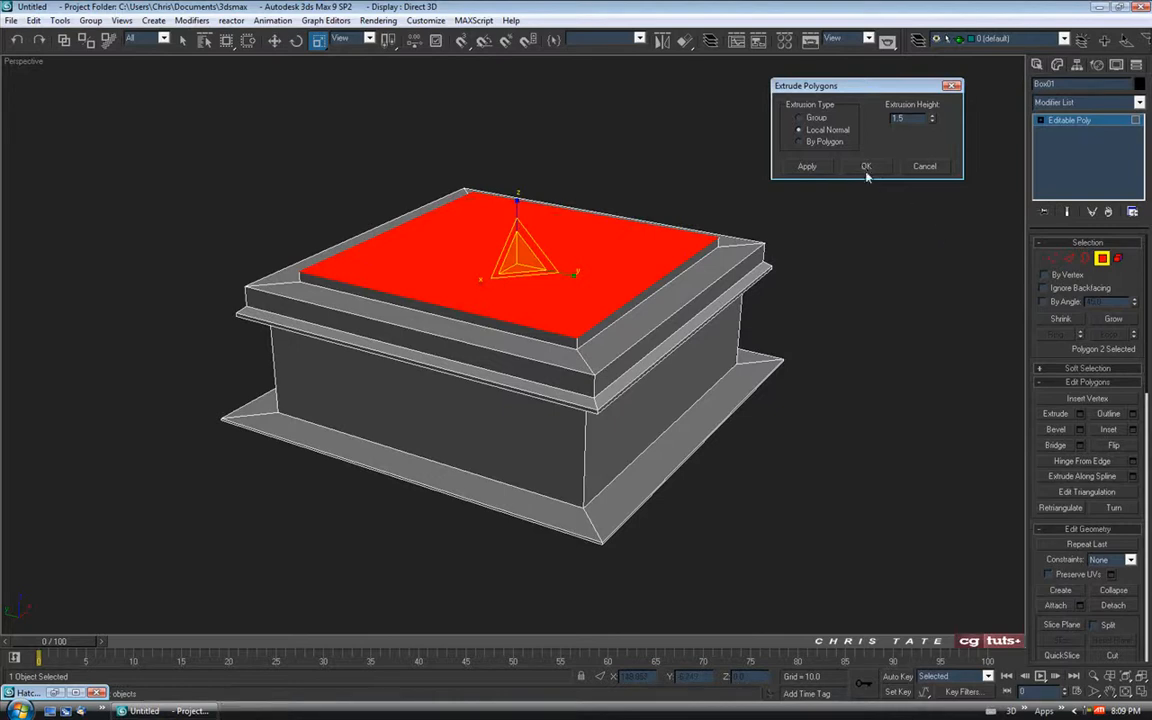
pyautogui.click(274, 40)
pyautogui.hotkey('alt', 'w')
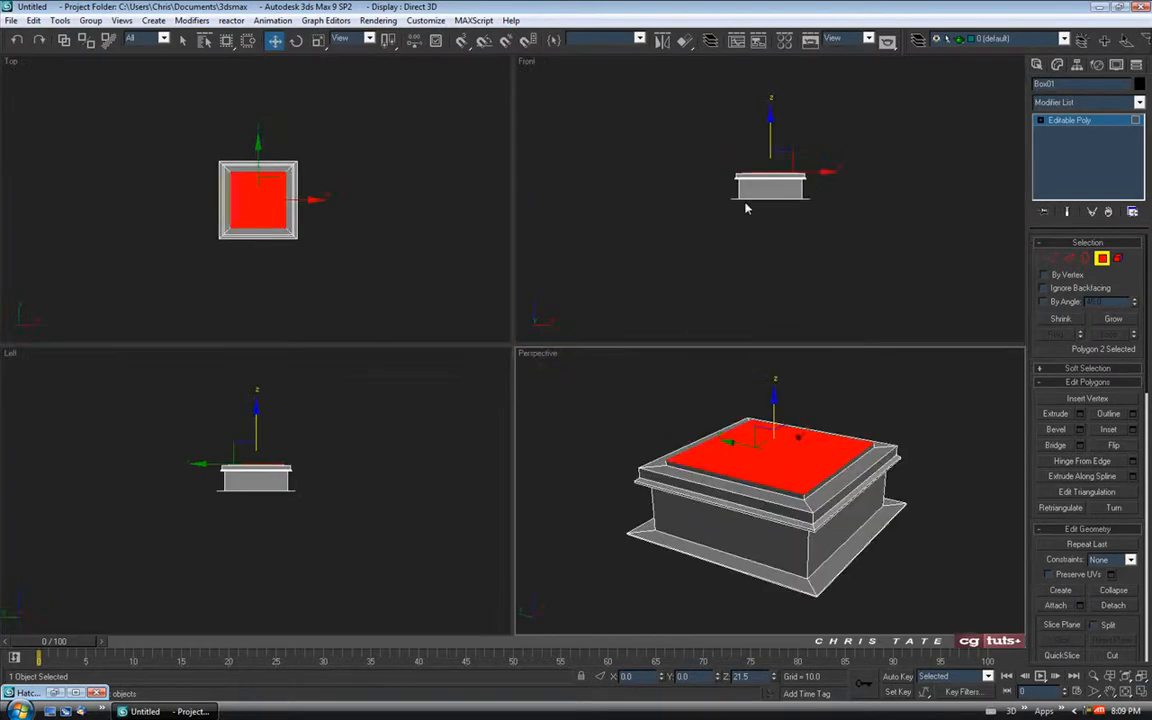
pyautogui.hotkey('alt', 'w')
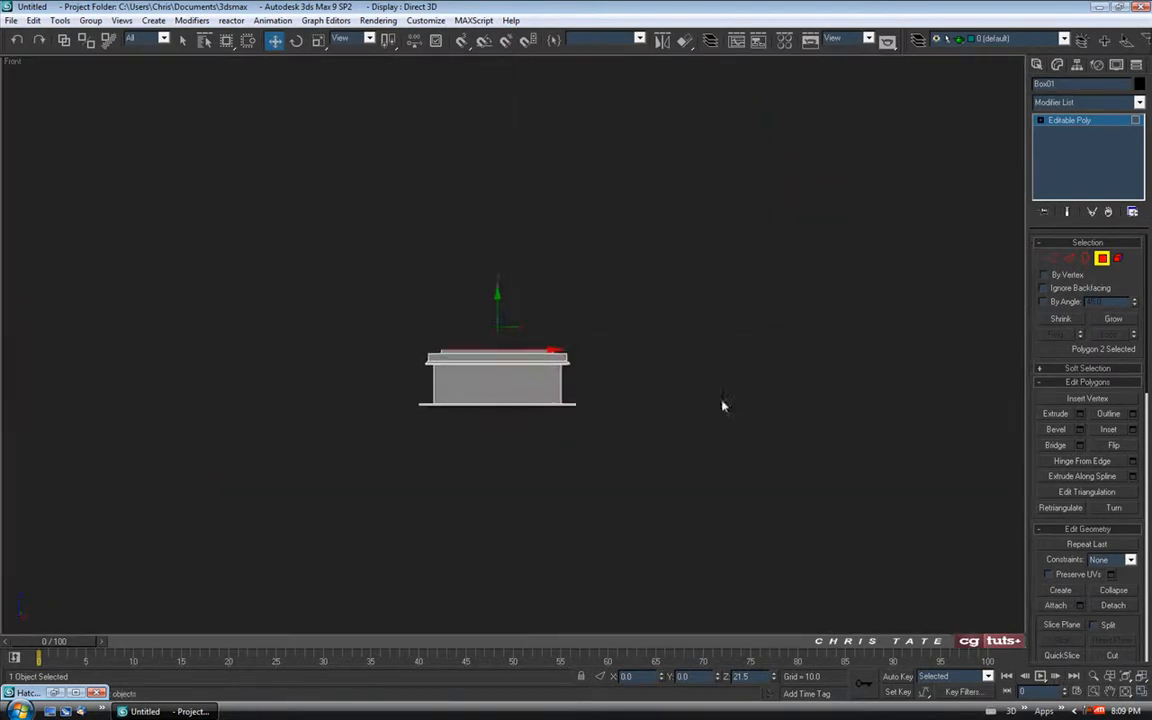
pyautogui.click(1126, 677)
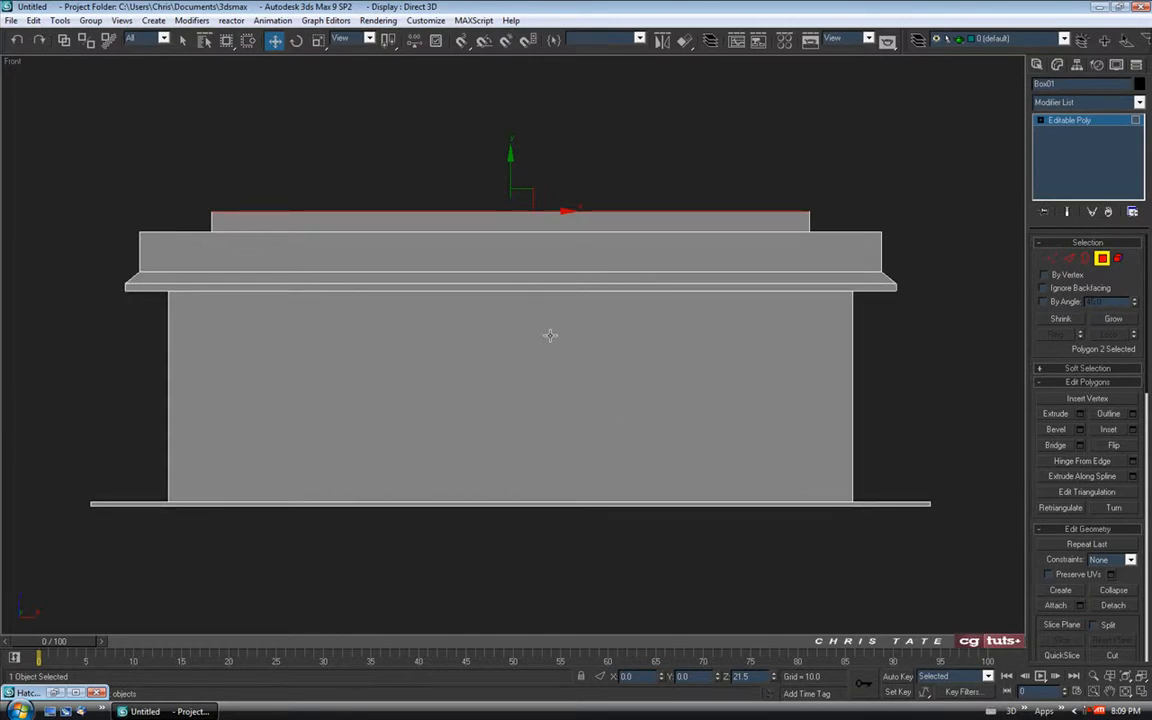
pyautogui.press('F3')
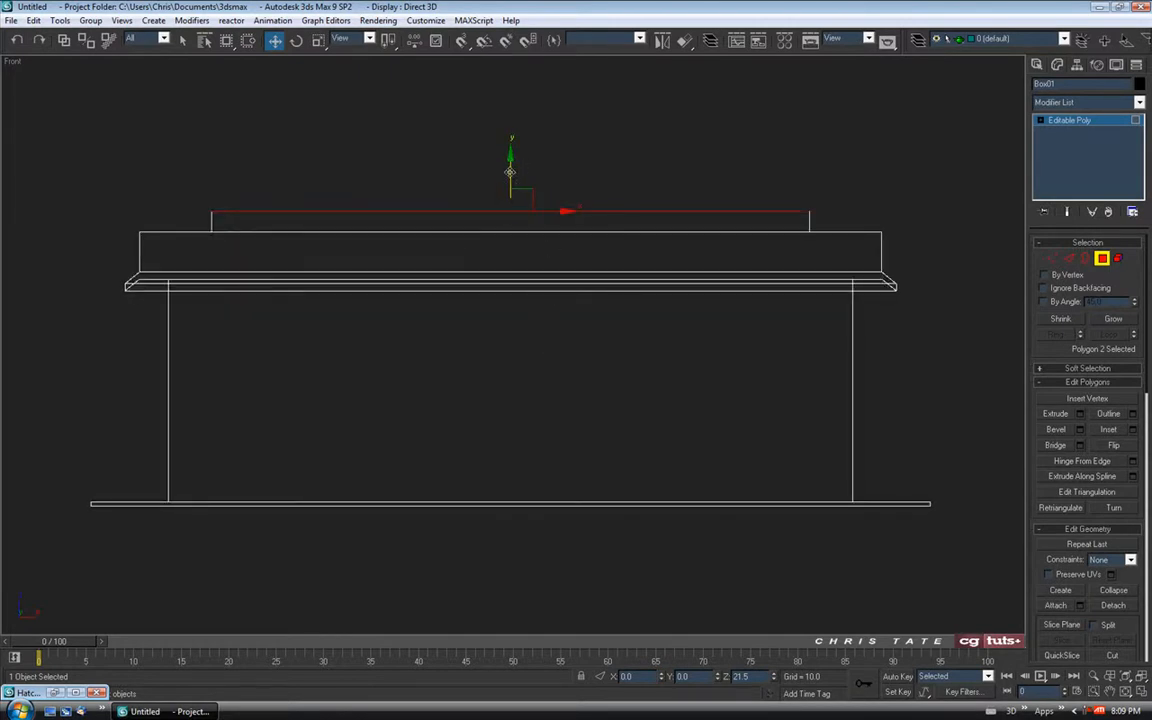
# Step: Move the extruded top polygon straight down through the body to about Z 0, level with the underside of the base
pyautogui.moveTo(509, 153); pyautogui.dragTo(503, 443)
pyautogui.scroll(6, 504, 448)
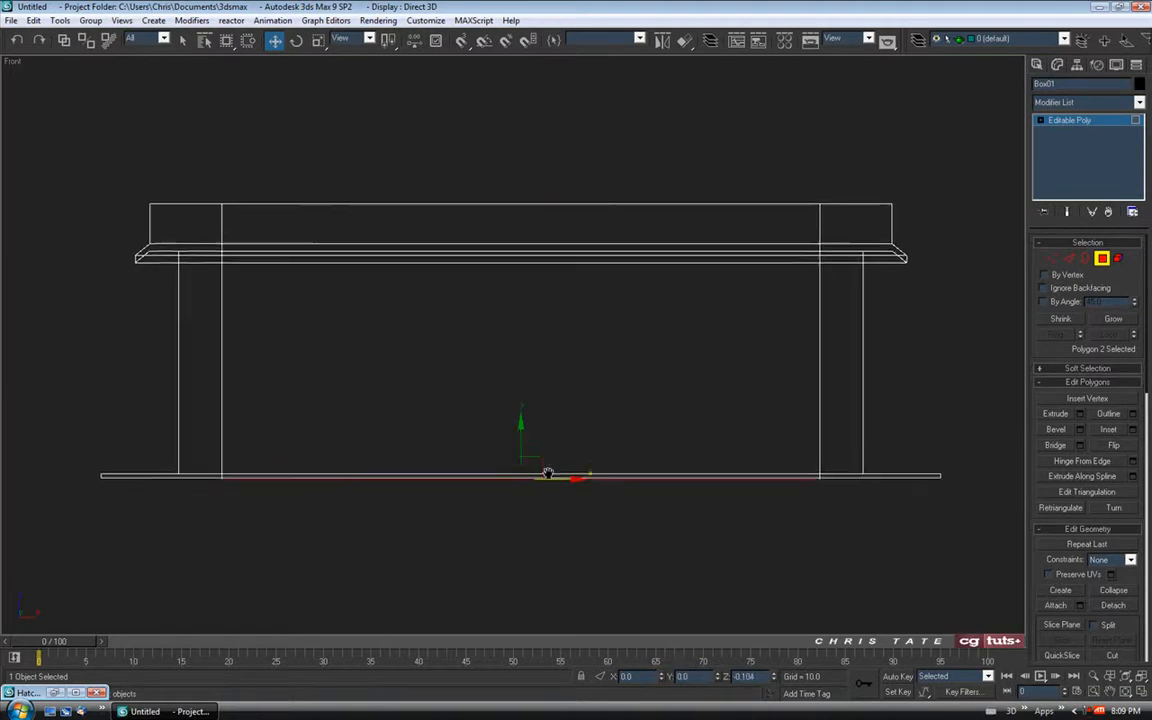
pyautogui.scroll(3, 546, 295)
pyautogui.moveTo(531, 353); pyautogui.dragTo(522, 375, button='middle')
pyautogui.moveTo(527, 292); pyautogui.dragTo(526, 283)
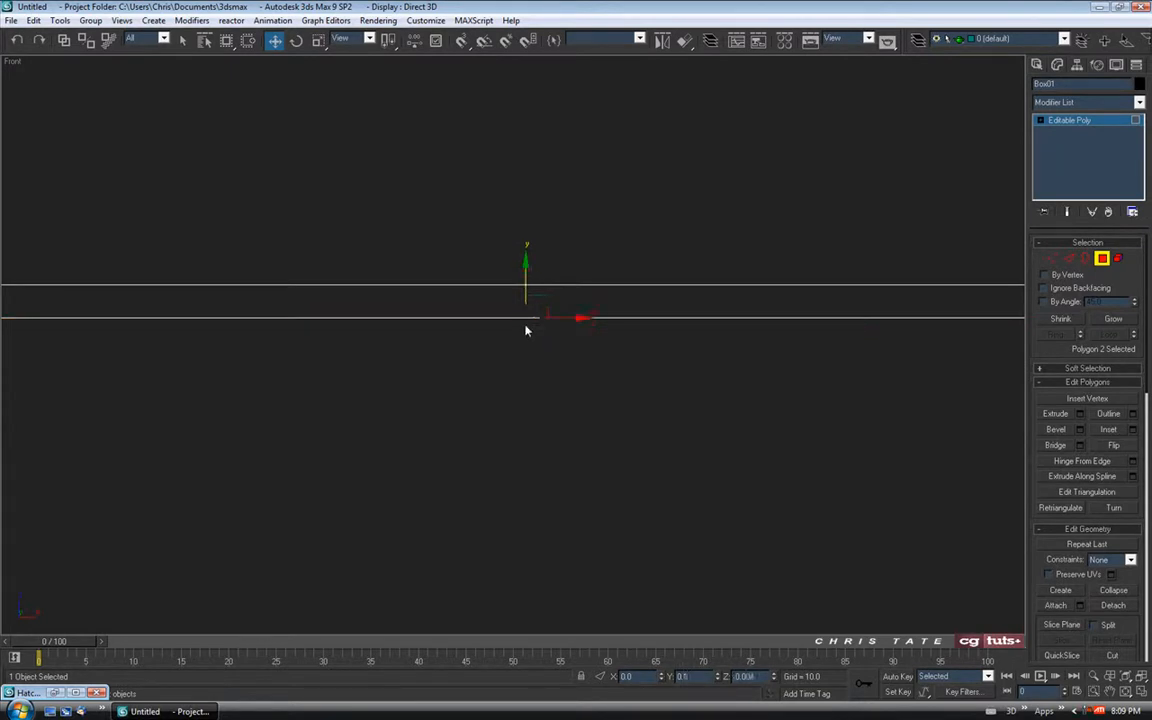
pyautogui.scroll(-5, 544, 343)
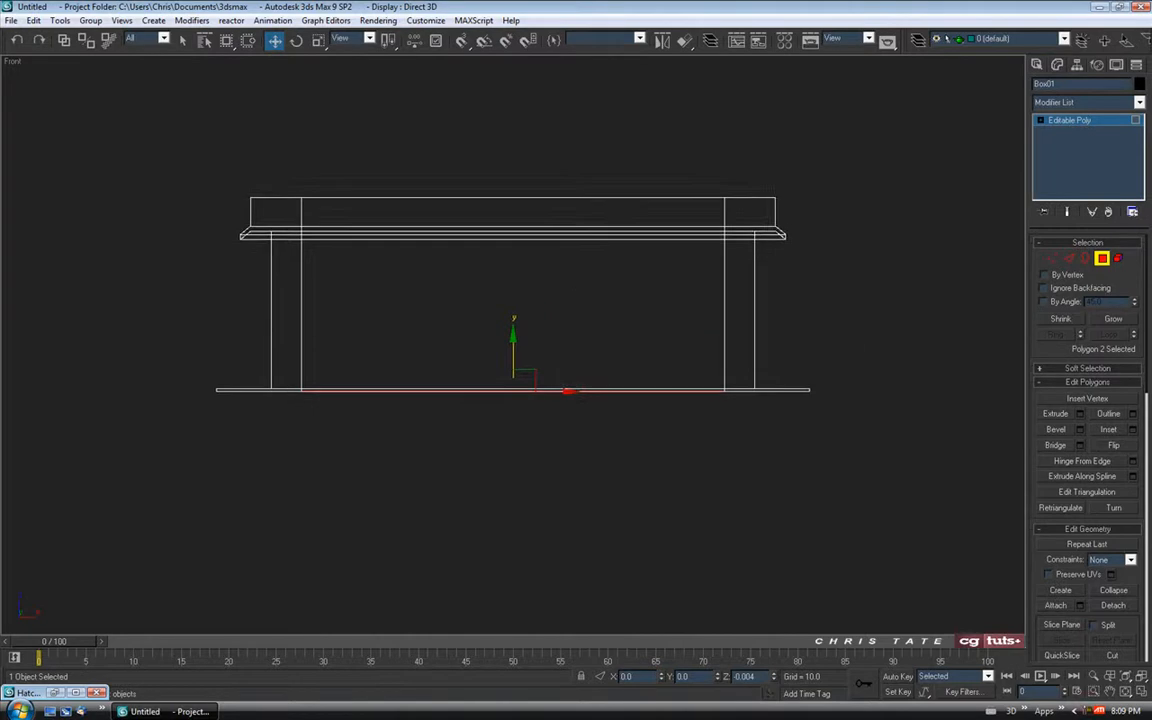
# Step: Return to the maximized Perspective view and delete the lowered polygon at the bottom of the shaft
pyautogui.click(1141, 691)
pyautogui.rightClick(985, 590)
pyautogui.click(1141, 691)
pyautogui.keyDown('alt'); pyautogui.moveTo(645, 390); pyautogui.dragTo(545, 306, button='middle'); pyautogui.keyUp('alt')
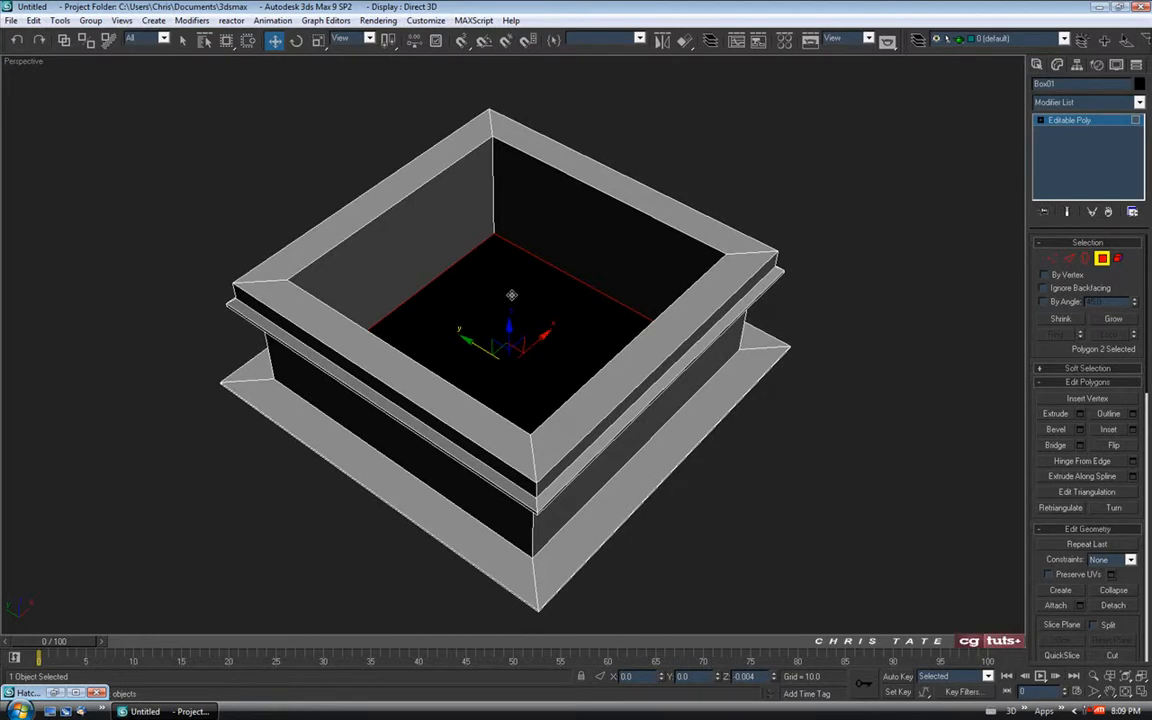
pyautogui.press('Delete')
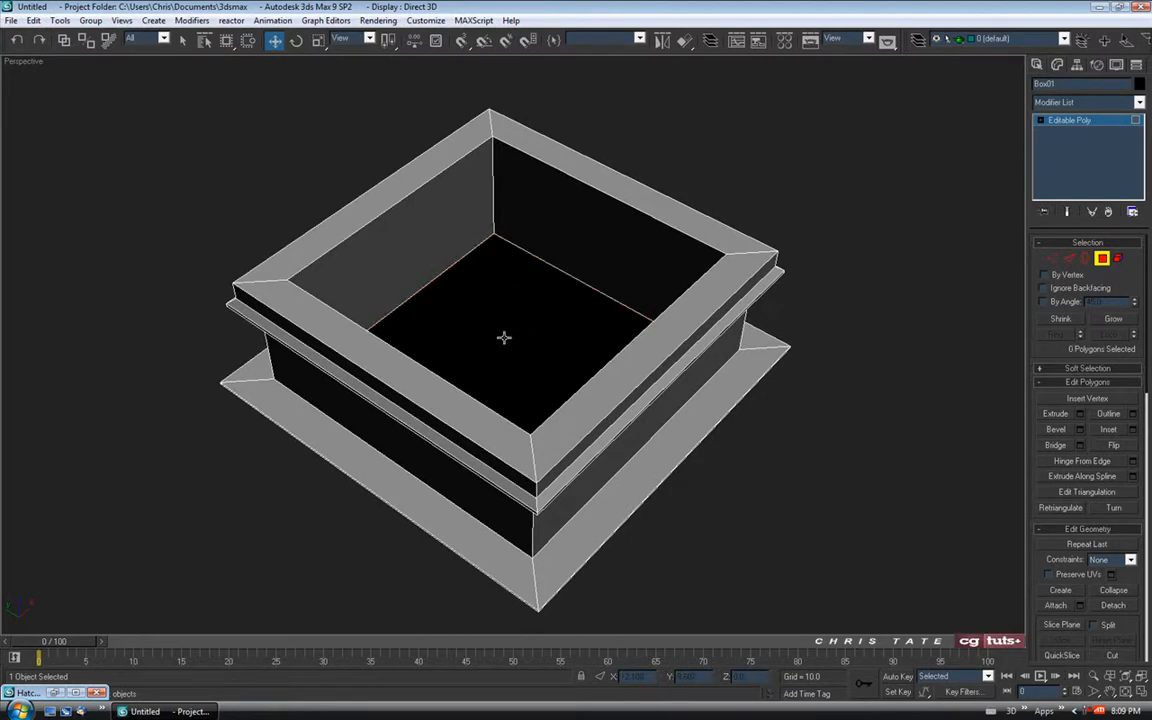
# Step: Select the central polygon on the base's underside and scale it uniformly inward to match the inner shaft outline
pyautogui.keyDown('alt'); pyautogui.moveTo(514, 430); pyautogui.dragTo(517, 287, button='middle'); pyautogui.keyUp('alt')
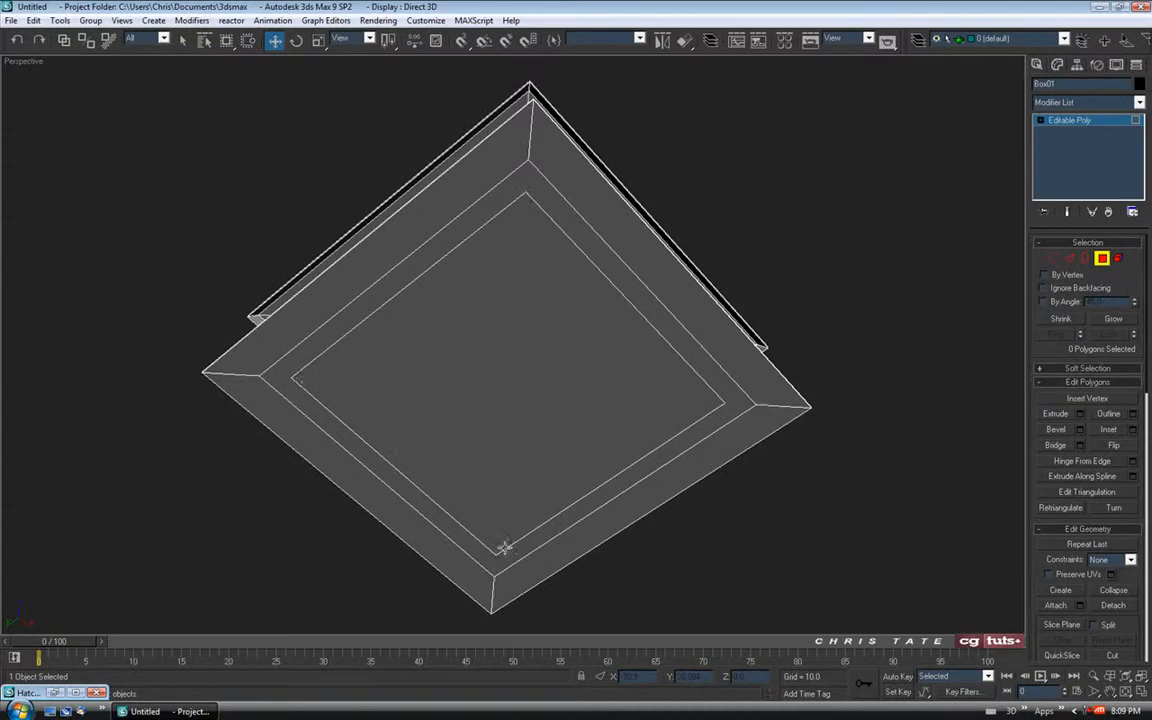
pyautogui.click(544, 190)
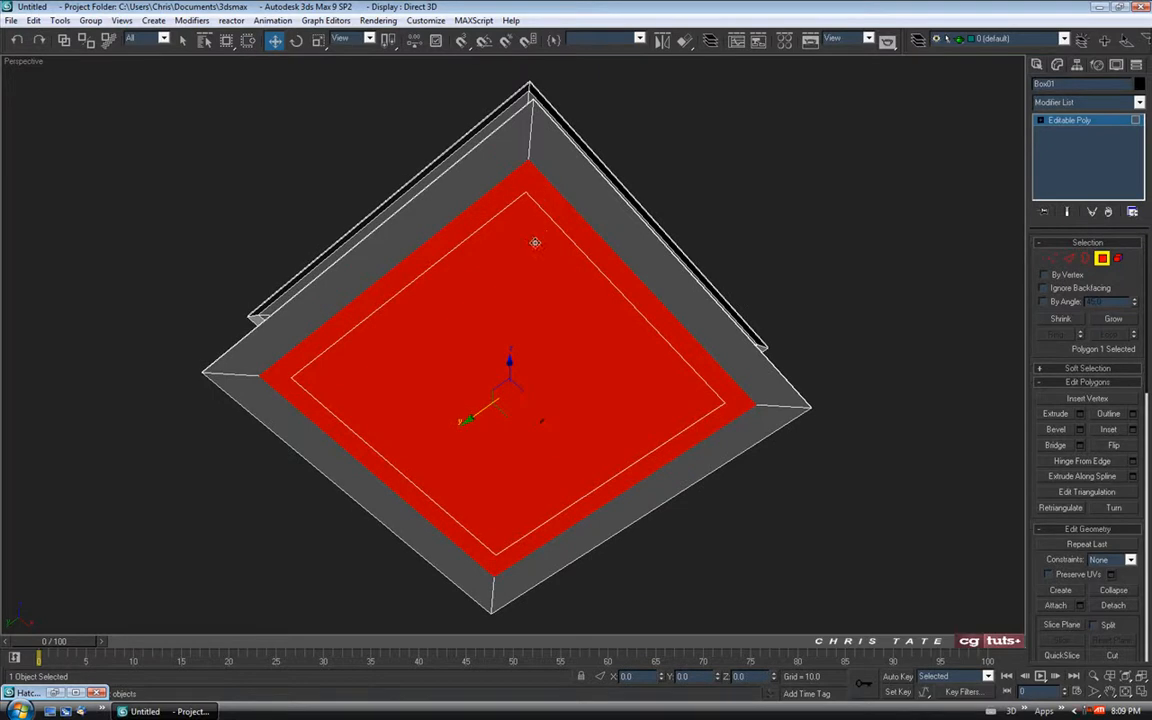
pyautogui.click(317, 40)
pyautogui.keyDown('alt'); pyautogui.moveTo(614, 470); pyautogui.dragTo(581, 463, button='middle'); pyautogui.keyUp('alt')
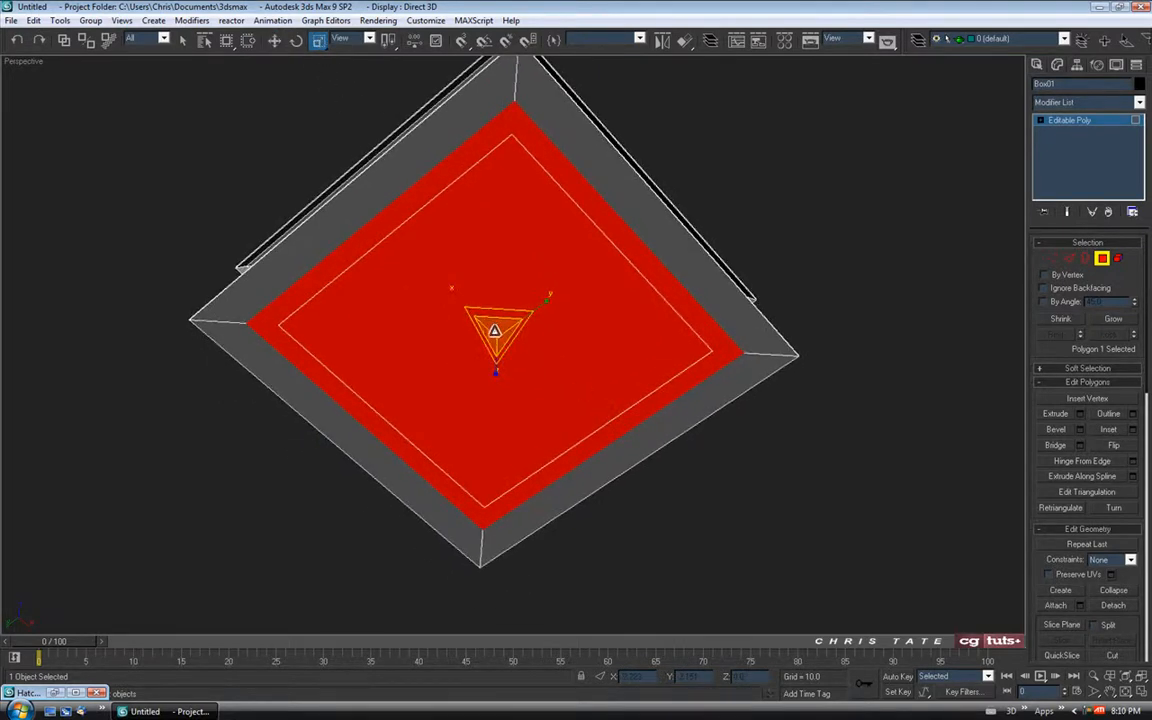
pyautogui.moveTo(494, 329); pyautogui.dragTo(497, 340)
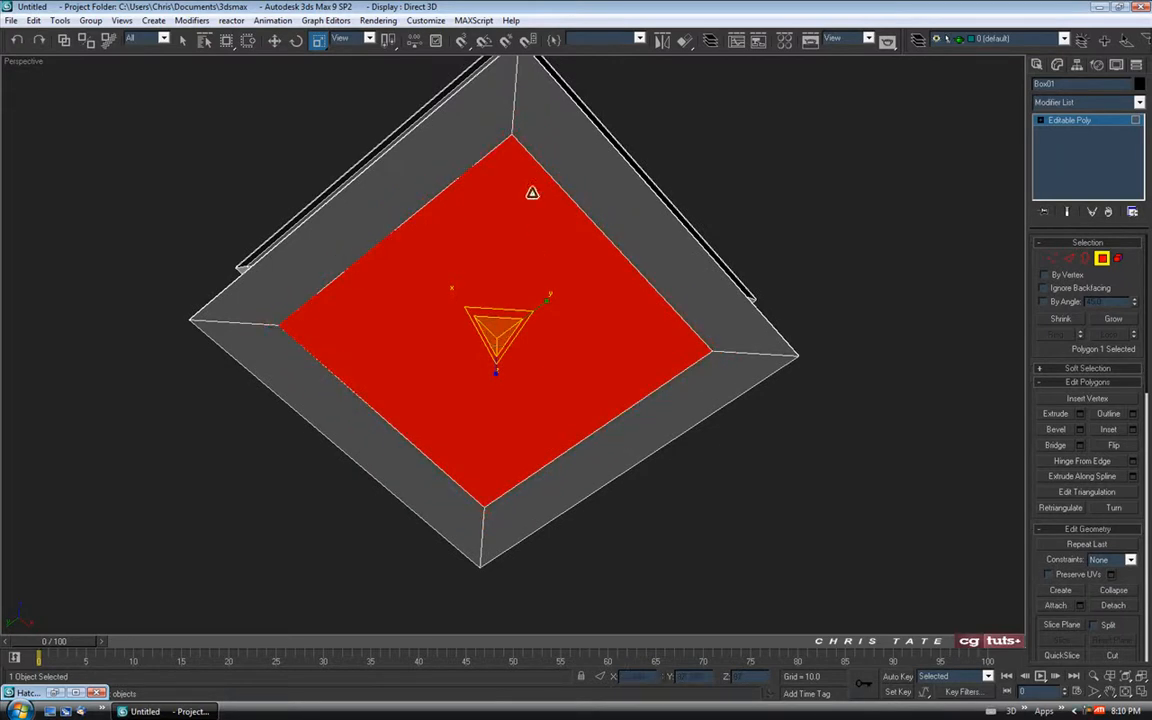
# Step: Delete the scaled underside polygon to open the shaft through the base, and inspect the opening from below
pyautogui.keyDown('alt'); pyautogui.moveTo(589, 404); pyautogui.dragTo(591, 386, button='middle'); pyautogui.keyUp('alt')
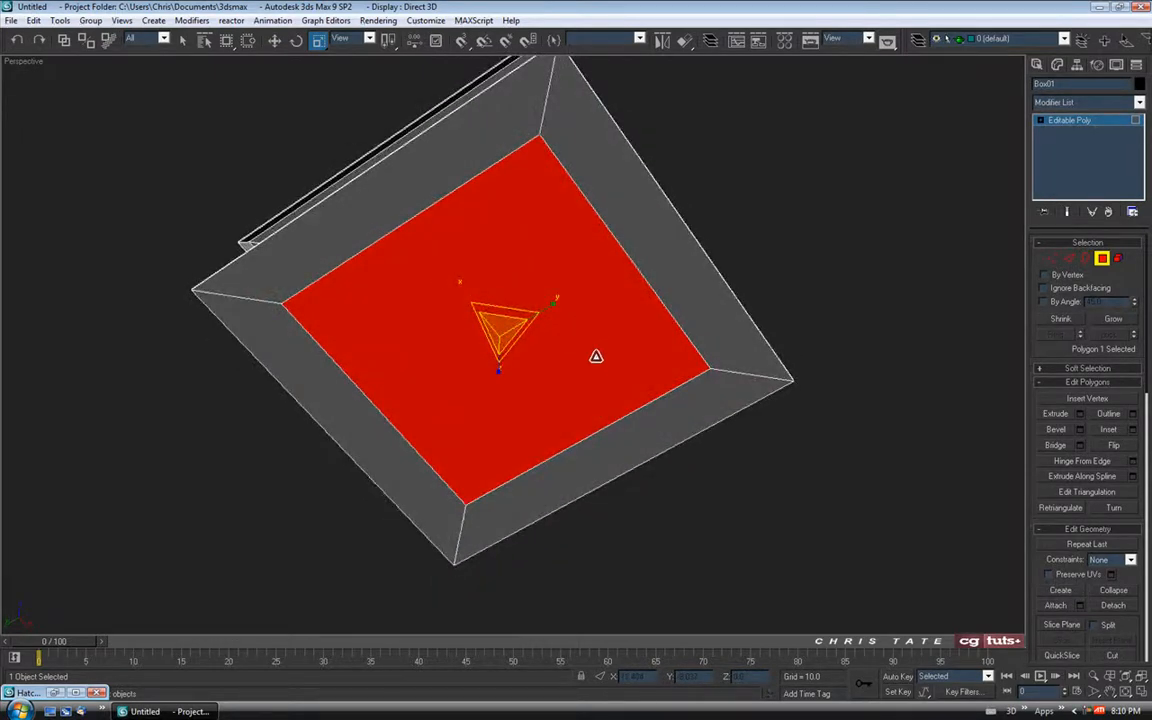
pyautogui.press('Delete')
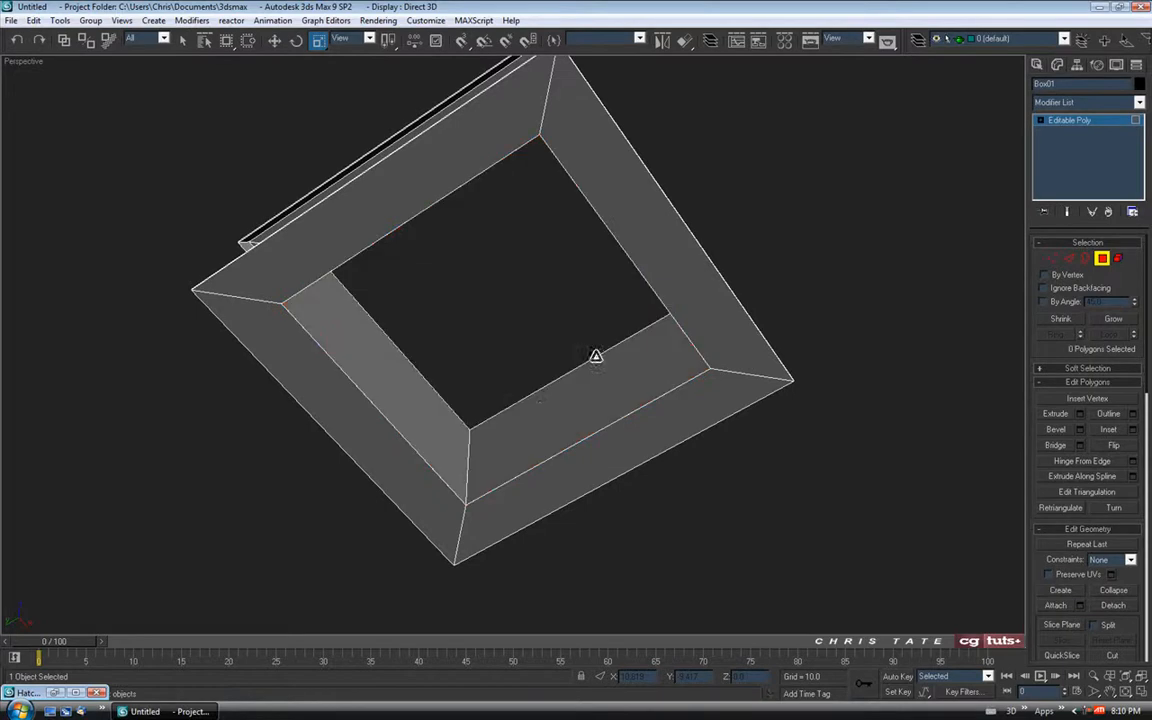
pyautogui.keyDown('alt'); pyautogui.moveTo(502, 378); pyautogui.dragTo(535, 381, button='middle'); pyautogui.keyUp('alt')
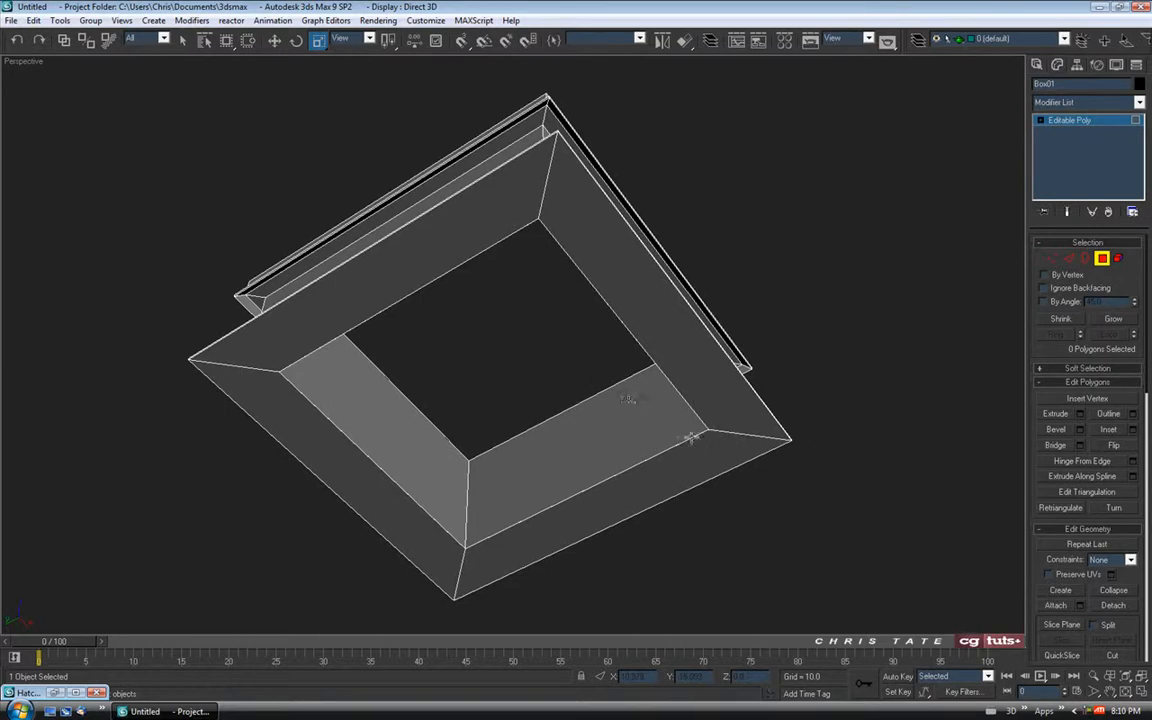
pyautogui.keyDown('alt'); pyautogui.moveTo(625, 391); pyautogui.dragTo(600, 312, button='middle'); pyautogui.keyUp('alt')
pyautogui.keyDown('alt'); pyautogui.moveTo(607, 385); pyautogui.dragTo(566, 440, button='middle'); pyautogui.keyUp('alt')
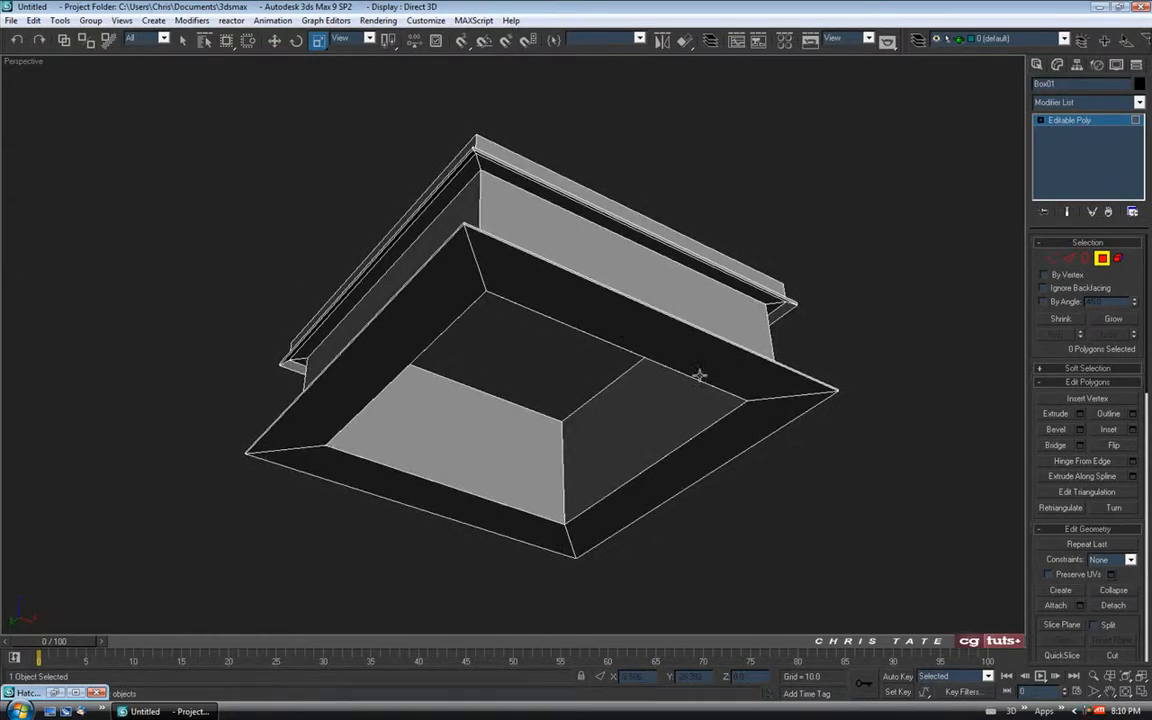
# Step: Weld the two overlapping vertices at one inner corner of the base's underside opening with a 0.1 threshold
pyautogui.moveTo(688, 496)
pyautogui.keyDown('alt'); pyautogui.mouseDown(button='middle')
pyautogui.moveTo(609, 476)
pyautogui.moveTo(612, 496)
pyautogui.moveTo(620, 483)
pyautogui.moveTo(705, 506)
pyautogui.mouseUp(button='middle'); pyautogui.keyUp('alt')
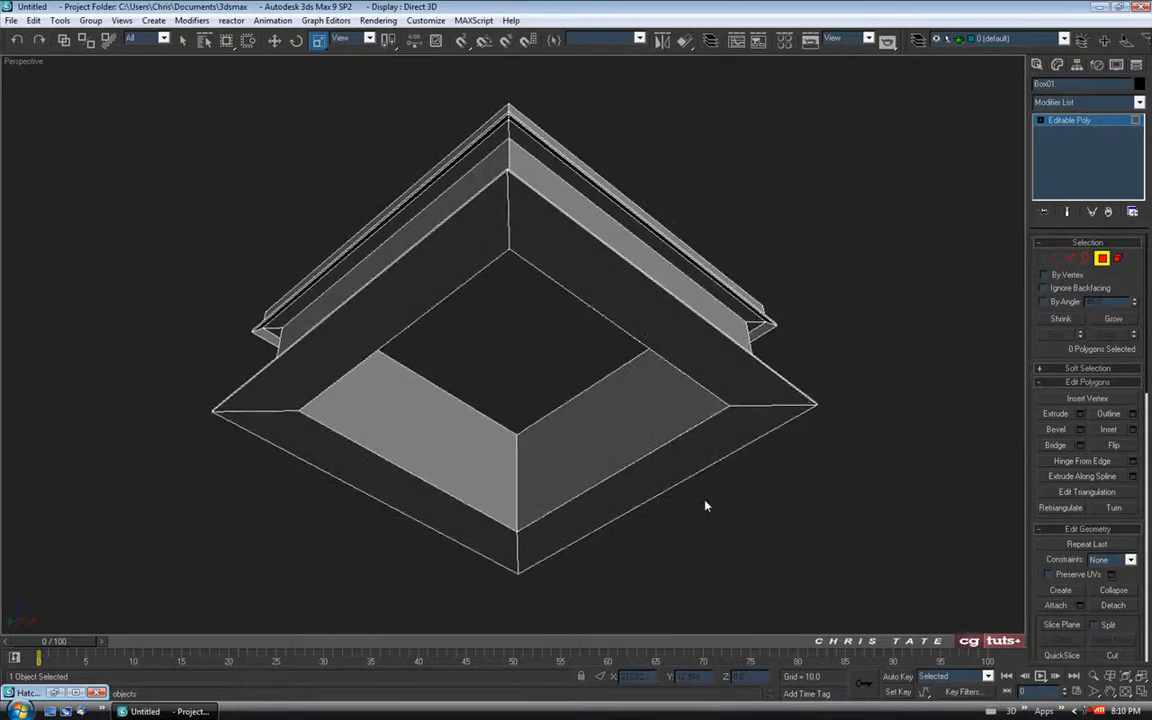
pyautogui.click(1052, 258)
pyautogui.scroll(6, 519, 447)
pyautogui.moveTo(538, 469); pyautogui.dragTo(536, 424, button='middle')
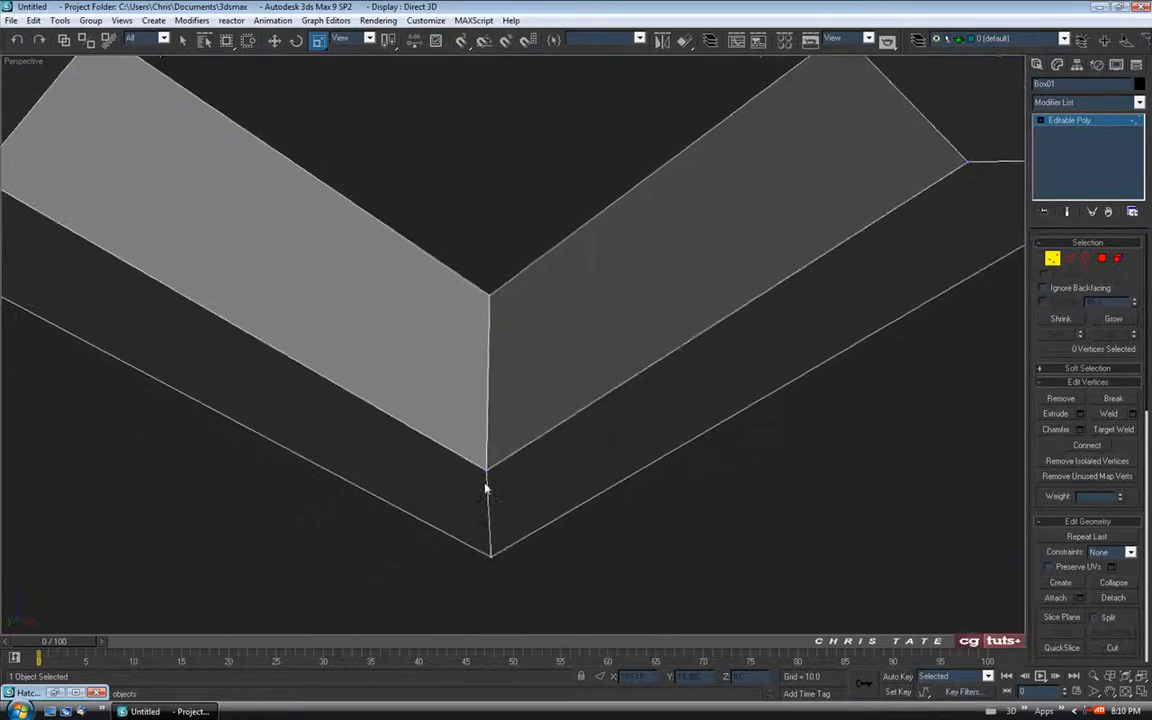
pyautogui.moveTo(499, 463); pyautogui.dragTo(465, 476)
pyautogui.moveTo(580, 410); pyautogui.dragTo(540, 430, button='middle')
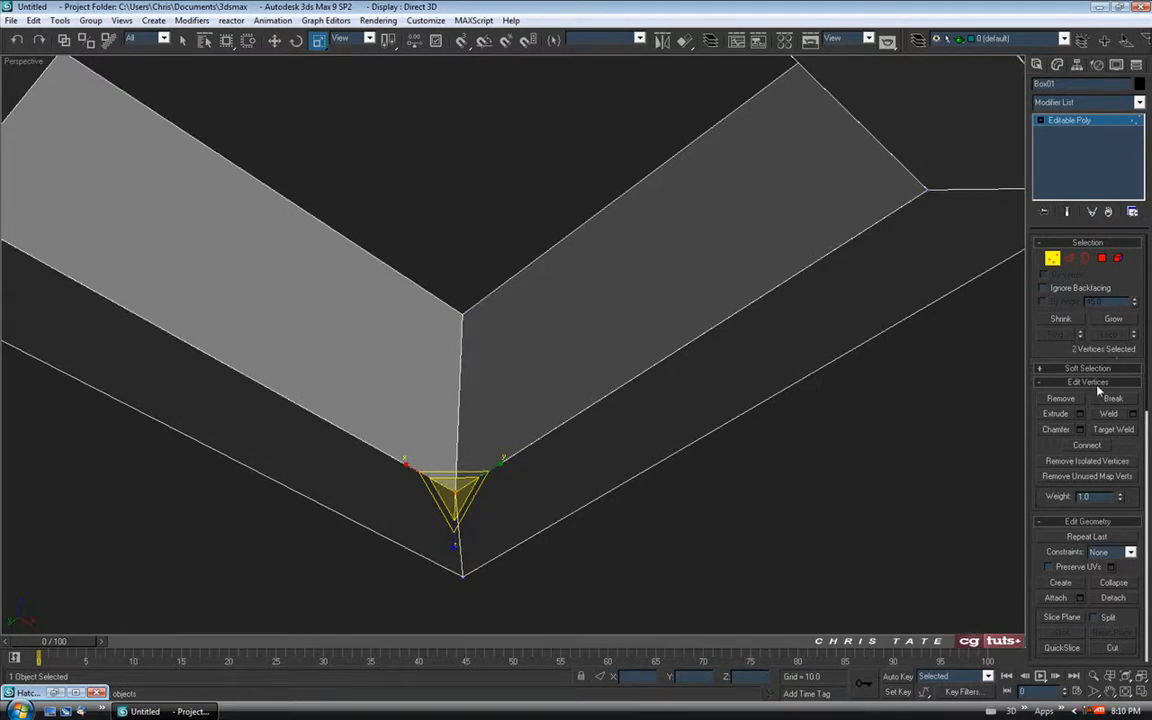
pyautogui.click(1133, 414)
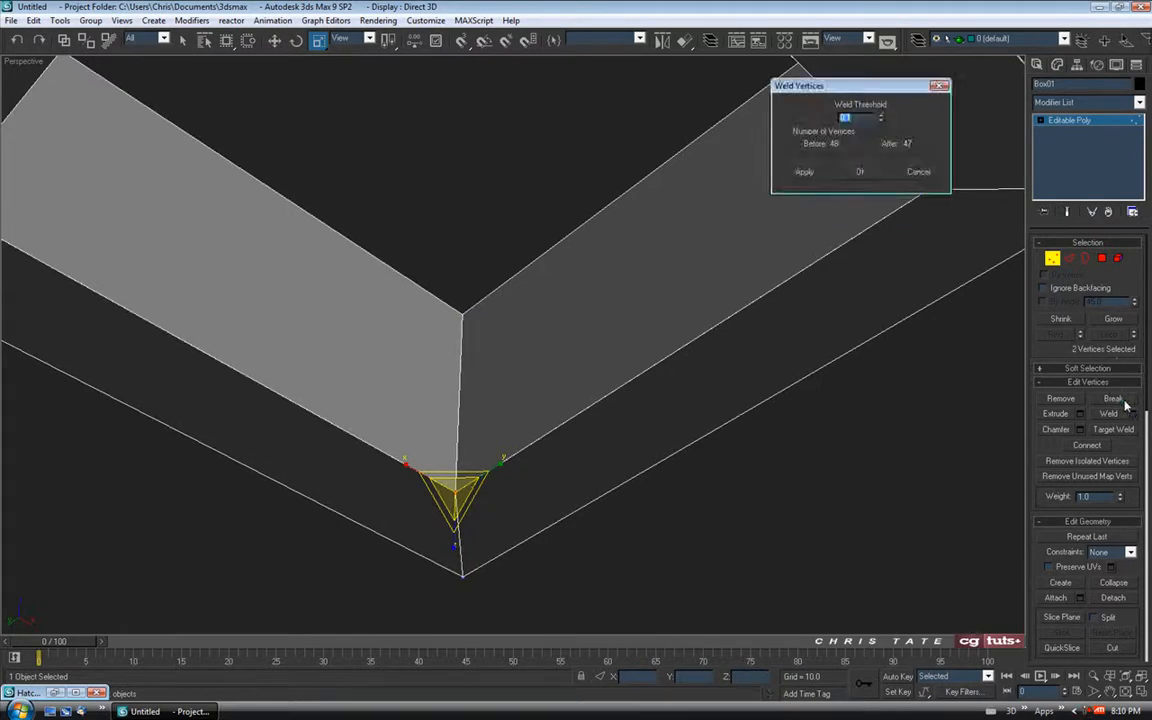
pyautogui.moveTo(862, 83); pyautogui.dragTo(639, 83)
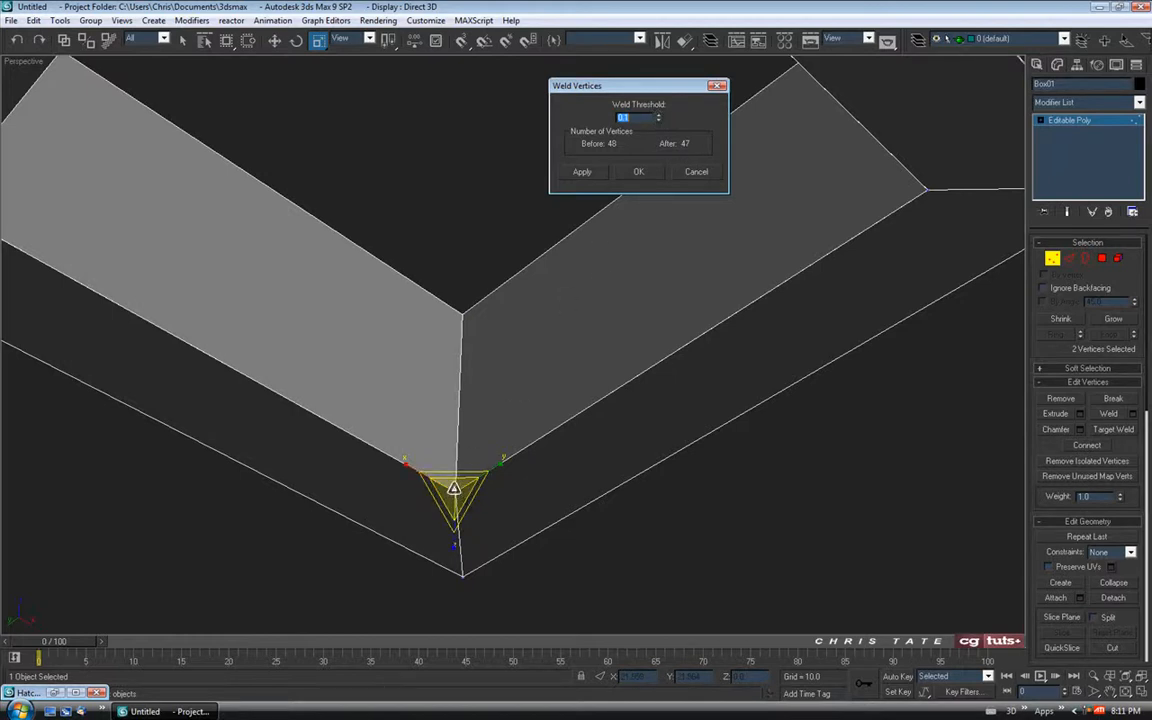
pyautogui.click(638, 172)
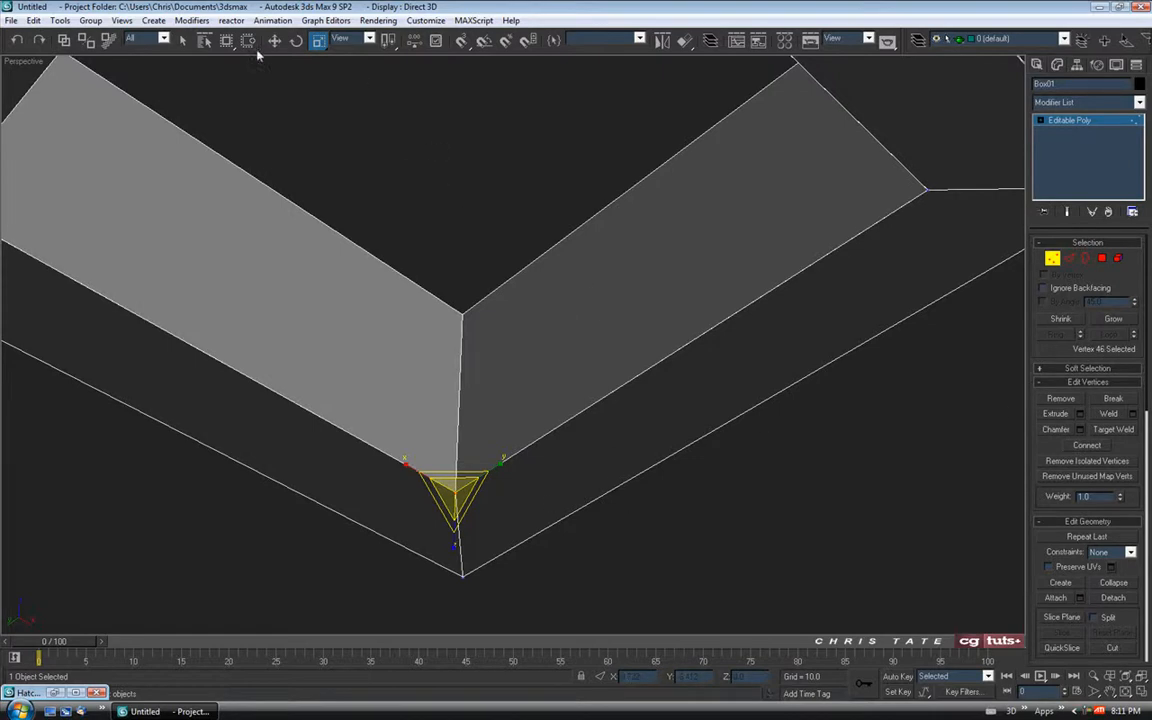
# Step: Weld the overlapping vertex pairs at the remaining inner corners of the base's underside opening
pyautogui.click(182, 39)
pyautogui.keyDown('alt'); pyautogui.moveTo(694, 417); pyautogui.dragTo(686, 524, button='middle'); pyautogui.keyUp('alt')
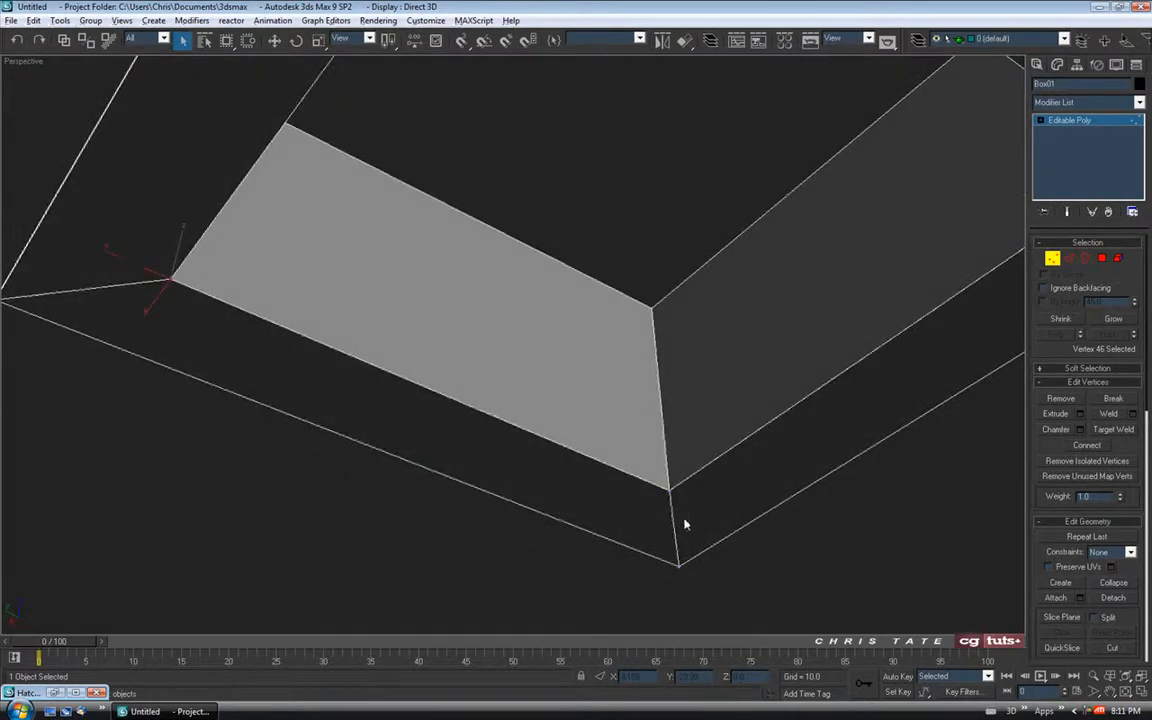
pyautogui.moveTo(695, 480); pyautogui.dragTo(695, 481)
pyautogui.keyDown('alt'); pyautogui.moveTo(578, 406); pyautogui.dragTo(669, 545, button='middle'); pyautogui.keyUp('alt')
pyautogui.click(676, 536)
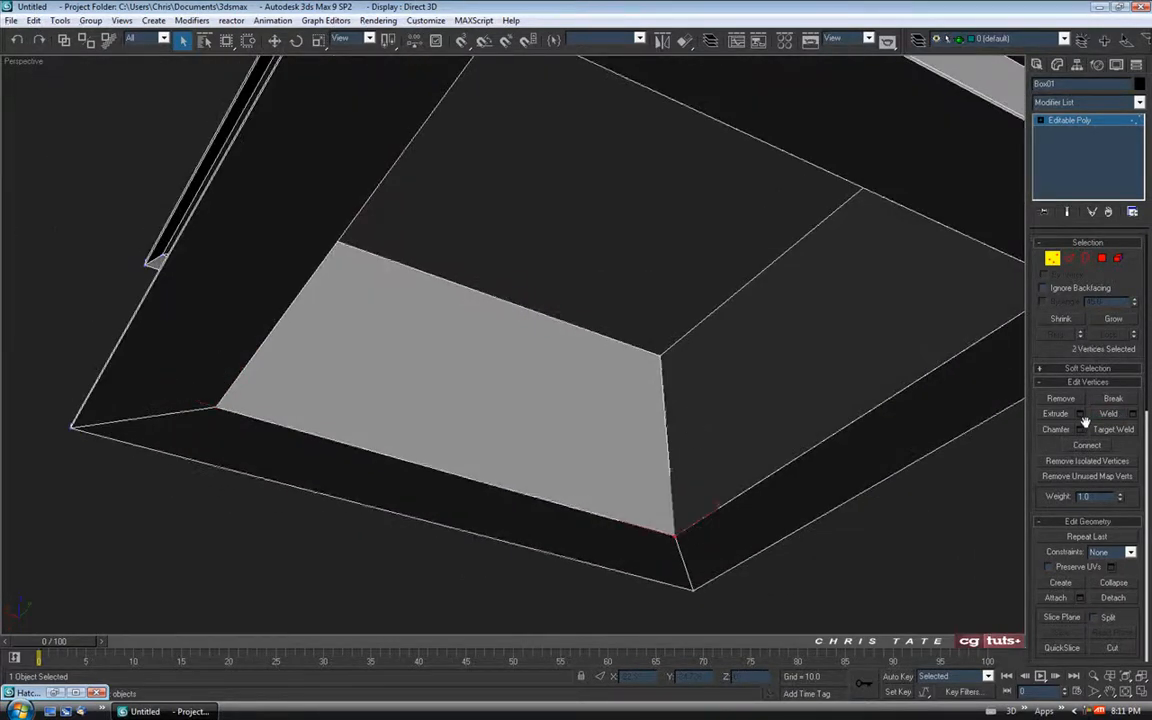
pyautogui.keyDown('alt'); pyautogui.moveTo(690, 430); pyautogui.dragTo(656, 514, button='middle'); pyautogui.keyUp('alt')
pyautogui.click(650, 512)
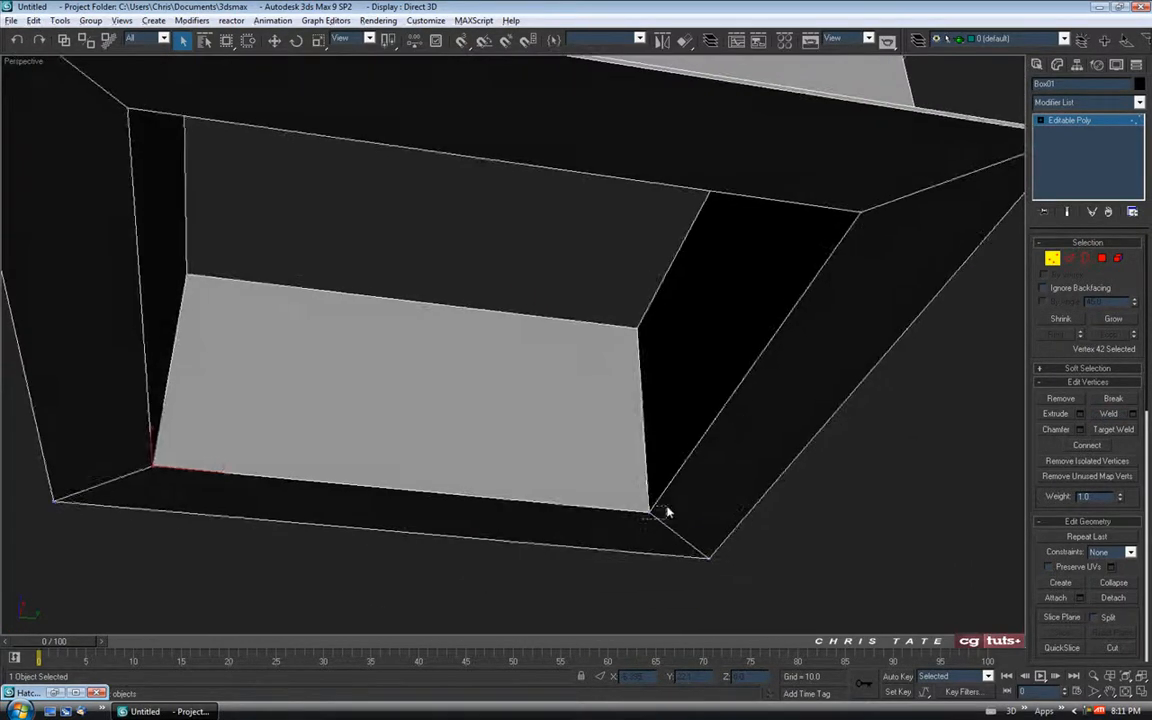
pyautogui.click(1101, 418)
pyautogui.click(914, 513)
# Step: Check the welded frame from above, leave vertex editing and deselect the object
pyautogui.scroll(-3, 755, 393)
pyautogui.keyDown('alt'); pyautogui.moveTo(753, 392); pyautogui.dragTo(725, 418, button='middle'); pyautogui.keyUp('alt')
pyautogui.keyDown('alt'); pyautogui.moveTo(661, 316); pyautogui.dragTo(607, 378, button='middle'); pyautogui.keyUp('alt')
pyautogui.keyDown('alt'); pyautogui.moveTo(572, 266); pyautogui.dragTo(619, 341, button='middle'); pyautogui.keyUp('alt')
pyautogui.scroll(-2, 600, 305)
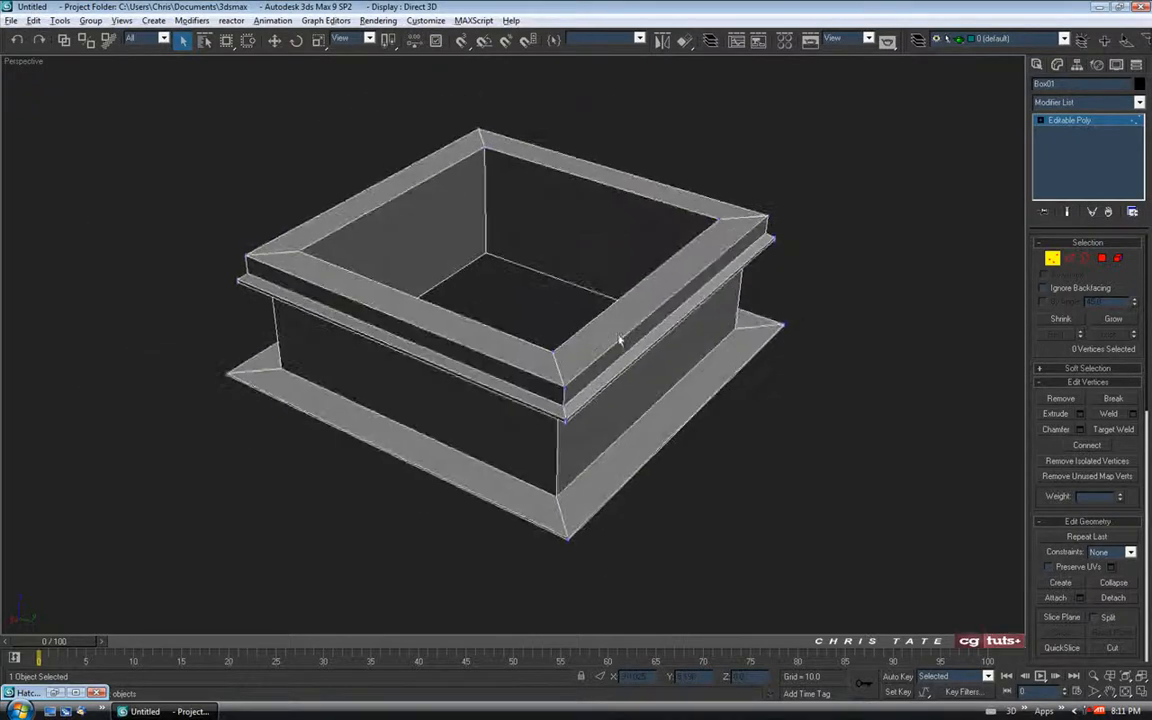
pyautogui.click(1054, 263)
pyautogui.moveTo(782, 405); pyautogui.dragTo(761, 380, button='middle')
pyautogui.click(799, 433)
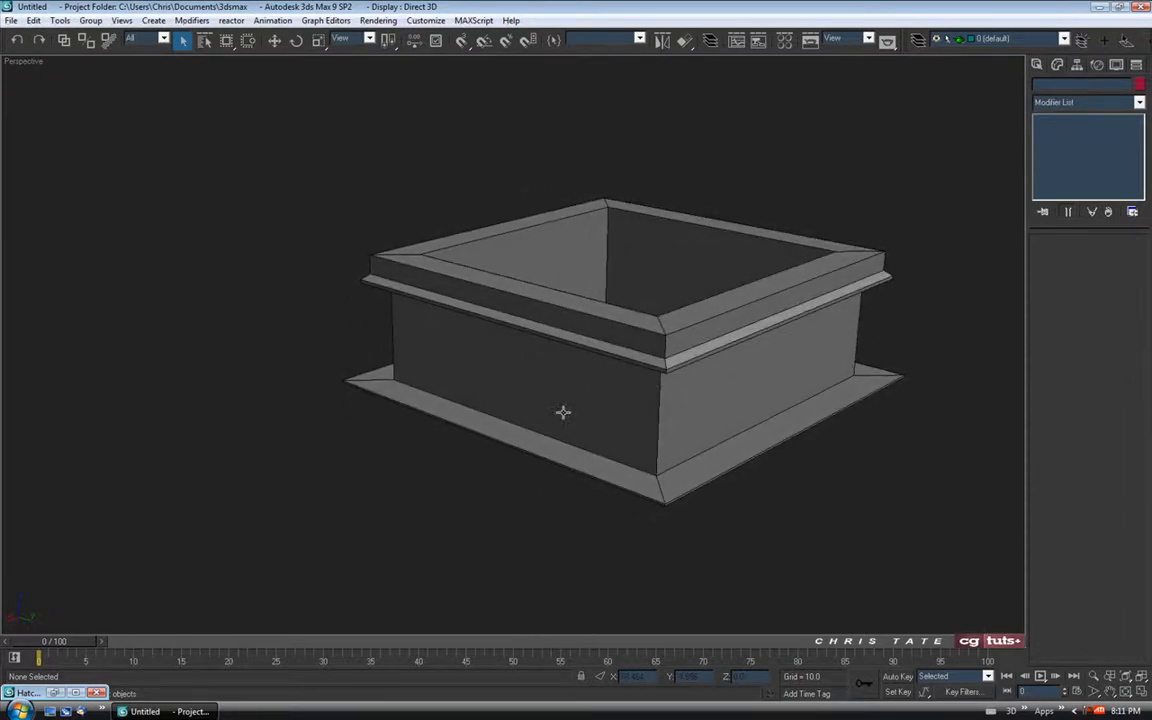
# Step: Examine the hatch's corners, rim and base flange in the Hatch Closed.JPG reference at 2:1, and minimize the image
pyautogui.click(56, 693)
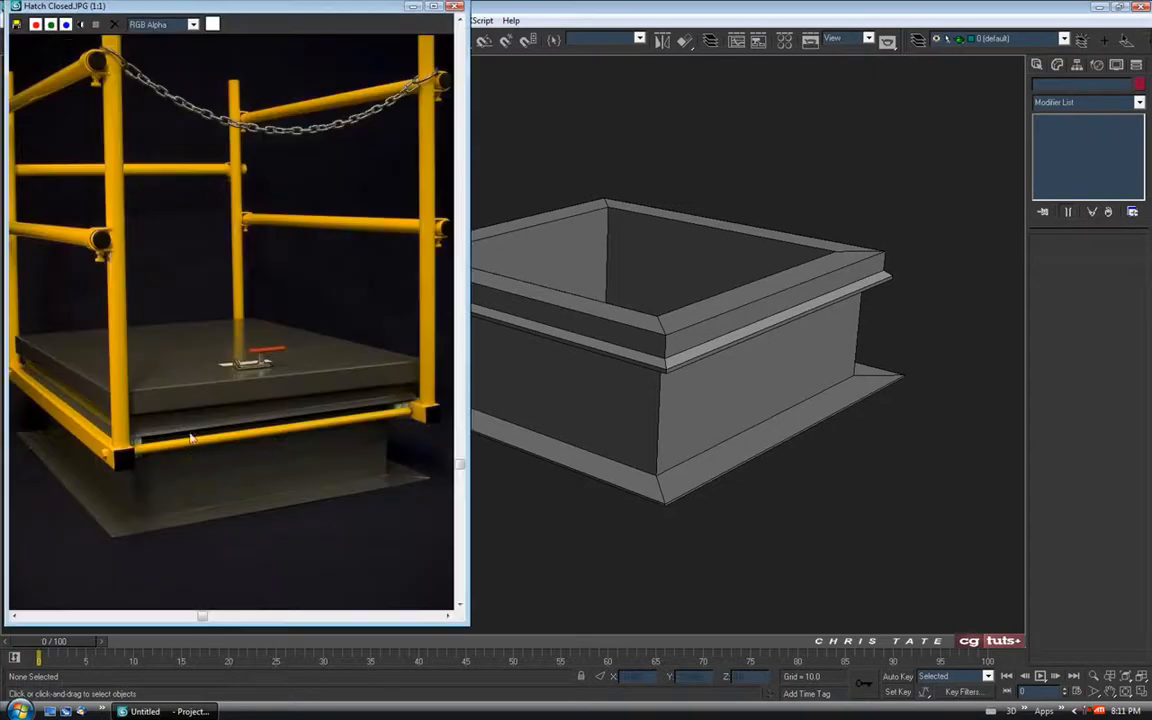
pyautogui.moveTo(217, 421); pyautogui.dragTo(209, 443, button='middle')
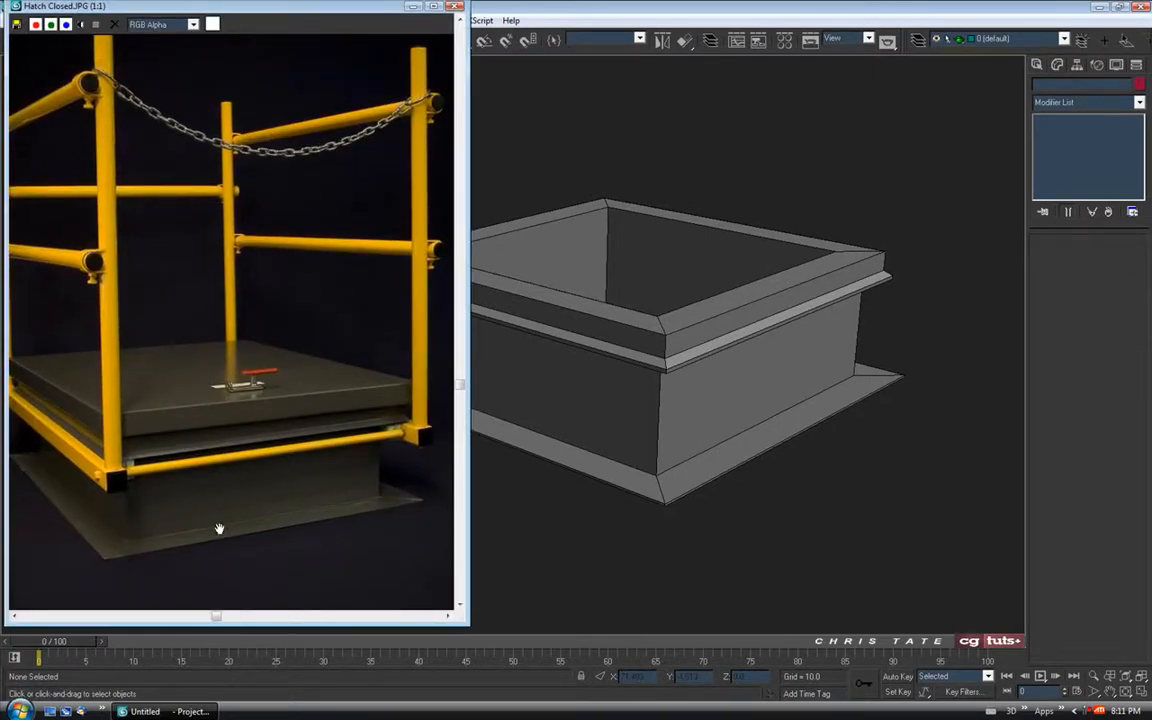
pyautogui.moveTo(154, 528); pyautogui.dragTo(179, 523, button='middle')
pyautogui.scroll(1, 179, 523)
pyautogui.moveTo(260, 548)
pyautogui.mouseDown(button='middle')
pyautogui.moveTo(200, 490)
pyautogui.moveTo(247, 476)
pyautogui.moveTo(198, 445)
pyautogui.moveTo(216, 442)
pyautogui.mouseUp(button='middle')
pyautogui.moveTo(172, 484); pyautogui.dragTo(309, 459, button='middle')
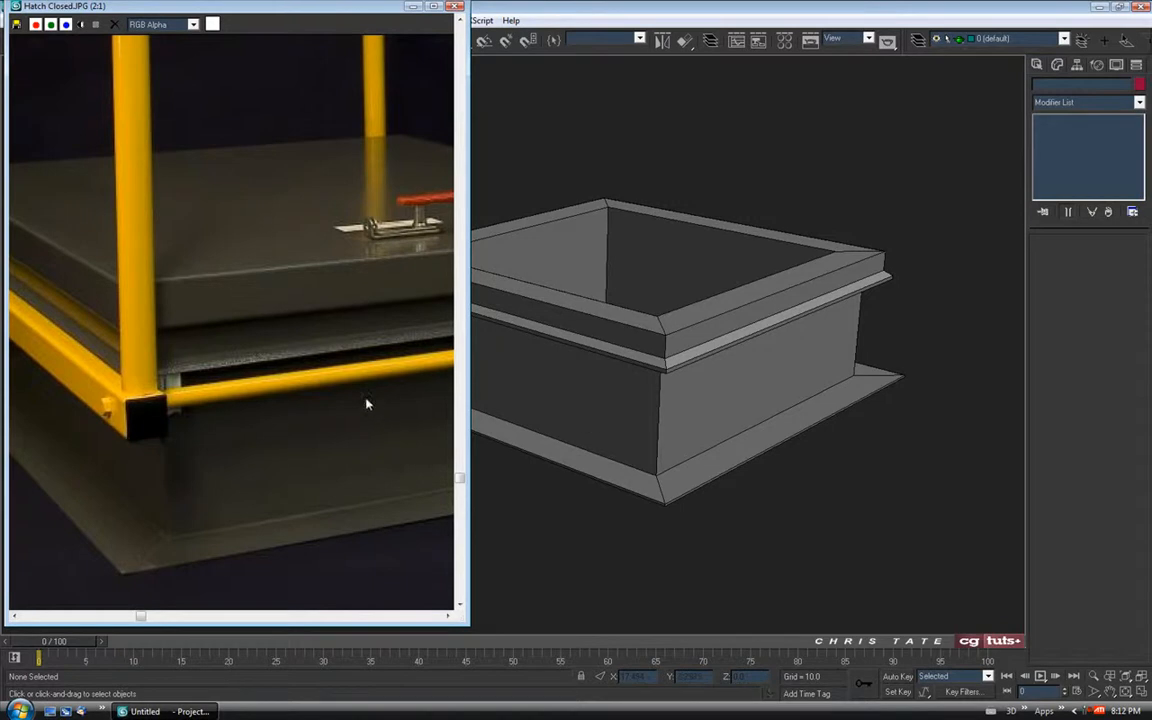
pyautogui.moveTo(377, 409); pyautogui.dragTo(302, 440, button='middle')
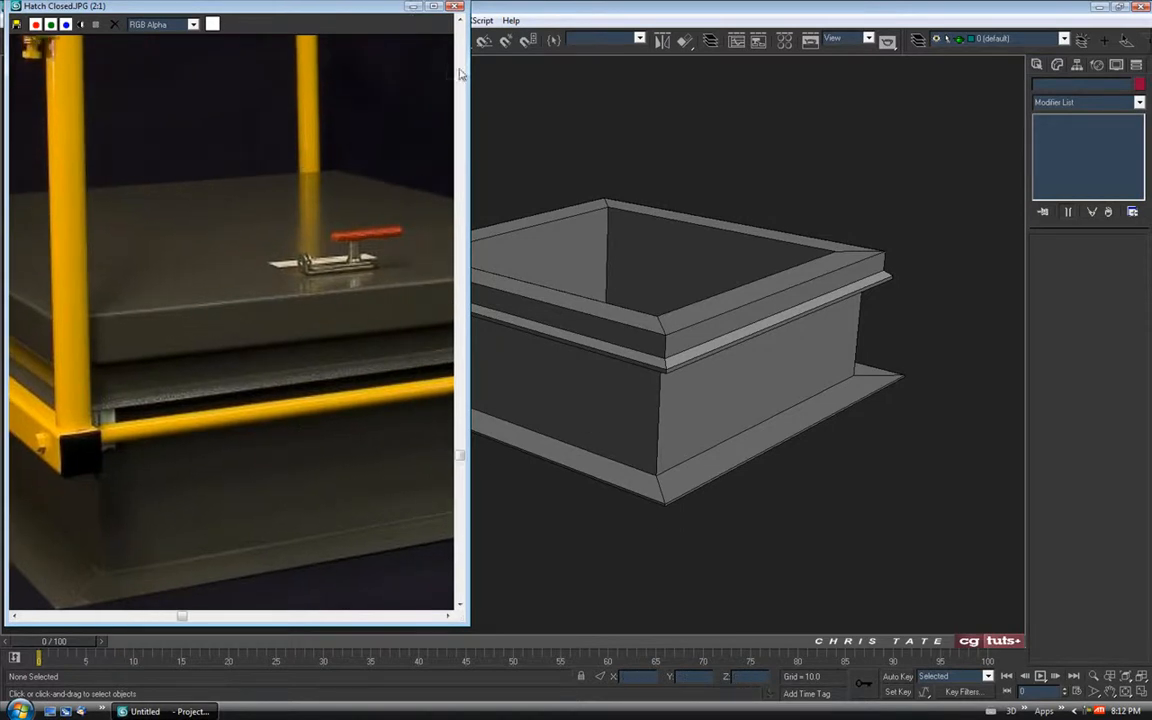
pyautogui.click(412, 6)
# Step: Select a vertical body edge, expand the selection by ring and loop to all corner edges, and chamfer them by 0.15
pyautogui.moveTo(644, 299)
pyautogui.keyDown('alt'); pyautogui.mouseDown(button='middle')
pyautogui.moveTo(603, 323)
pyautogui.moveTo(601, 306)
pyautogui.mouseUp(button='middle'); pyautogui.keyUp('alt')
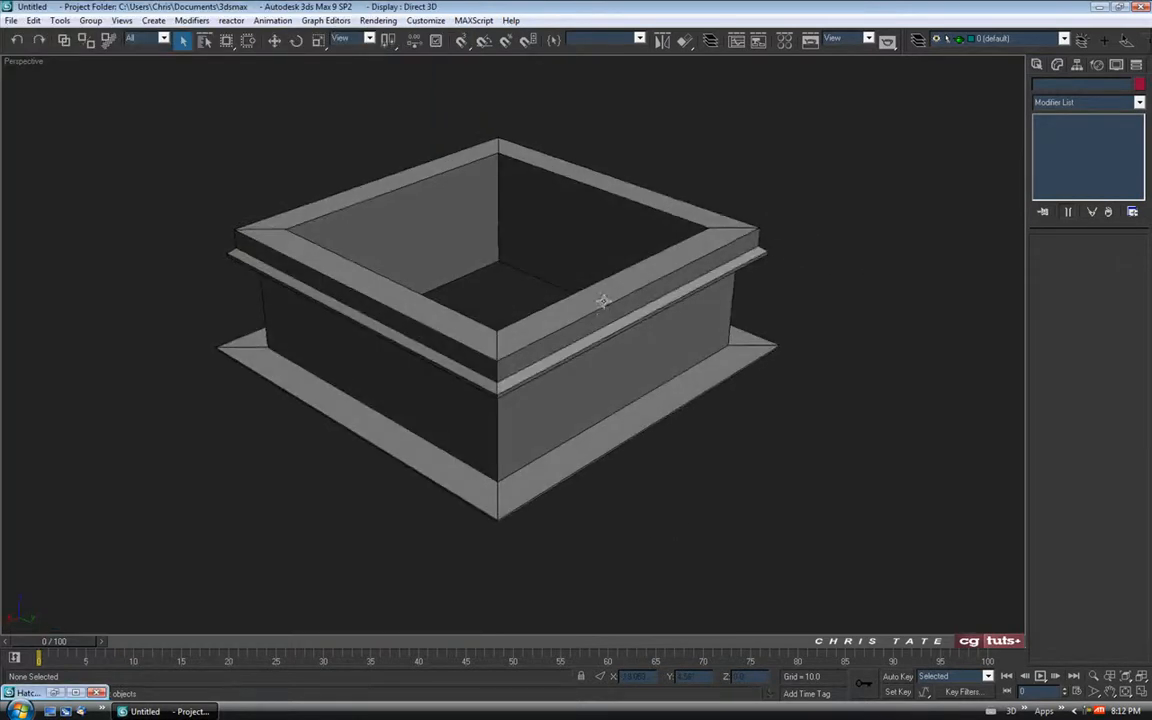
pyautogui.click(602, 316)
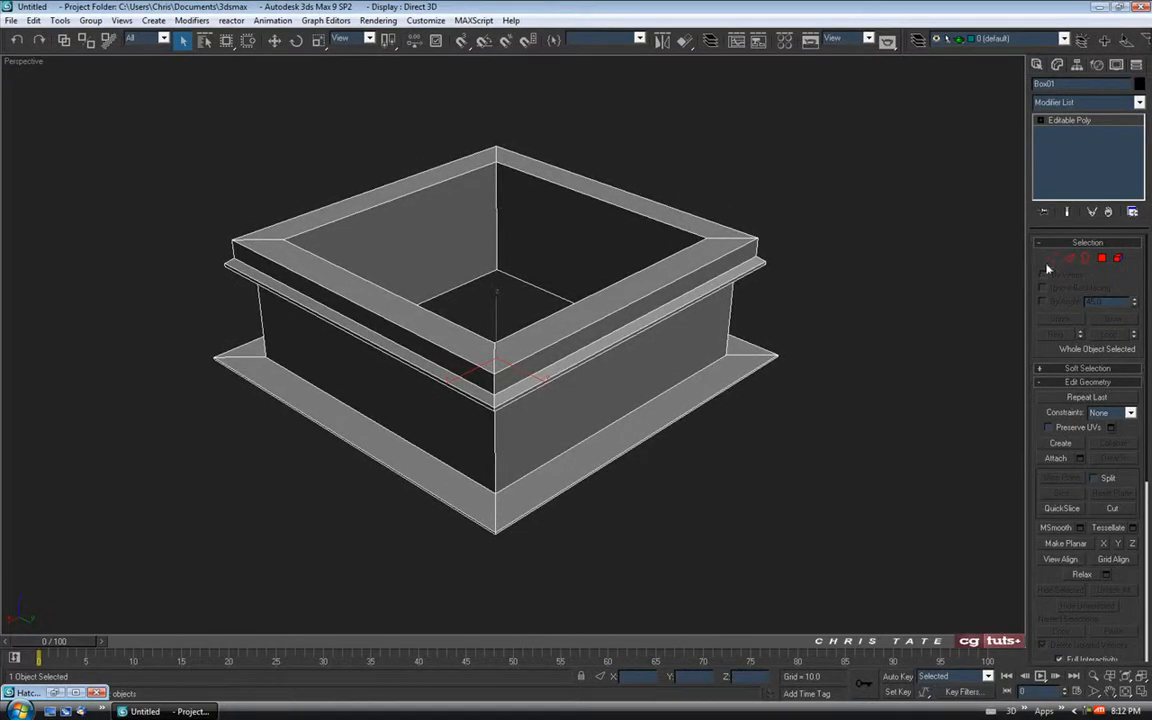
pyautogui.press('2')
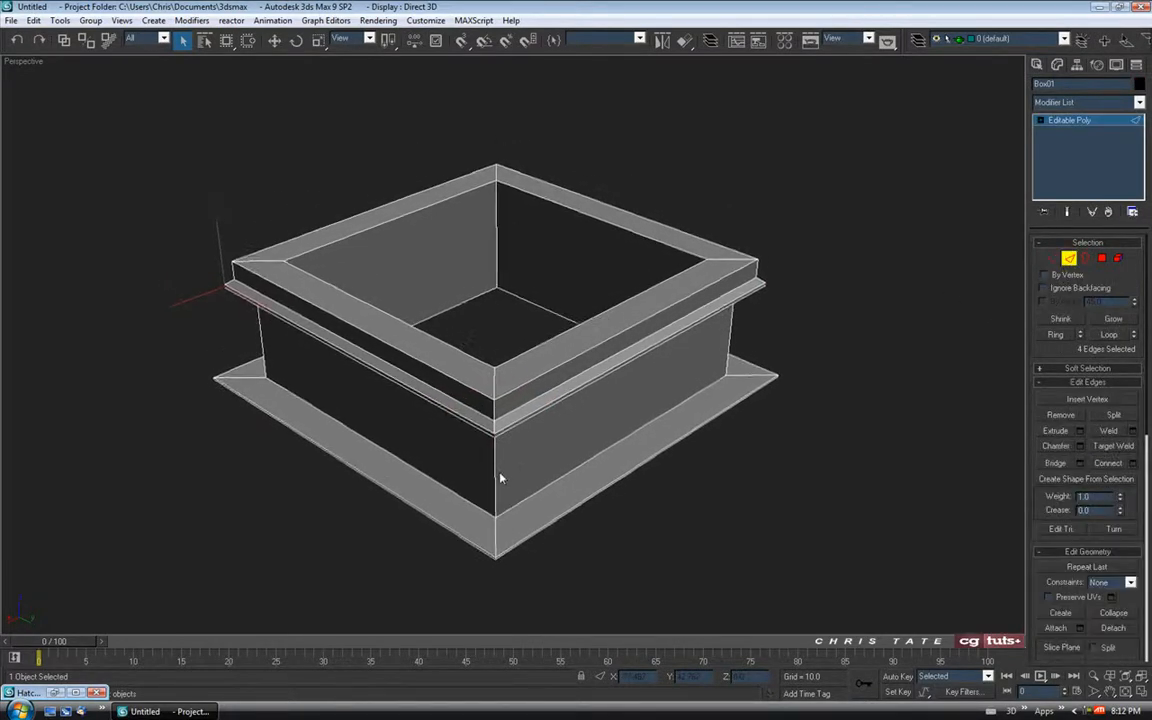
pyautogui.click(495, 467)
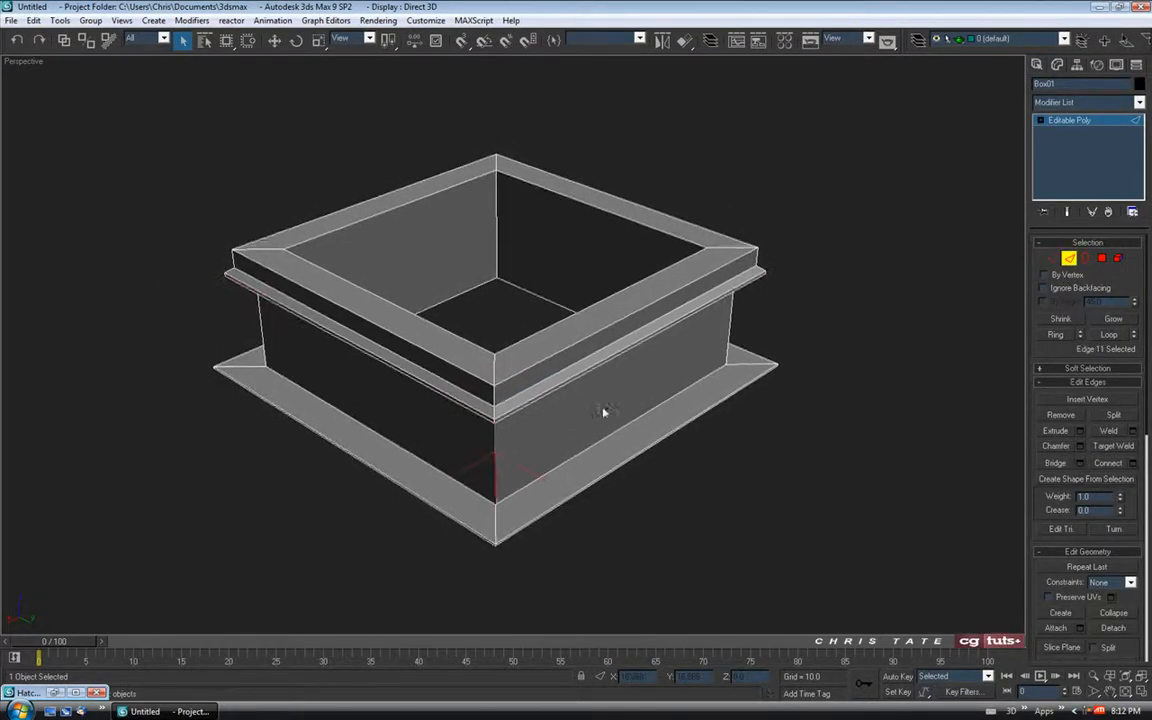
pyautogui.click(1055, 334)
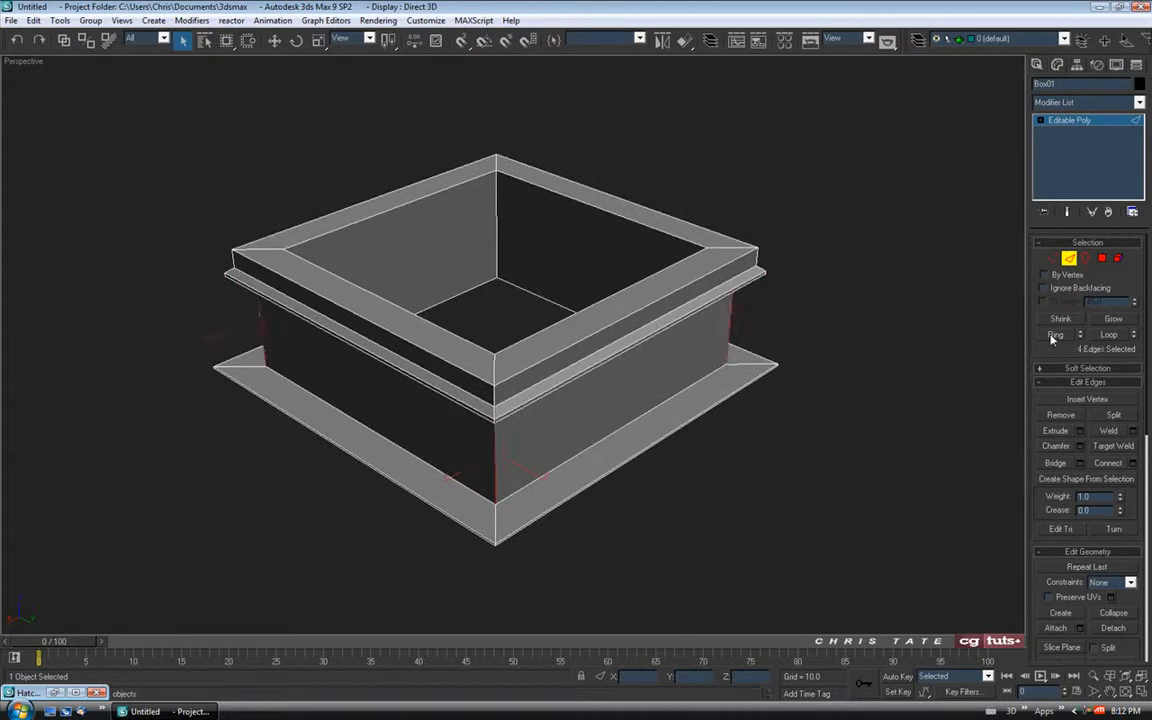
pyautogui.click(1108, 334)
pyautogui.keyDown('alt'); pyautogui.moveTo(584, 334); pyautogui.dragTo(584, 321, button='middle'); pyautogui.keyUp('alt')
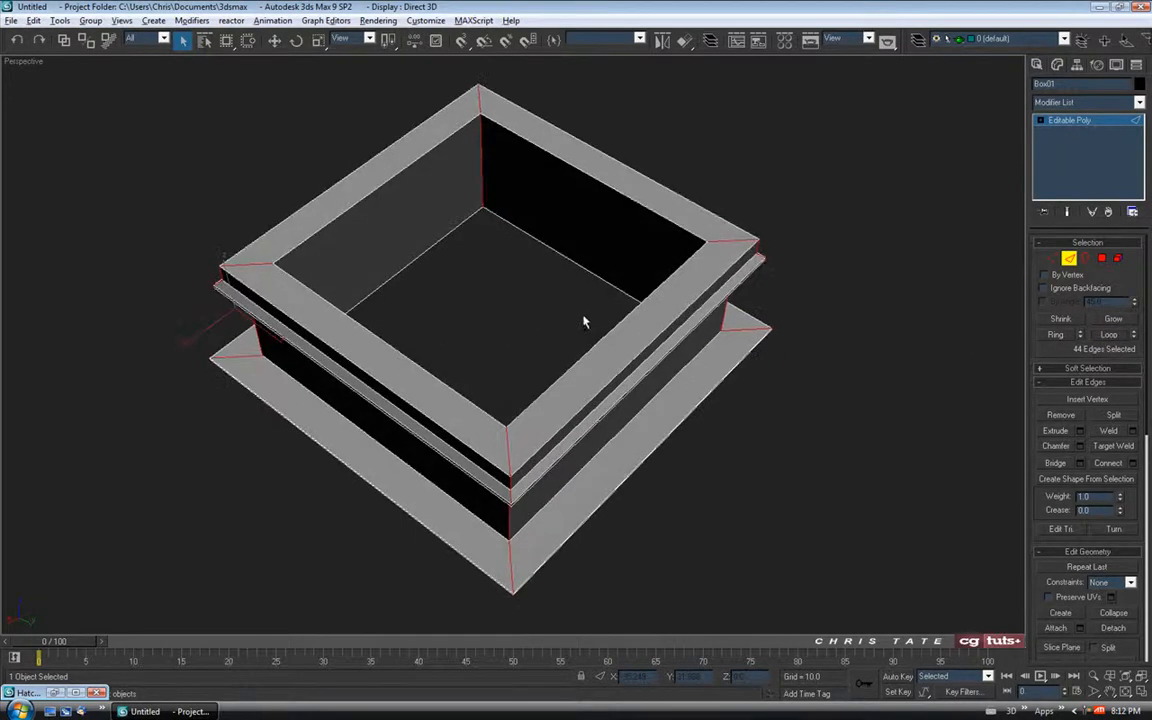
pyautogui.keyDown('alt'); pyautogui.moveTo(478, 165); pyautogui.dragTo(640, 422, button='middle'); pyautogui.keyUp('alt')
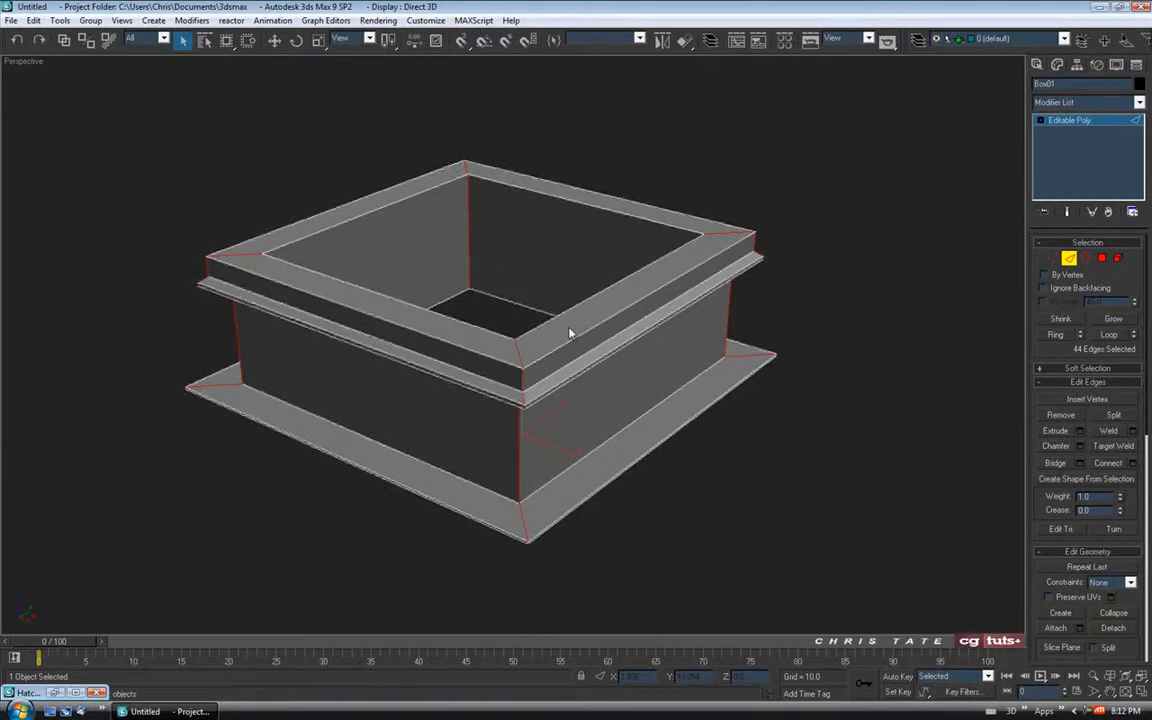
pyautogui.moveTo(545, 314); pyautogui.dragTo(563, 309, button='middle')
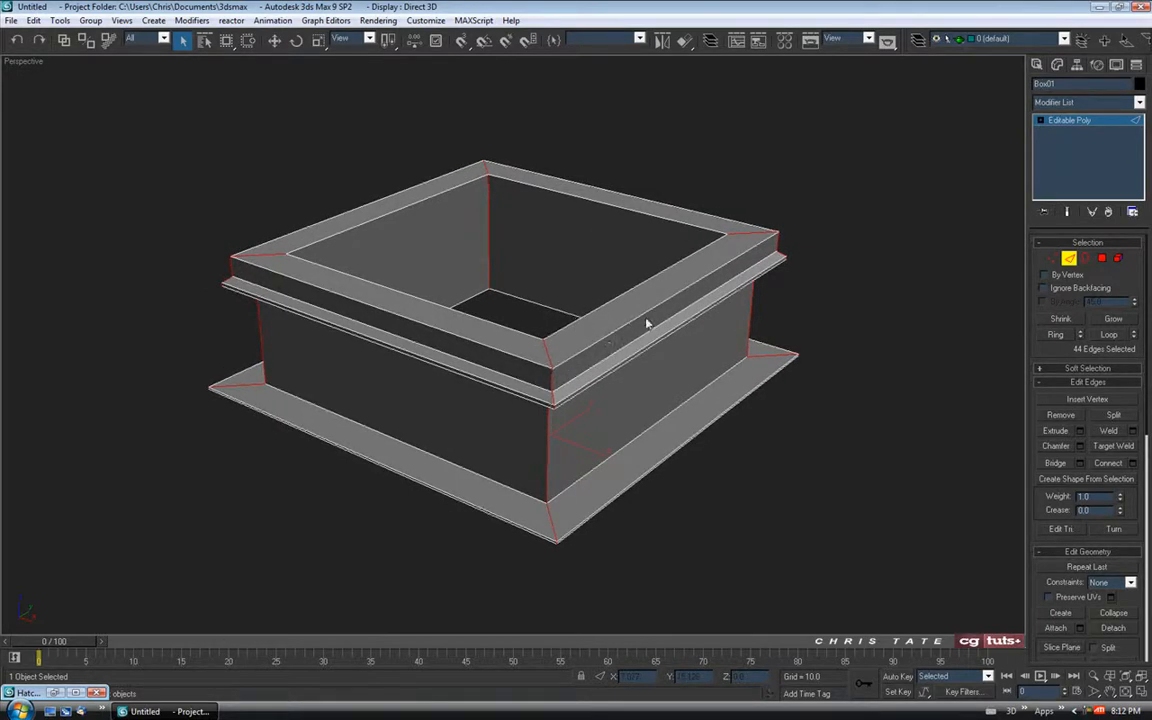
pyautogui.keyDown('alt'); pyautogui.moveTo(627, 375); pyautogui.dragTo(636, 338, button='middle'); pyautogui.keyUp('alt')
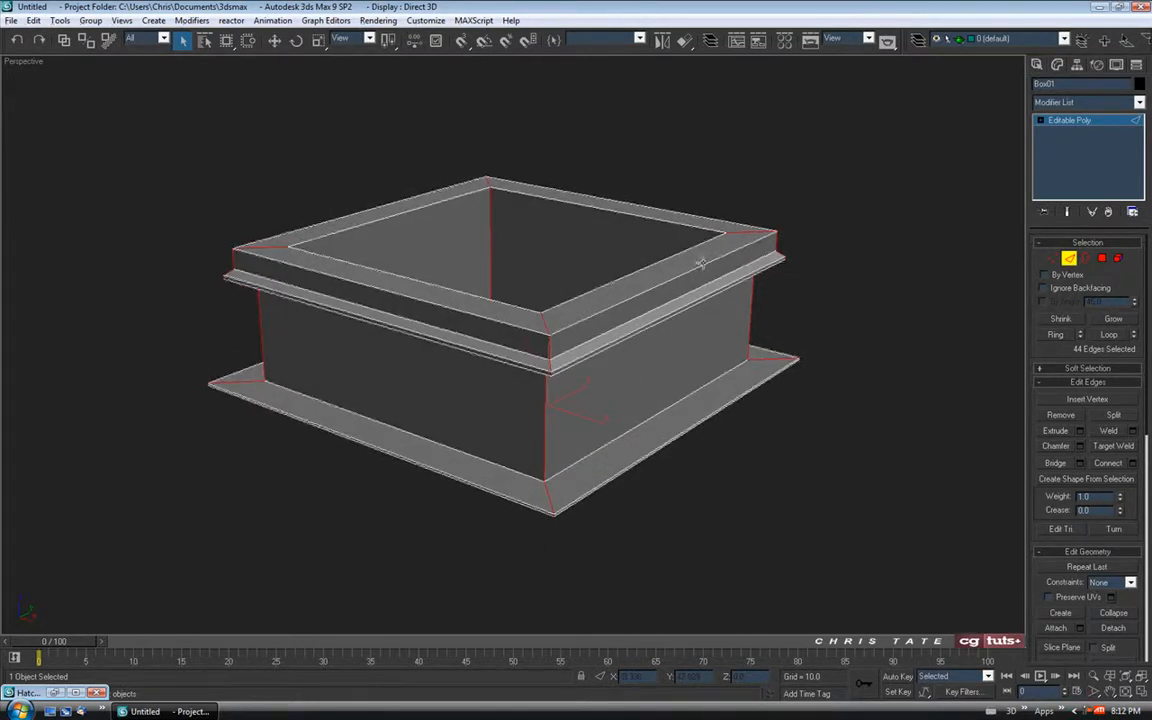
pyautogui.moveTo(592, 349); pyautogui.dragTo(610, 356, button='middle')
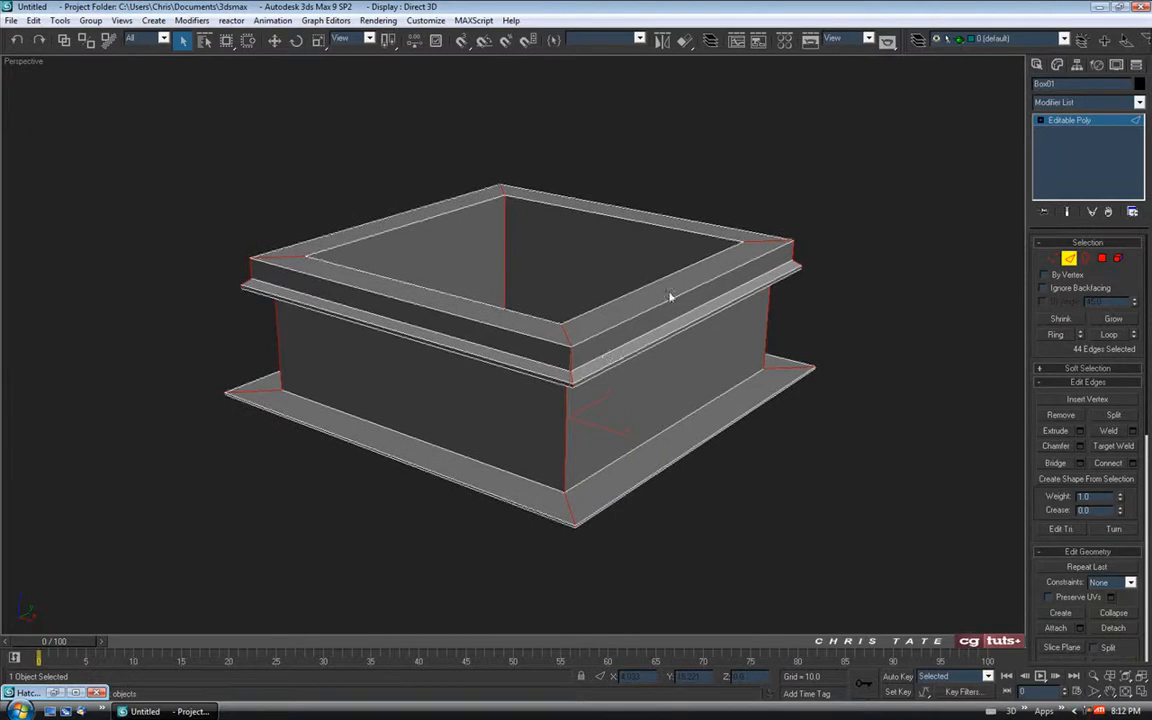
pyautogui.keyDown('alt'); pyautogui.moveTo(568, 418); pyautogui.dragTo(567, 330, button='middle'); pyautogui.keyUp('alt')
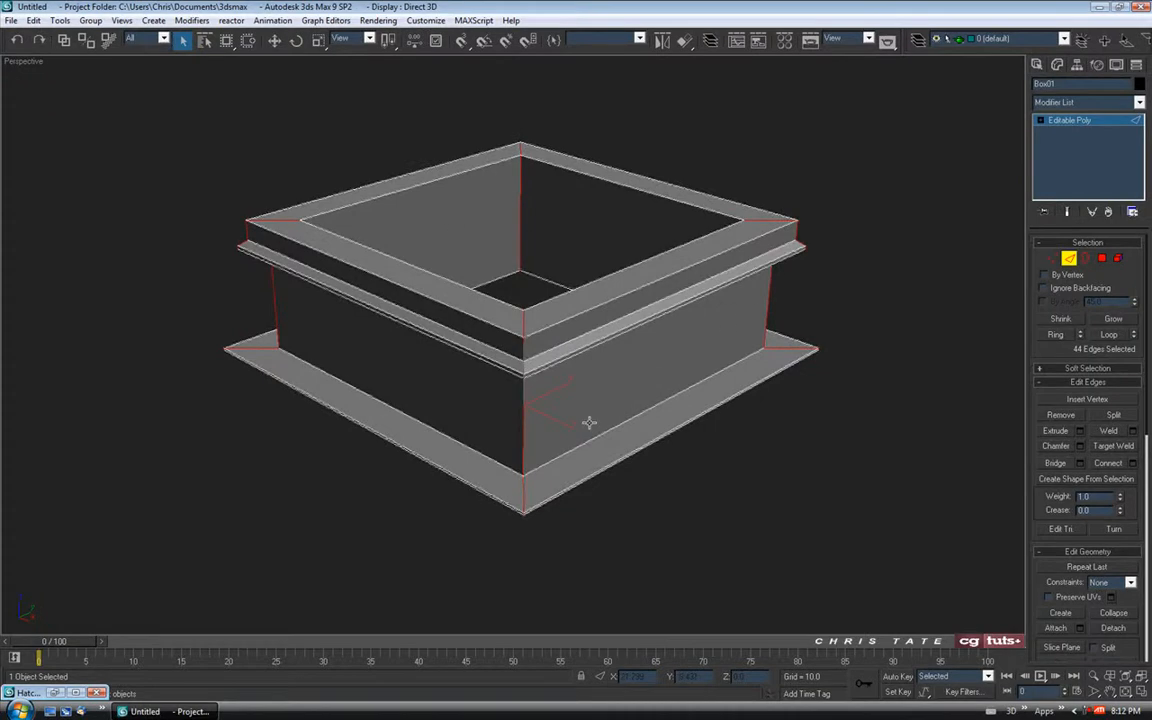
pyautogui.click(1080, 447)
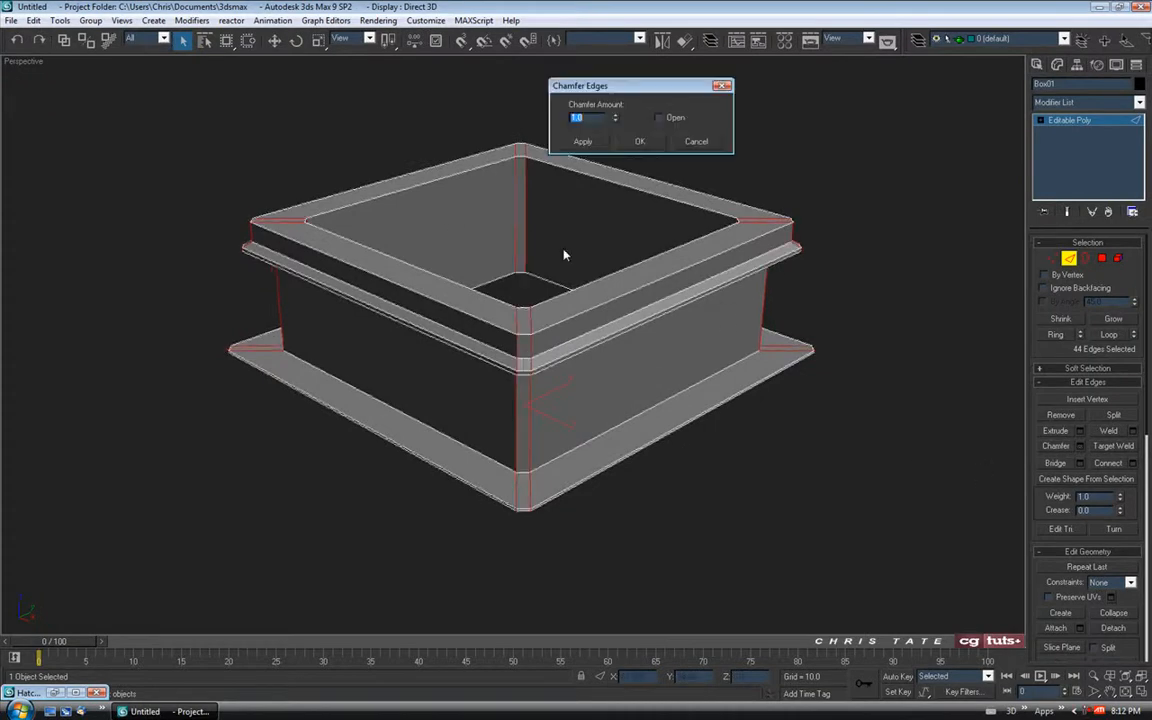
pyautogui.moveTo(626, 87); pyautogui.dragTo(796, 184)
pyautogui.moveTo(494, 436); pyautogui.dragTo(492, 438, button='middle')
pyautogui.scroll(4, 492, 438)
pyautogui.moveTo(797, 136); pyautogui.dragTo(797, 138)
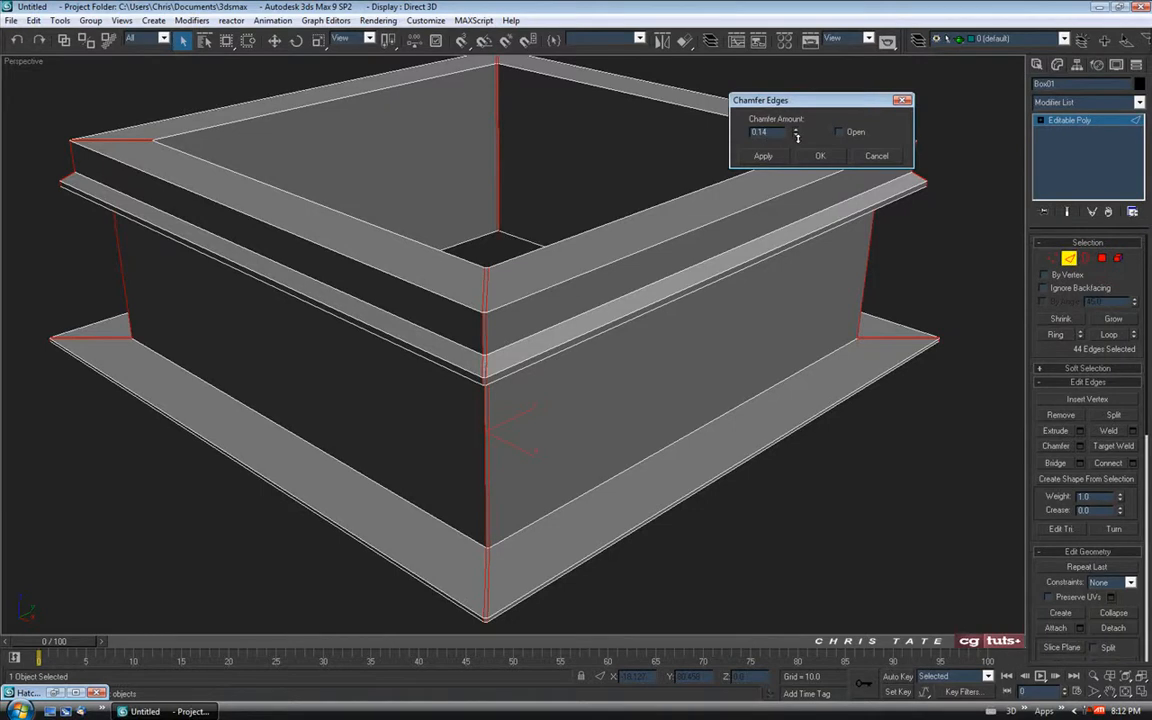
pyautogui.moveTo(560, 430)
pyautogui.keyDown('alt'); pyautogui.mouseDown(button='middle')
pyautogui.moveTo(586, 450)
pyautogui.moveTo(586, 411)
pyautogui.moveTo(572, 436)
pyautogui.mouseUp(button='middle'); pyautogui.keyUp('alt')
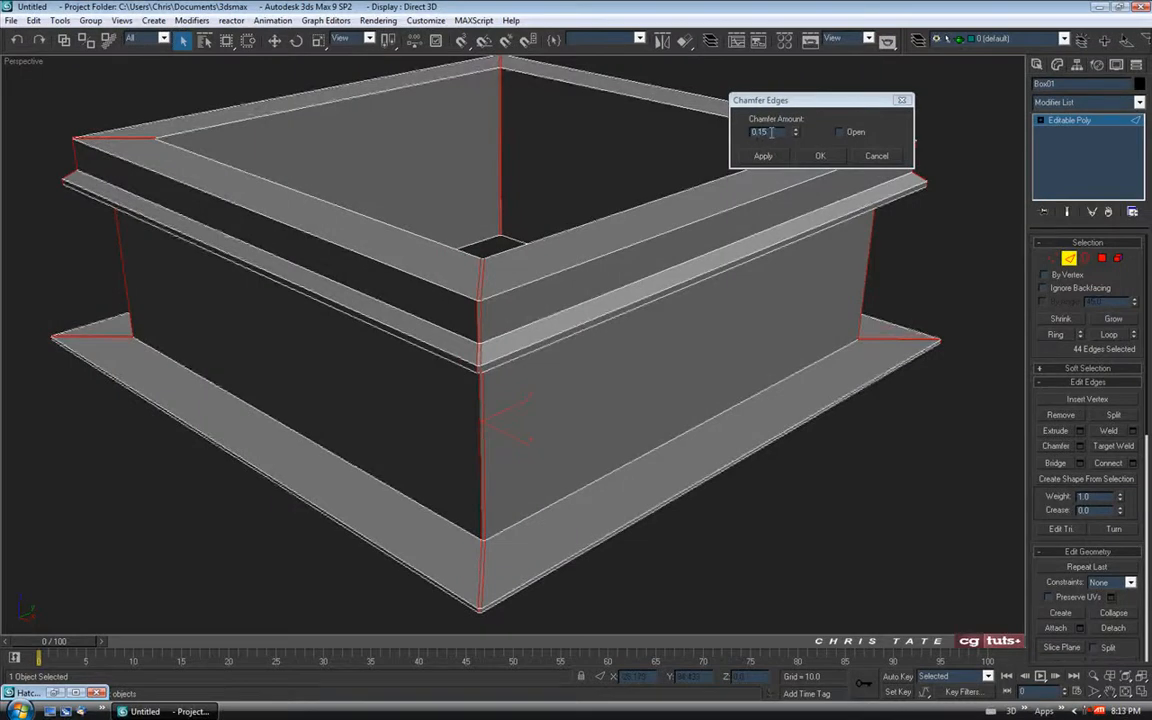
pyautogui.click(819, 156)
# Step: Select the upper and lower outer edge loops around the base flange and chamfer them by 0.05
pyautogui.moveTo(650, 617); pyautogui.dragTo(648, 540, button='middle')
pyautogui.click(586, 471)
pyautogui.moveTo(586, 471); pyautogui.dragTo(580, 477, button='middle')
pyautogui.moveTo(577, 478); pyautogui.dragTo(594, 453)
pyautogui.moveTo(594, 453); pyautogui.dragTo(662, 484, button='middle')
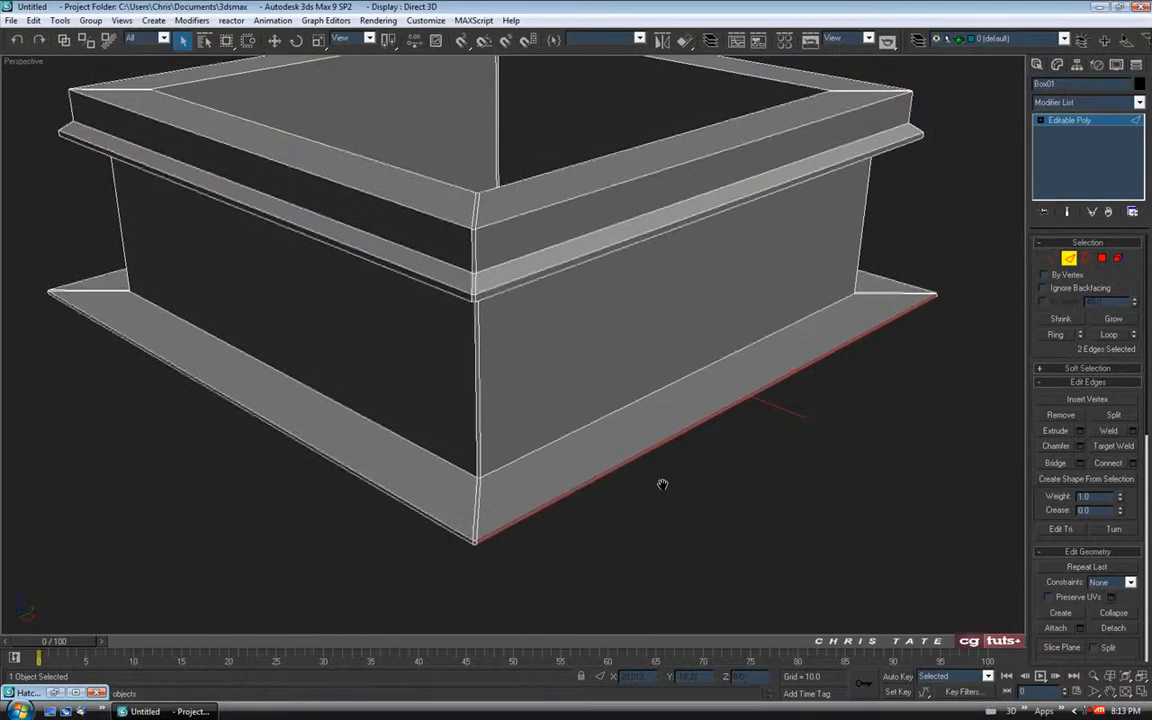
pyautogui.click(1108, 336)
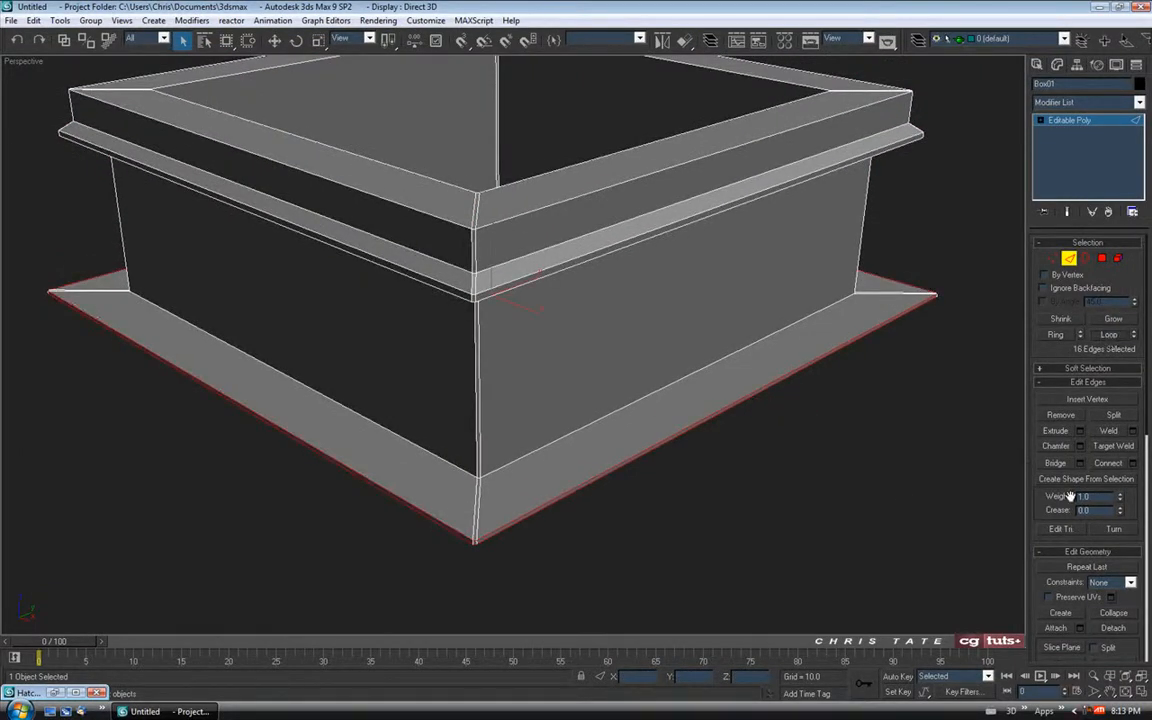
pyautogui.click(1080, 447)
pyautogui.scroll(8, 700, 420)
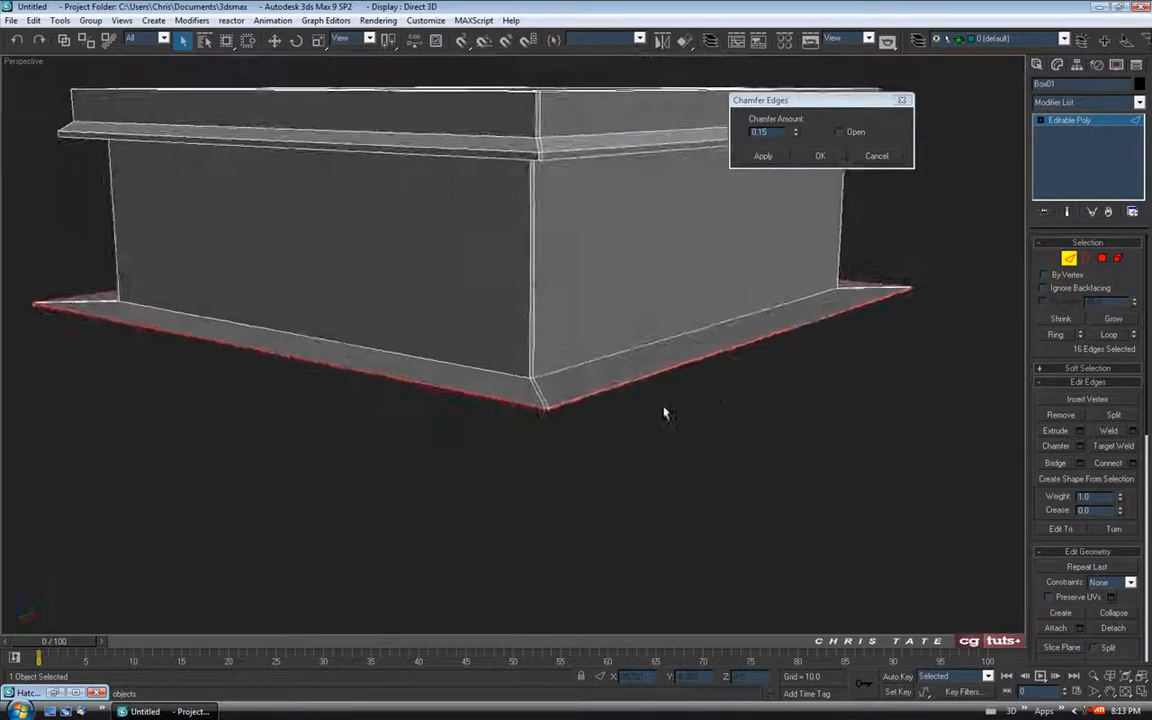
pyautogui.moveTo(667, 434); pyautogui.dragTo(622, 368, button='middle')
pyautogui.moveTo(797, 136); pyautogui.dragTo(797, 141)
pyautogui.moveTo(685, 368)
pyautogui.mouseDown(button='middle')
pyautogui.moveTo(489, 381)
pyautogui.moveTo(695, 368)
pyautogui.mouseUp(button='middle')
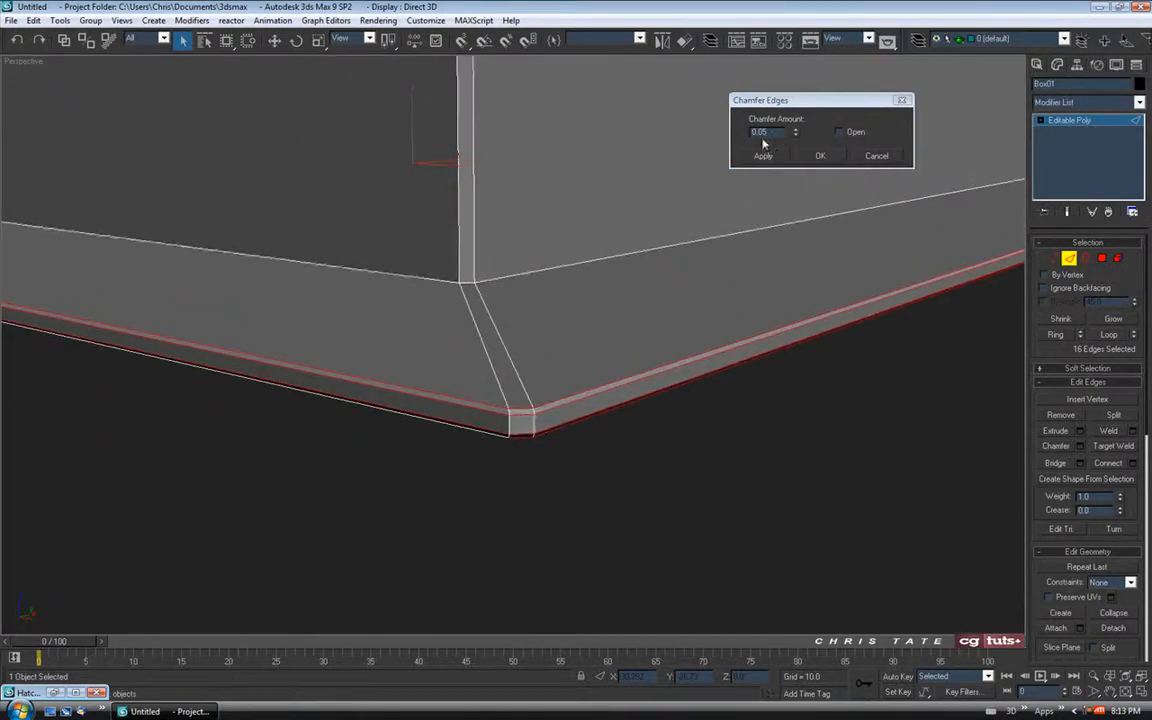
pyautogui.click(818, 157)
# Step: Select the edge loop where the outer walls meet the base flange and chamfer it by 0.1
pyautogui.keyDown('alt'); pyautogui.moveTo(653, 334); pyautogui.dragTo(640, 366, button='middle'); pyautogui.keyUp('alt')
pyautogui.click(632, 297)
pyautogui.keyDown('alt'); pyautogui.moveTo(633, 296); pyautogui.dragTo(715, 419, button='middle'); pyautogui.keyUp('alt')
pyautogui.click(1109, 334)
pyautogui.keyDown('alt'); pyautogui.moveTo(771, 390); pyautogui.dragTo(841, 430, button='middle'); pyautogui.keyUp('alt')
pyautogui.scroll(-3, 821, 397)
pyautogui.moveTo(743, 378); pyautogui.dragTo(745, 383, button='middle')
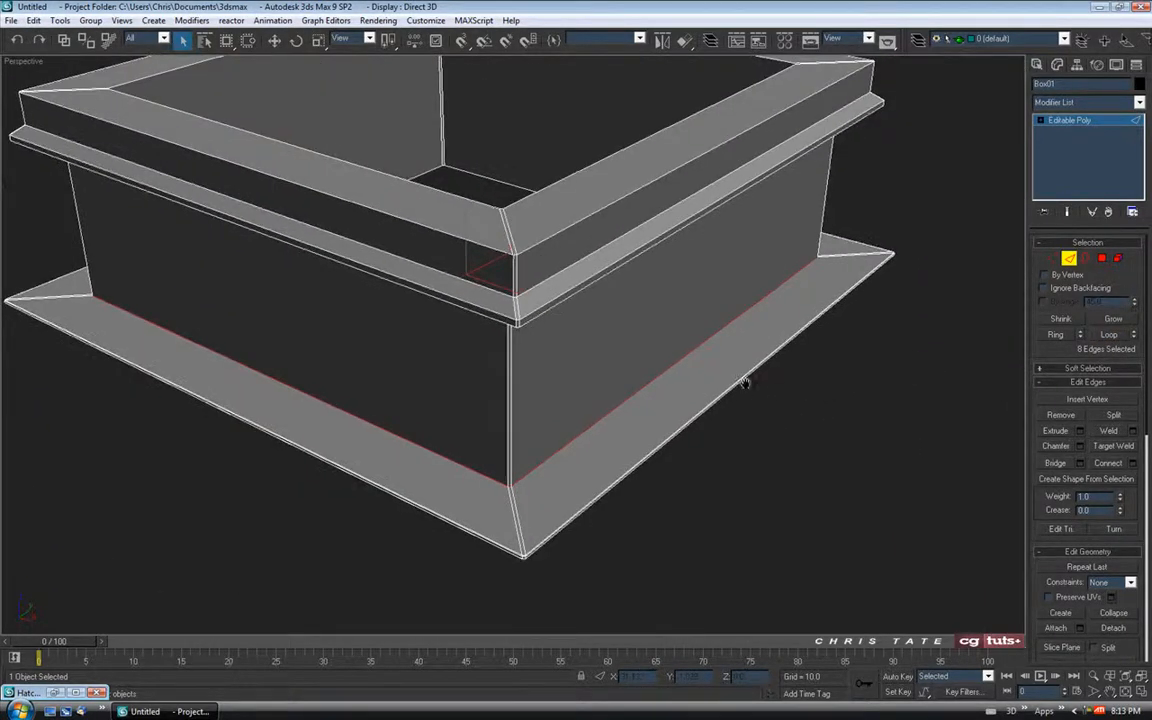
pyautogui.click(1080, 446)
pyautogui.scroll(4, 689, 363)
pyautogui.moveTo(663, 386); pyautogui.dragTo(622, 328, button='middle')
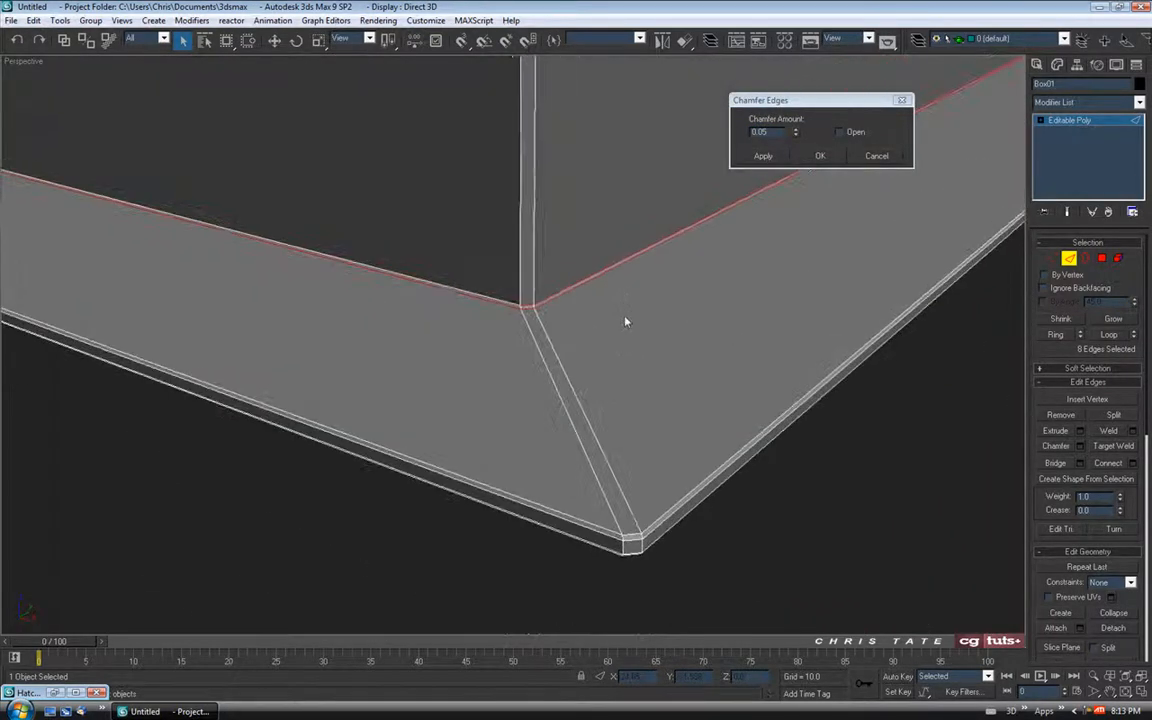
pyautogui.moveTo(797, 134); pyautogui.dragTo(796, 128)
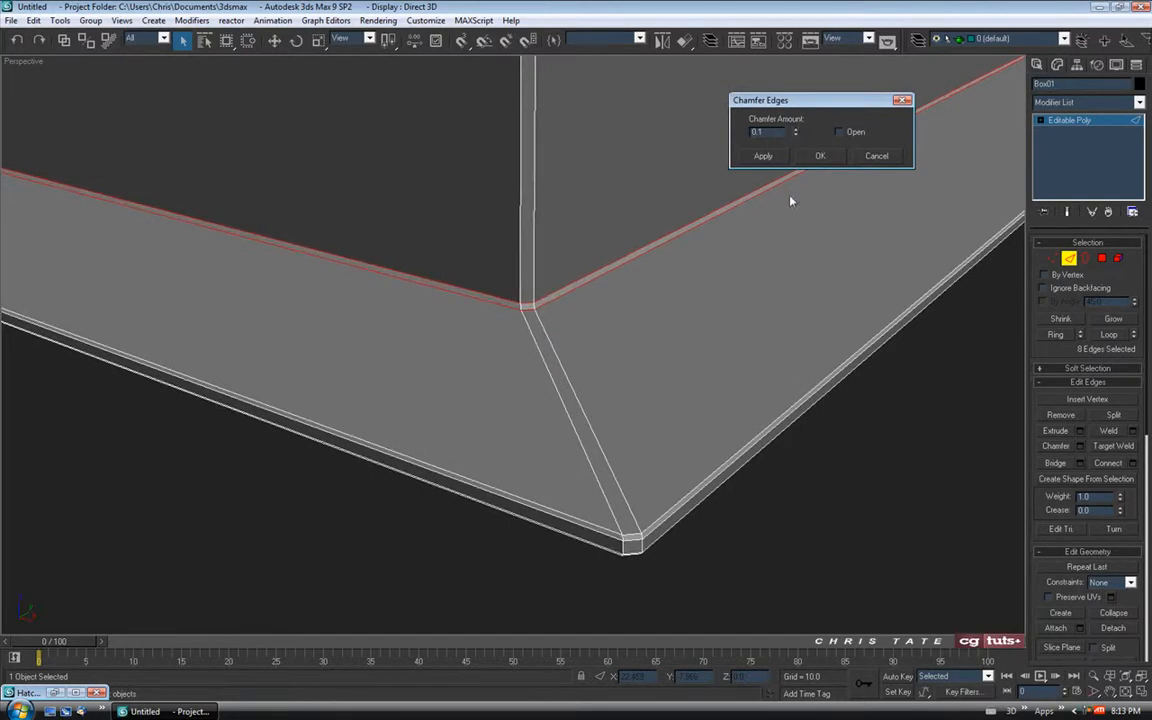
pyautogui.moveTo(757, 221); pyautogui.dragTo(715, 330, button='middle')
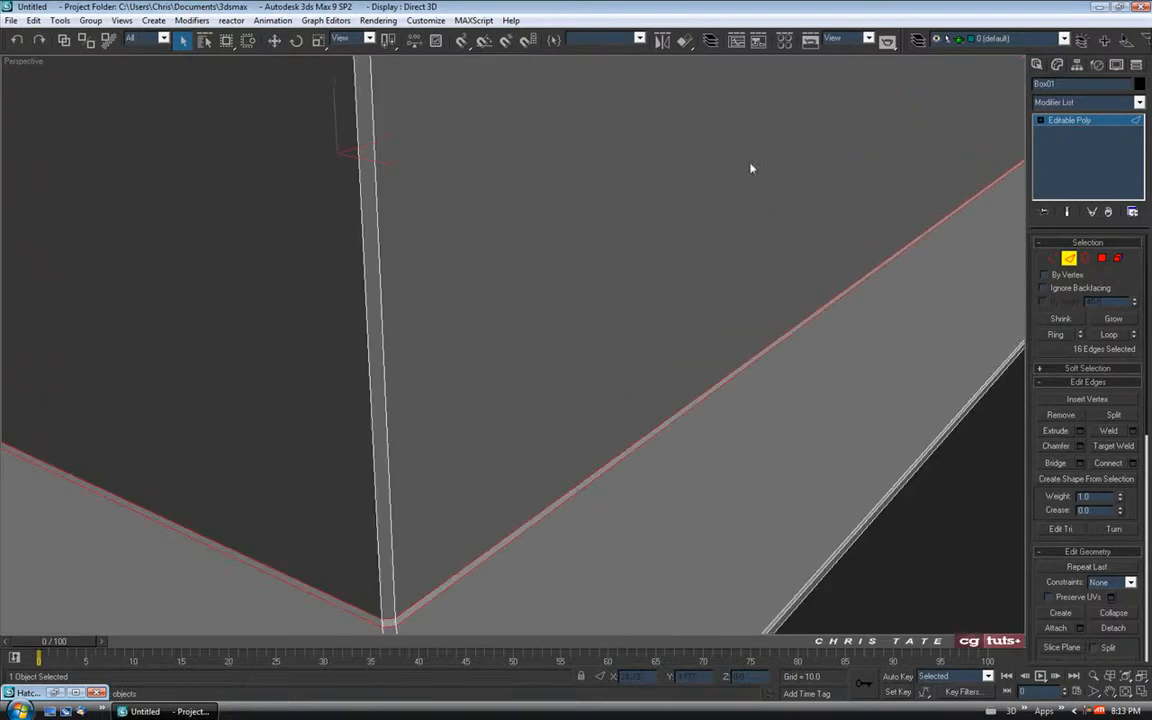
# Step: Select the upper and lower outer edge loops of the lip below the top rim and chamfer them by 0.1
pyautogui.scroll(-3, 751, 156)
pyautogui.moveTo(751, 154); pyautogui.dragTo(703, 304, button='middle')
pyautogui.click(666, 243)
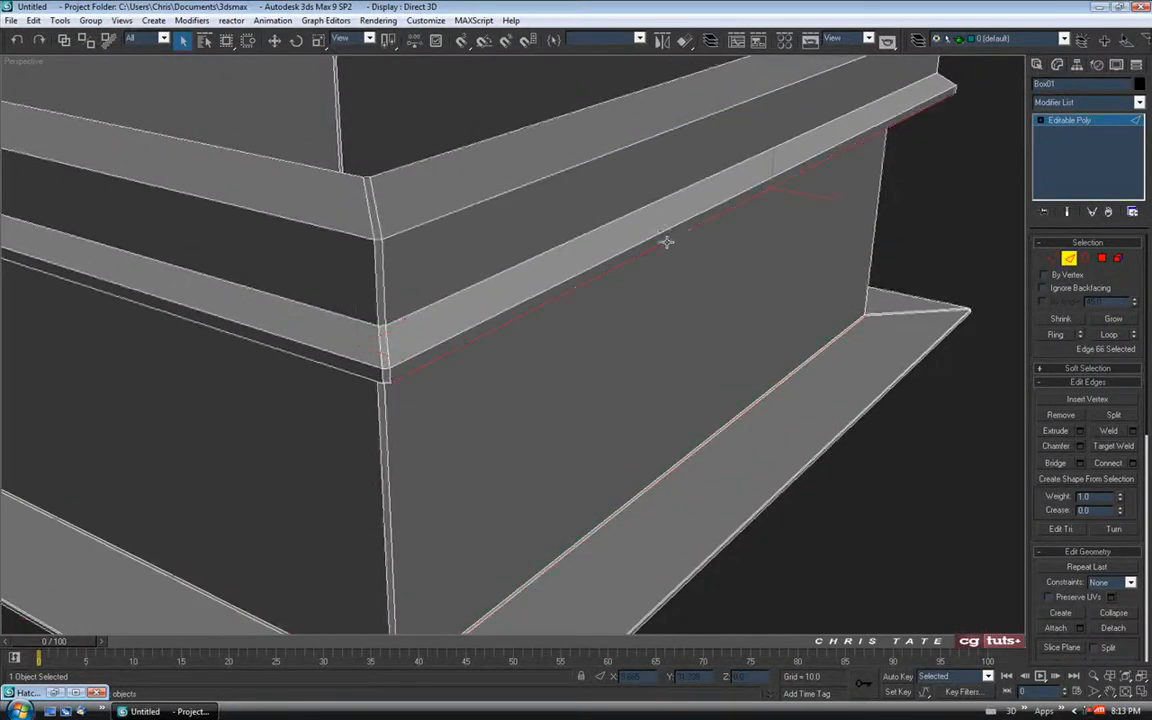
pyautogui.keyDown('ctrl'); pyautogui.click(665, 231); pyautogui.keyUp('ctrl')
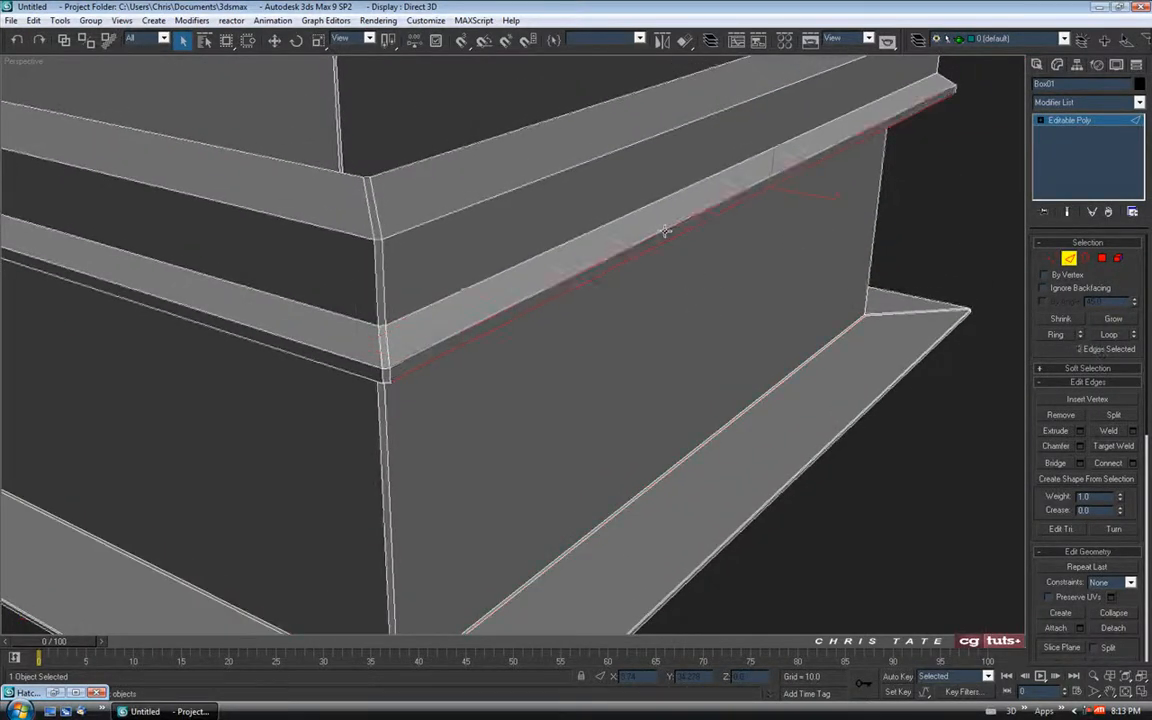
pyautogui.click(1108, 335)
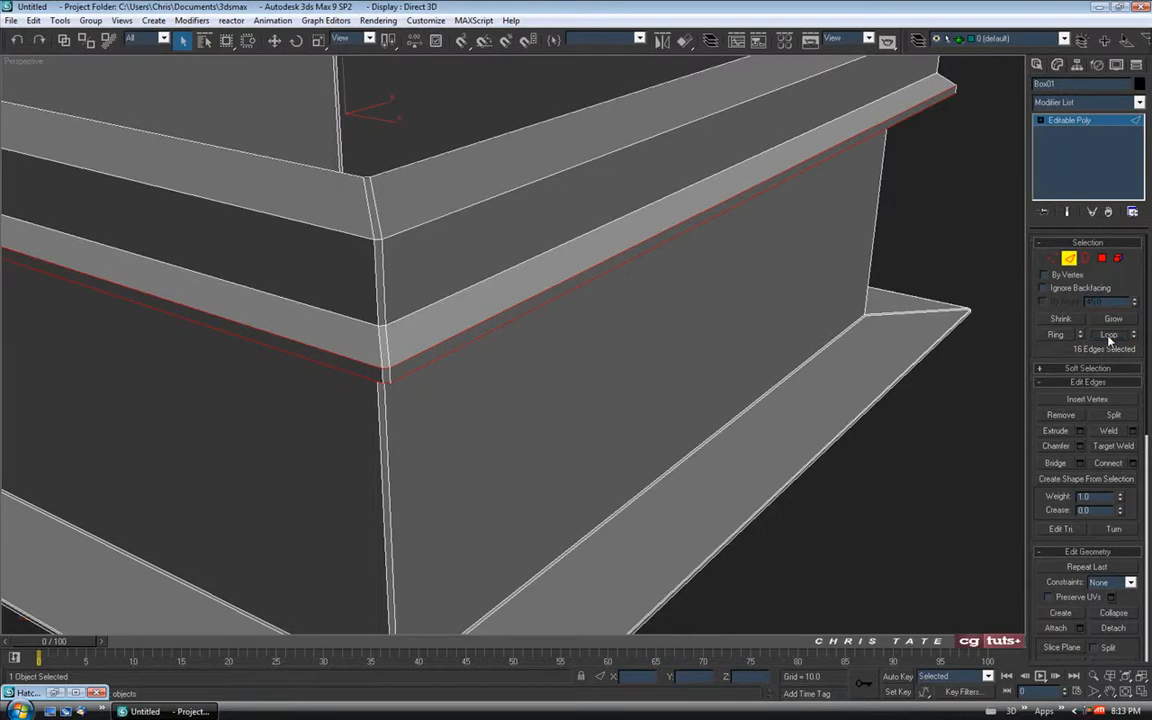
pyautogui.click(1080, 446)
pyautogui.keyDown('alt'); pyautogui.moveTo(738, 329); pyautogui.dragTo(590, 382, button='middle'); pyautogui.keyUp('alt')
pyautogui.keyDown('alt'); pyautogui.moveTo(586, 330); pyautogui.dragTo(722, 255, button='middle'); pyautogui.keyUp('alt')
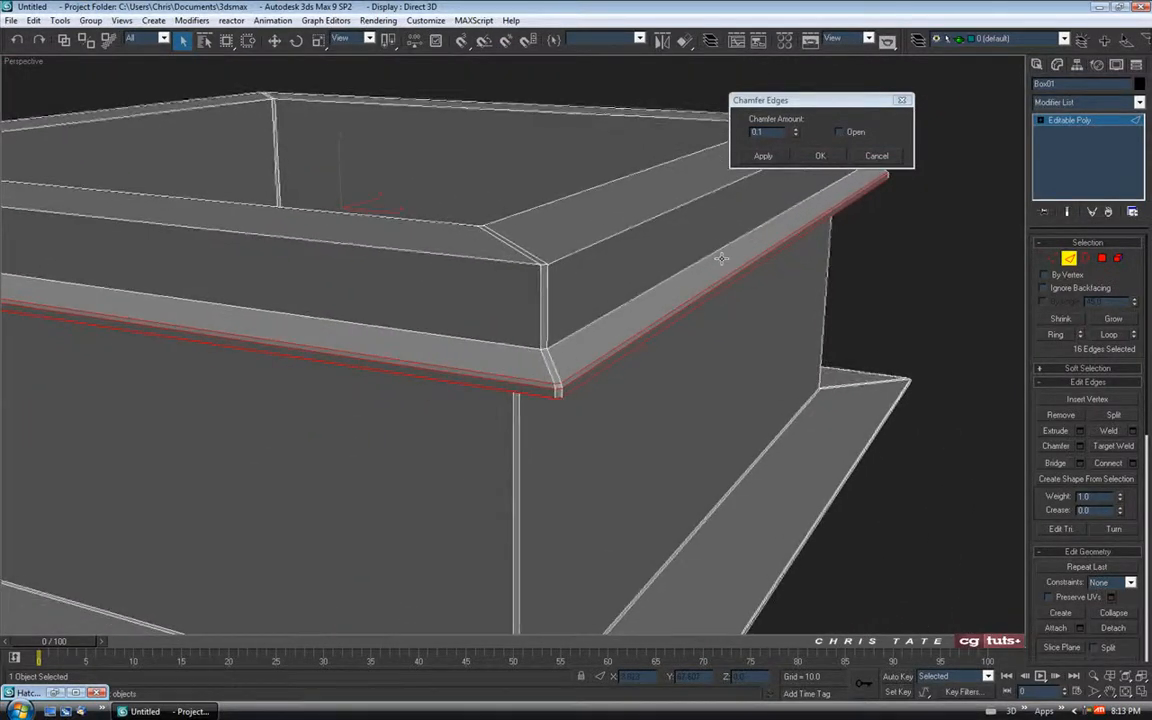
pyautogui.click(820, 156)
pyautogui.keyDown('alt'); pyautogui.moveTo(658, 316); pyautogui.dragTo(668, 280, button='middle'); pyautogui.keyUp('alt')
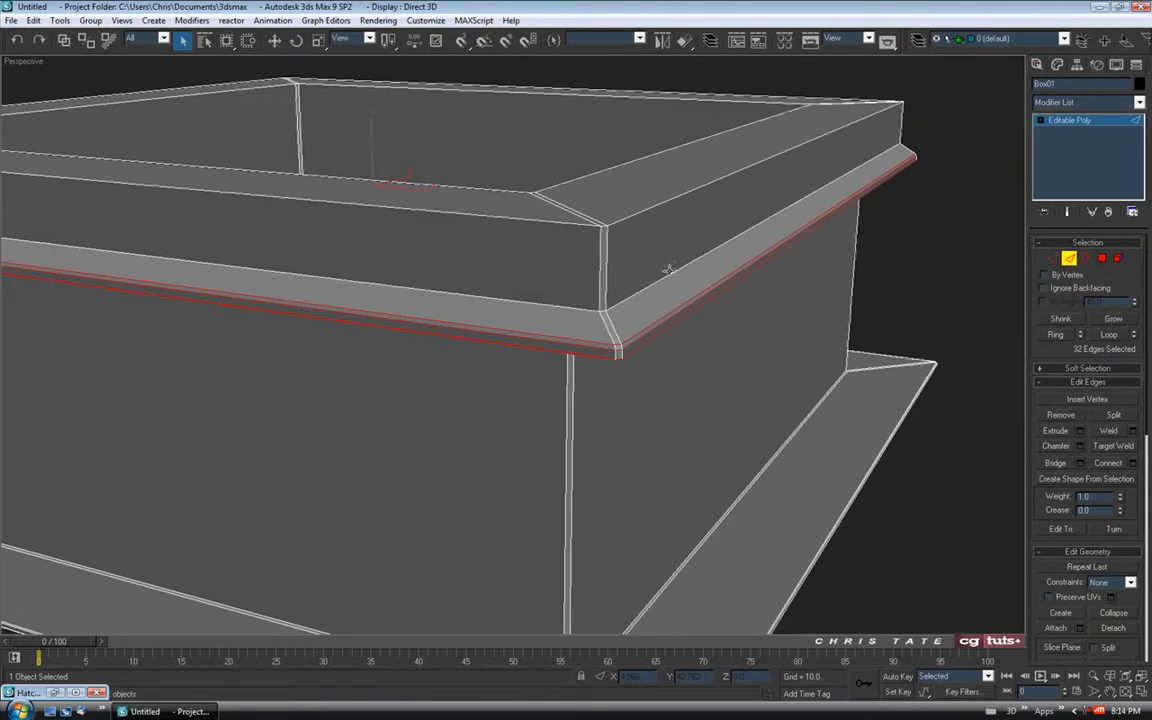
# Step: Select the edge loops where the lip meets the rim and where the wall meets its underside, and chamfer them by 0.05
pyautogui.click(671, 275)
pyautogui.moveTo(663, 337)
pyautogui.keyDown('alt'); pyautogui.mouseDown(button='middle')
pyautogui.moveTo(648, 303)
pyautogui.moveTo(661, 327)
pyautogui.mouseUp(button='middle'); pyautogui.keyUp('alt')
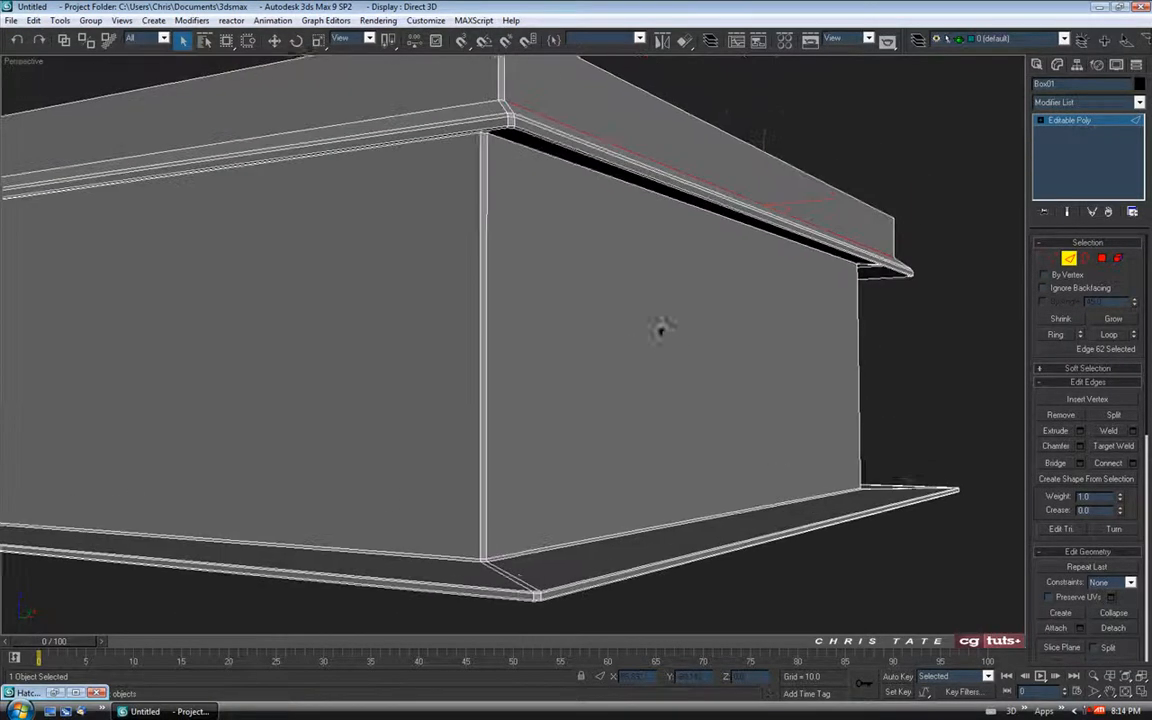
pyautogui.keyDown('ctrl'); pyautogui.click(674, 200); pyautogui.keyUp('ctrl')
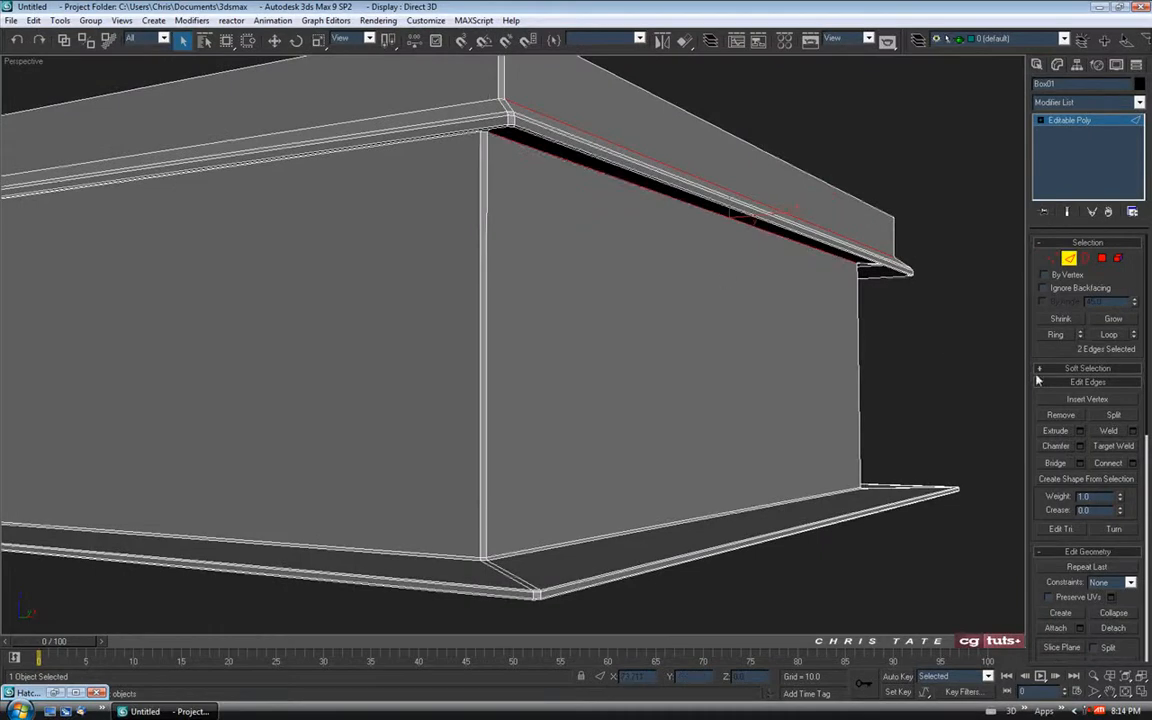
pyautogui.click(1110, 335)
pyautogui.keyDown('alt'); pyautogui.moveTo(542, 235); pyautogui.dragTo(585, 295, button='middle'); pyautogui.keyUp('alt')
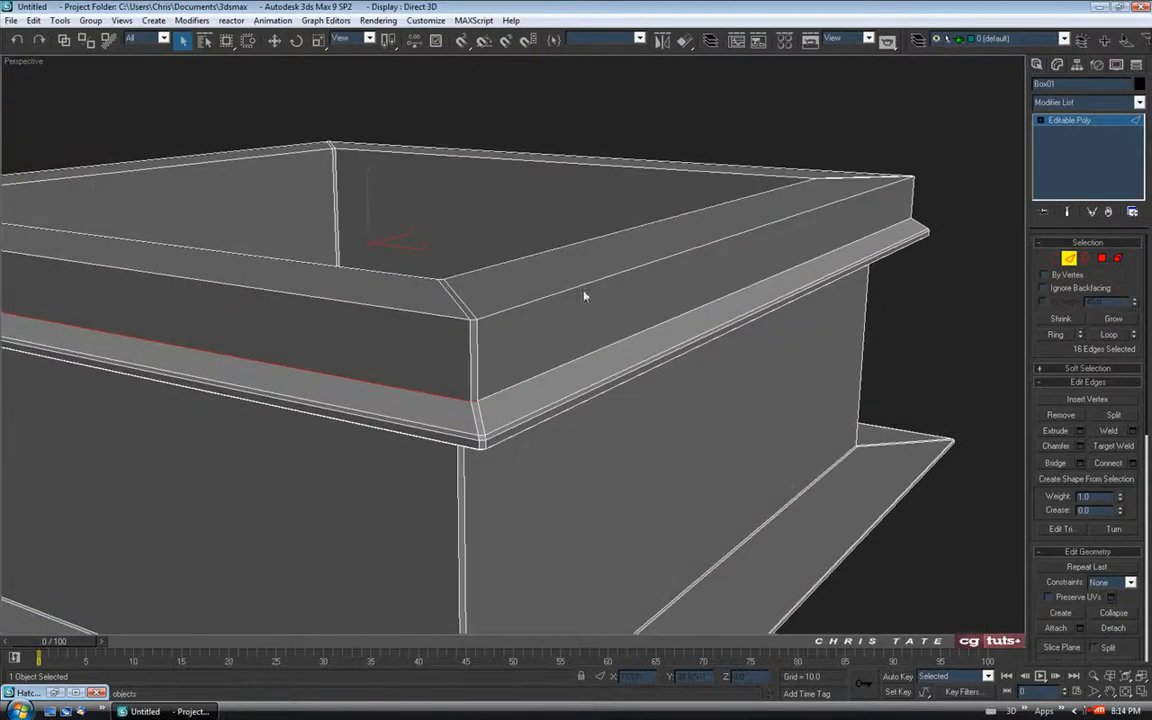
pyautogui.click(1080, 446)
pyautogui.scroll(5, 610, 365)
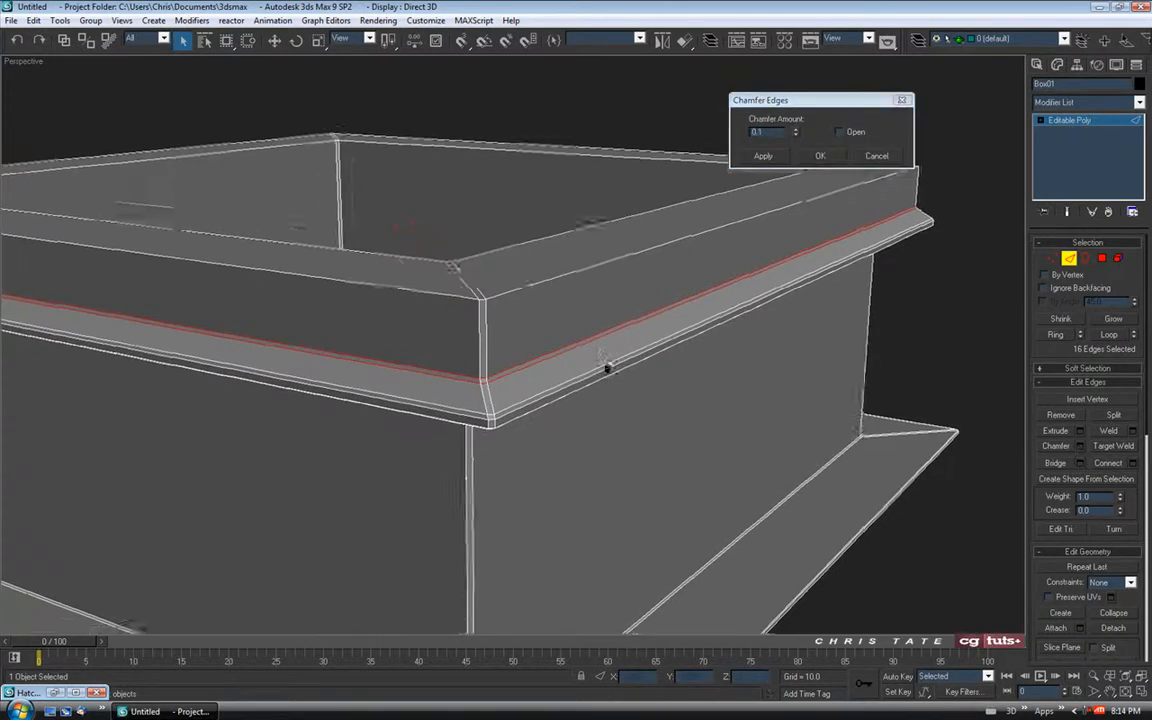
pyautogui.moveTo(610, 365); pyautogui.dragTo(698, 310, button='middle')
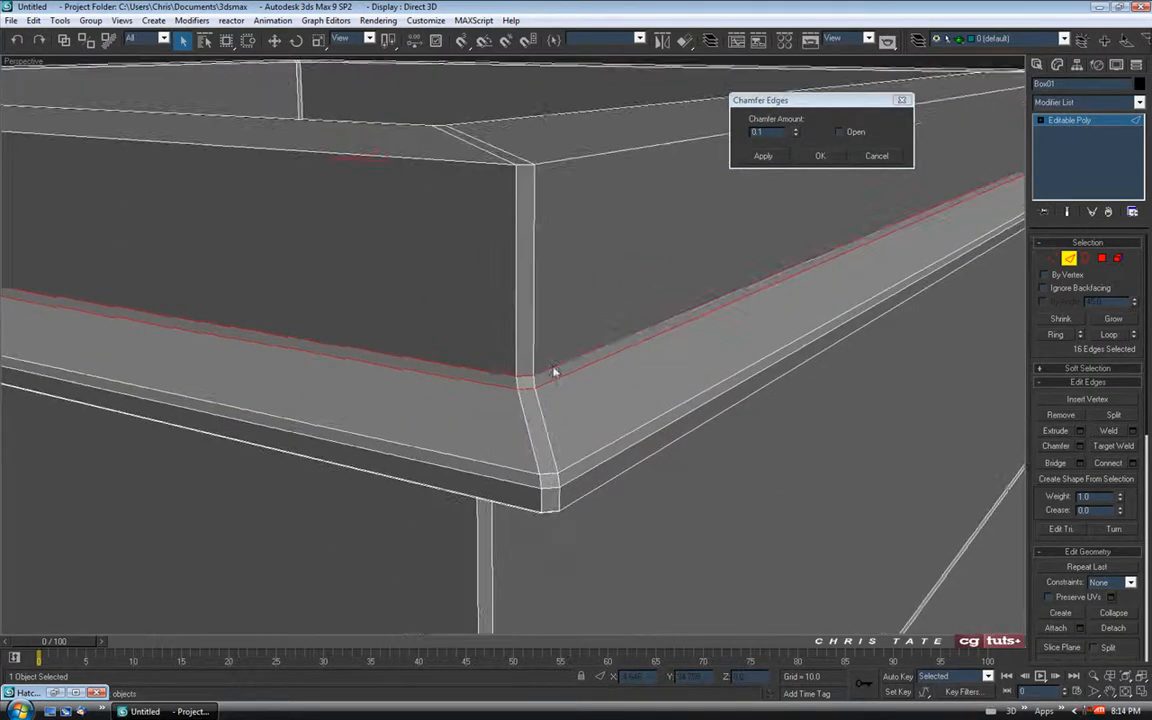
pyautogui.click(797, 136)
pyautogui.moveTo(797, 136); pyautogui.dragTo(797, 160)
pyautogui.moveTo(797, 160); pyautogui.dragTo(727, 356, button='middle')
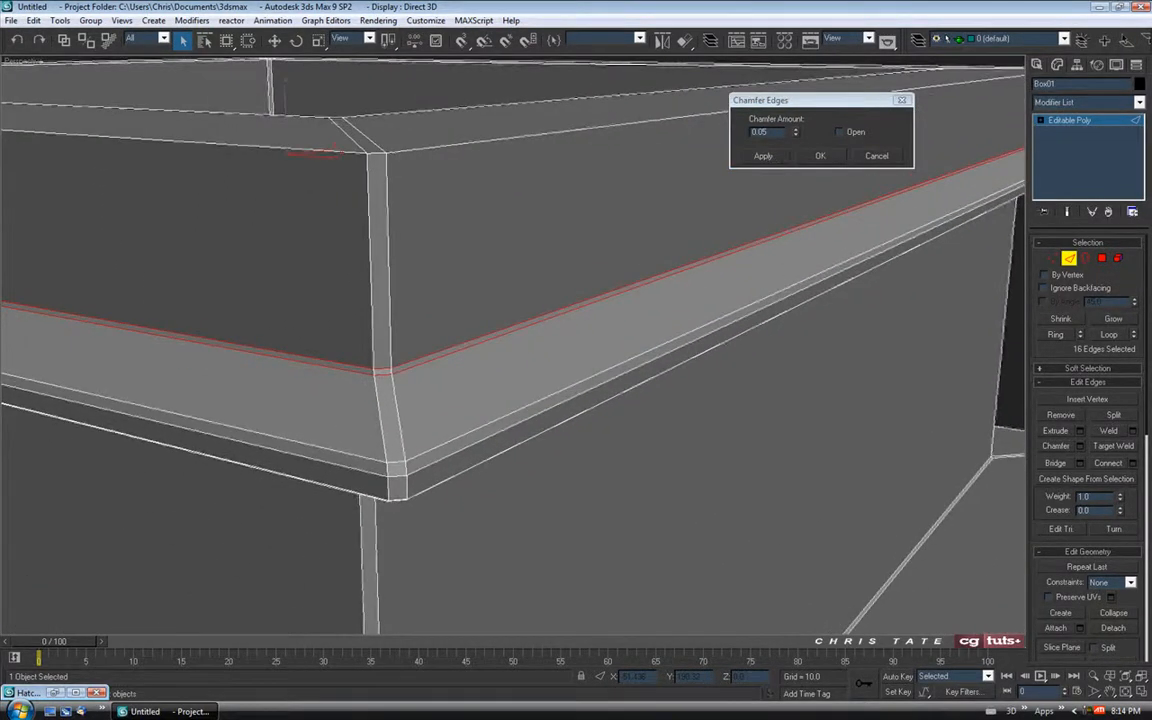
pyautogui.click(819, 156)
pyautogui.keyDown('alt'); pyautogui.moveTo(710, 360); pyautogui.dragTo(703, 295, button='middle'); pyautogui.keyUp('alt')
pyautogui.scroll(-3, 678, 319)
pyautogui.moveTo(650, 341); pyautogui.dragTo(658, 375, button='middle')
pyautogui.press('F4')
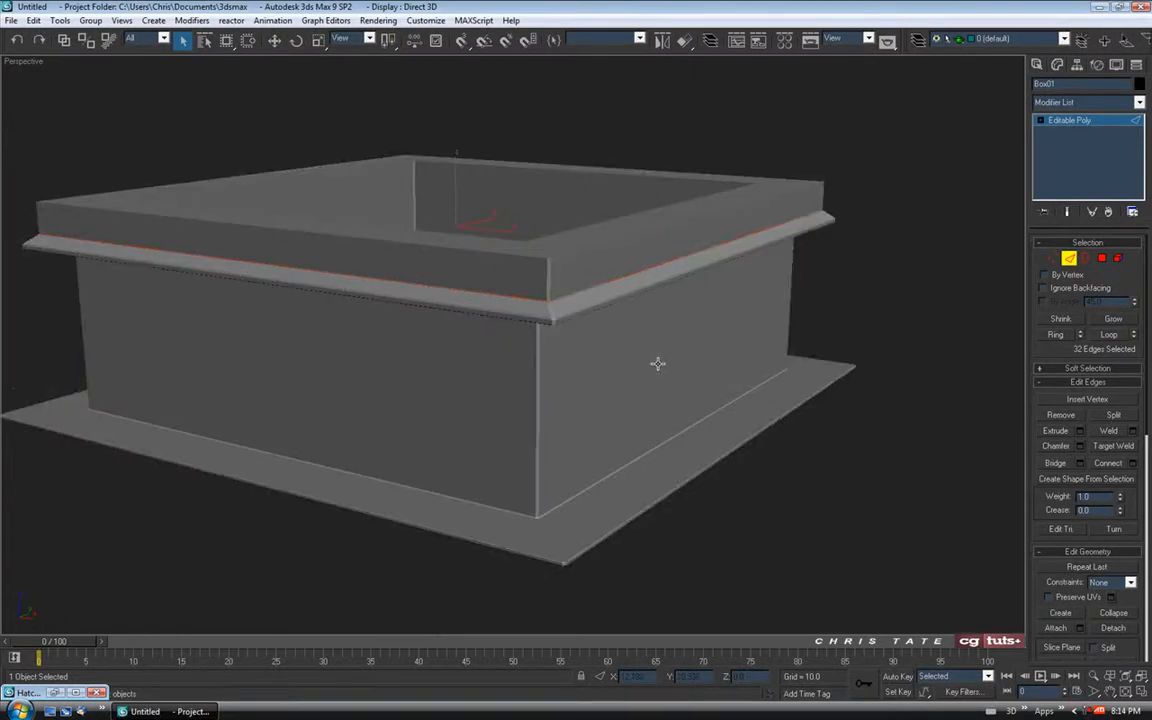
pyautogui.press('F4')
# Step: Select the outer and inner edge loops around the top of the rim and chamfer them by 0.2
pyautogui.keyDown('alt'); pyautogui.moveTo(686, 470); pyautogui.dragTo(663, 398, button='middle'); pyautogui.keyUp('alt')
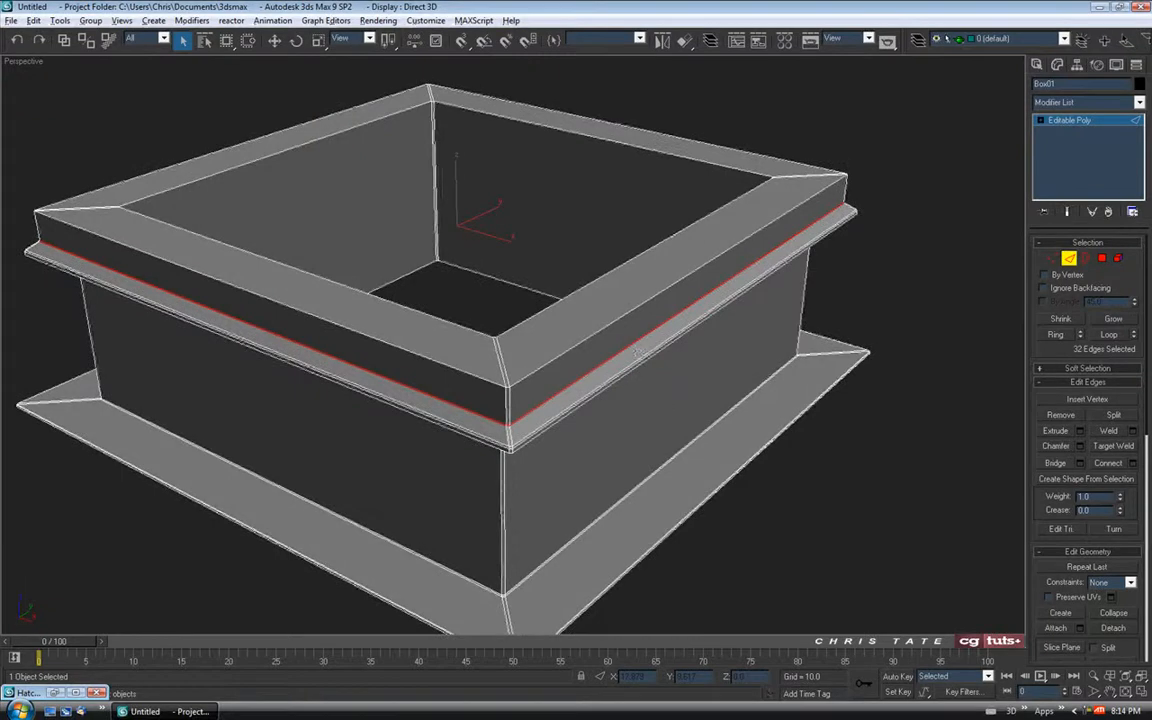
pyautogui.keyDown('alt'); pyautogui.moveTo(713, 347); pyautogui.dragTo(730, 362, button='middle'); pyautogui.keyUp('alt')
pyautogui.click(662, 334)
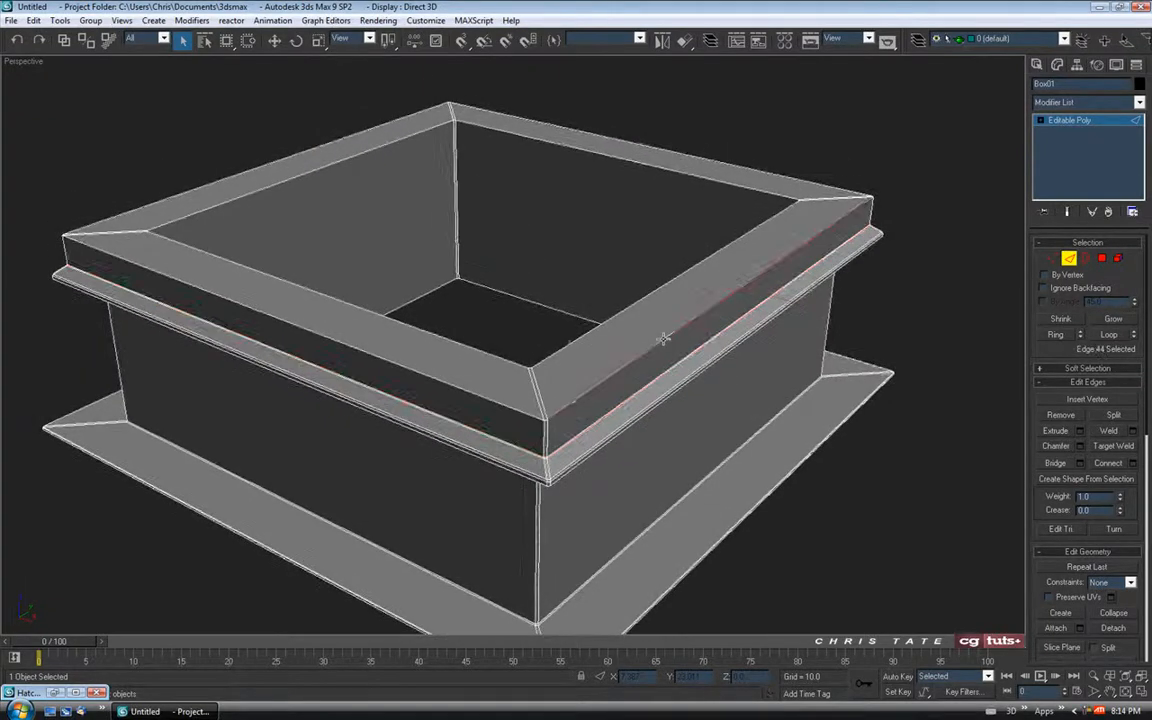
pyautogui.keyDown('ctrl'); pyautogui.click(566, 341); pyautogui.keyUp('ctrl')
pyautogui.keyDown('alt'); pyautogui.moveTo(548, 291); pyautogui.dragTo(594, 339, button='middle'); pyautogui.keyUp('alt')
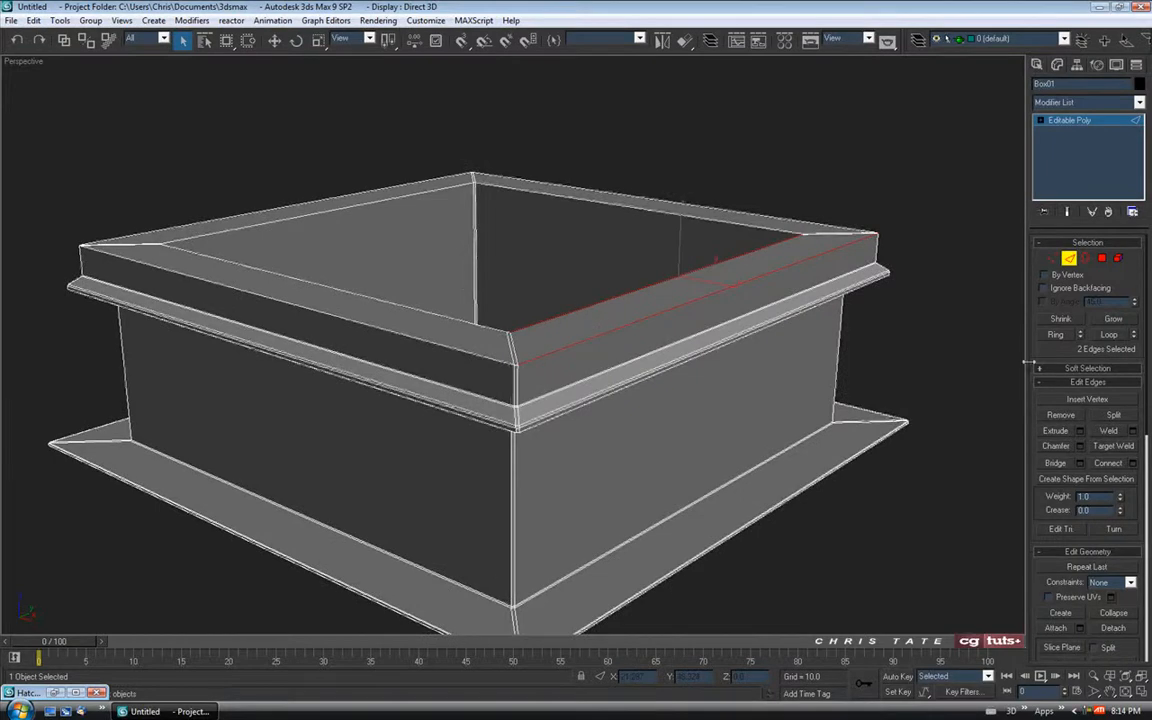
pyautogui.click(1109, 335)
pyautogui.click(1080, 446)
pyautogui.keyDown('alt'); pyautogui.moveTo(502, 338); pyautogui.dragTo(728, 310, button='middle'); pyautogui.keyUp('alt')
pyautogui.scroll(5, 597, 323)
pyautogui.moveTo(795, 134); pyautogui.dragTo(795, 118)
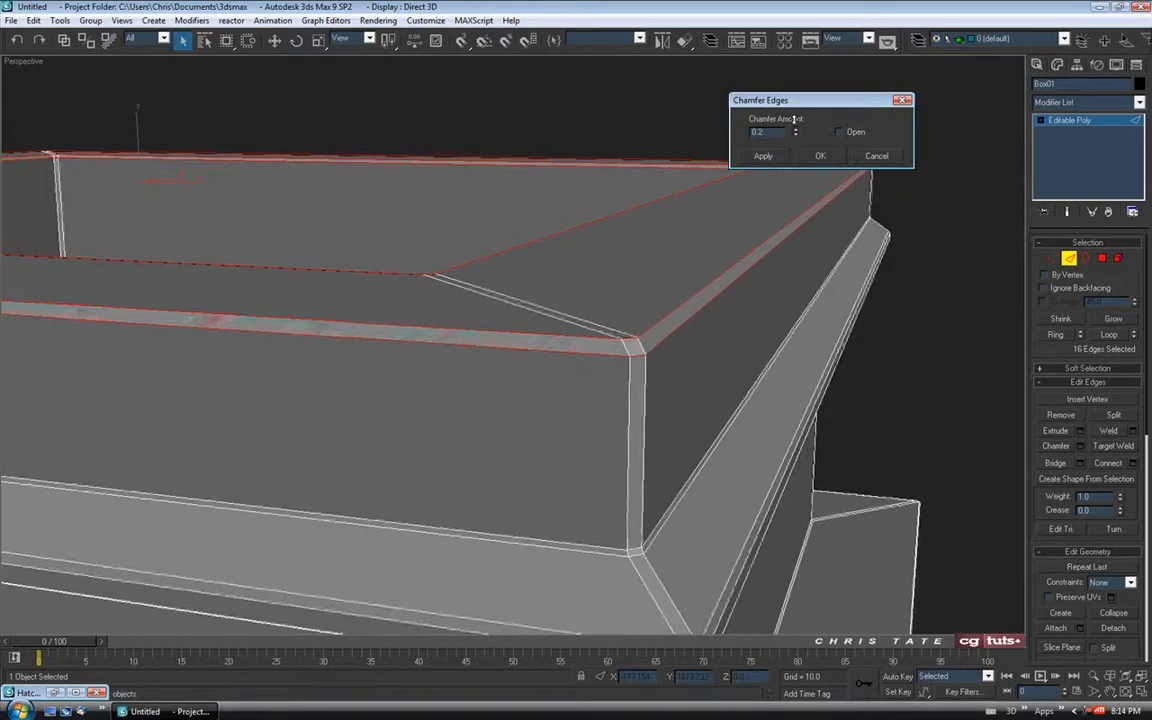
pyautogui.scroll(-4, 759, 277)
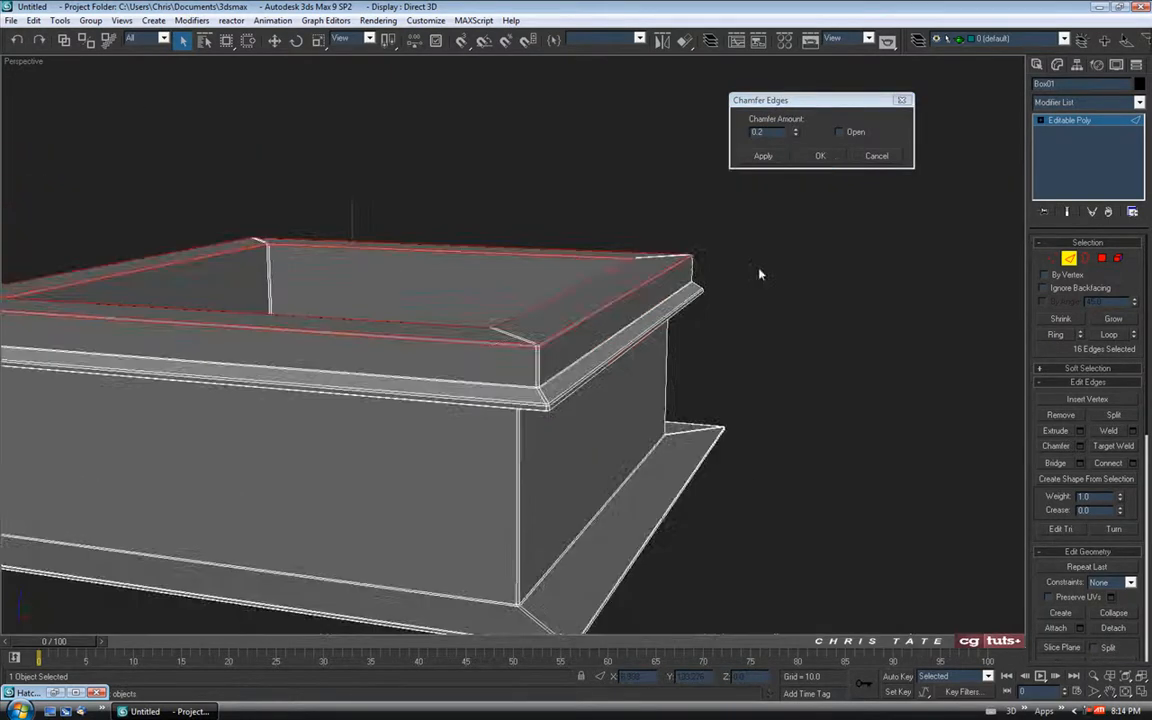
pyautogui.keyDown('alt'); pyautogui.moveTo(735, 279); pyautogui.dragTo(801, 270, button='middle'); pyautogui.keyUp('alt')
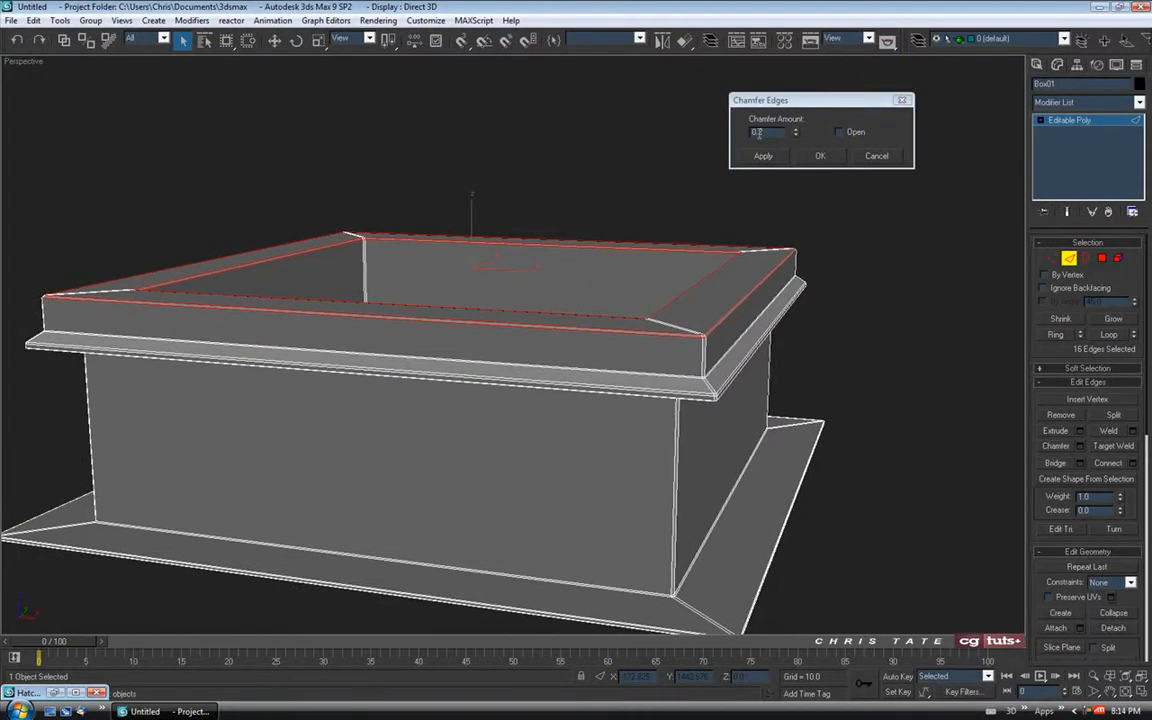
pyautogui.click(820, 156)
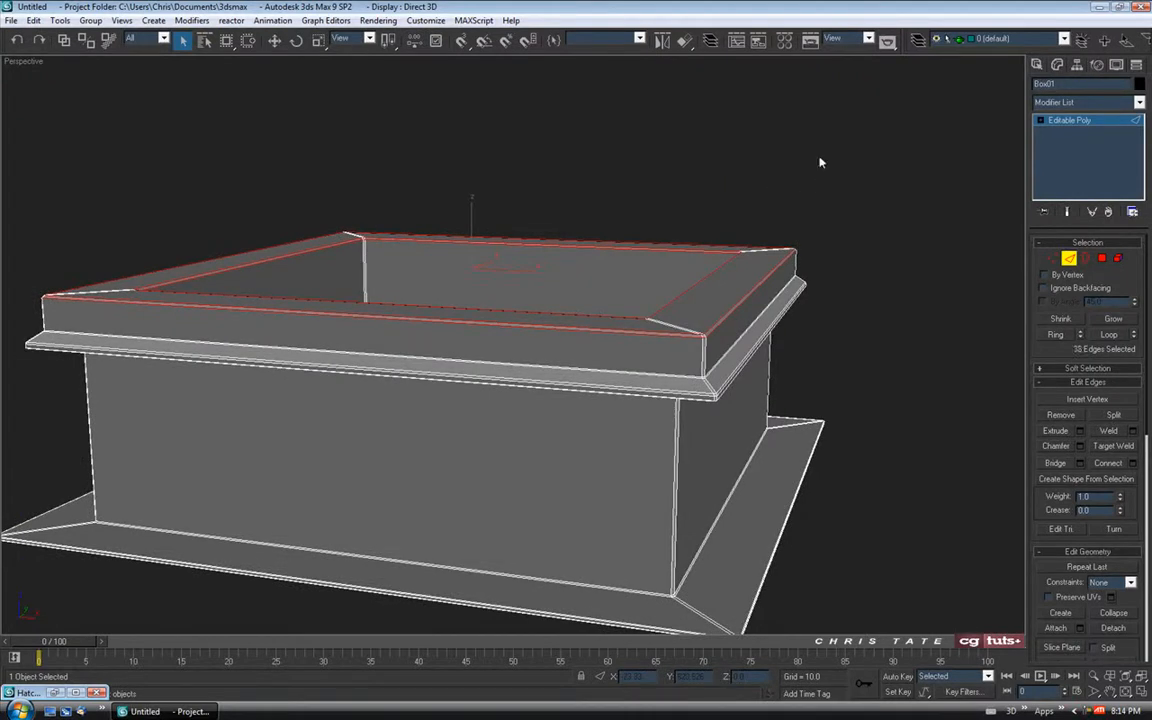
pyautogui.keyDown('alt'); pyautogui.moveTo(823, 162); pyautogui.dragTo(956, 293, button='middle'); pyautogui.keyUp('alt')
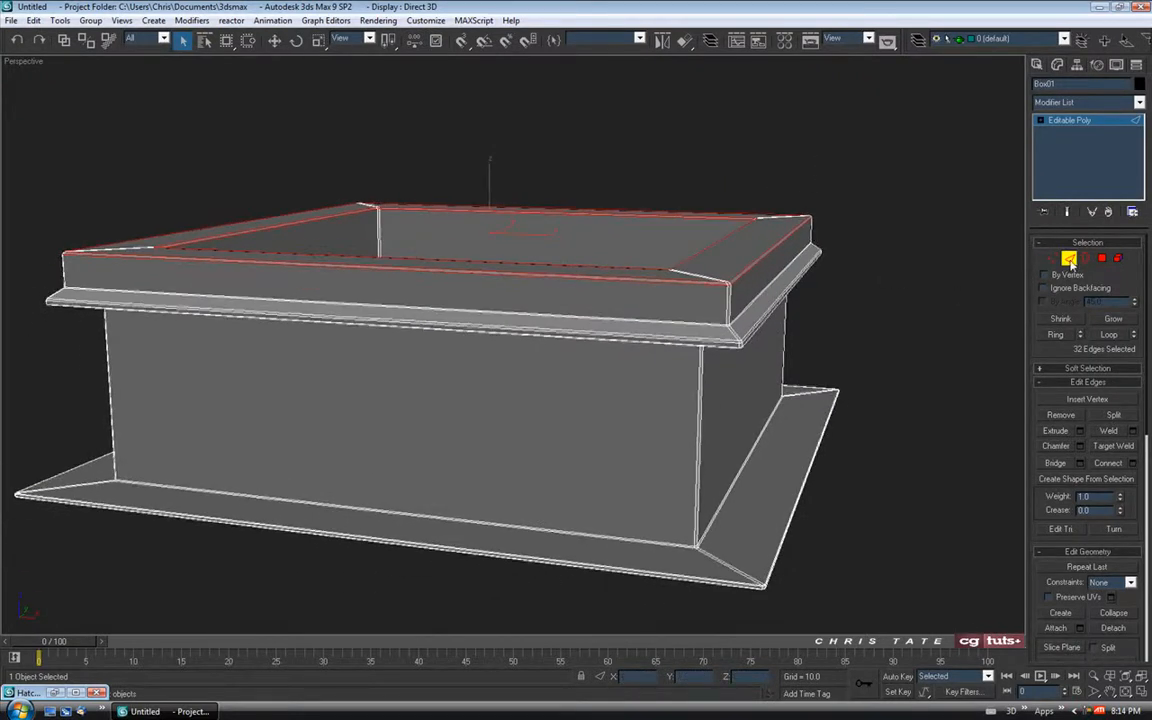
# Step: Leave edge editing, deselect the object and compare the chamfered frame's shading with and without edged faces
pyautogui.click(1071, 263)
pyautogui.keyDown('alt'); pyautogui.moveTo(935, 238); pyautogui.dragTo(897, 254, button='middle'); pyautogui.keyUp('alt')
pyautogui.click(894, 254)
pyautogui.scroll(-3, 836, 252)
pyautogui.moveTo(733, 266)
pyautogui.keyDown('alt'); pyautogui.mouseDown(button='middle')
pyautogui.moveTo(714, 298)
pyautogui.moveTo(720, 284)
pyautogui.mouseUp(button='middle'); pyautogui.keyUp('alt')
pyautogui.press('F4')
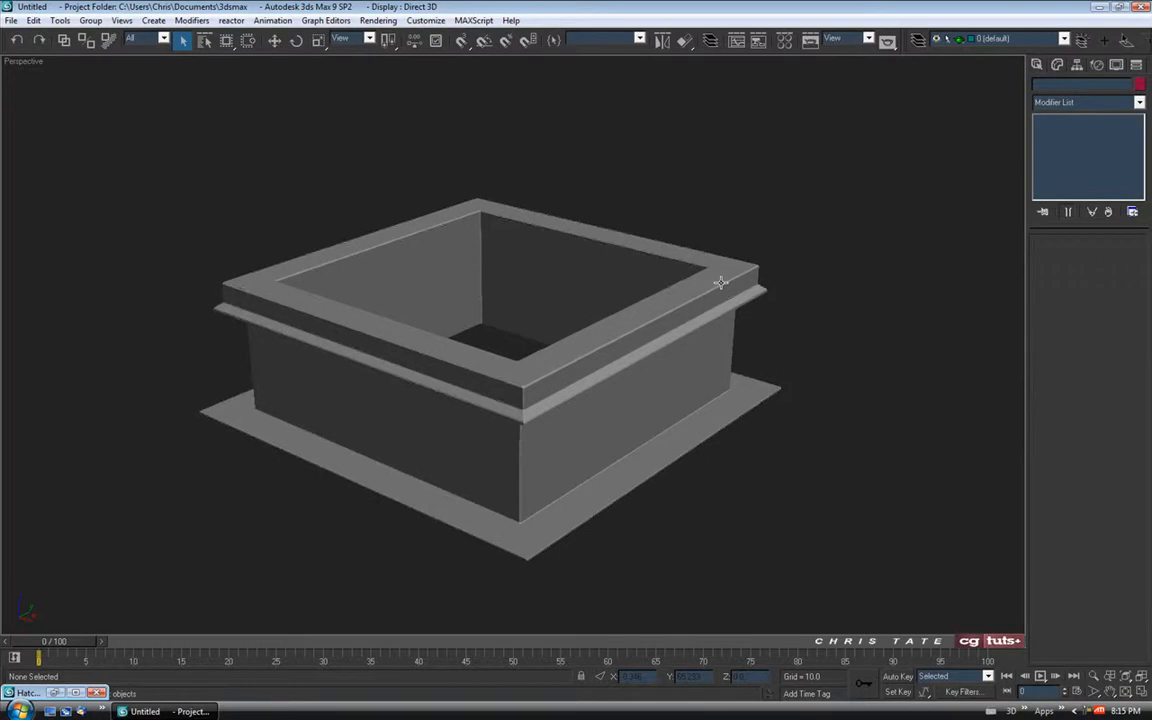
pyautogui.press('F4')
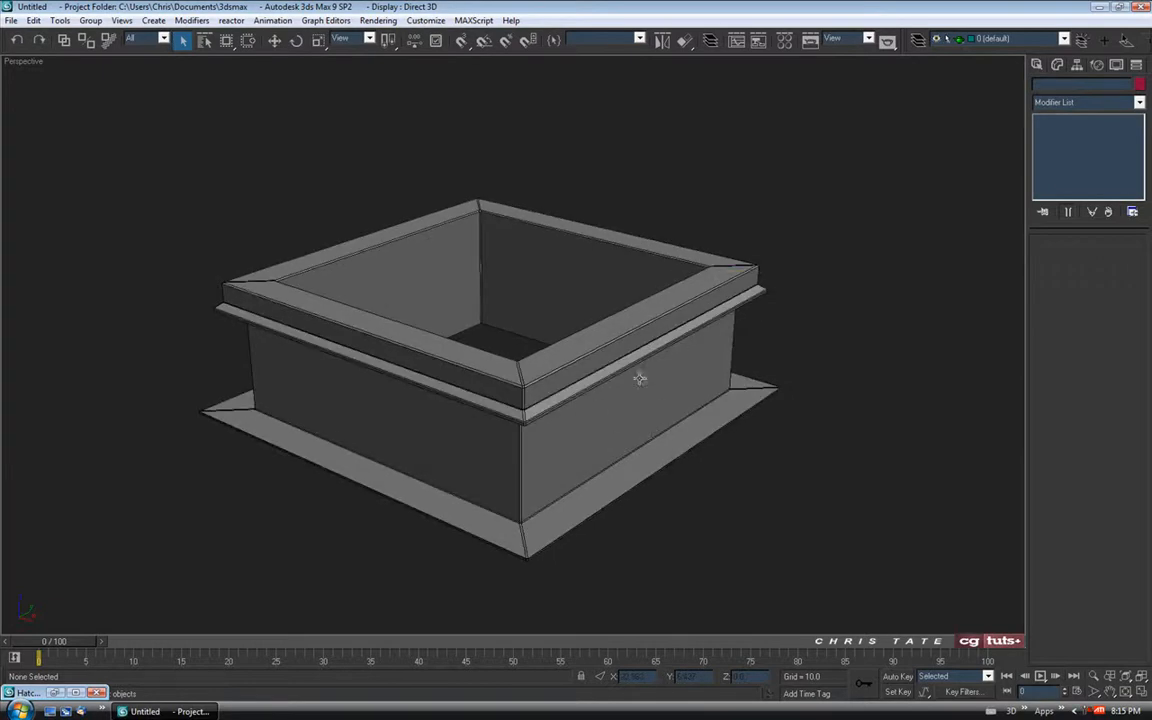
pyautogui.press('F4')
pyautogui.press('F4')
pyautogui.press('F4')
pyautogui.moveTo(636, 391); pyautogui.dragTo(668, 296, button='middle')
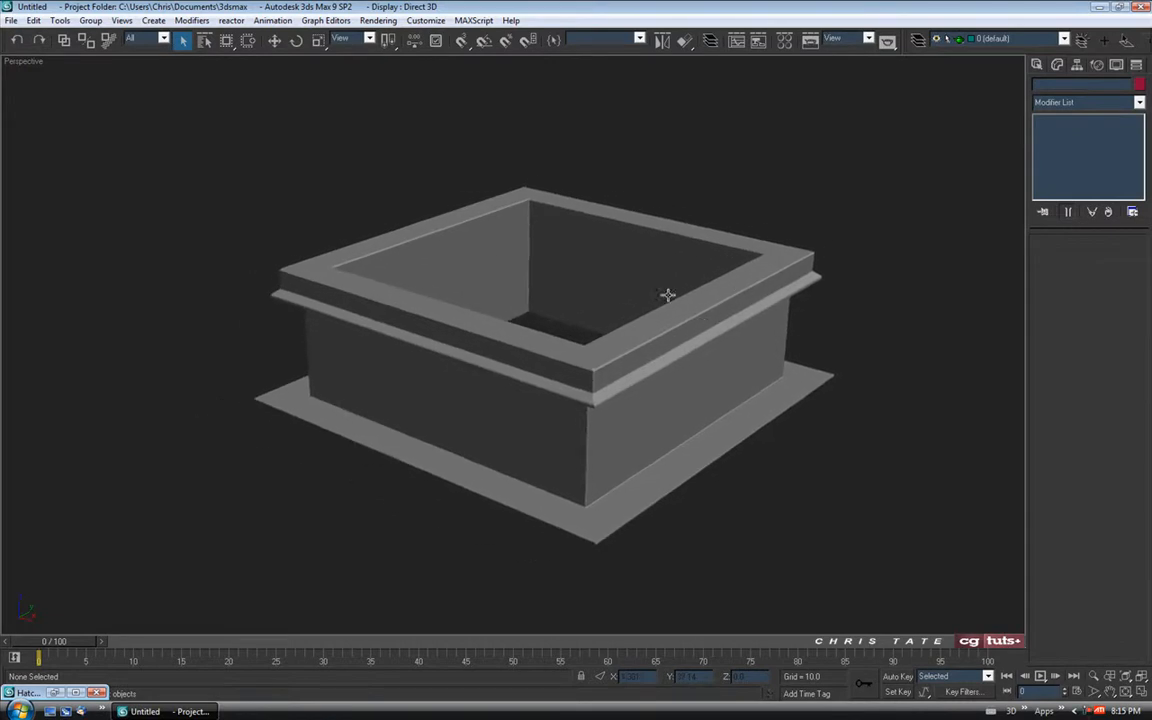
# Step: Select the chamfered frame and rename it as Hatch
pyautogui.click(692, 387)
pyautogui.keyDown('alt'); pyautogui.moveTo(669, 391); pyautogui.dragTo(679, 368, button='middle'); pyautogui.keyUp('alt')
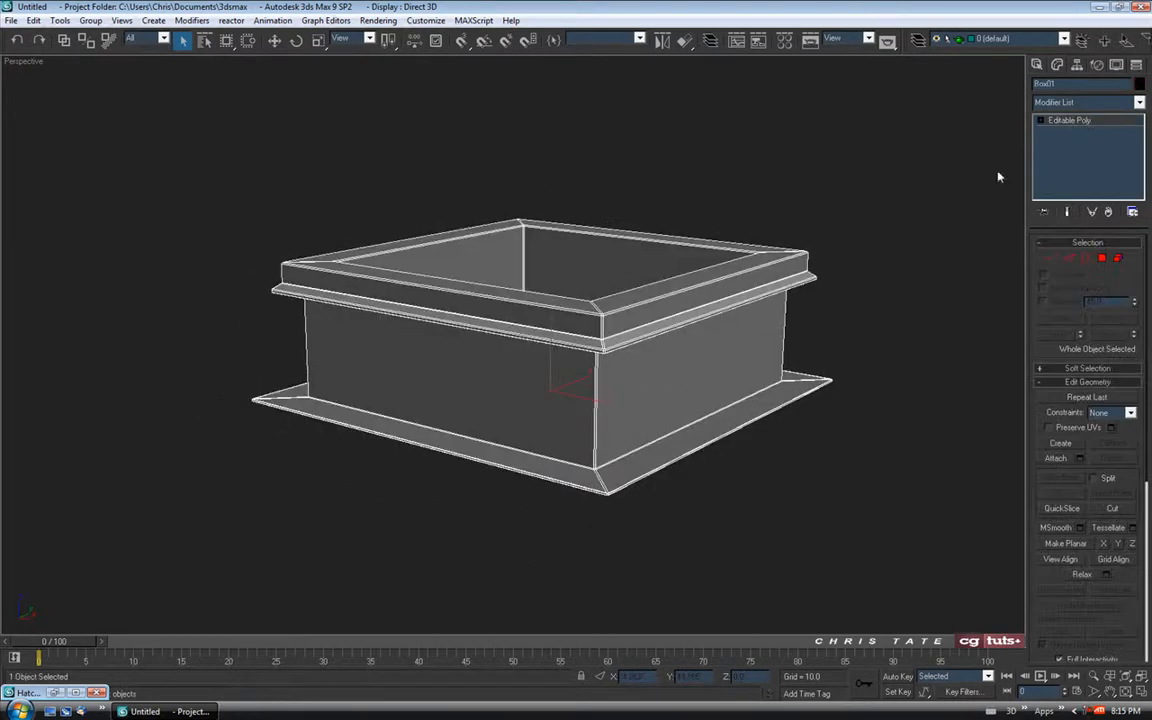
pyautogui.click(1040, 84)
pyautogui.write('Pol')
pyautogui.keyDown('alt'); pyautogui.moveTo(547, 330); pyautogui.dragTo(524, 377, button='middle'); pyautogui.keyUp('alt')
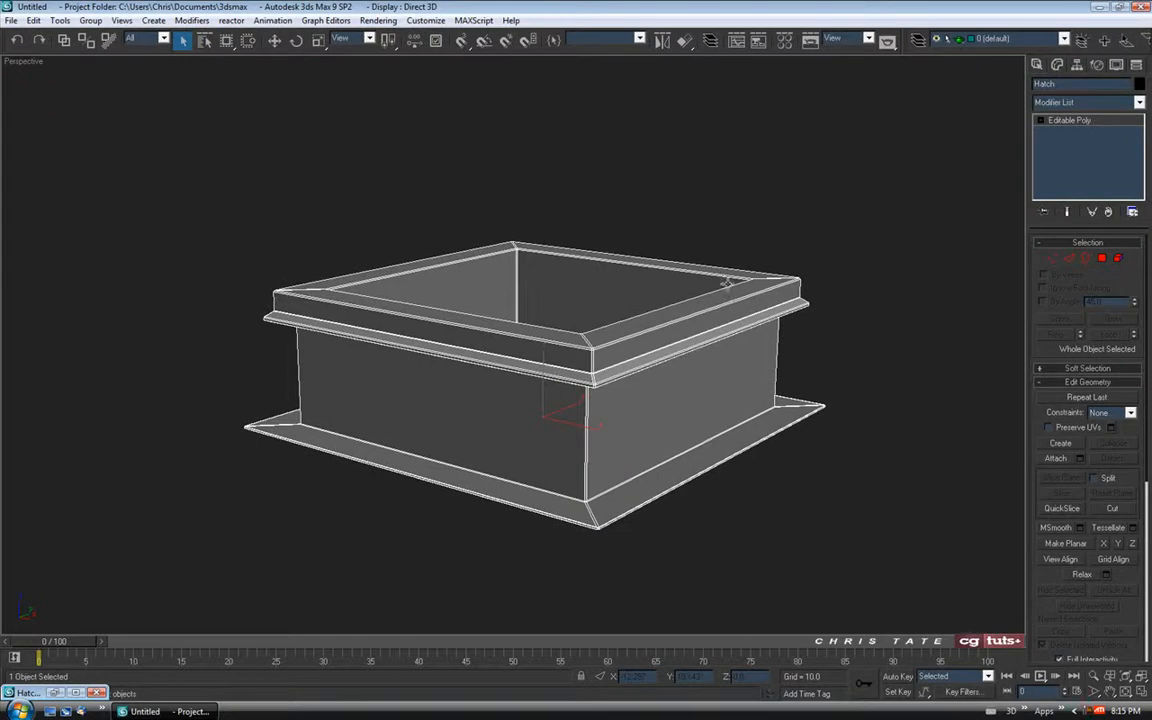
# Step: Center the Hatch object's pivot point to the object and leave pivot editing
pyautogui.click(1077, 66)
pyautogui.click(1086, 152)
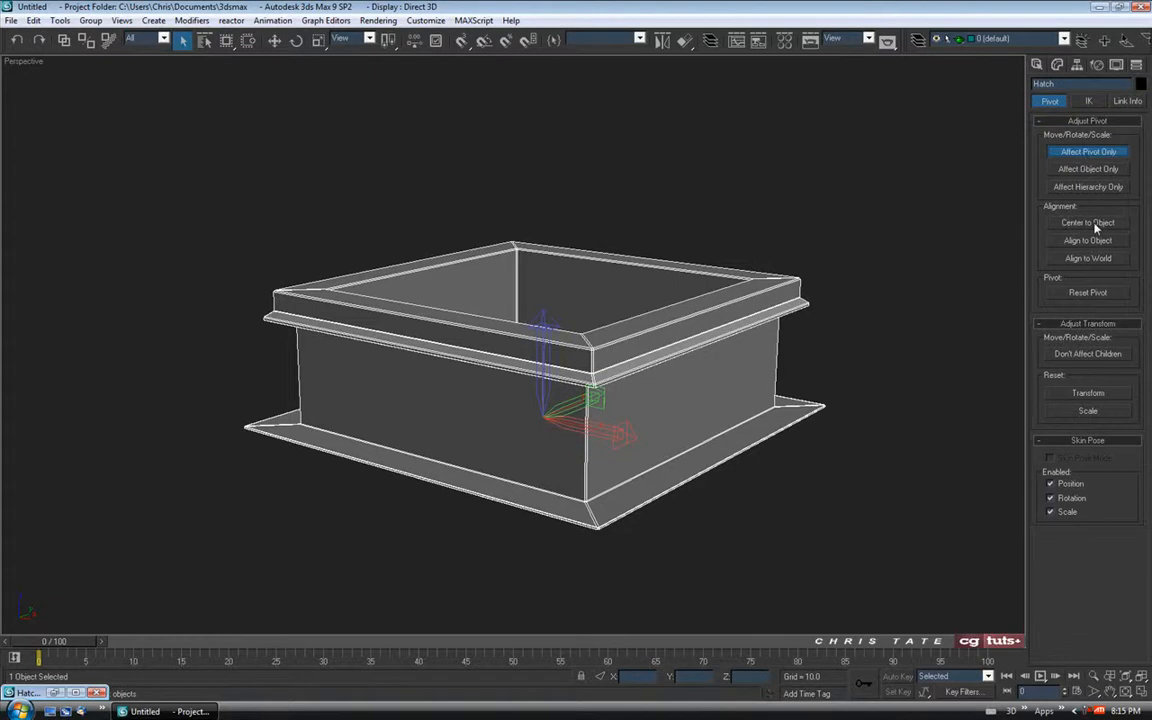
pyautogui.click(1093, 223)
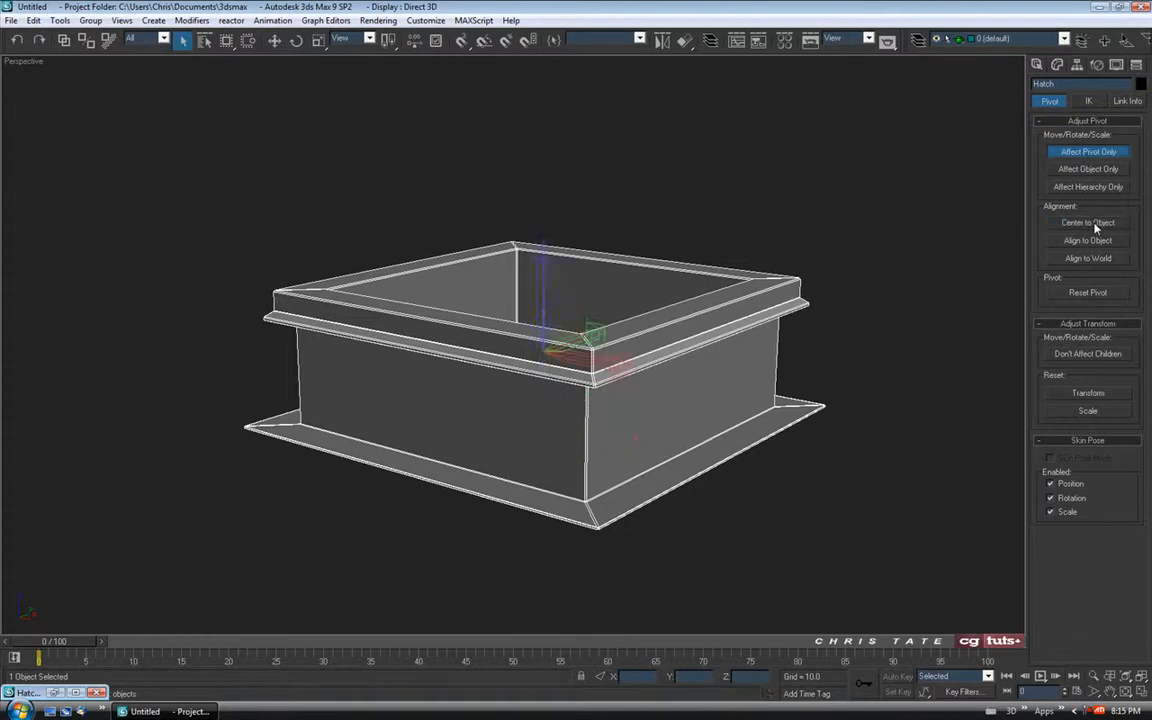
pyautogui.click(1087, 152)
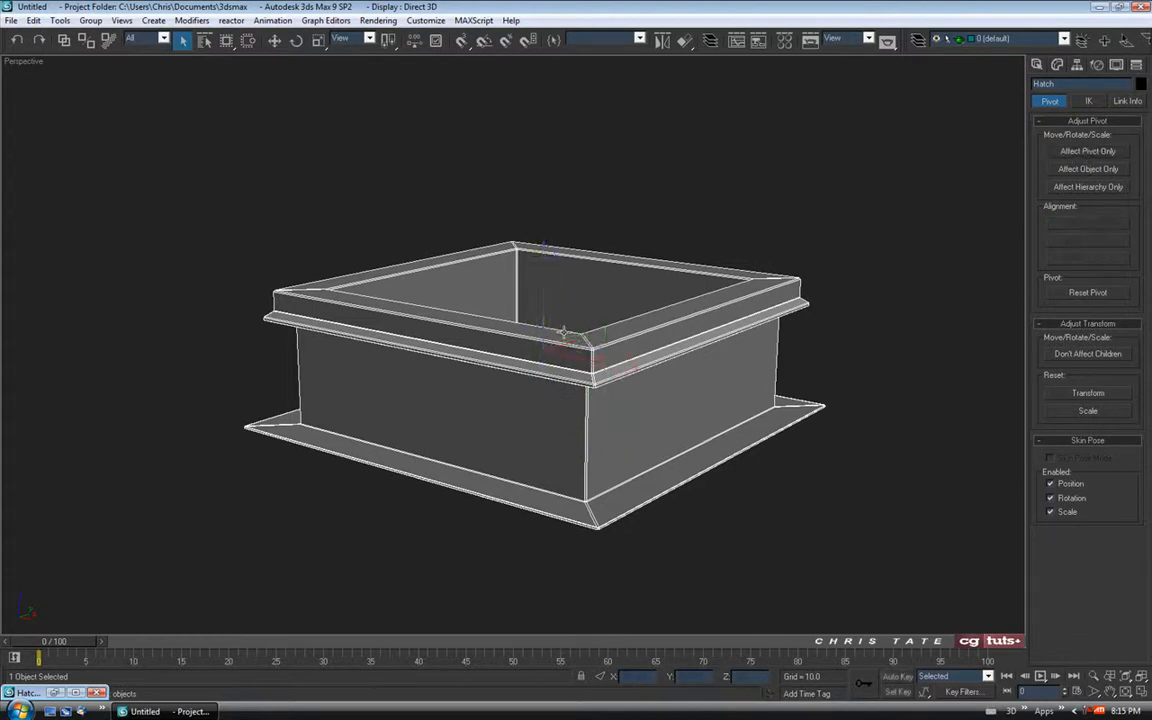
pyautogui.keyDown('alt'); pyautogui.moveTo(510, 308); pyautogui.dragTo(674, 298, button='middle'); pyautogui.keyUp('alt')
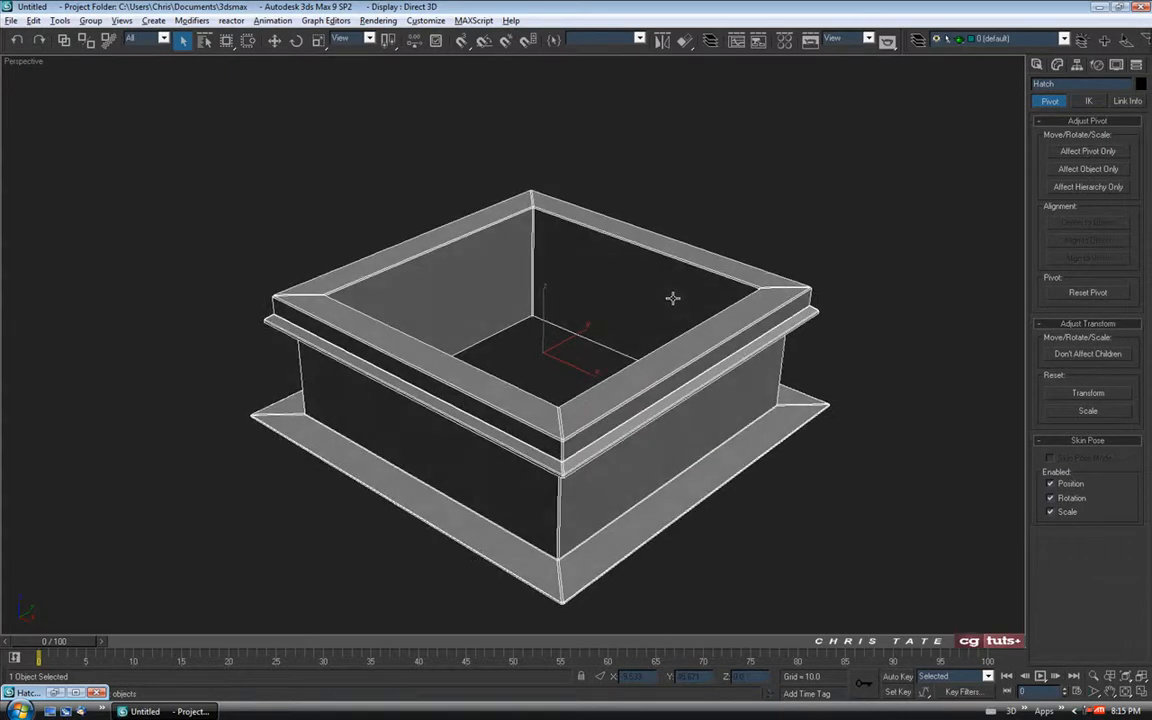
# Step: Save the scene as Roof_Hatch_100.max in a new Roof_Hatch folder inside the scenes folder
pyautogui.click(1037, 64)
pyautogui.keyDown('alt'); pyautogui.moveTo(945, 176); pyautogui.dragTo(781, 306, button='middle'); pyautogui.keyUp('alt')
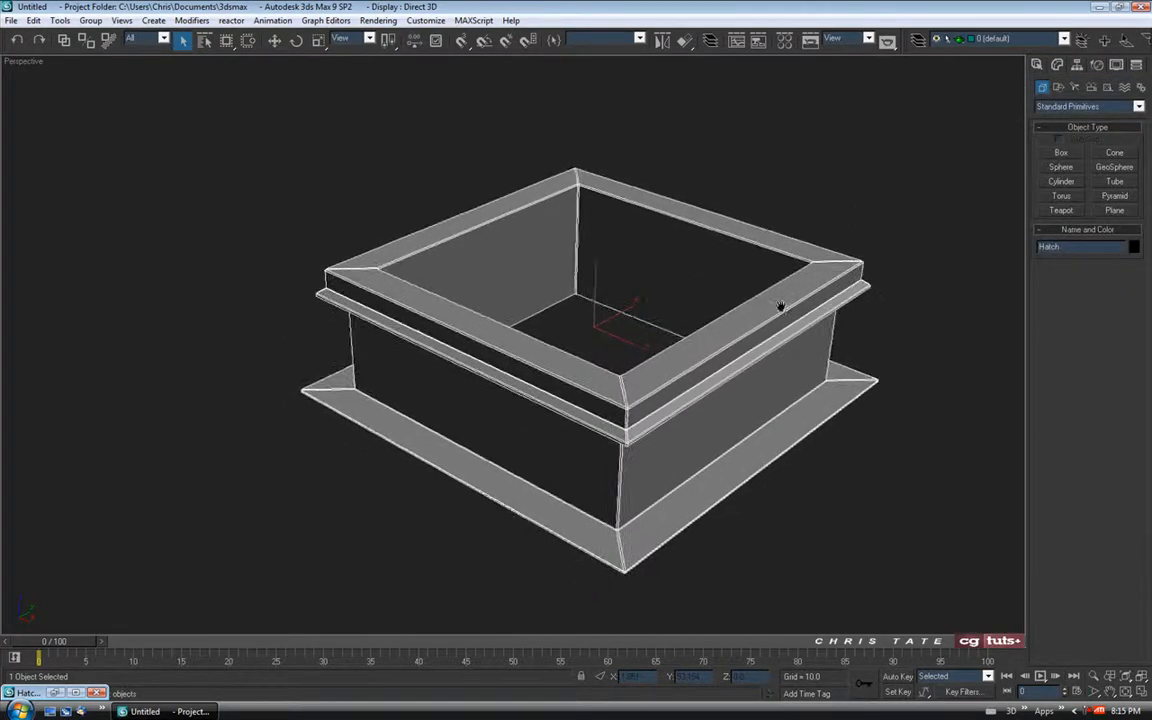
pyautogui.click(12, 20)
pyautogui.click(18, 119)
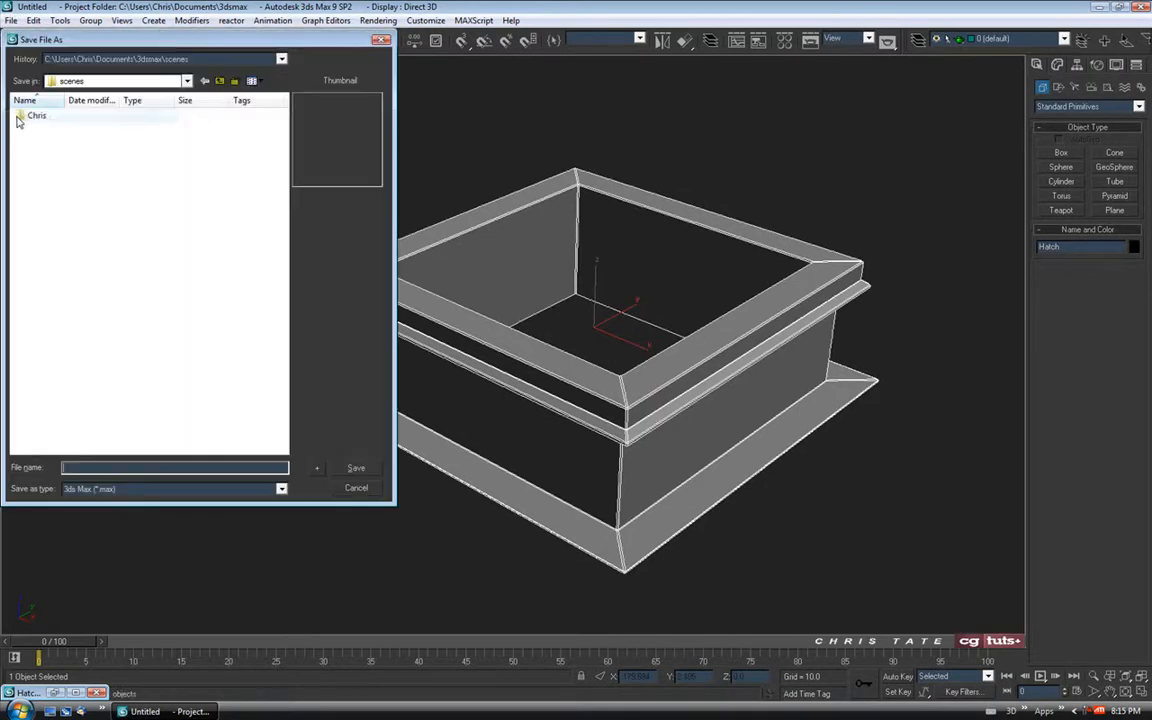
pyautogui.click(233, 80)
pyautogui.write('Roof_Hatch')
pyautogui.moveTo(72, 129); pyautogui.dragTo(28, 134)
pyautogui.hotkey('ctrl', 'c')
pyautogui.press('Return')
pyautogui.press('Return')
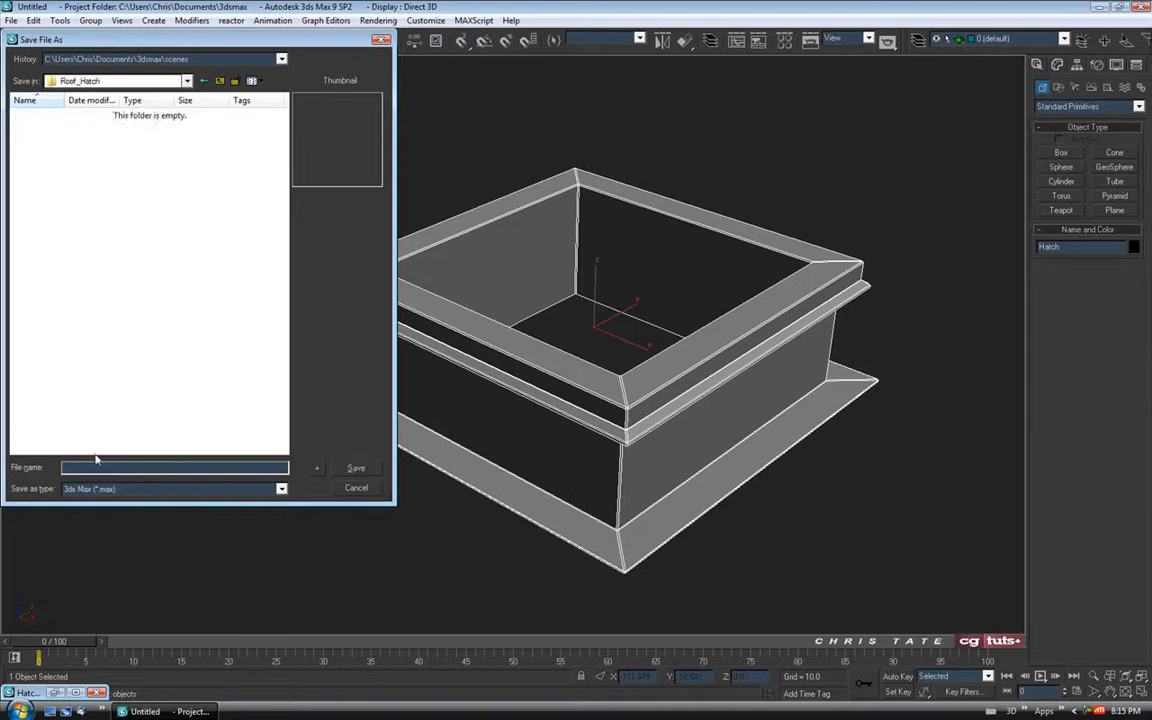
pyautogui.hotkey('ctrl', 'v')
pyautogui.click(355, 470)
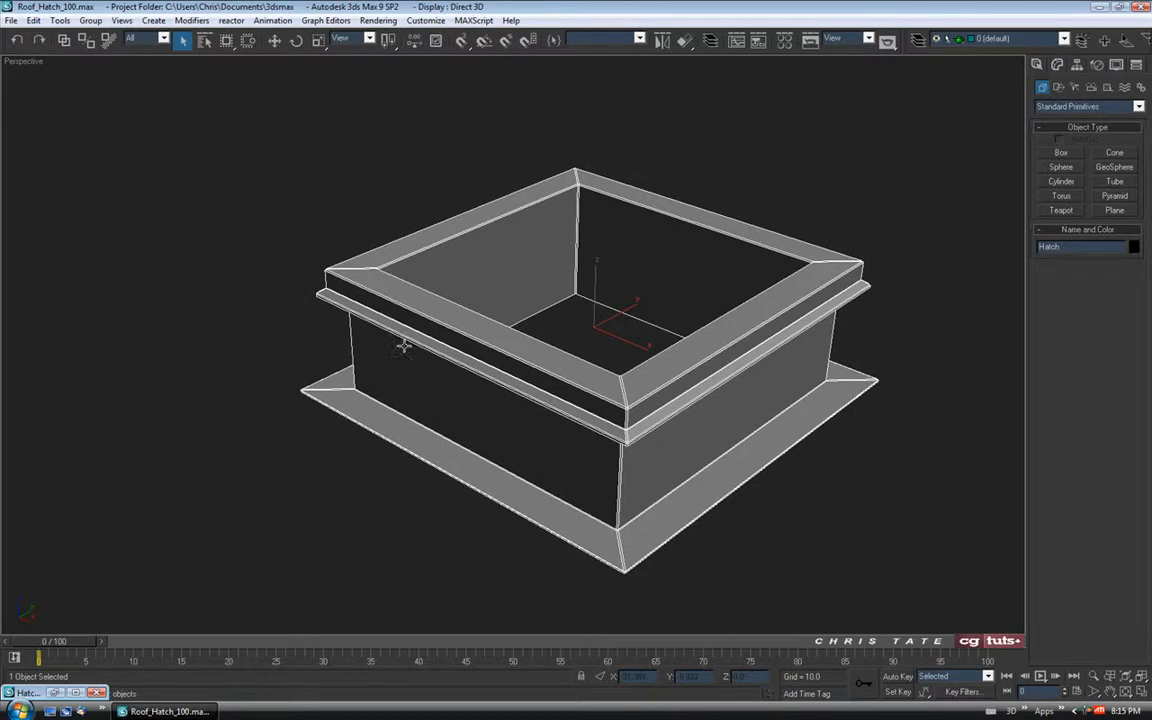
# Step: Deselect the hatch and examine the lid and frame in the Hatch Closed.JPG reference photo
pyautogui.moveTo(470, 411)
pyautogui.keyDown('alt'); pyautogui.mouseDown(button='middle')
pyautogui.moveTo(500, 410)
pyautogui.moveTo(504, 393)
pyautogui.moveTo(527, 411)
pyautogui.moveTo(512, 424)
pyautogui.moveTo(562, 456)
pyautogui.mouseUp(button='middle'); pyautogui.keyUp('alt')
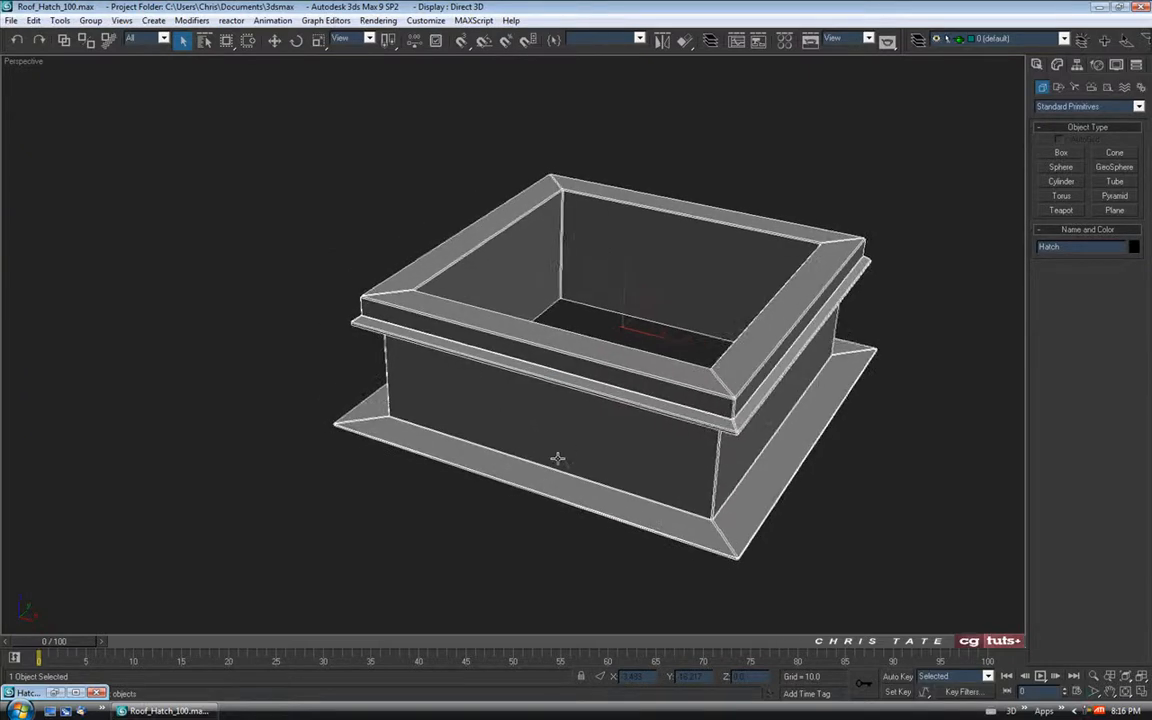
pyautogui.click(400, 551)
pyautogui.moveTo(455, 527); pyautogui.dragTo(584, 455, button='middle')
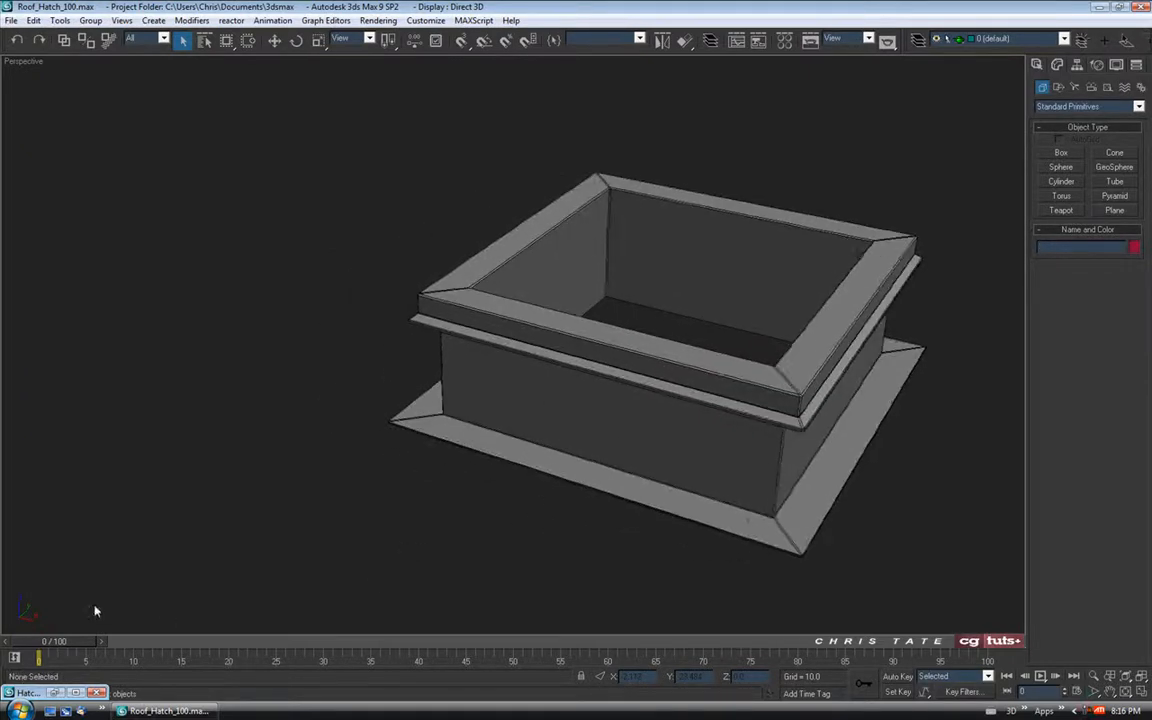
pyautogui.click(55, 692)
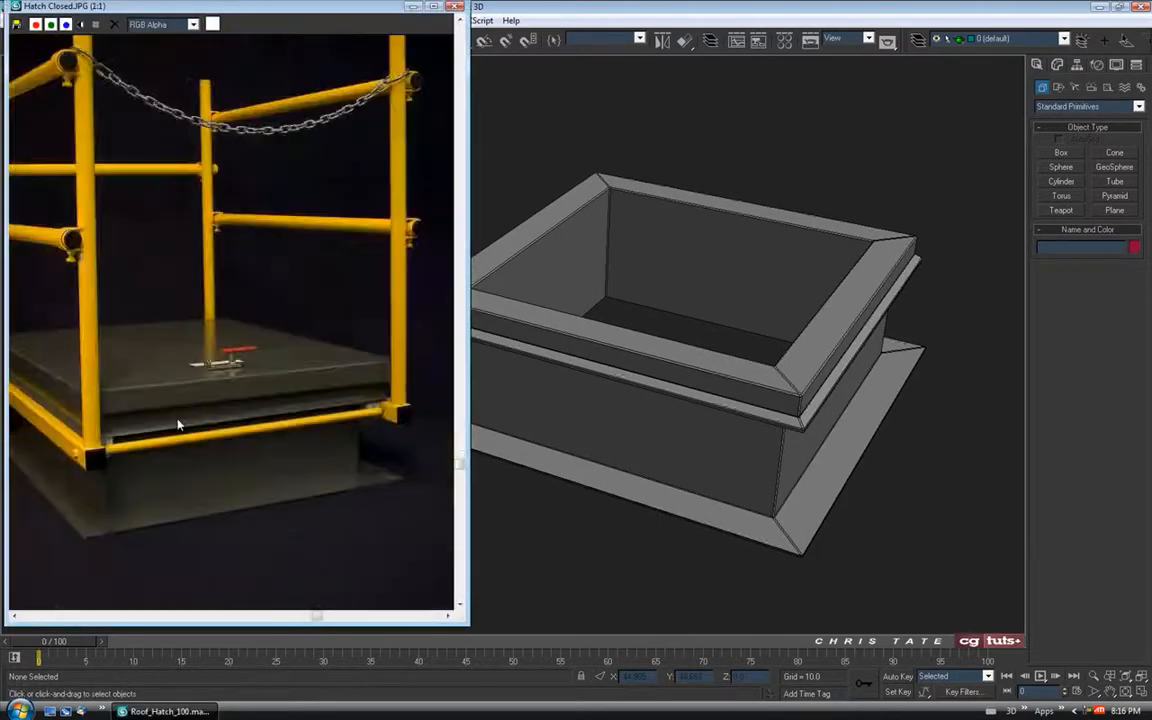
pyautogui.moveTo(189, 447); pyautogui.dragTo(222, 501, button='middle')
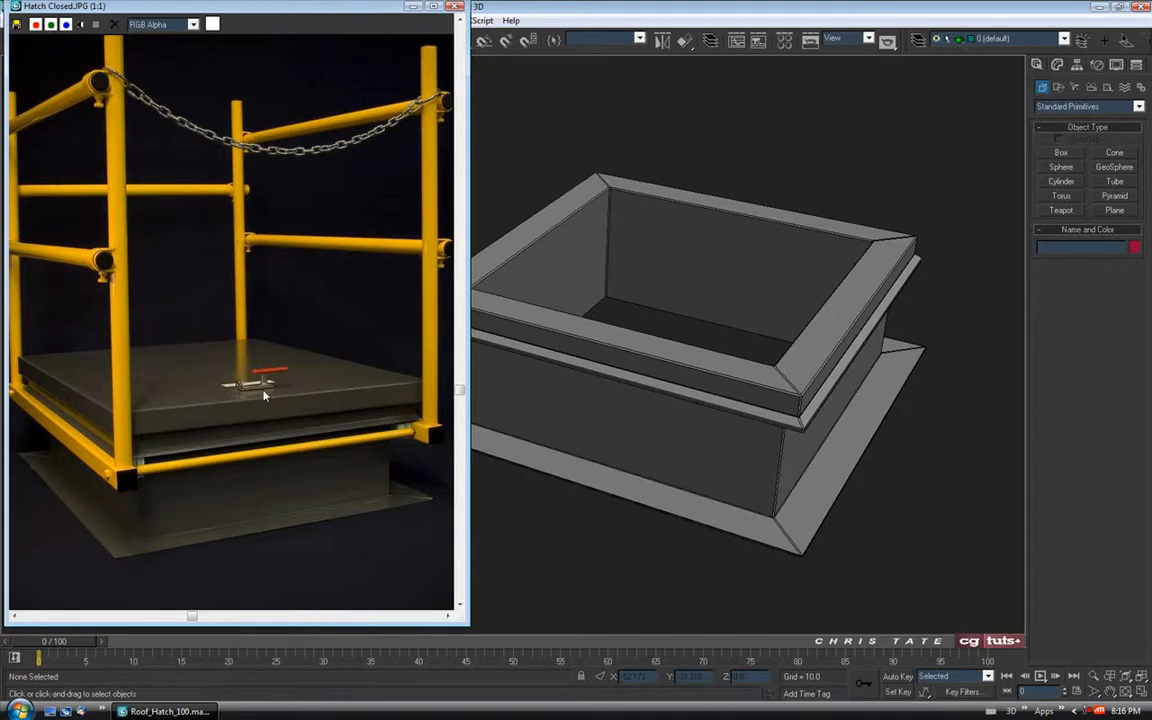
pyautogui.moveTo(167, 428); pyautogui.dragTo(204, 399)
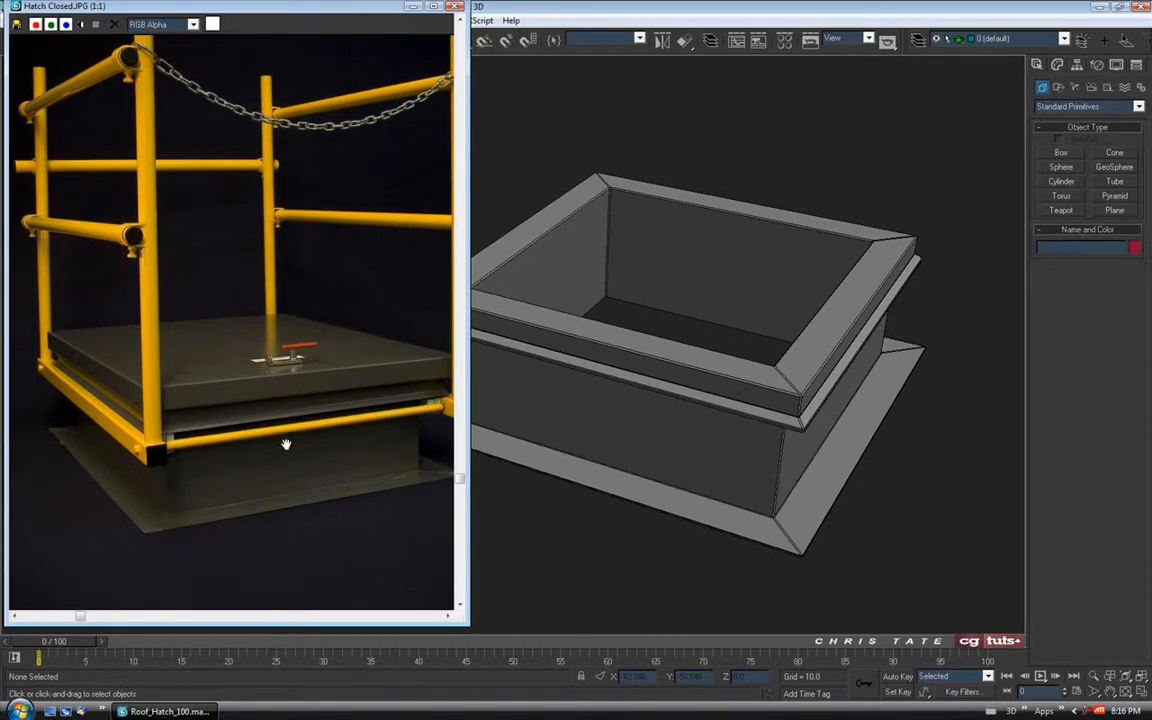
pyautogui.moveTo(287, 443); pyautogui.dragTo(256, 450)
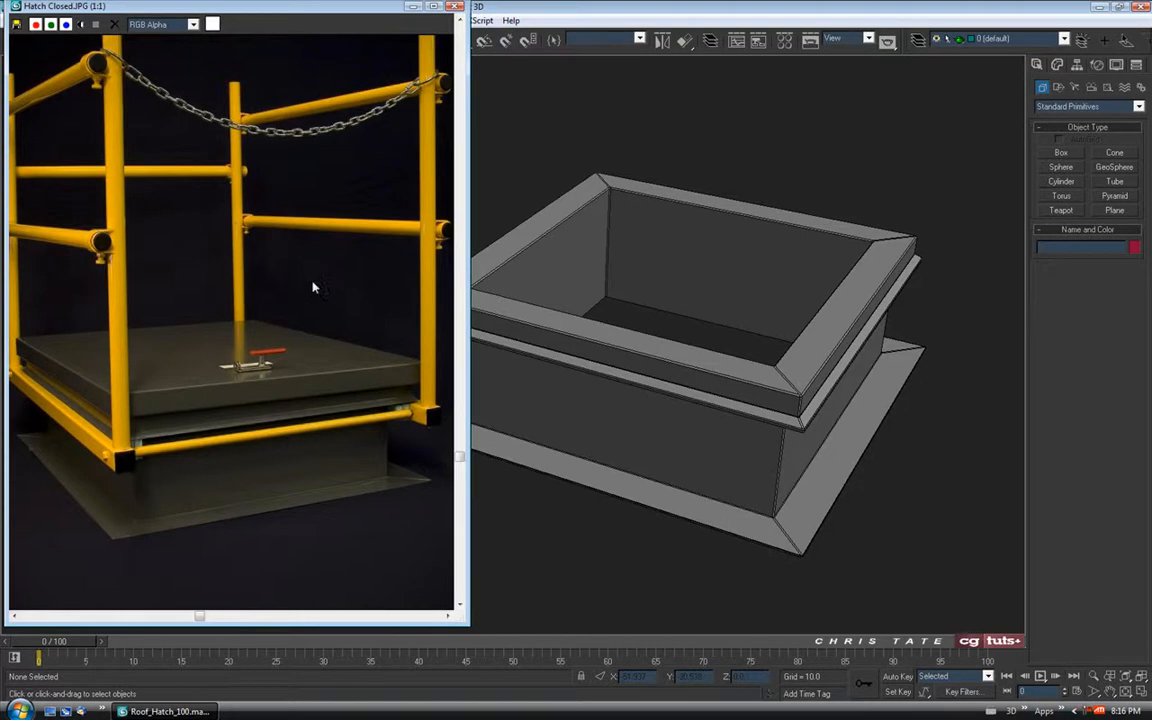
pyautogui.click(413, 7)
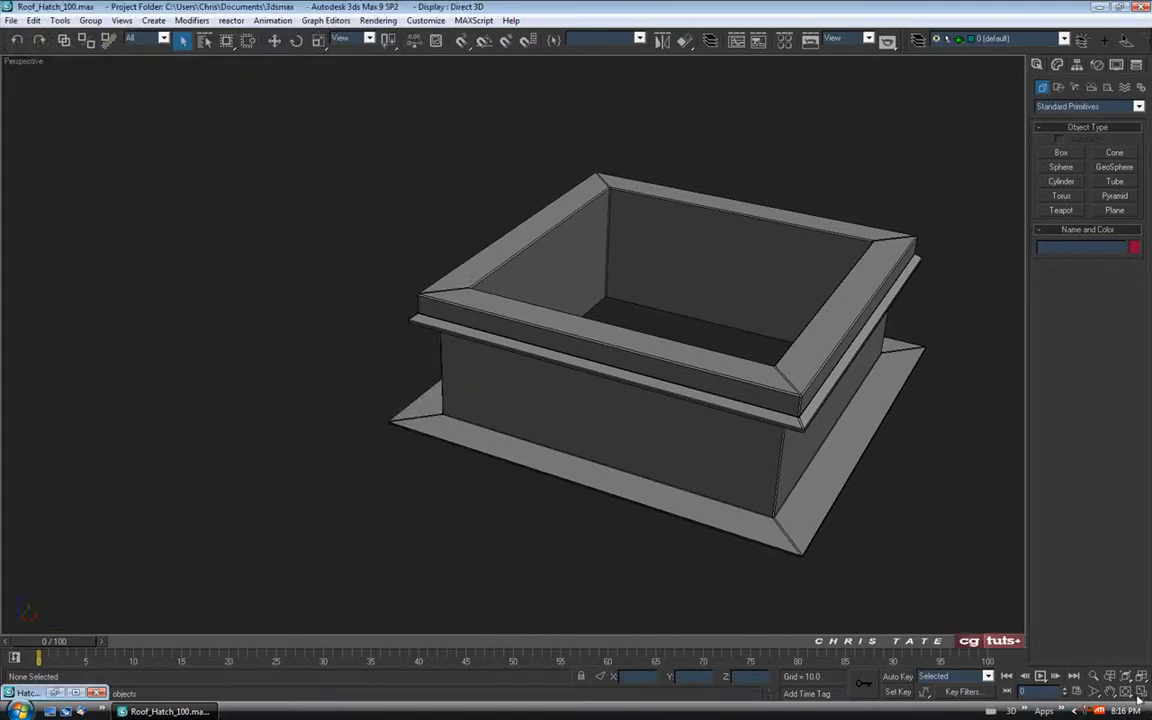
# Step: Create a square box in the Top view extending beyond the hatch base, about 67.6 by 67.6 and 2.9 high
pyautogui.click(1140, 692)
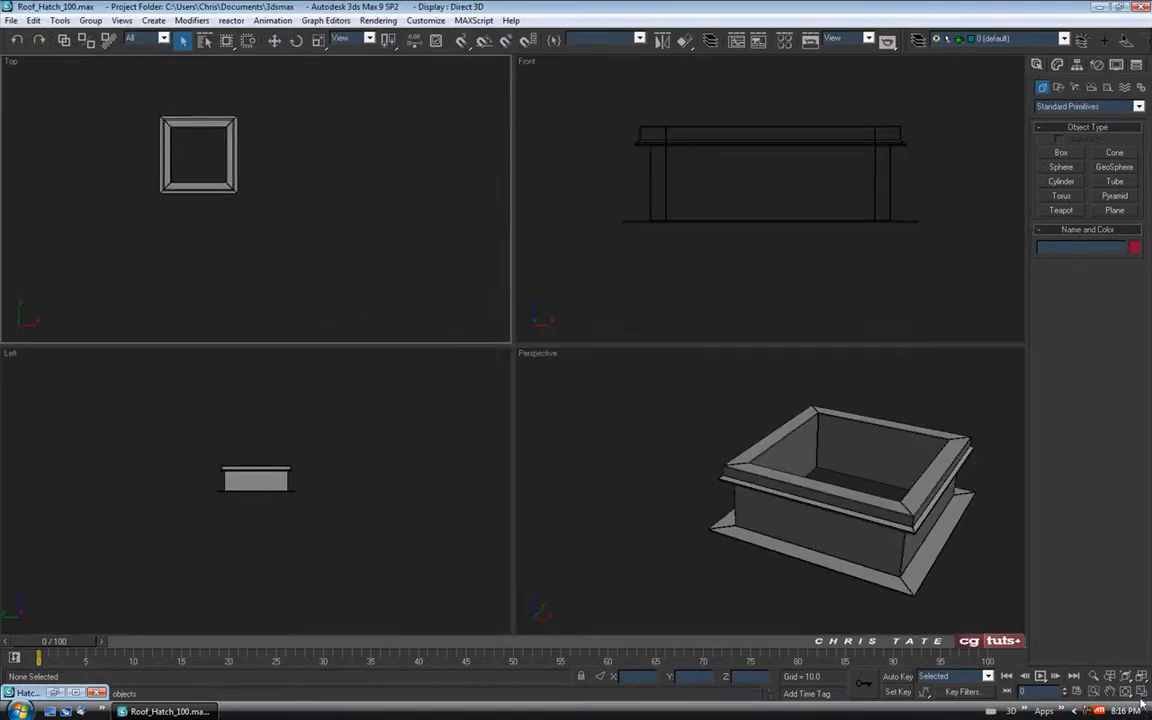
pyautogui.click(1141, 696)
pyautogui.moveTo(558, 372); pyautogui.dragTo(653, 432, button='middle')
pyautogui.scroll(4, 645, 426)
pyautogui.moveTo(547, 352); pyautogui.dragTo(599, 414, button='middle')
pyautogui.scroll(2, 570, 390)
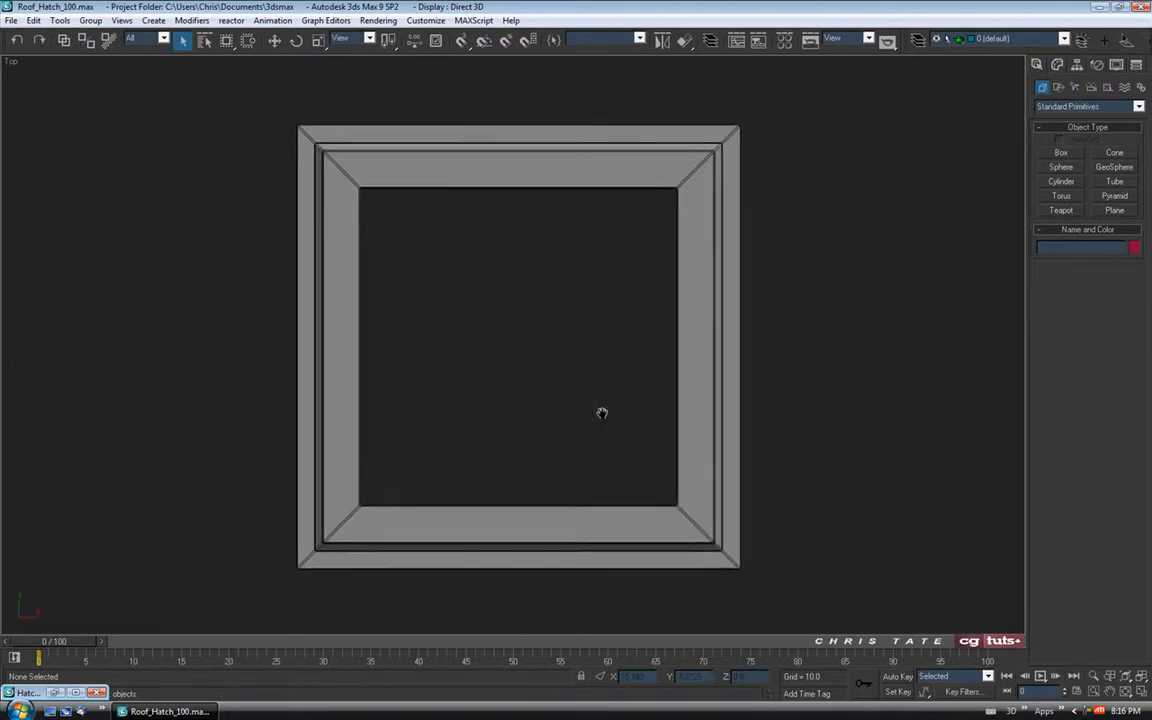
pyautogui.click(1061, 154)
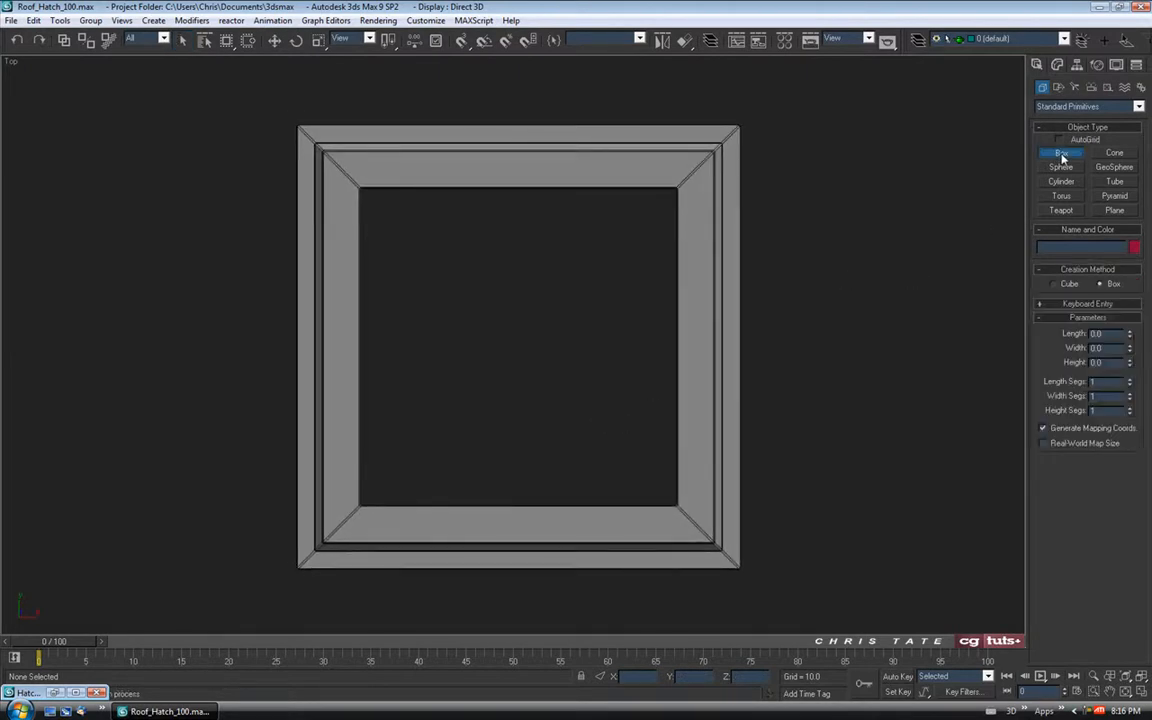
pyautogui.moveTo(273, 103); pyautogui.dragTo(762, 592)
pyautogui.click(762, 571)
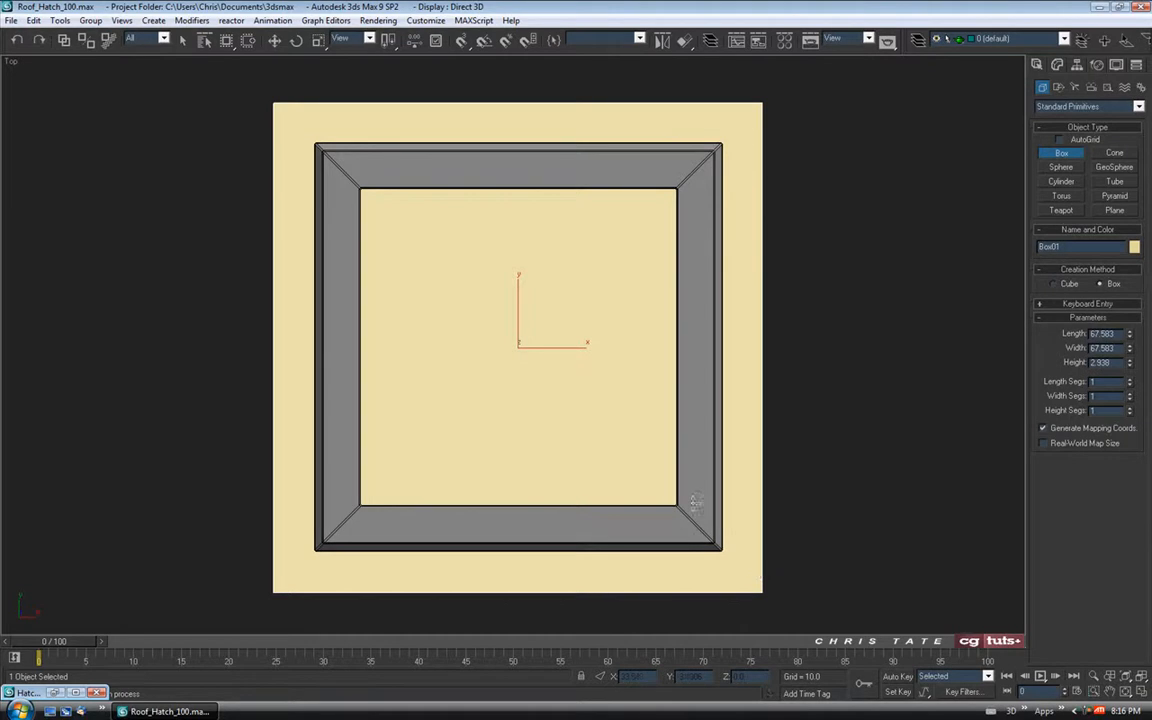
pyautogui.moveTo(672, 414); pyautogui.dragTo(635, 404, button='middle')
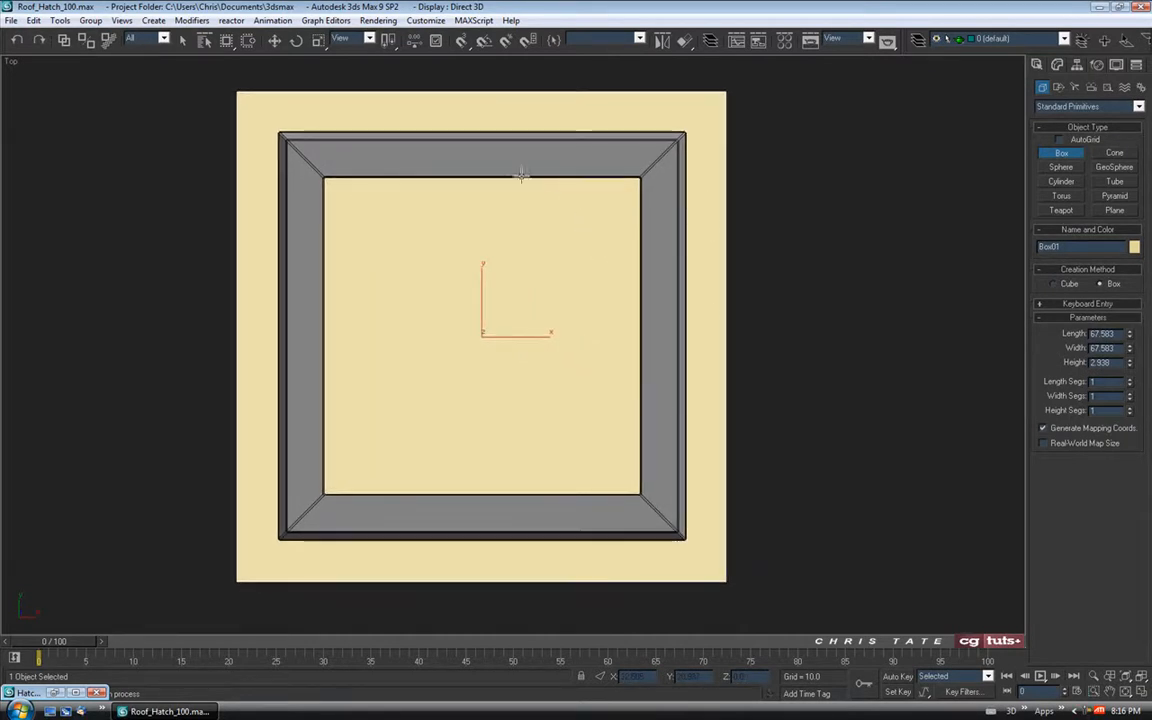
# Step: Centre the new box on the world origin by setting its X and Y positions to 0
pyautogui.rightClick(274, 41)
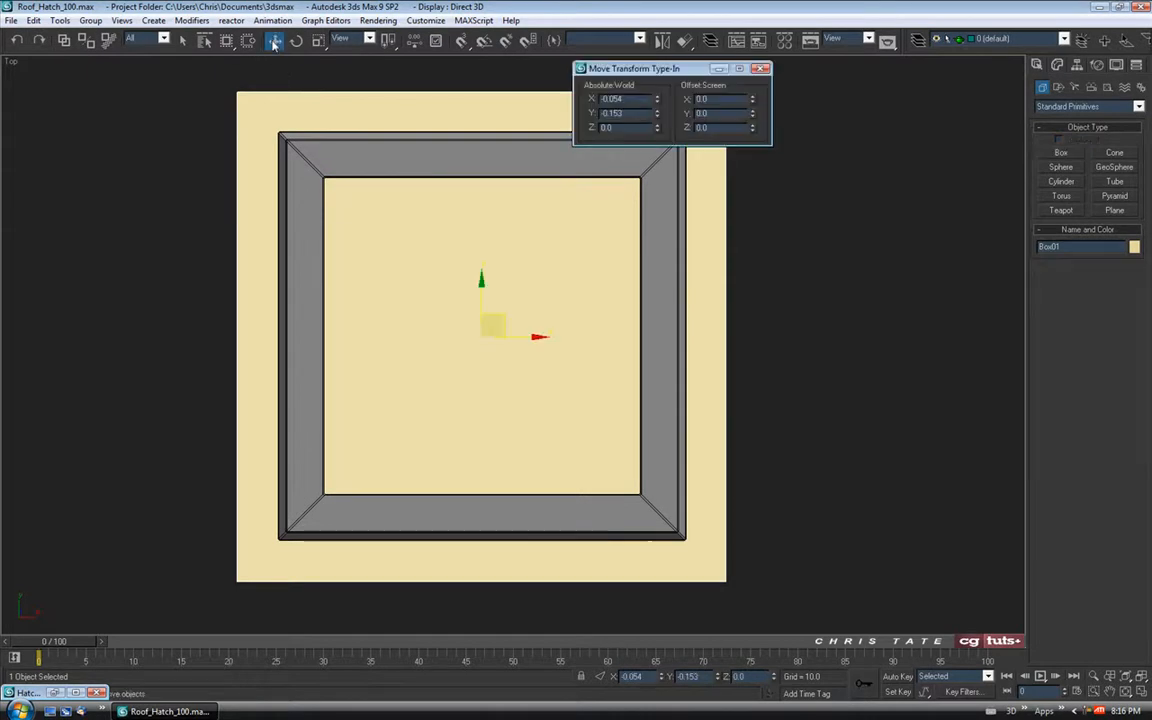
pyautogui.rightClick(656, 100)
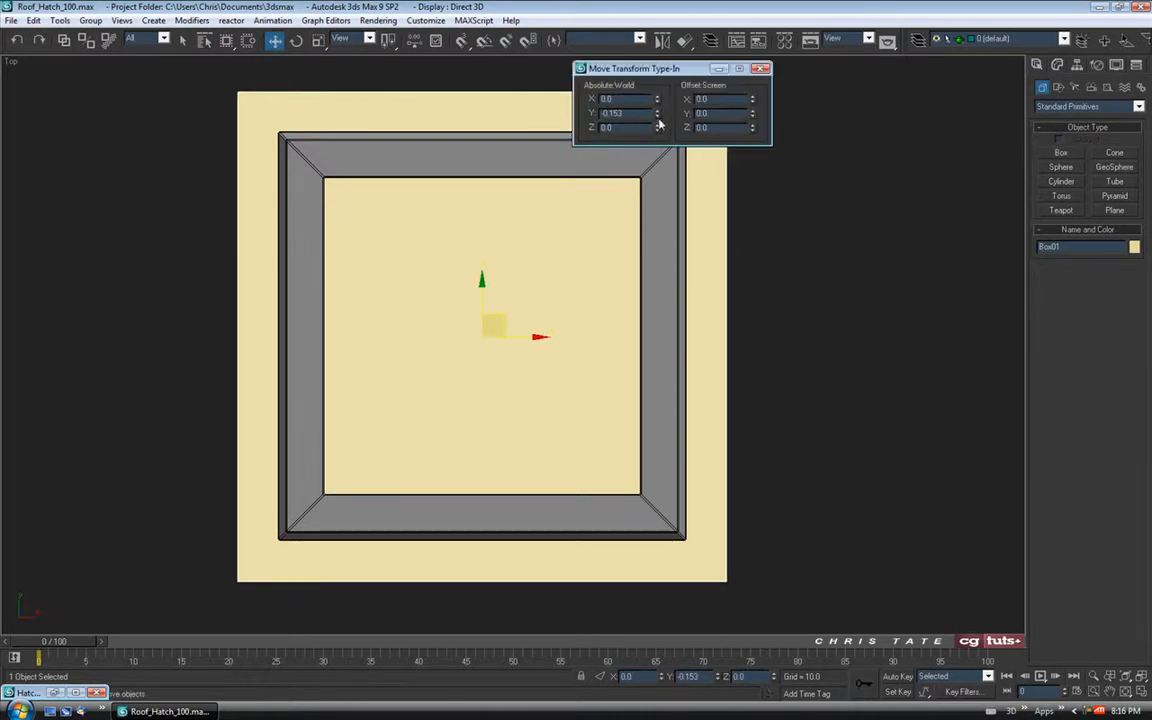
pyautogui.rightClick(657, 116)
pyautogui.click(762, 71)
pyautogui.moveTo(622, 298); pyautogui.dragTo(641, 316, button='middle')
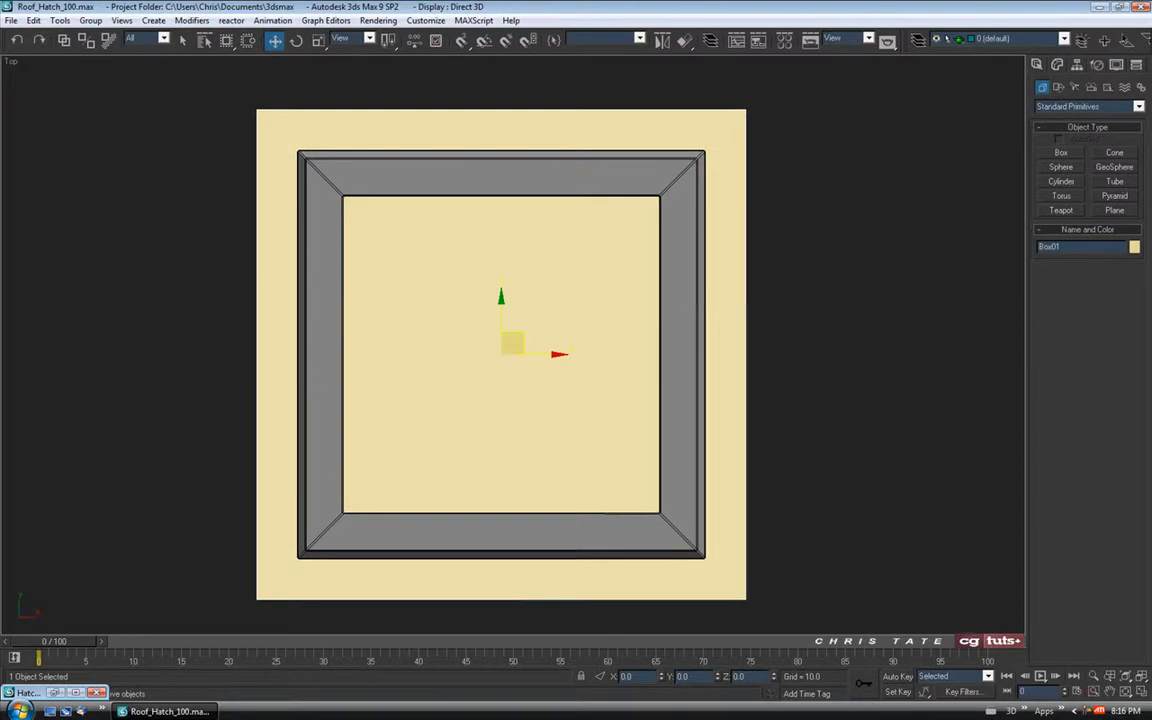
# Step: Raise the box vertically onto the top of the hatch frame, to about Z 19.8
pyautogui.click(1141, 693)
pyautogui.moveTo(765, 162); pyautogui.dragTo(770, 199, button='middle')
pyautogui.moveTo(770, 199); pyautogui.dragTo(768, 103)
pyautogui.moveTo(770, 514)
pyautogui.keyDown('alt'); pyautogui.mouseDown(button='middle')
pyautogui.moveTo(702, 514)
pyautogui.moveTo(597, 398)
pyautogui.moveTo(633, 329)
pyautogui.moveTo(689, 342)
pyautogui.moveTo(658, 381)
pyautogui.moveTo(660, 421)
pyautogui.mouseUp(button='middle'); pyautogui.keyUp('alt')
pyautogui.hotkey('alt', 'w')
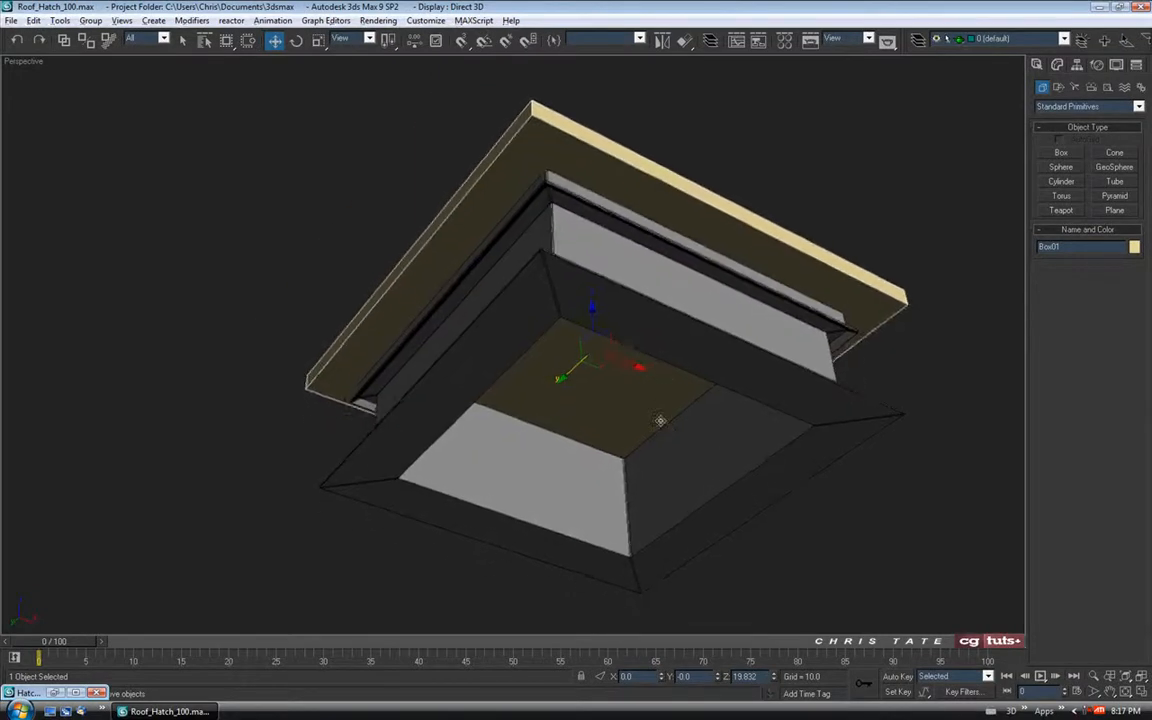
# Step: Set the box's object colour to black and apply the same grey material as the hatch
pyautogui.click(1133, 248)
pyautogui.click(684, 390)
pyautogui.click(643, 433)
pyautogui.press('m')
pyautogui.moveTo(141, 159); pyautogui.dragTo(504, 149)
pyautogui.click(260, 100)
pyautogui.click(824, 204)
pyautogui.keyDown('alt'); pyautogui.moveTo(824, 204); pyautogui.dragTo(700, 336, button='middle'); pyautogui.keyUp('alt')
pyautogui.click(689, 249)
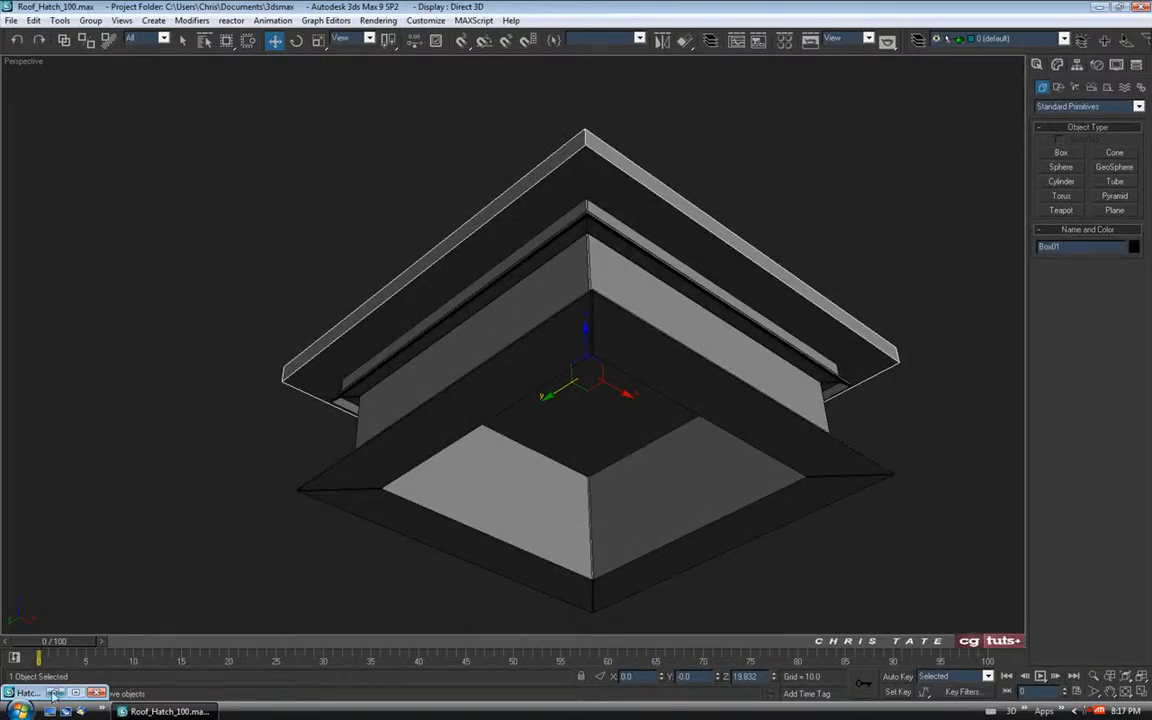
# Step: Examine a closer view of the lid's edge and overhang in the Hatch Closed.JPG reference photo
pyautogui.click(55, 693)
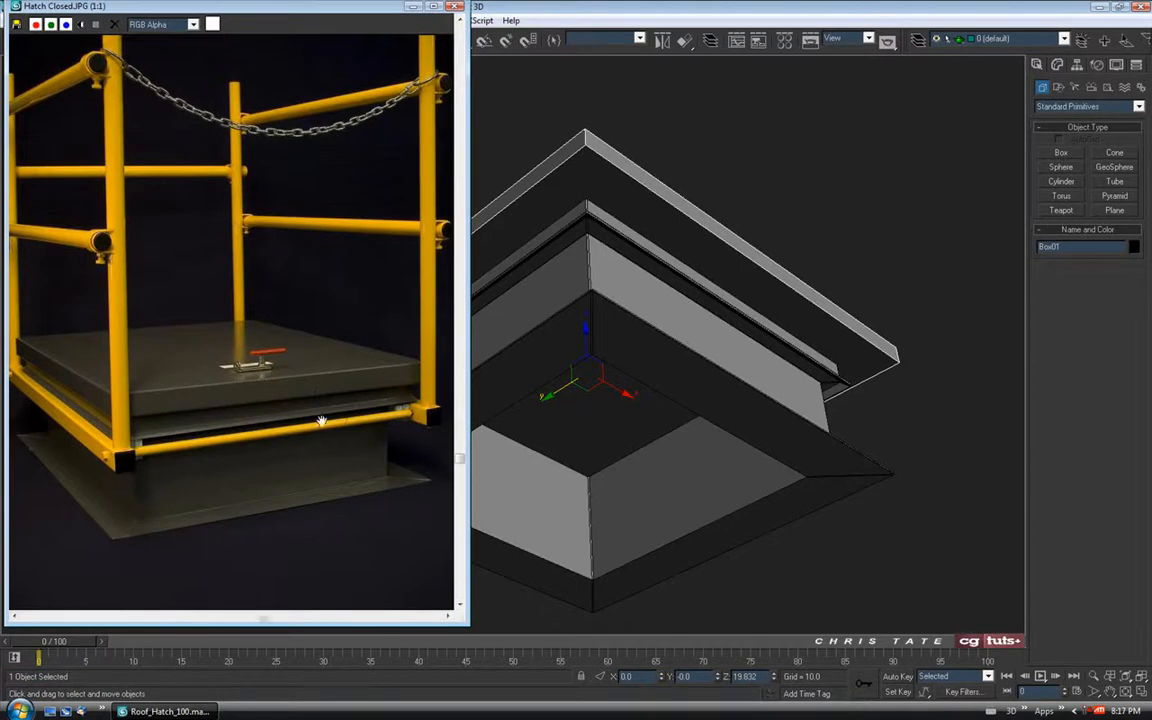
pyautogui.moveTo(300, 422); pyautogui.dragTo(240, 420, button='middle')
pyautogui.scroll(1, 367, 397)
pyautogui.moveTo(329, 391)
pyautogui.mouseDown(button='middle')
pyautogui.moveTo(336, 361)
pyautogui.moveTo(398, 391)
pyautogui.mouseUp(button='middle')
pyautogui.moveTo(30, 390)
pyautogui.mouseDown(button='middle')
pyautogui.moveTo(318, 387)
pyautogui.moveTo(180, 382)
pyautogui.mouseUp(button='middle')
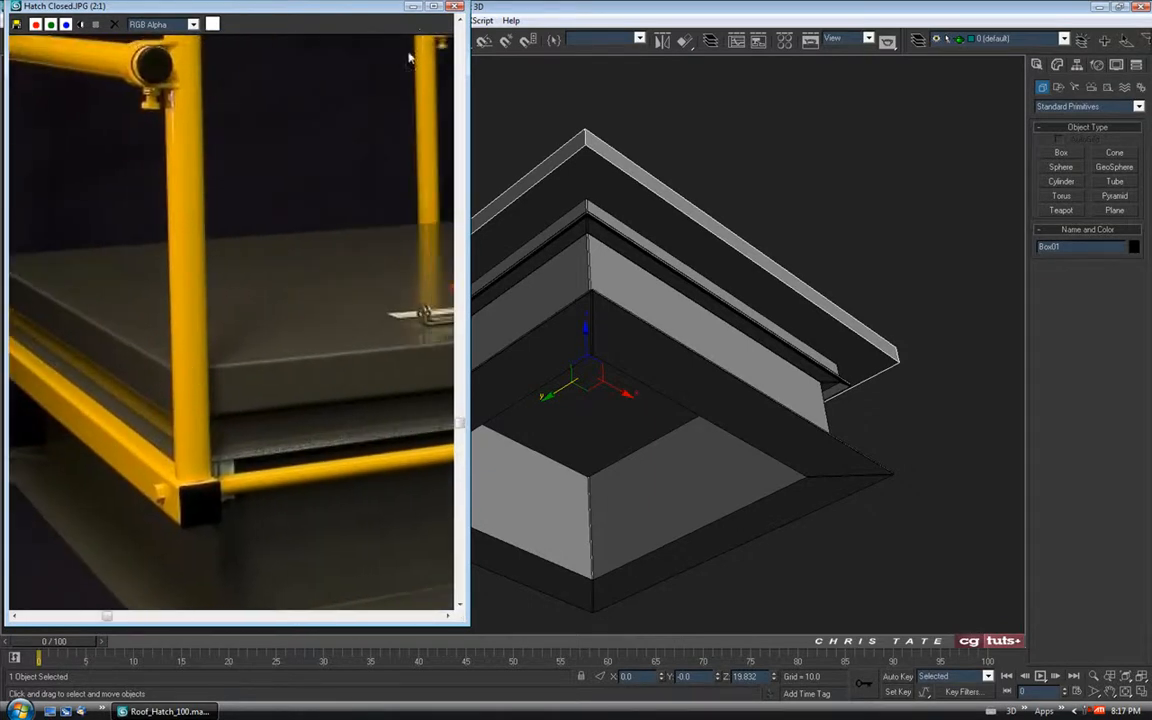
pyautogui.click(413, 7)
pyautogui.moveTo(728, 343); pyautogui.dragTo(663, 355, button='middle')
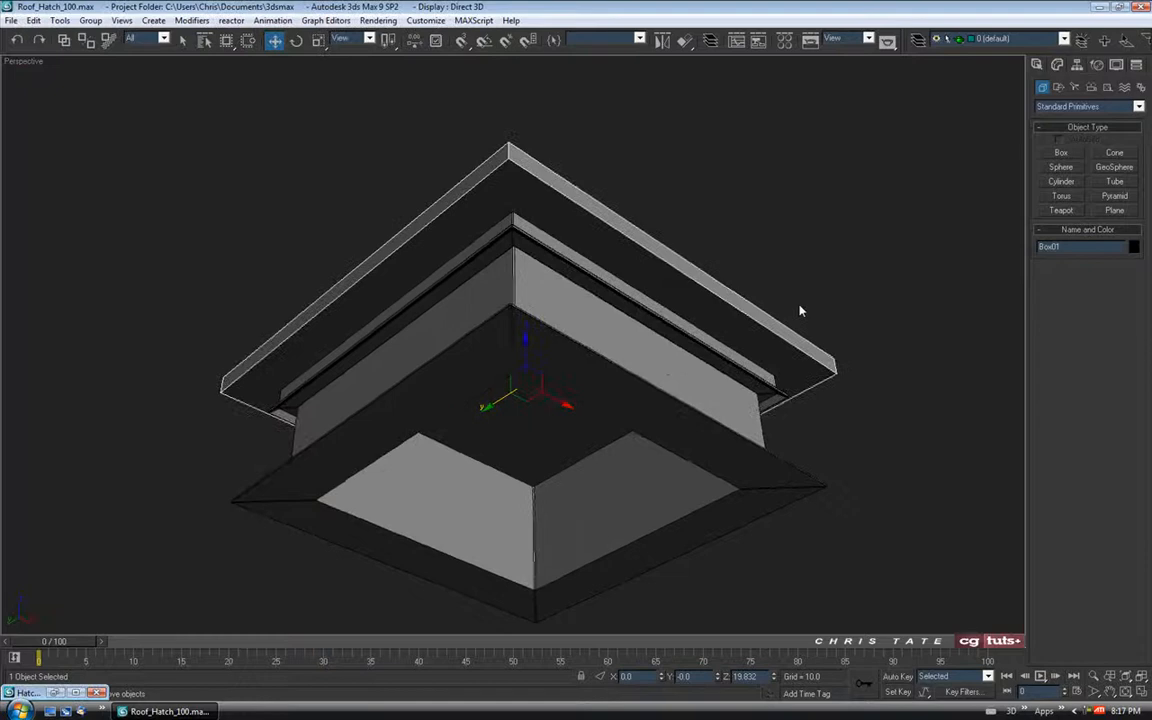
# Step: Set the lid box's length to 60
pyautogui.click(1058, 87)
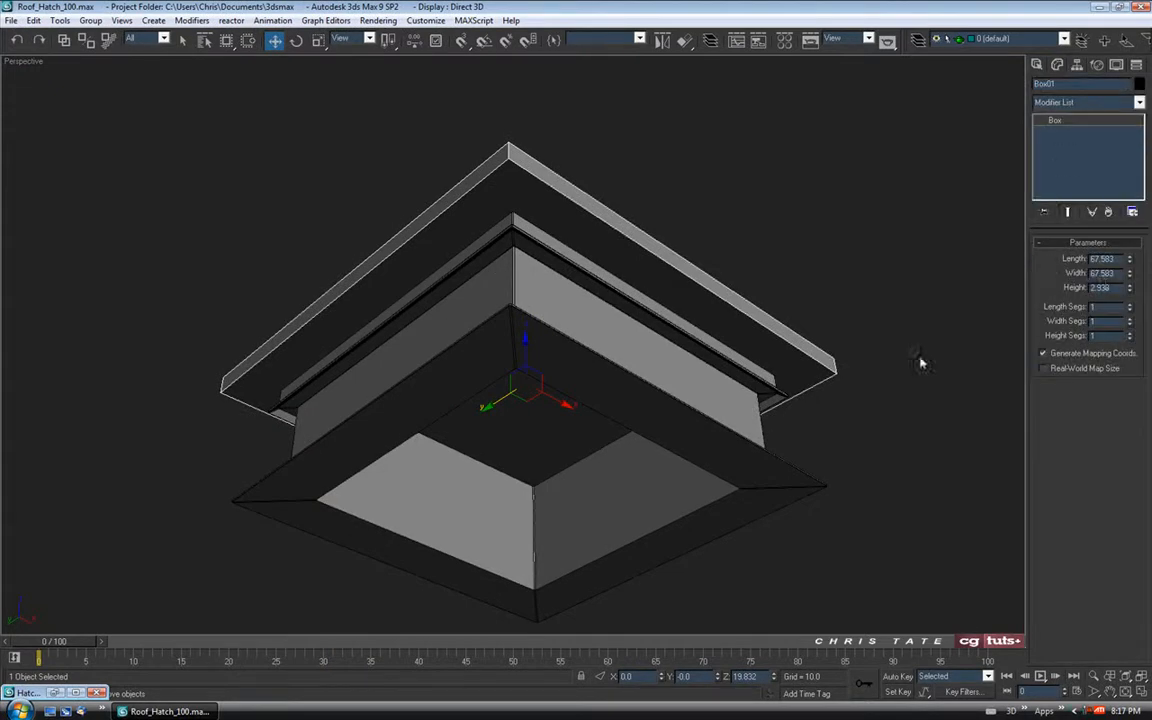
pyautogui.moveTo(703, 337); pyautogui.dragTo(700, 330, button='middle')
pyautogui.moveTo(1119, 258); pyautogui.dragTo(1058, 262)
pyautogui.write('6')
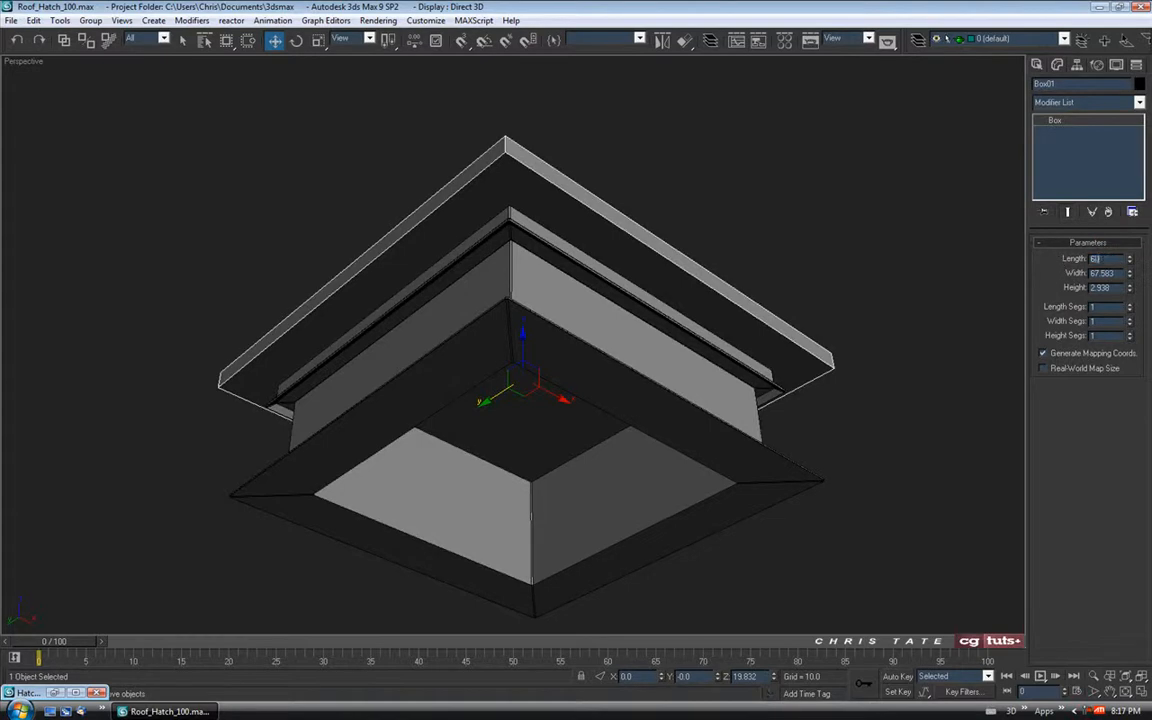
pyautogui.write('0')
pyautogui.press('Return')
pyautogui.moveTo(541, 423)
pyautogui.keyDown('alt'); pyautogui.mouseDown(button='middle')
pyautogui.moveTo(548, 478)
pyautogui.moveTo(548, 393)
pyautogui.mouseUp(button='middle'); pyautogui.keyUp('alt')
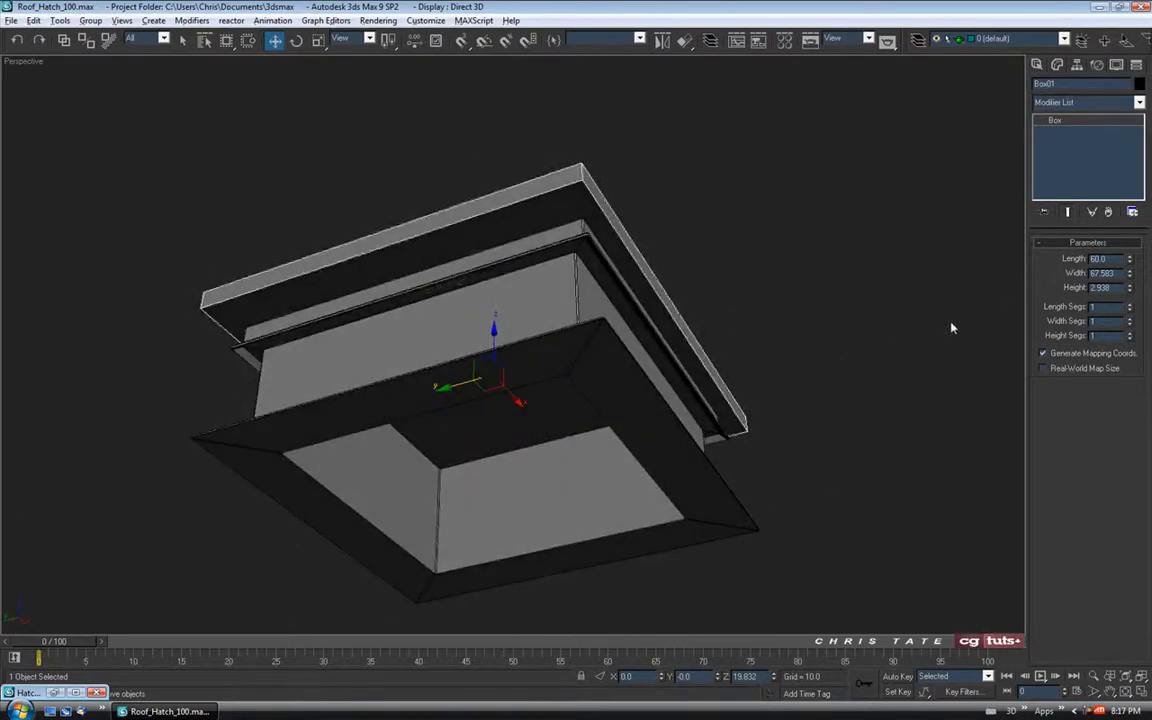
# Step: Reduce the lid box's length to 58
pyautogui.moveTo(1113, 258); pyautogui.dragTo(1081, 259)
pyautogui.write('6')
pyautogui.press('Return')
pyautogui.moveTo(520, 311)
pyautogui.keyDown('alt'); pyautogui.mouseDown(button='middle')
pyautogui.moveTo(553, 339)
pyautogui.moveTo(553, 325)
pyautogui.moveTo(527, 321)
pyautogui.moveTo(546, 328)
pyautogui.mouseUp(button='middle'); pyautogui.keyUp('alt')
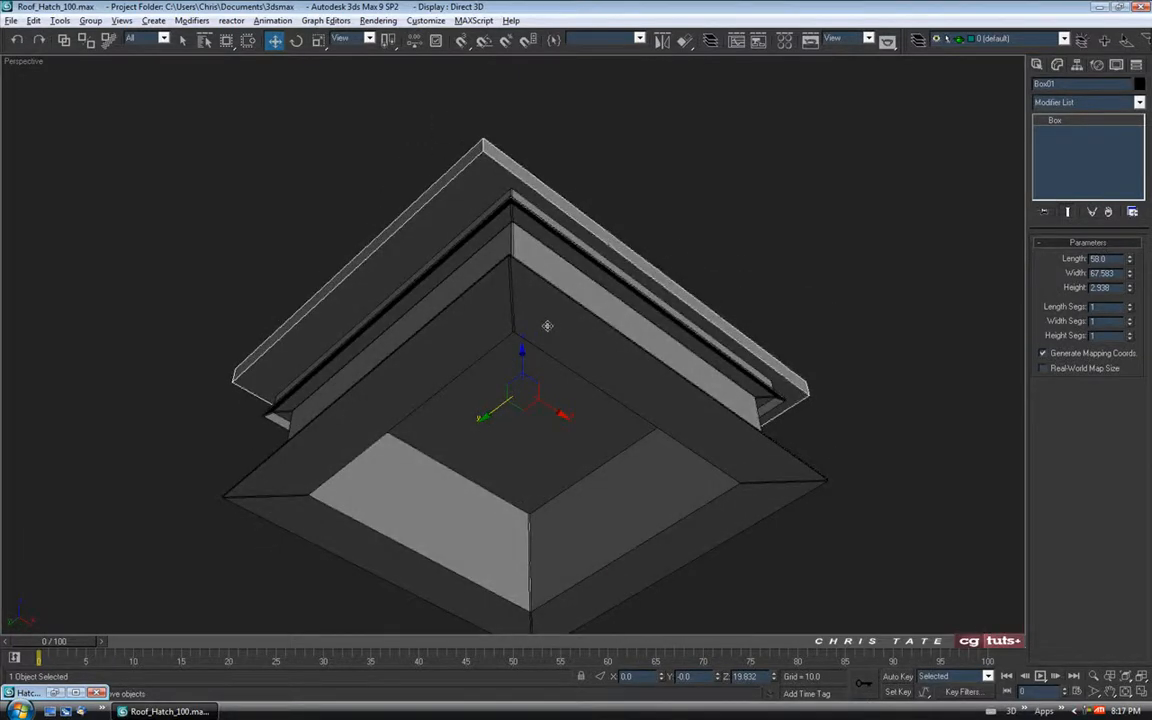
# Step: Set both the length and the width of the lid box to 57
pyautogui.moveTo(1106, 258); pyautogui.dragTo(1067, 258)
pyautogui.write('57.5')
pyautogui.moveTo(646, 402)
pyautogui.keyDown('alt'); pyautogui.mouseDown(button='middle')
pyautogui.moveTo(615, 370)
pyautogui.moveTo(669, 427)
pyautogui.moveTo(592, 369)
pyautogui.moveTo(655, 355)
pyautogui.mouseUp(button='middle'); pyautogui.keyUp('alt')
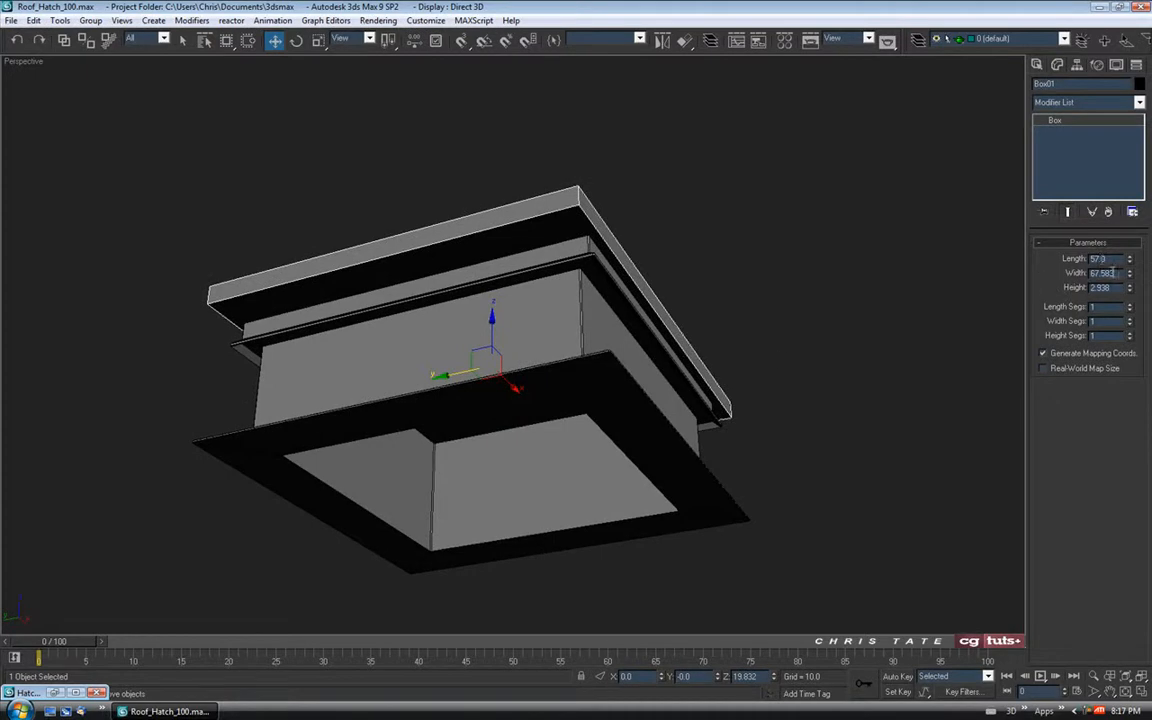
pyautogui.write('57')
pyautogui.press('Return')
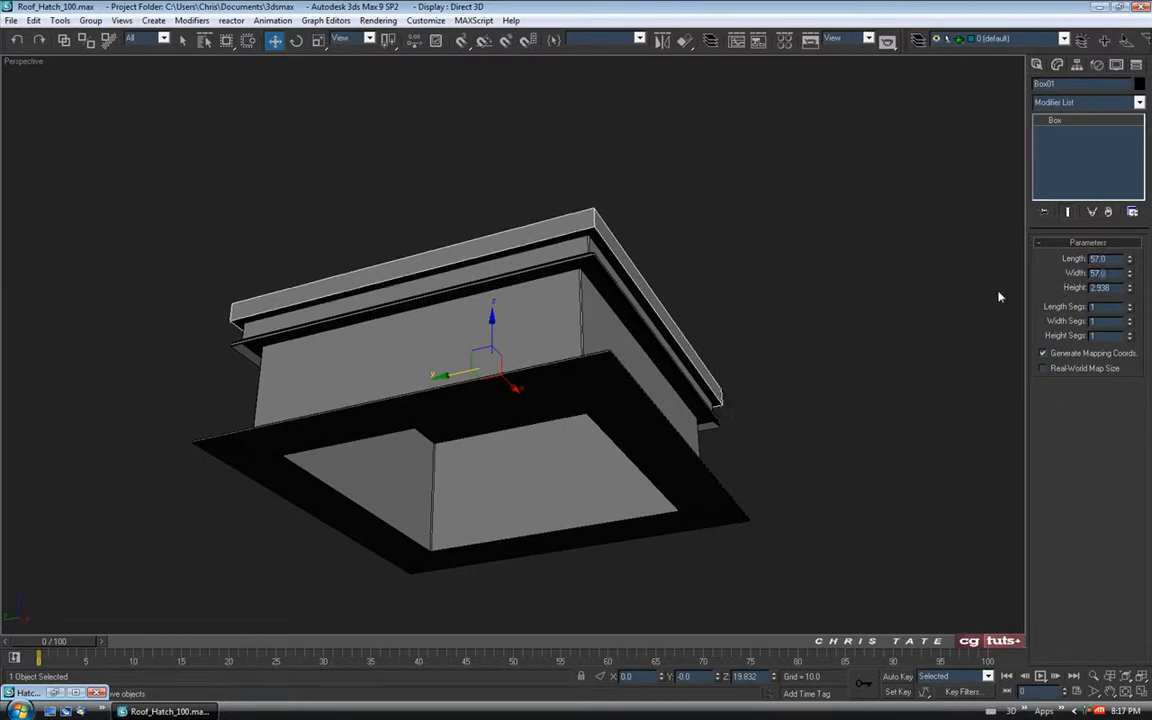
pyautogui.moveTo(603, 343)
pyautogui.keyDown('alt'); pyautogui.mouseDown(button='middle')
pyautogui.moveTo(594, 303)
pyautogui.moveTo(599, 375)
pyautogui.moveTo(676, 396)
pyautogui.moveTo(667, 360)
pyautogui.mouseUp(button='middle'); pyautogui.keyUp('alt')
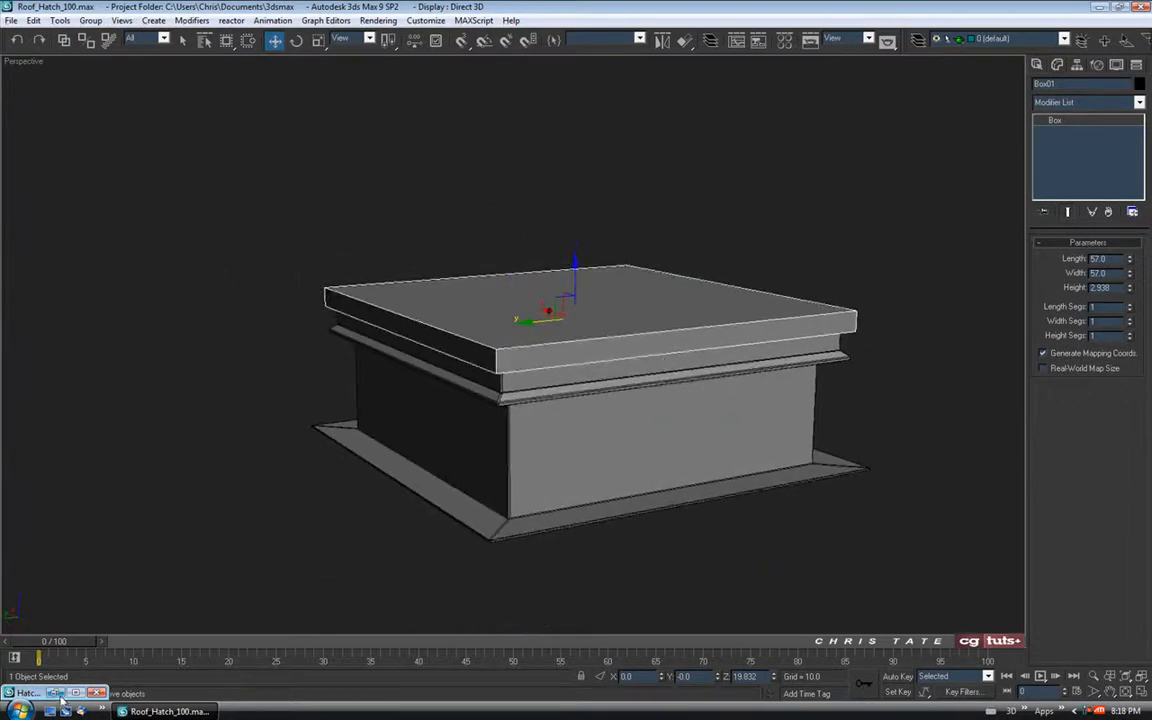
# Step: Compare the lid's thickness with the reference photo and set the box's height to 3.5
pyautogui.click(56, 692)
pyautogui.scroll(-3, 257, 393)
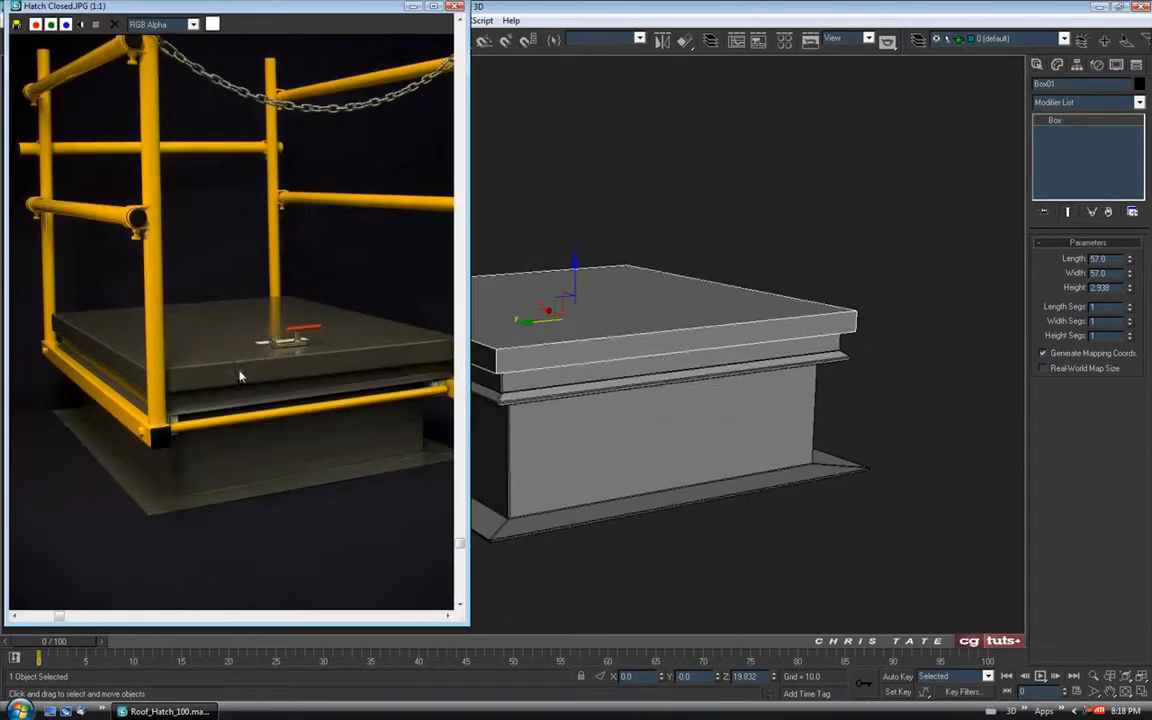
pyautogui.scroll(1, 298, 378)
pyautogui.moveTo(300, 380); pyautogui.dragTo(336, 369, button='middle')
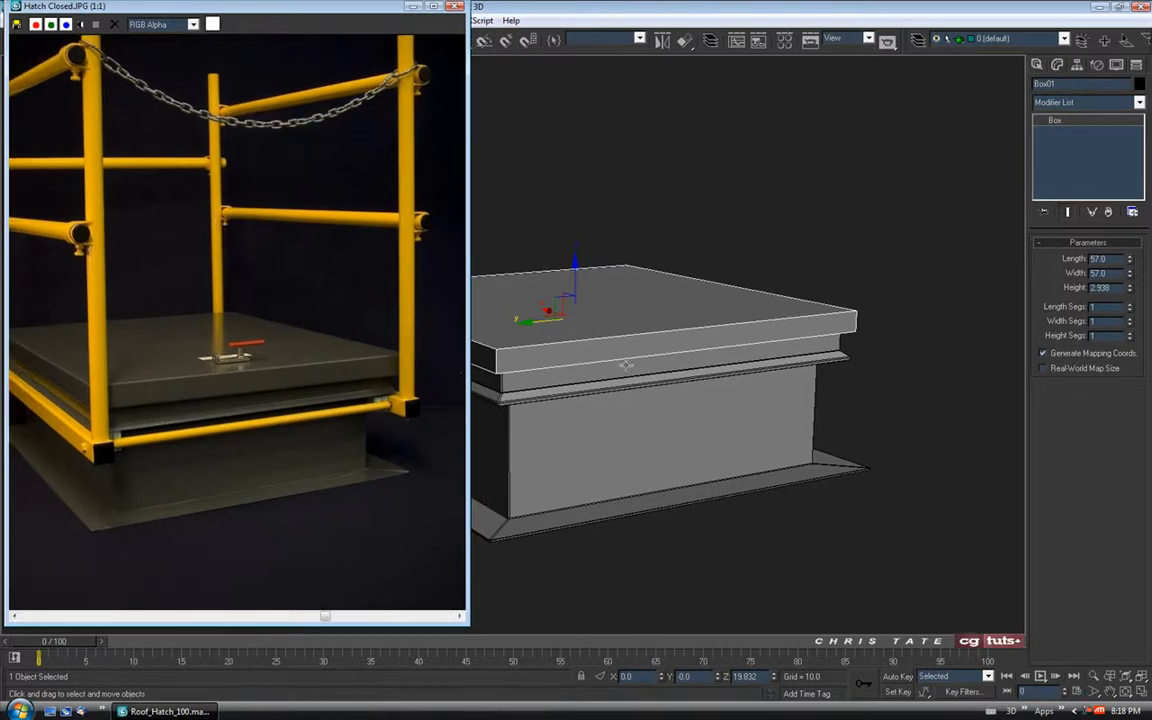
pyautogui.doubleClick(1113, 287)
pyautogui.write('3.5')
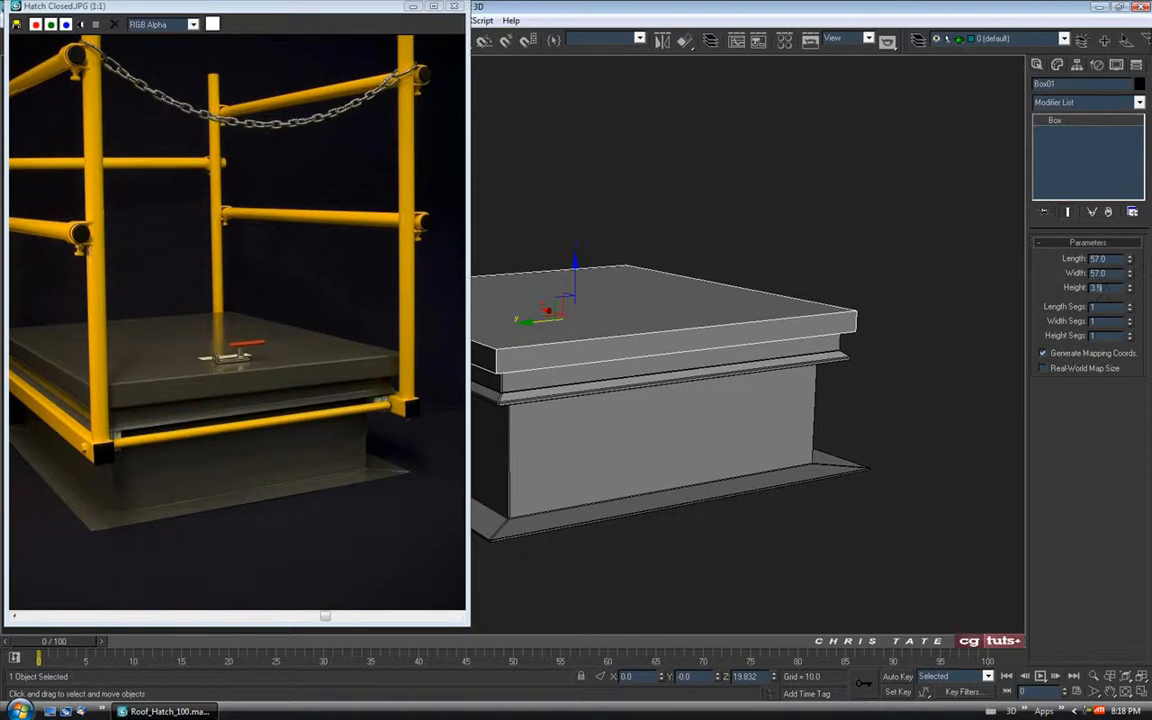
pyautogui.press('Return')
pyautogui.moveTo(725, 373); pyautogui.dragTo(794, 372, button='middle')
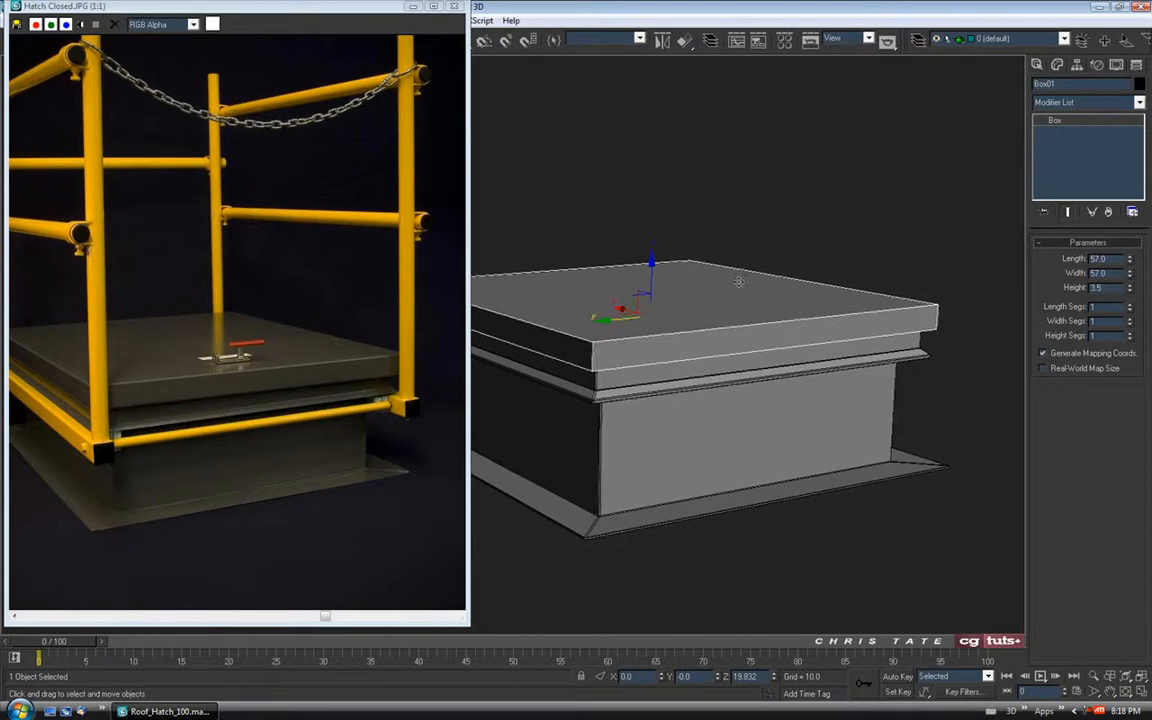
# Step: Put the reference photo away and convert the lid box to an Editable Poly
pyautogui.click(412, 6)
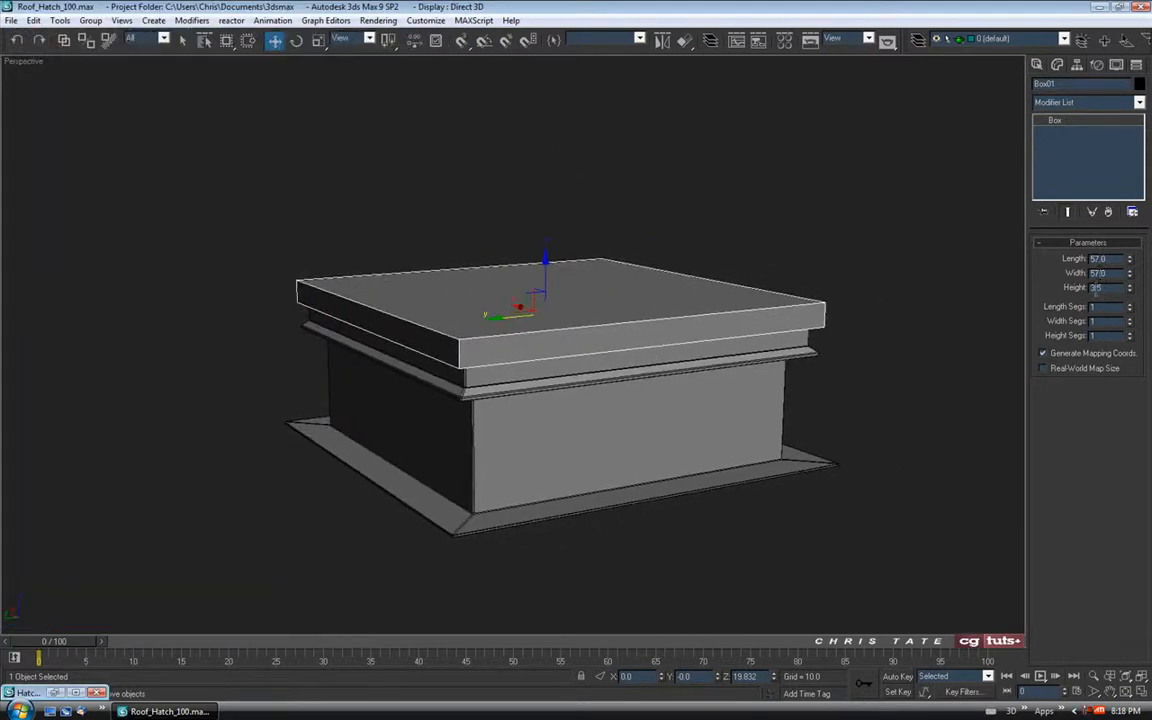
pyautogui.moveTo(674, 382); pyautogui.dragTo(625, 395, button='middle')
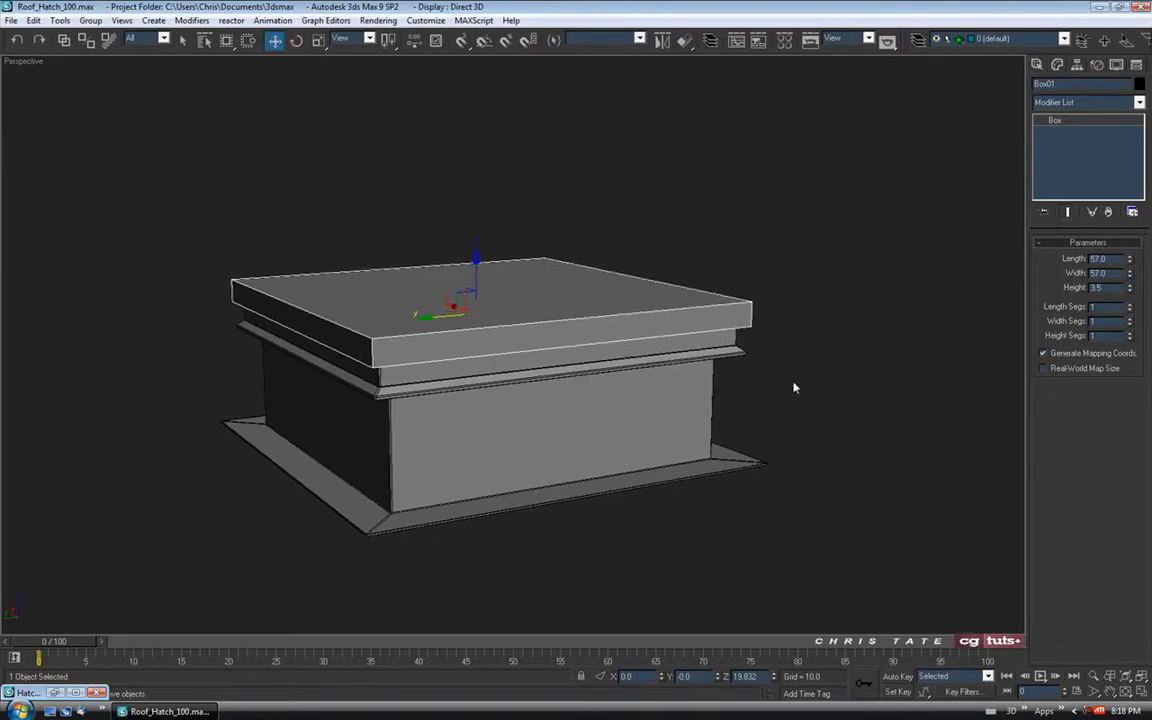
pyautogui.moveTo(519, 398)
pyautogui.keyDown('alt'); pyautogui.mouseDown(button='middle')
pyautogui.moveTo(548, 398)
pyautogui.moveTo(581, 345)
pyautogui.moveTo(590, 380)
pyautogui.moveTo(575, 400)
pyautogui.moveTo(565, 350)
pyautogui.mouseUp(button='middle'); pyautogui.keyUp('alt')
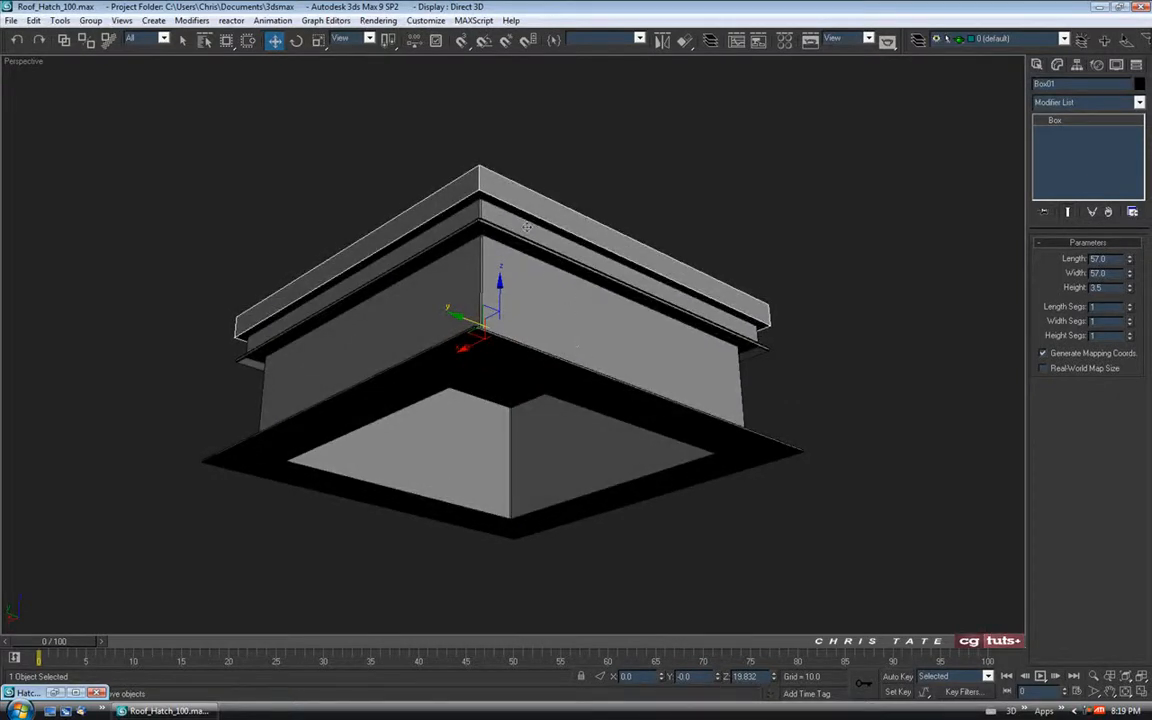
pyautogui.keyDown('alt'); pyautogui.moveTo(552, 332); pyautogui.dragTo(558, 285, button='middle'); pyautogui.keyUp('alt')
pyautogui.scroll(4, 558, 283)
pyautogui.scroll(-3, 558, 283)
pyautogui.rightClick(517, 170)
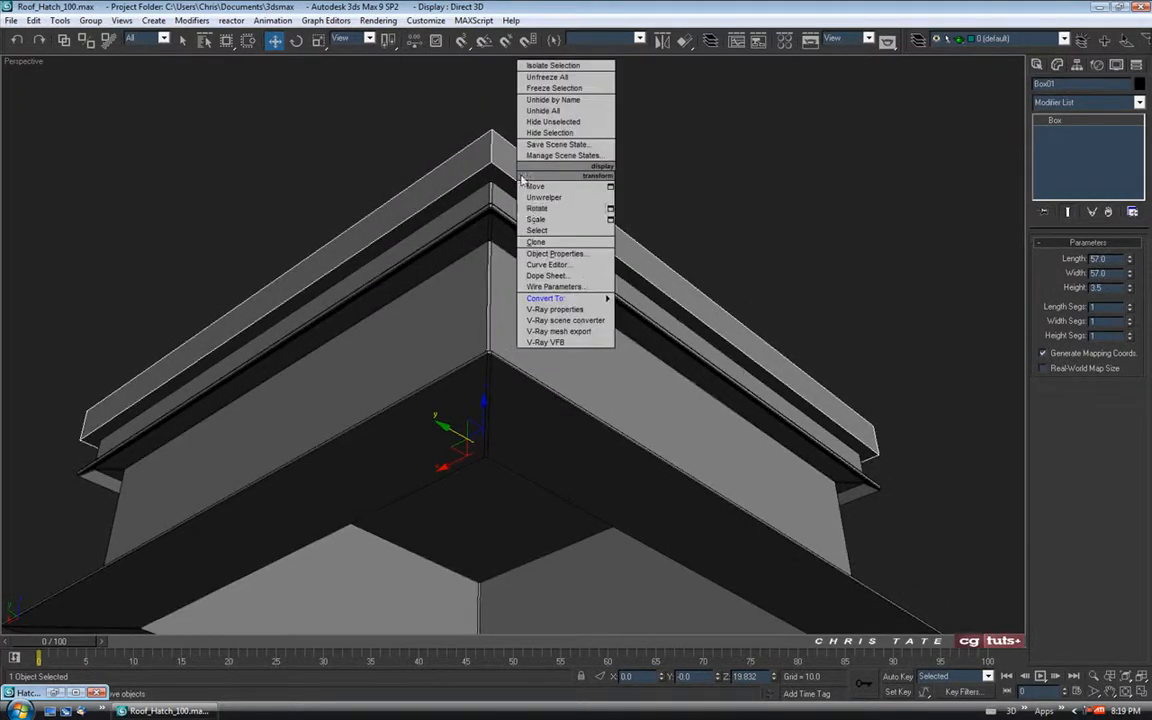
pyautogui.moveTo(537, 298)
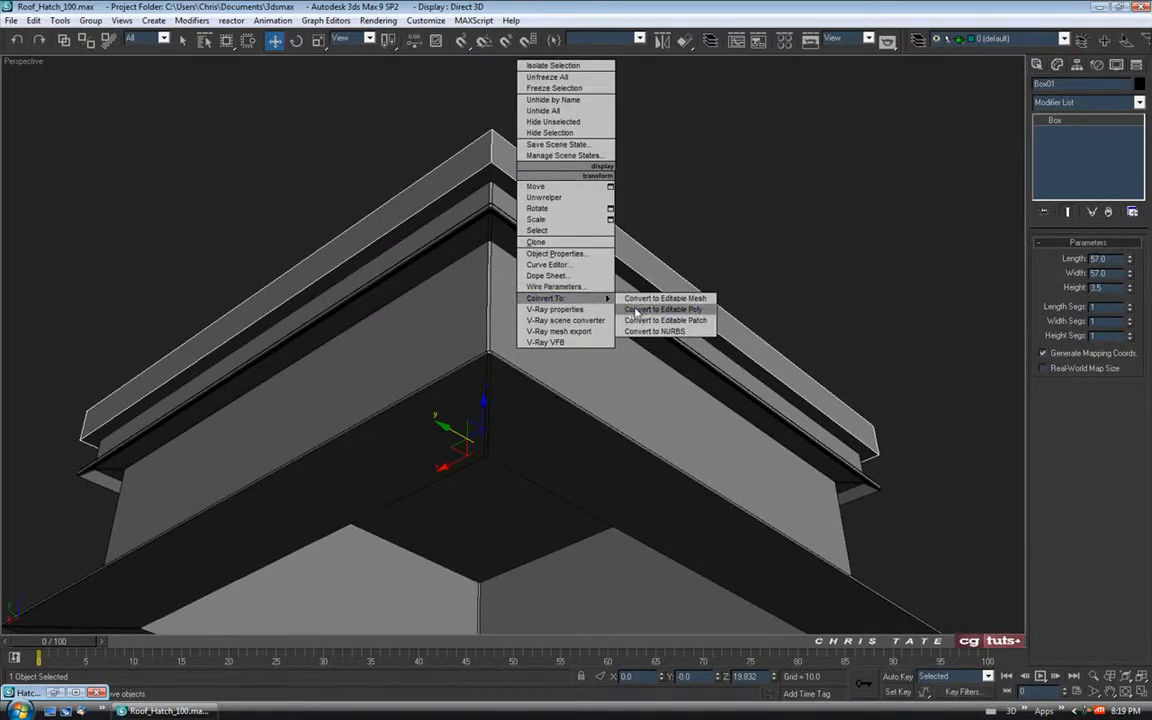
pyautogui.click(663, 309)
# Step: Inset the large polygon on the lid's underside by 1.1 as a group
pyautogui.moveTo(566, 278)
pyautogui.keyDown('alt'); pyautogui.mouseDown(button='middle')
pyautogui.moveTo(585, 337)
pyautogui.moveTo(519, 228)
pyautogui.moveTo(537, 210)
pyautogui.mouseUp(button='middle'); pyautogui.keyUp('alt')
pyautogui.click(1104, 259)
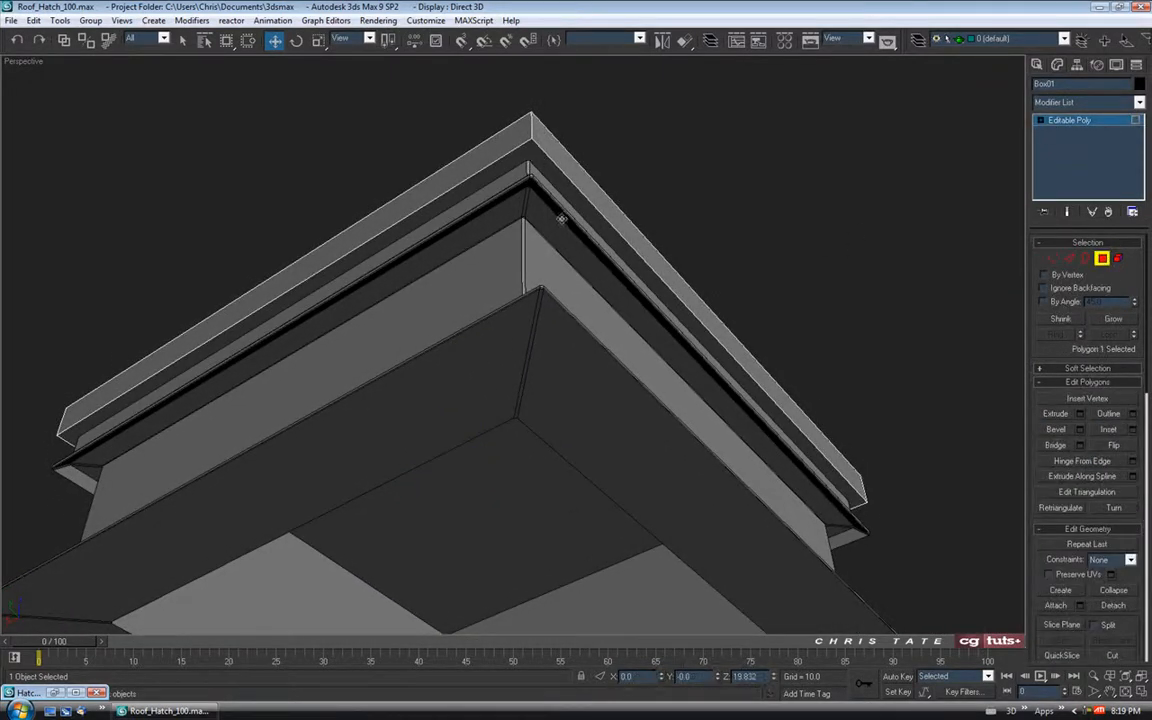
pyautogui.click(470, 520)
pyautogui.keyDown('alt'); pyautogui.moveTo(470, 520); pyautogui.dragTo(545, 301, button='middle'); pyautogui.keyUp('alt')
pyautogui.keyDown('alt'); pyautogui.moveTo(341, 91); pyautogui.dragTo(399, 173, button='middle'); pyautogui.keyUp('alt')
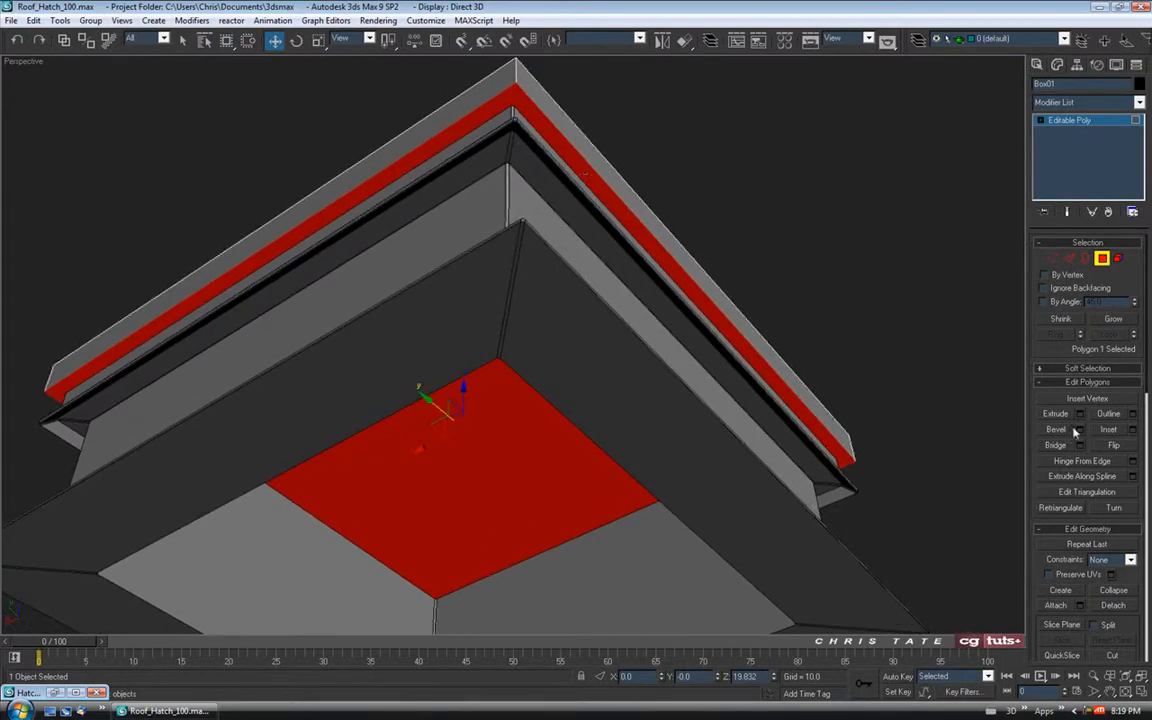
pyautogui.click(1133, 429)
pyautogui.moveTo(584, 189)
pyautogui.keyDown('alt'); pyautogui.mouseDown(button='middle')
pyautogui.moveTo(643, 257)
pyautogui.moveTo(589, 239)
pyautogui.moveTo(601, 207)
pyautogui.moveTo(585, 280)
pyautogui.mouseUp(button='middle'); pyautogui.keyUp('alt')
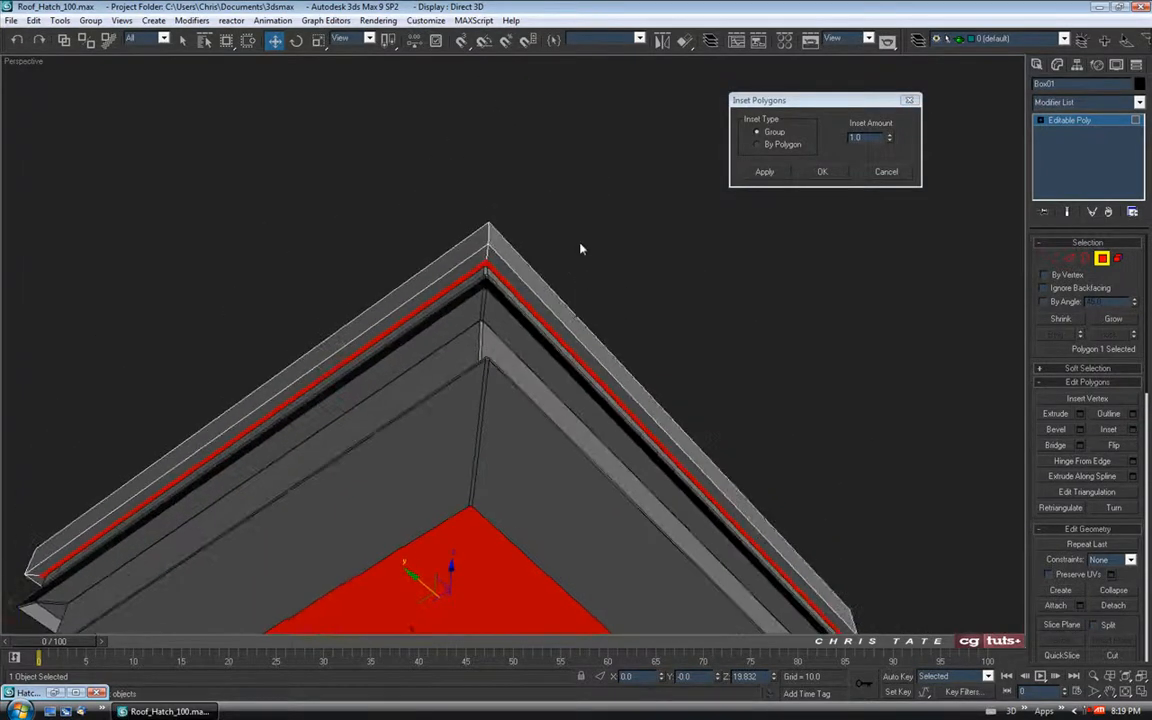
pyautogui.moveTo(891, 139); pyautogui.dragTo(889, 132)
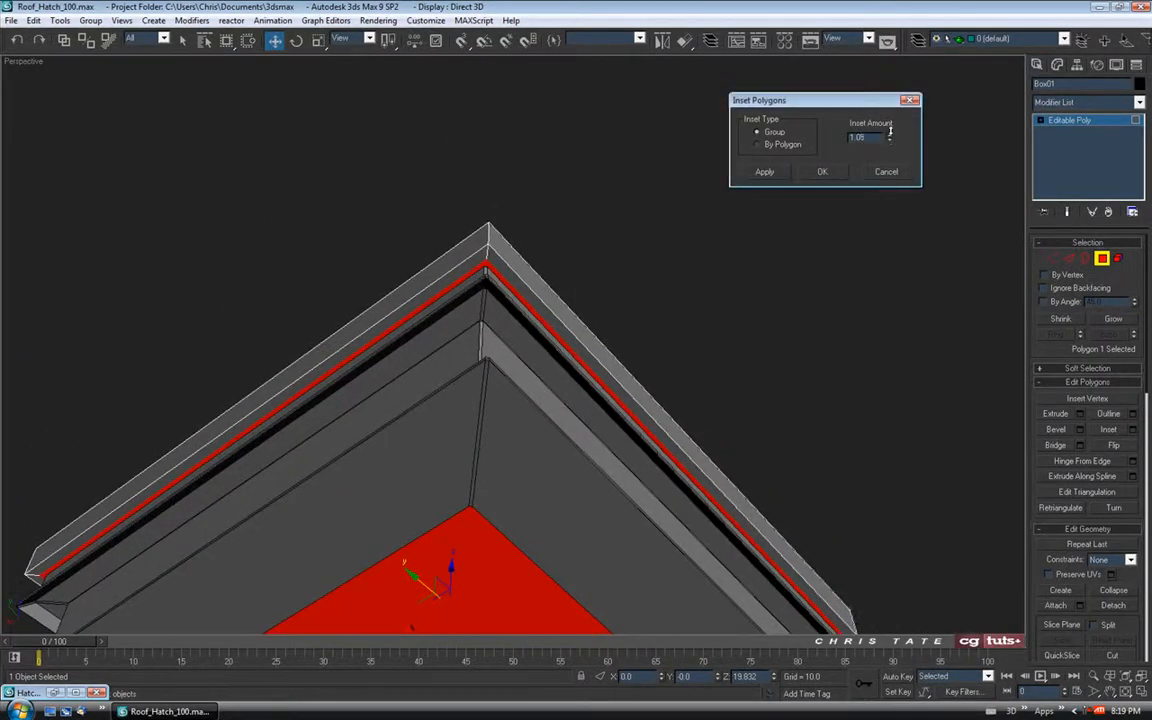
pyautogui.scroll(5, 500, 235)
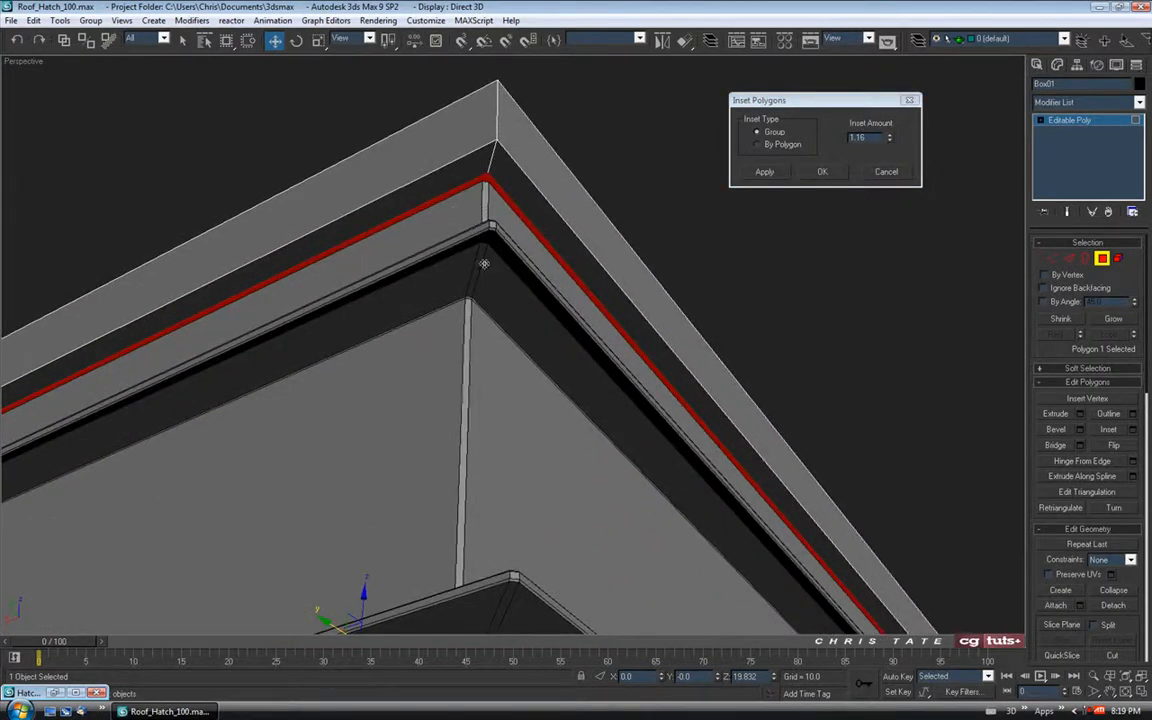
pyautogui.keyDown('alt'); pyautogui.moveTo(437, 250); pyautogui.dragTo(480, 233, button='middle'); pyautogui.keyUp('alt')
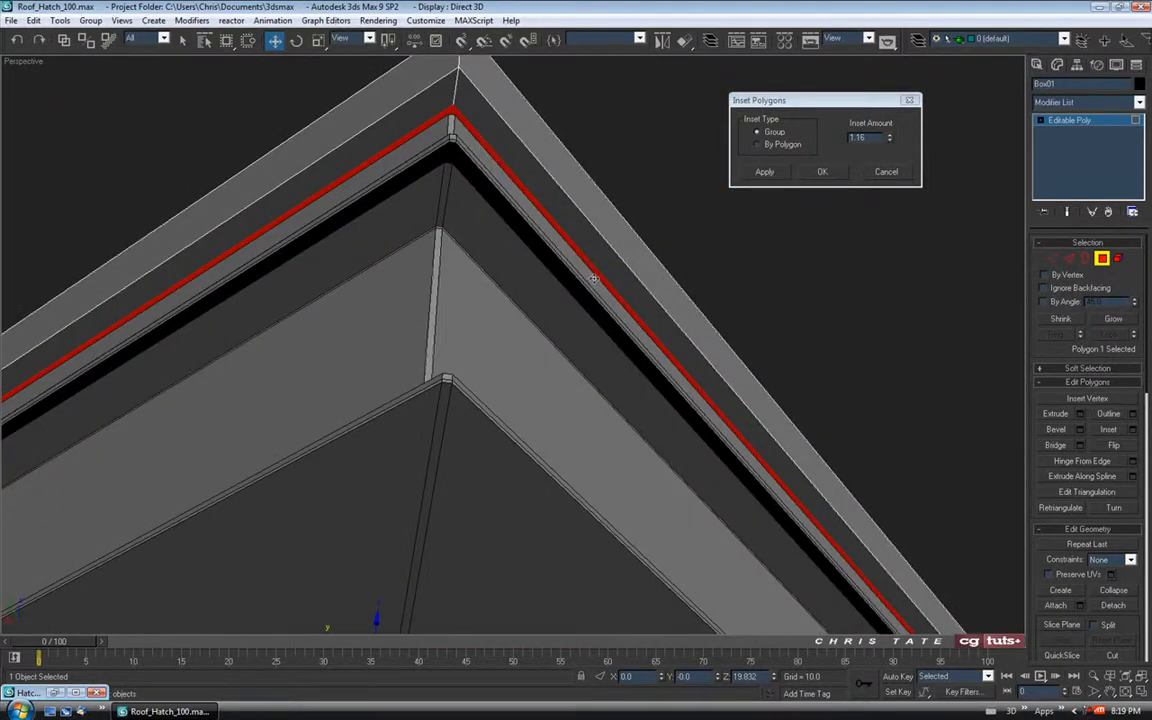
pyautogui.moveTo(423, 184)
pyautogui.keyDown('alt'); pyautogui.mouseDown(button='middle')
pyautogui.moveTo(484, 208)
pyautogui.moveTo(603, 196)
pyautogui.mouseUp(button='middle'); pyautogui.keyUp('alt')
pyautogui.moveTo(892, 147); pyautogui.dragTo(853, 176)
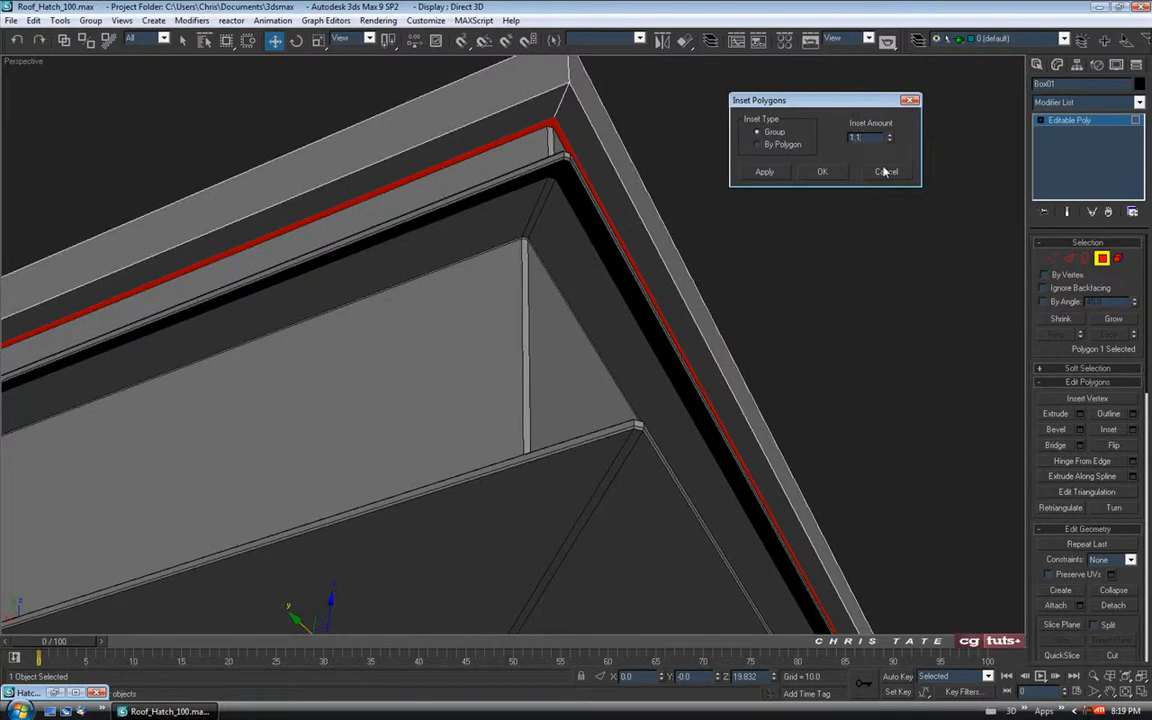
pyautogui.click(823, 172)
# Step: Extrude the inset underside polygon into the lid with a height of -1, checking the depth in the Front view
pyautogui.keyDown('alt'); pyautogui.moveTo(679, 301); pyautogui.dragTo(625, 275, button='middle'); pyautogui.keyUp('alt')
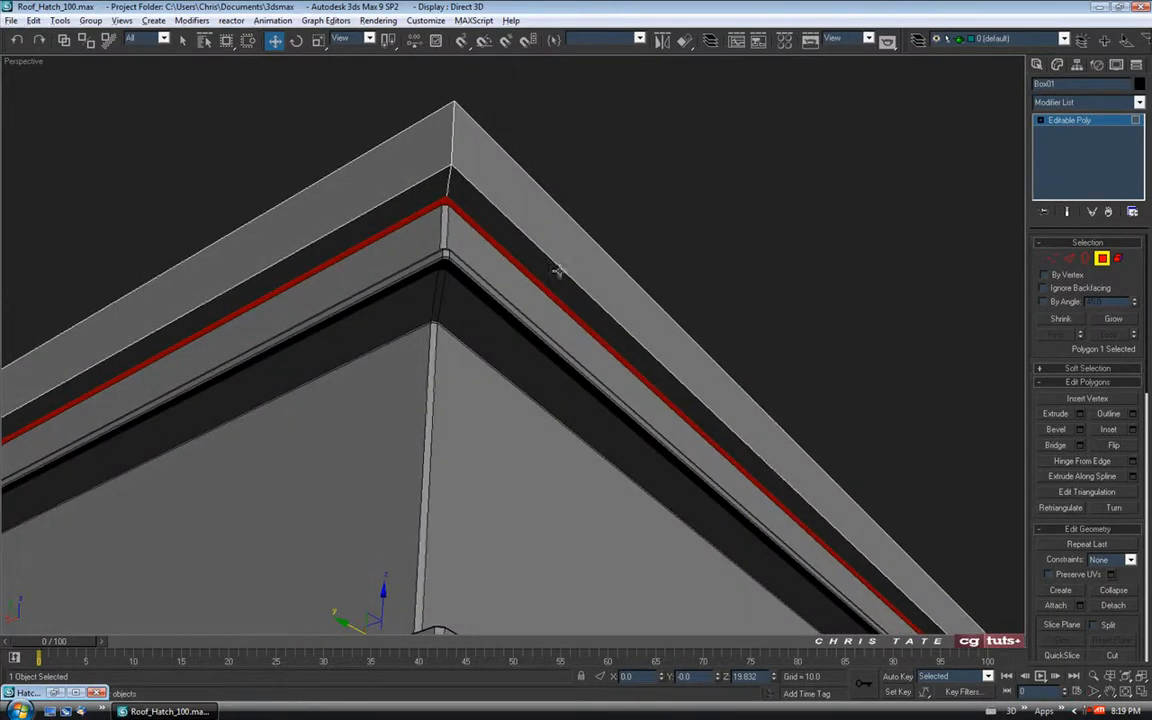
pyautogui.moveTo(710, 399); pyautogui.dragTo(757, 421, button='middle')
pyautogui.click(1080, 414)
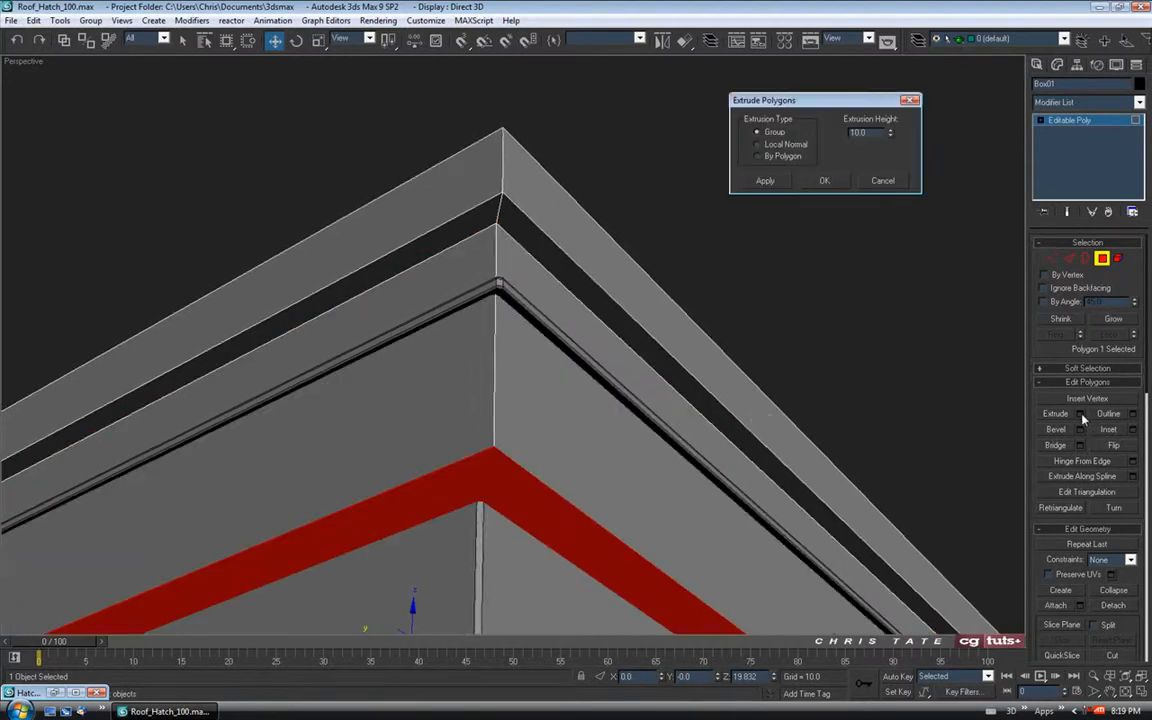
pyautogui.moveTo(890, 134); pyautogui.dragTo(890, 209)
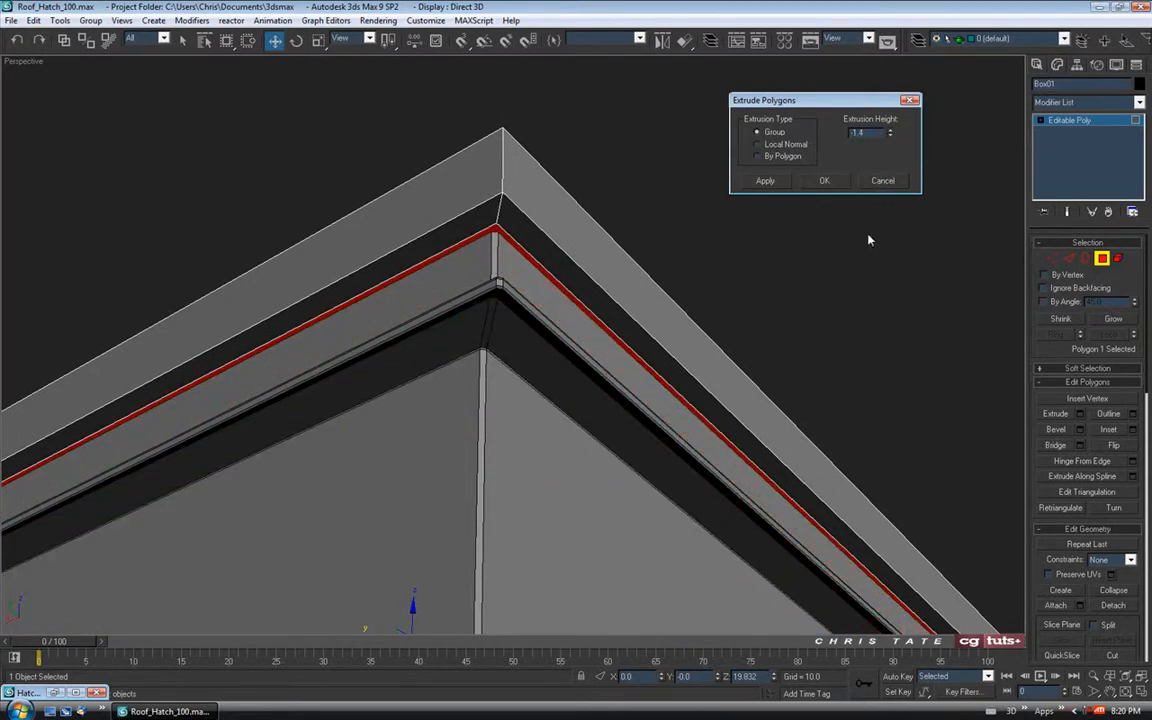
pyautogui.click(1143, 693)
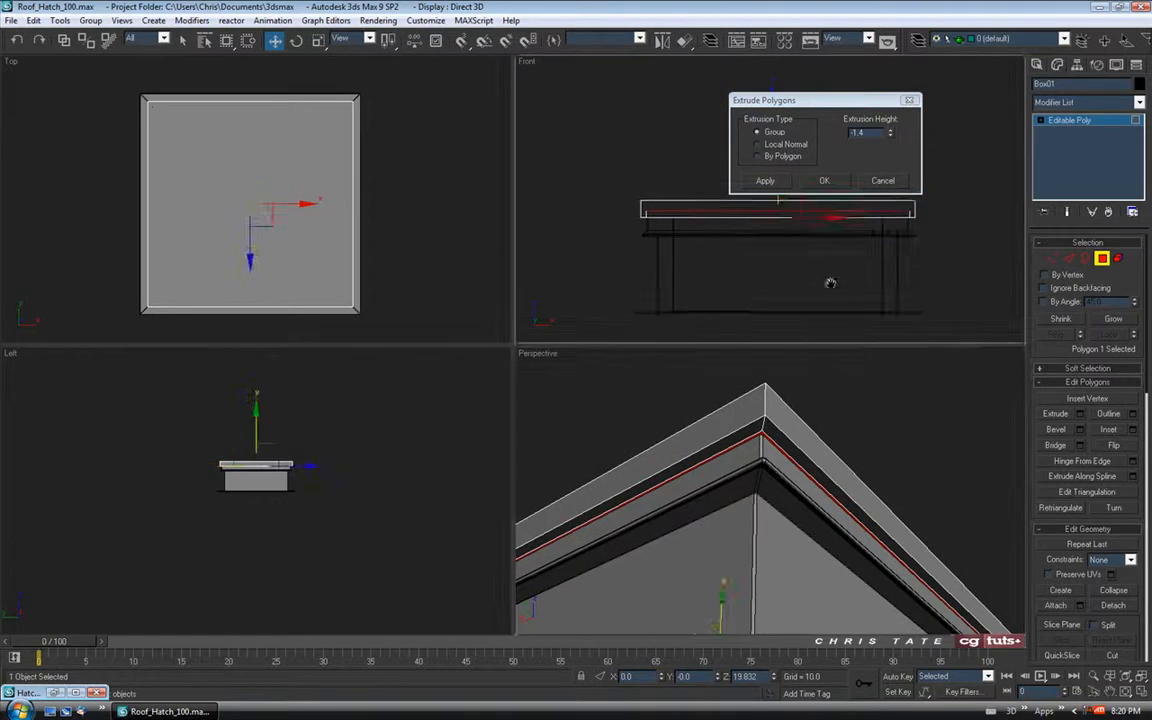
pyautogui.click(1143, 693)
pyautogui.scroll(6, 650, 390)
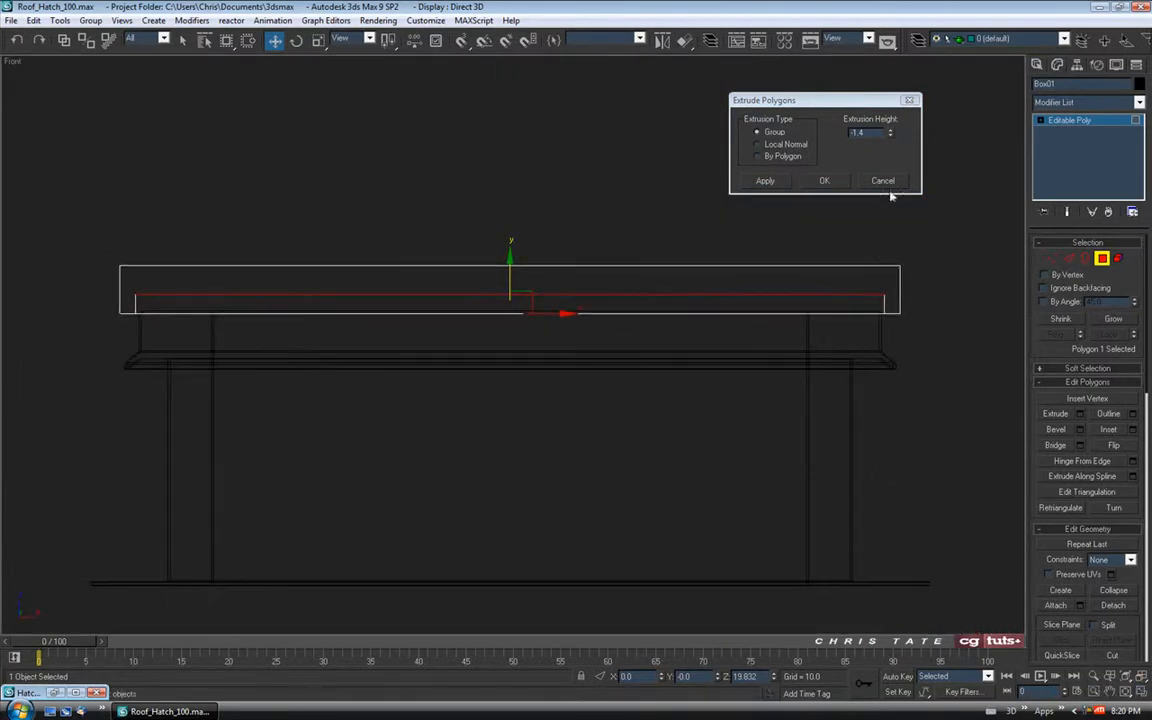
pyautogui.click(866, 134)
pyautogui.press('BackSpace')
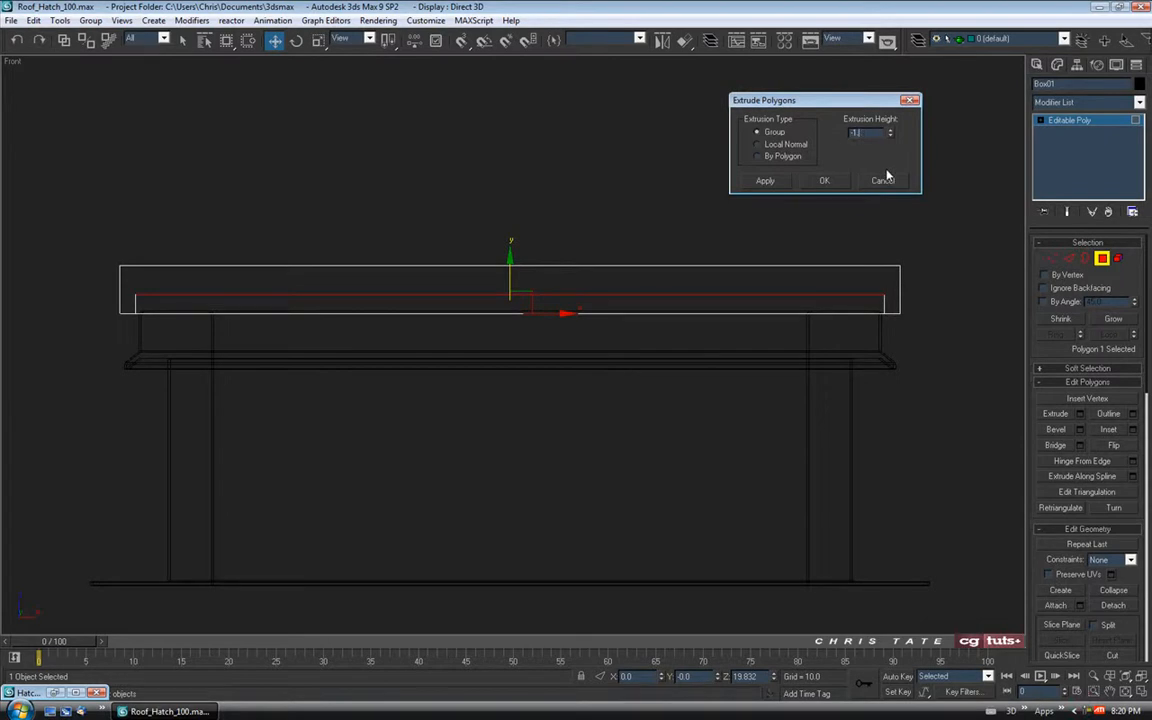
pyautogui.click(824, 181)
# Step: Leave polygon editing and lower the whole lid to Z 19.105 so its recess fits over the frame's upper rim
pyautogui.moveTo(838, 296); pyautogui.dragTo(869, 309, button='middle')
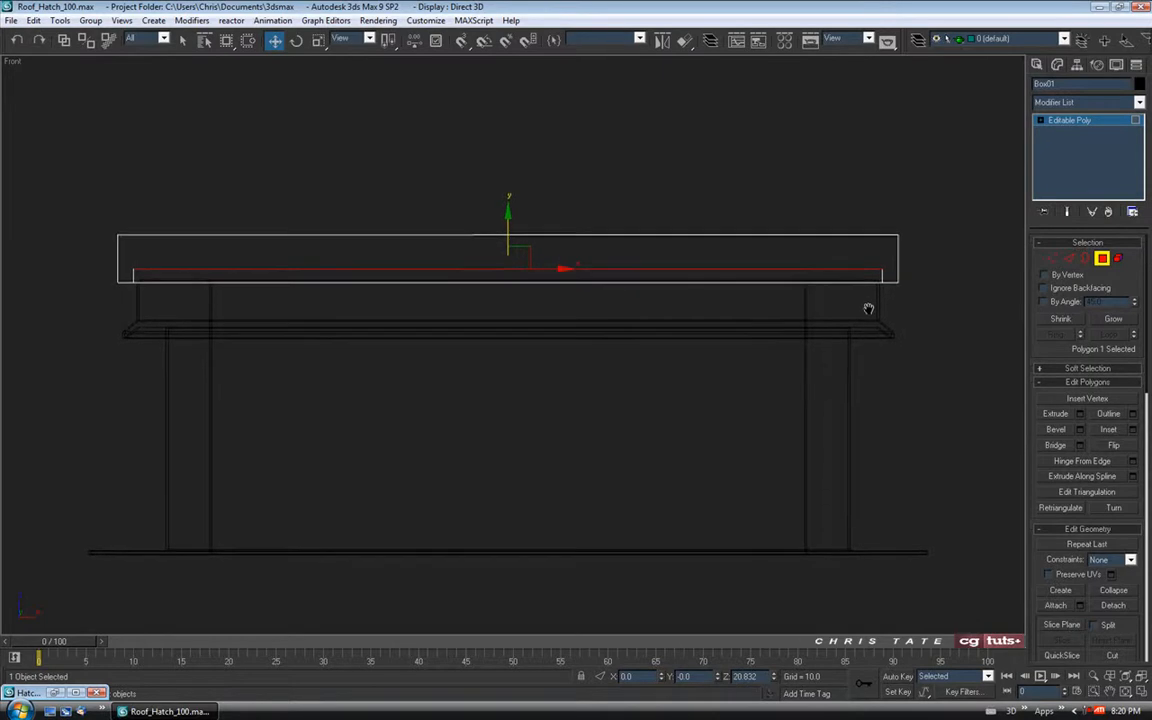
pyautogui.click(1102, 260)
pyautogui.moveTo(643, 322); pyautogui.dragTo(638, 307, button='middle')
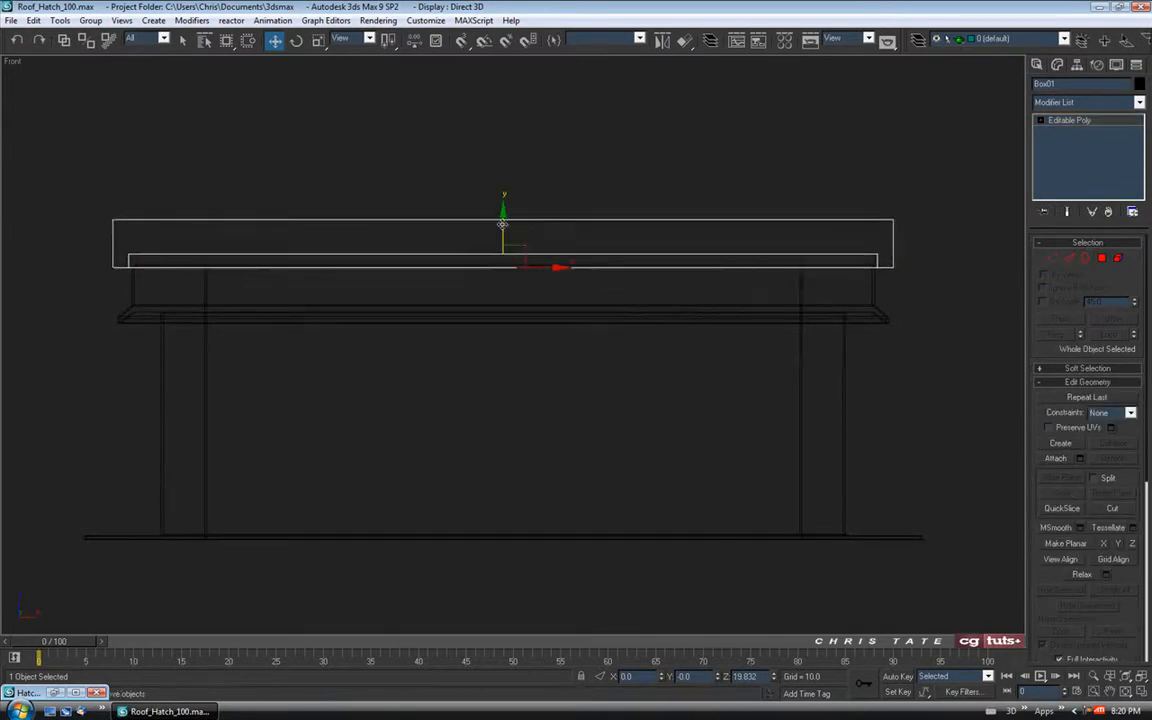
pyautogui.scroll(5, 800, 267)
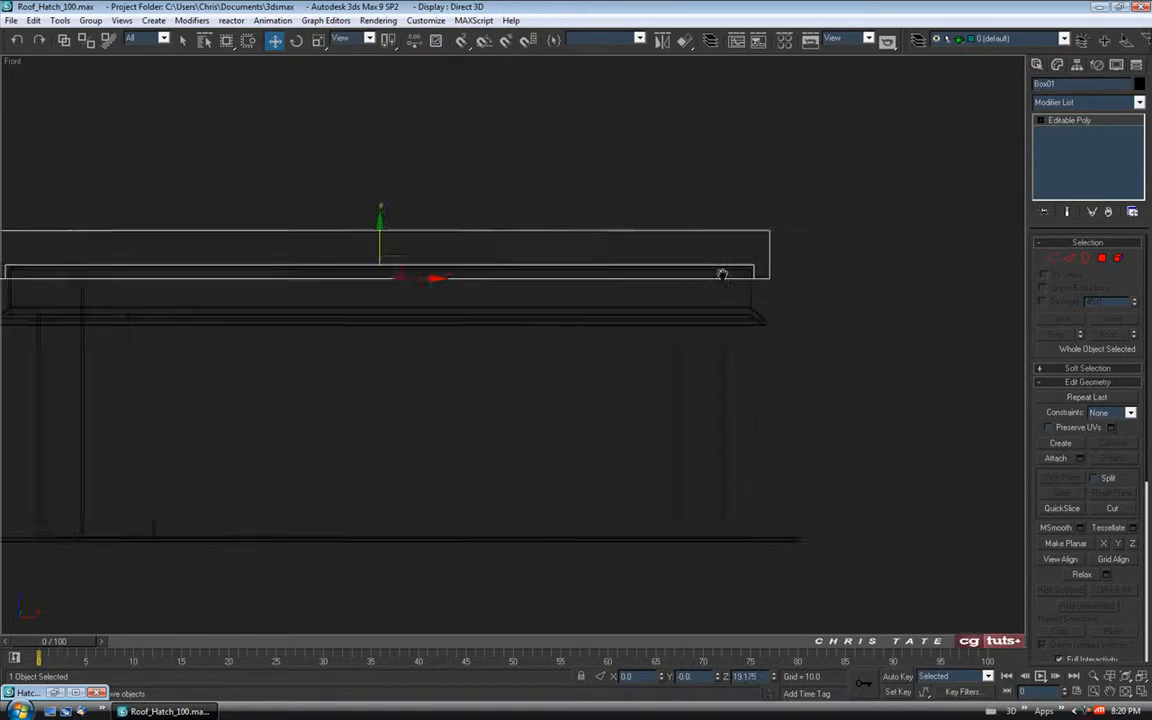
pyautogui.moveTo(835, 266); pyautogui.dragTo(488, 460, button='middle')
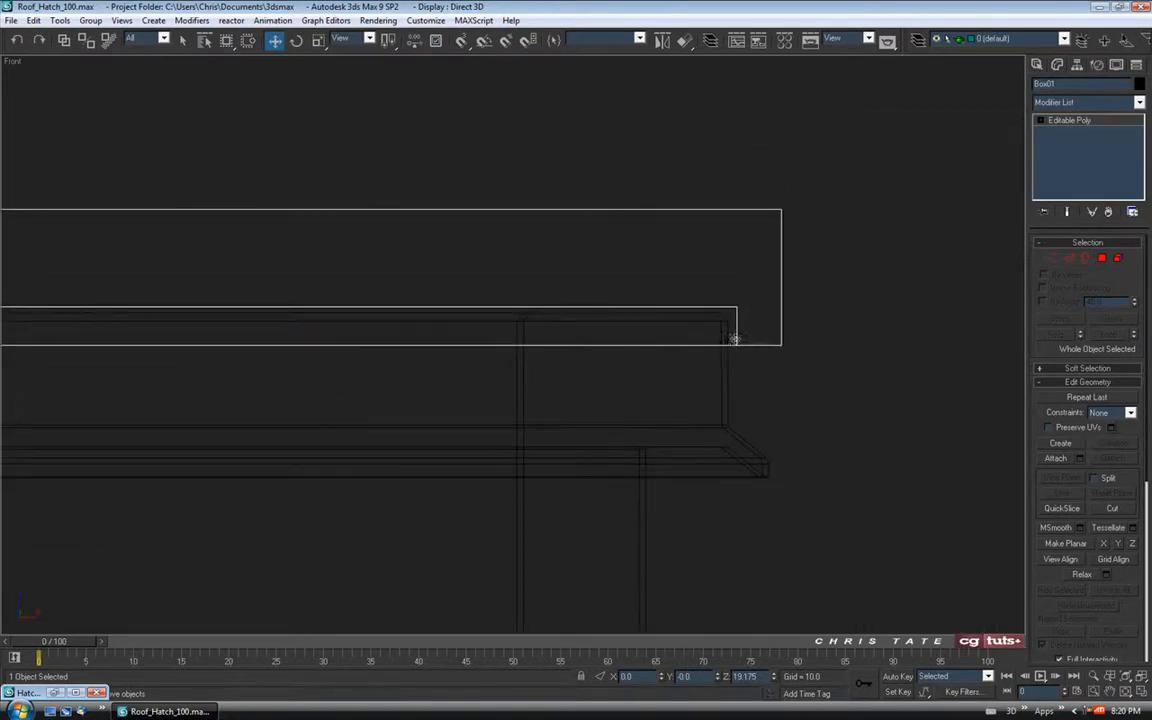
pyautogui.scroll(-2, 710, 365)
pyautogui.scroll(-2, 710, 365)
pyautogui.moveTo(610, 365); pyautogui.dragTo(815, 360, button='middle')
pyautogui.scroll(-2, 773, 348)
pyautogui.moveTo(572, 346); pyautogui.dragTo(661, 306, button='middle')
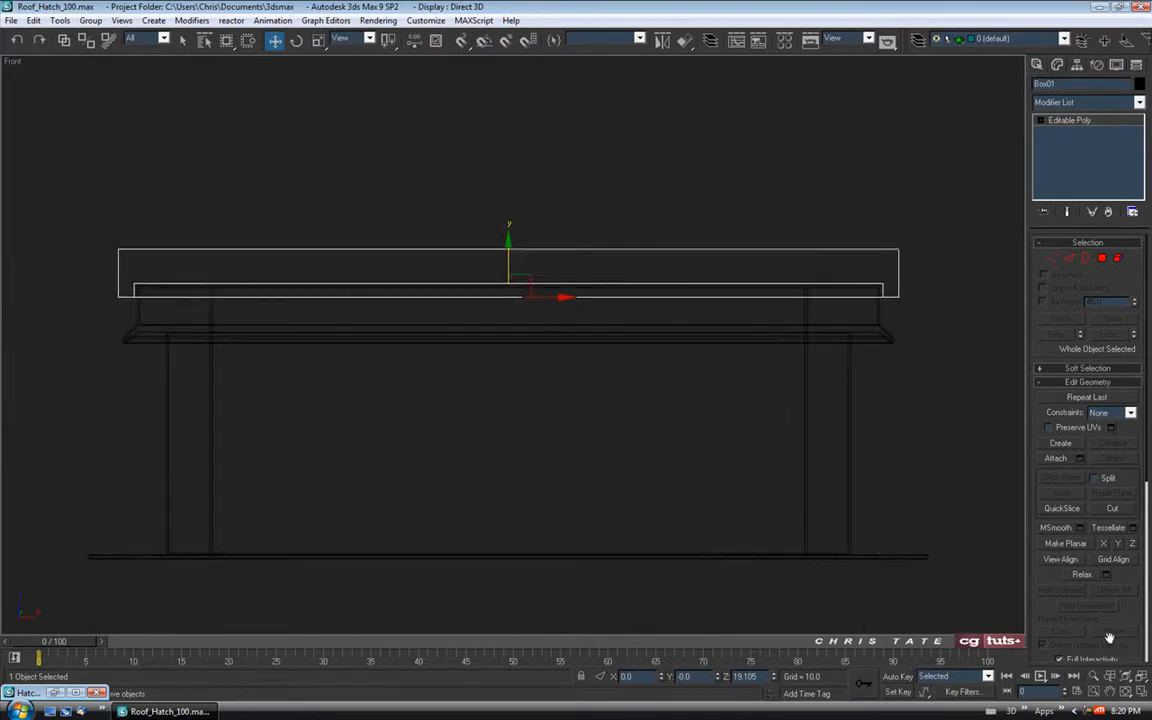
# Step: Examine in the Perspective view how the lid's recessed underside fits around the frame's upper rim
pyautogui.click(1143, 691)
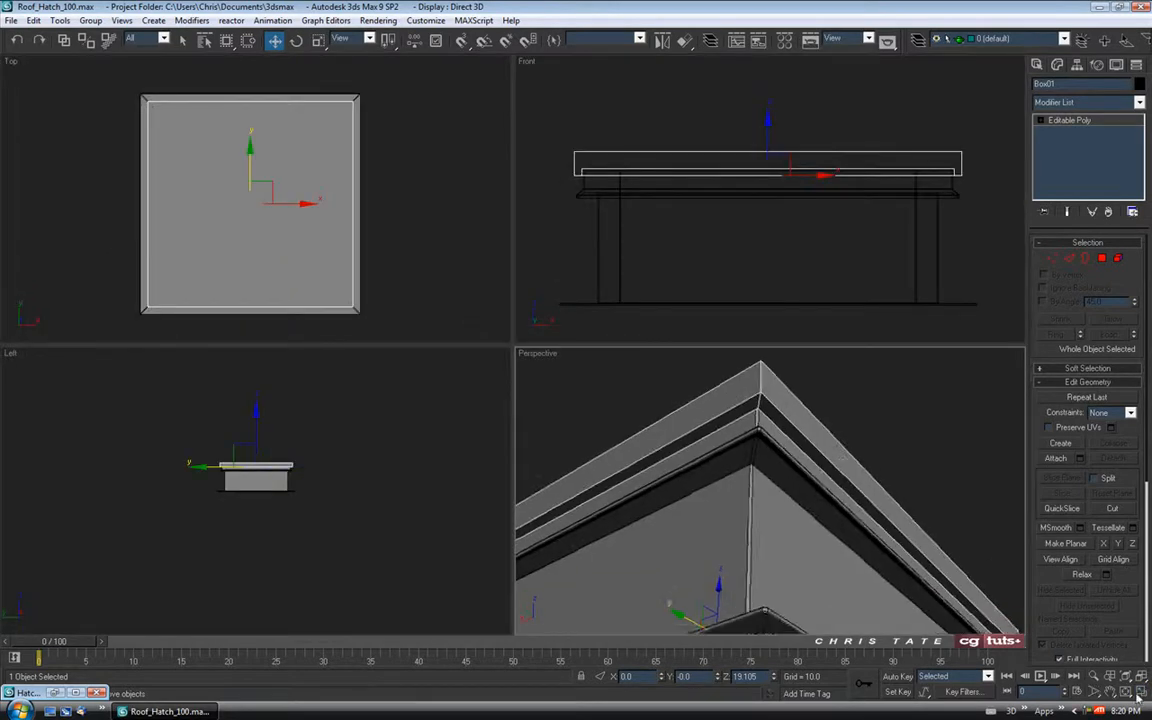
pyautogui.click(1134, 697)
pyautogui.moveTo(499, 250)
pyautogui.keyDown('alt'); pyautogui.mouseDown(button='middle')
pyautogui.moveTo(567, 252)
pyautogui.moveTo(599, 303)
pyautogui.moveTo(623, 258)
pyautogui.moveTo(607, 217)
pyautogui.moveTo(572, 363)
pyautogui.mouseUp(button='middle'); pyautogui.keyUp('alt')
pyautogui.scroll(3, 578, 221)
pyautogui.moveTo(512, 338)
pyautogui.keyDown('alt'); pyautogui.mouseDown(button='middle')
pyautogui.moveTo(491, 320)
pyautogui.moveTo(504, 327)
pyautogui.mouseUp(button='middle'); pyautogui.keyUp('alt')
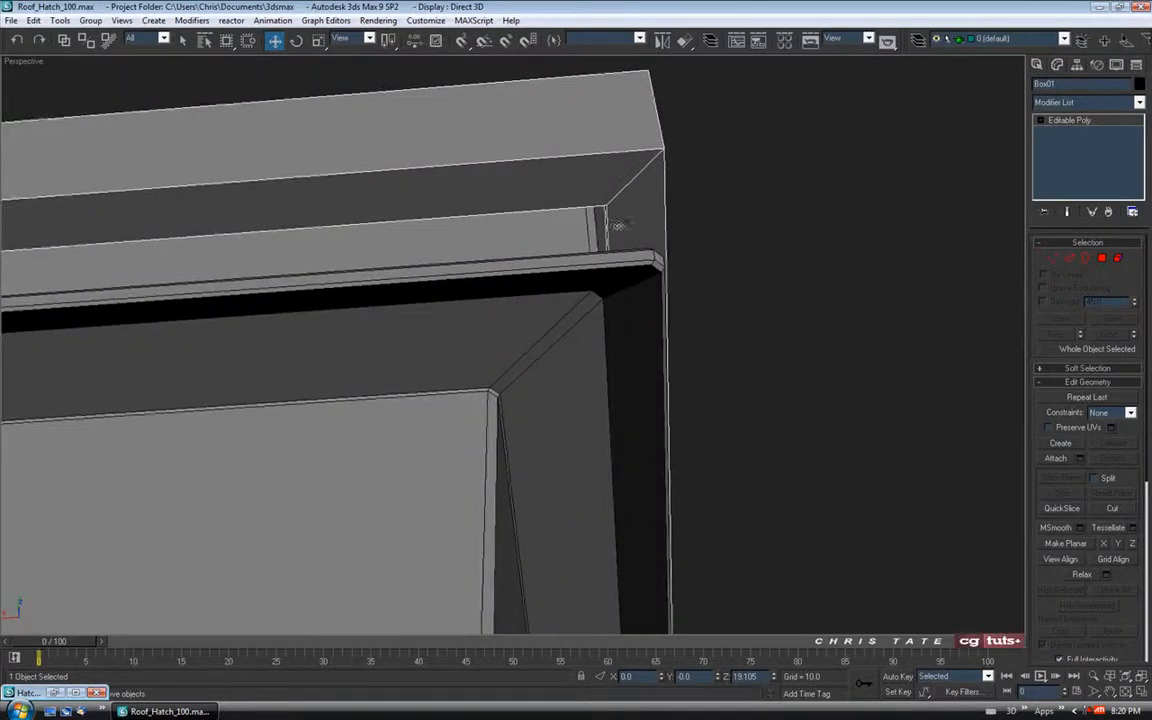
pyautogui.moveTo(627, 221); pyautogui.dragTo(680, 246, button='middle')
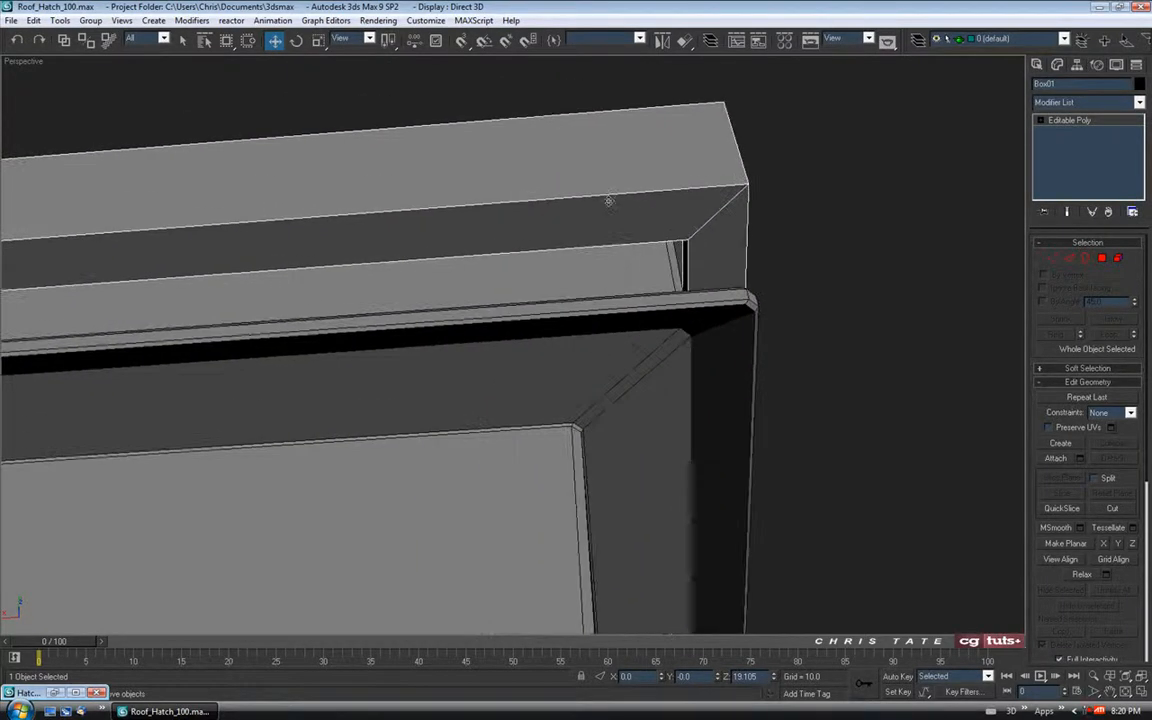
pyautogui.scroll(-5, 617, 360)
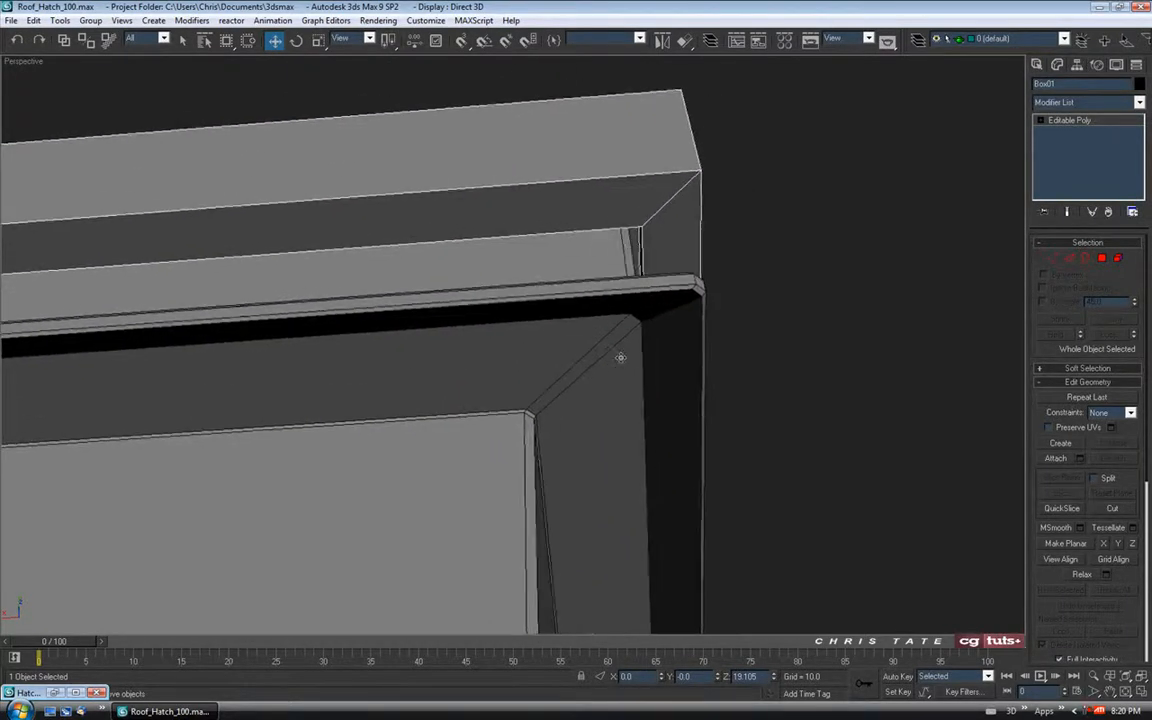
pyautogui.moveTo(621, 345)
pyautogui.keyDown('alt'); pyautogui.mouseDown(button='middle')
pyautogui.moveTo(645, 303)
pyautogui.moveTo(613, 340)
pyautogui.moveTo(612, 314)
pyautogui.moveTo(586, 293)
pyautogui.moveTo(535, 476)
pyautogui.moveTo(586, 548)
pyautogui.moveTo(581, 558)
pyautogui.mouseUp(button='middle'); pyautogui.keyUp('alt')
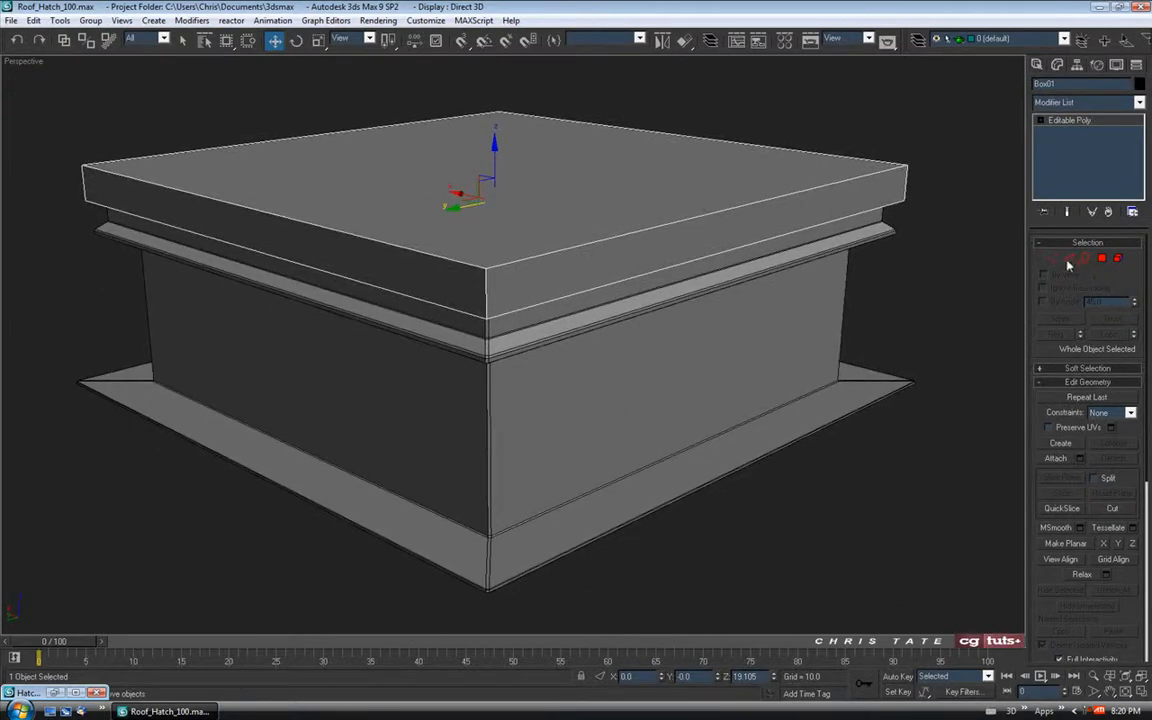
# Step: Select the lid's vertical corner edges and chamfer them by 0.15
pyautogui.press('2')
pyautogui.click(485, 291)
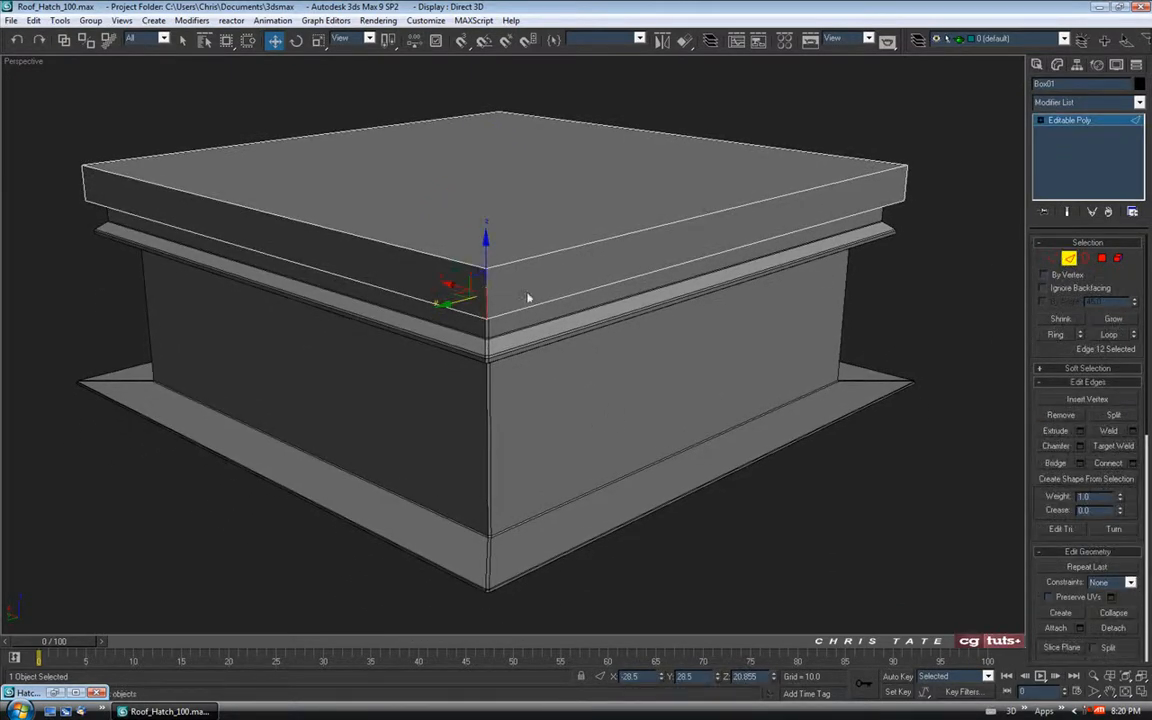
pyautogui.click(1057, 335)
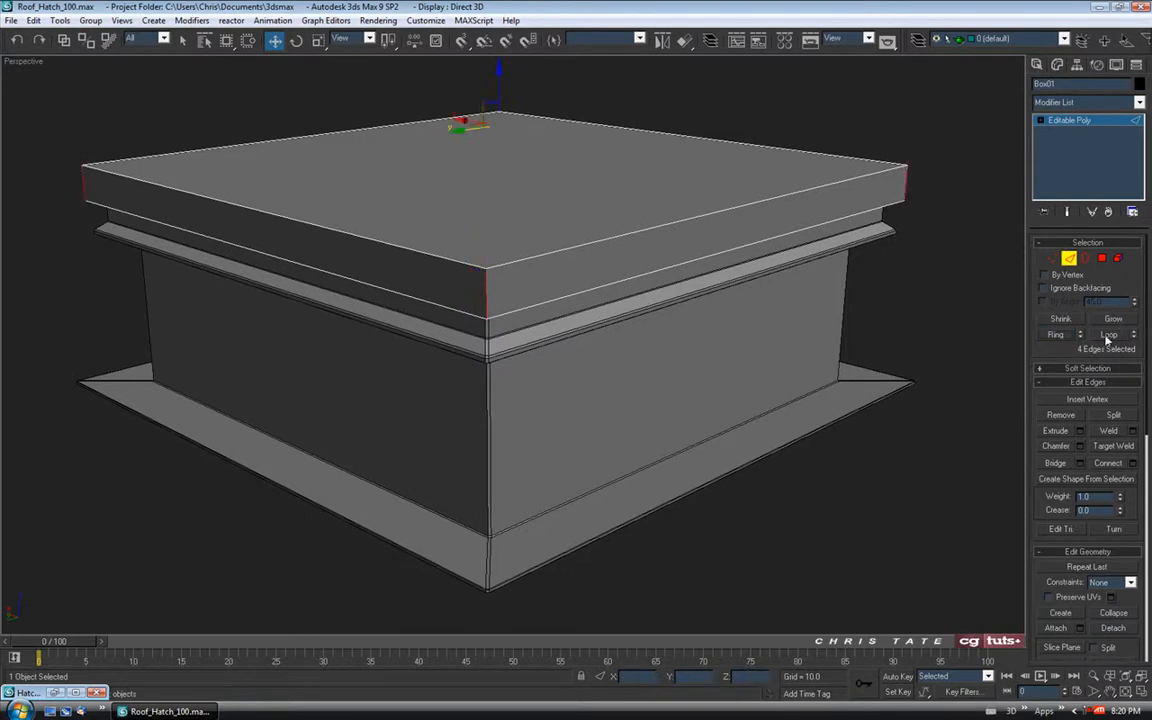
pyautogui.click(1109, 335)
pyautogui.click(1080, 447)
pyautogui.keyDown('alt'); pyautogui.moveTo(551, 285); pyautogui.dragTo(556, 279, button='middle'); pyautogui.keyUp('alt')
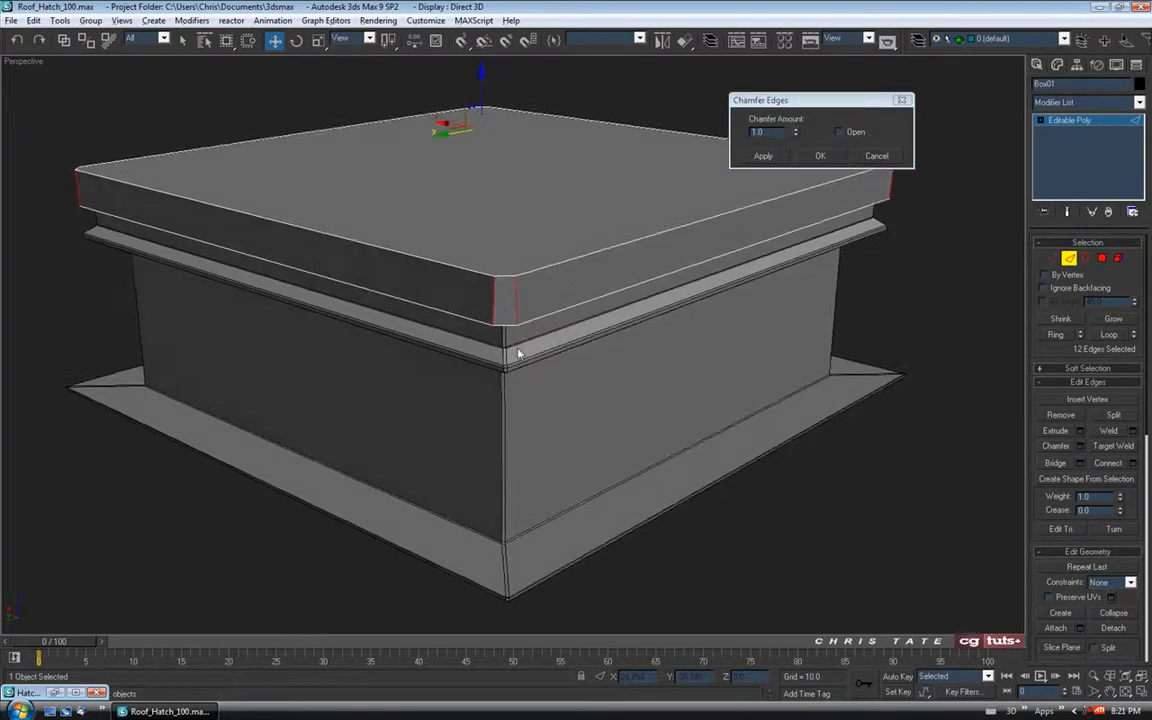
pyautogui.keyDown('alt'); pyautogui.moveTo(501, 406); pyautogui.dragTo(550, 418, button='middle'); pyautogui.keyUp('alt')
pyautogui.keyDown('alt'); pyautogui.moveTo(556, 413); pyautogui.dragTo(561, 411, button='middle'); pyautogui.keyUp('alt')
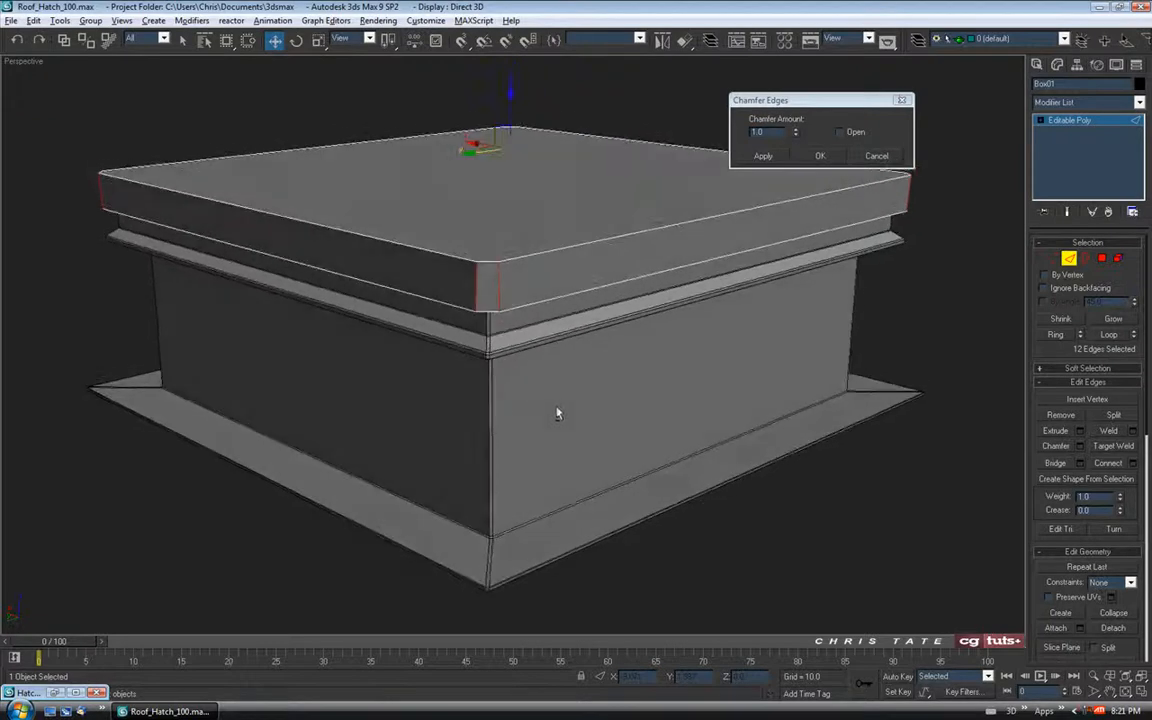
pyautogui.keyDown('alt'); pyautogui.moveTo(528, 315); pyautogui.dragTo(531, 323, button='middle'); pyautogui.keyUp('alt')
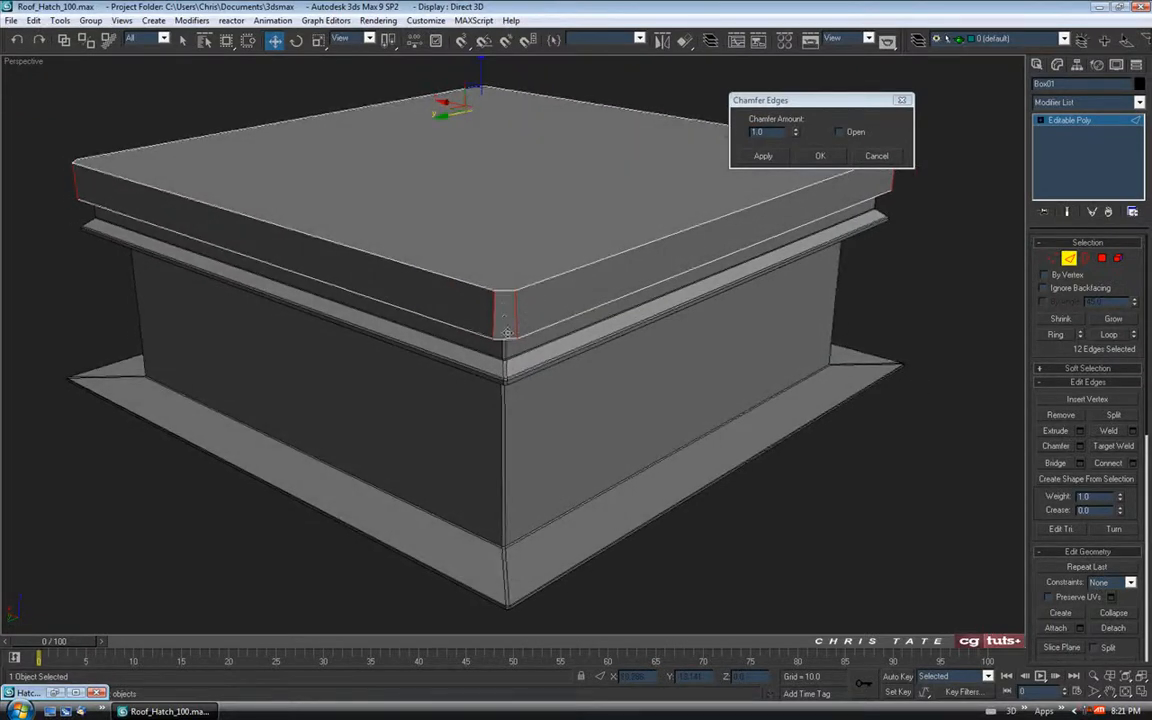
pyautogui.click(507, 338)
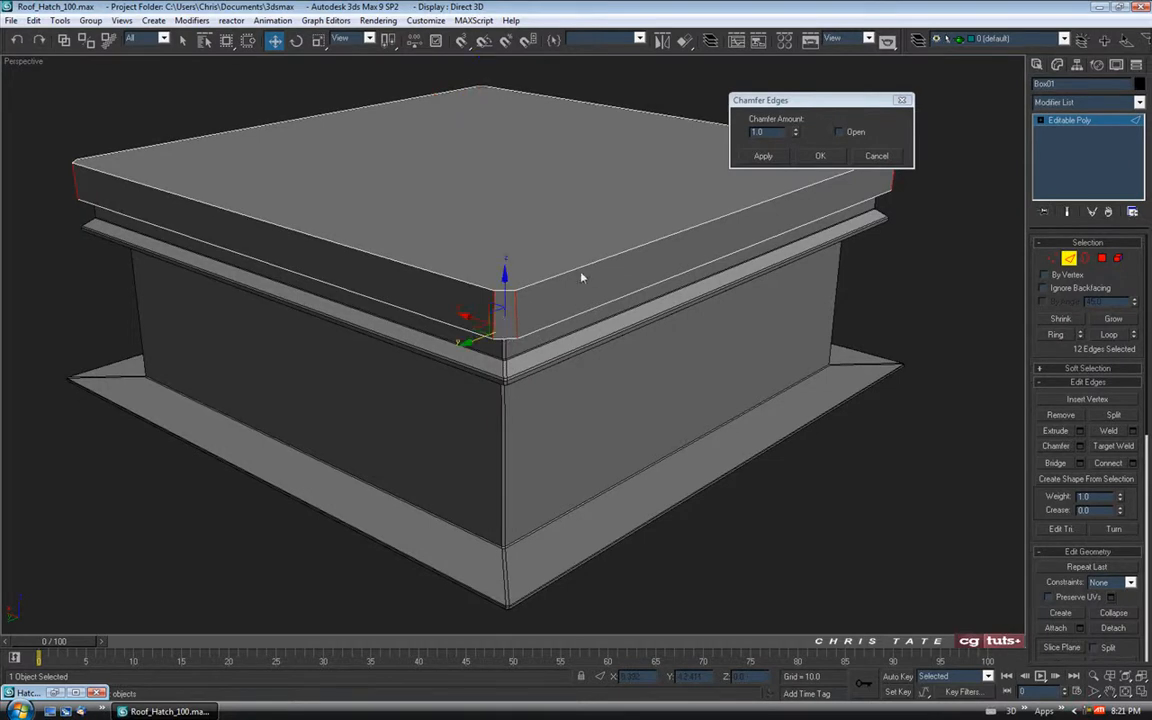
pyautogui.moveTo(578, 284); pyautogui.dragTo(573, 269, button='middle')
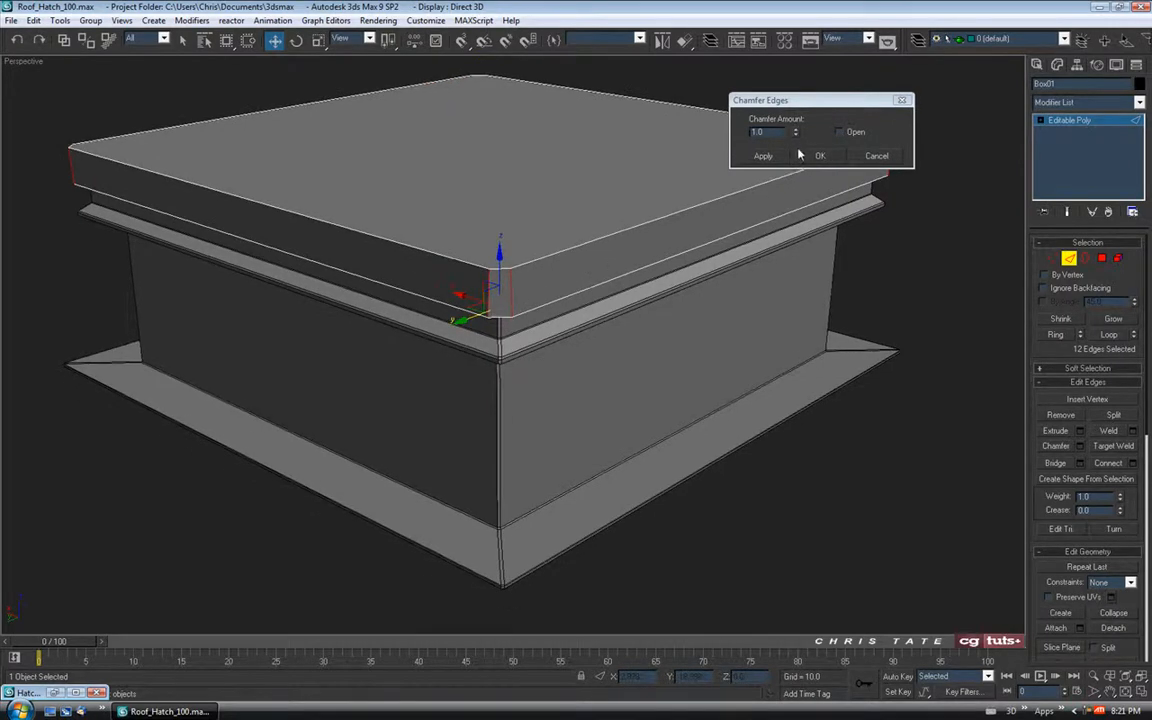
pyautogui.moveTo(795, 131); pyautogui.dragTo(789, 193)
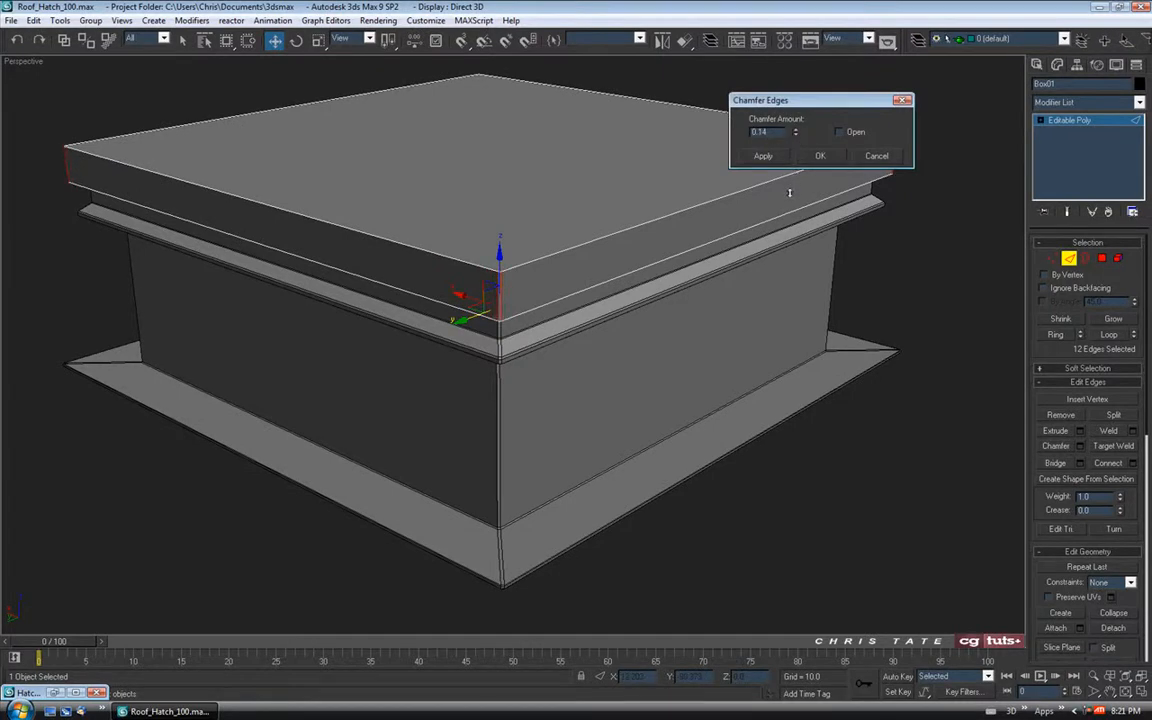
pyautogui.moveTo(789, 192)
pyautogui.keyDown('alt'); pyautogui.mouseDown(button='middle')
pyautogui.moveTo(571, 270)
pyautogui.moveTo(567, 252)
pyautogui.moveTo(579, 280)
pyautogui.moveTo(572, 270)
pyautogui.mouseUp(button='middle'); pyautogui.keyUp('alt')
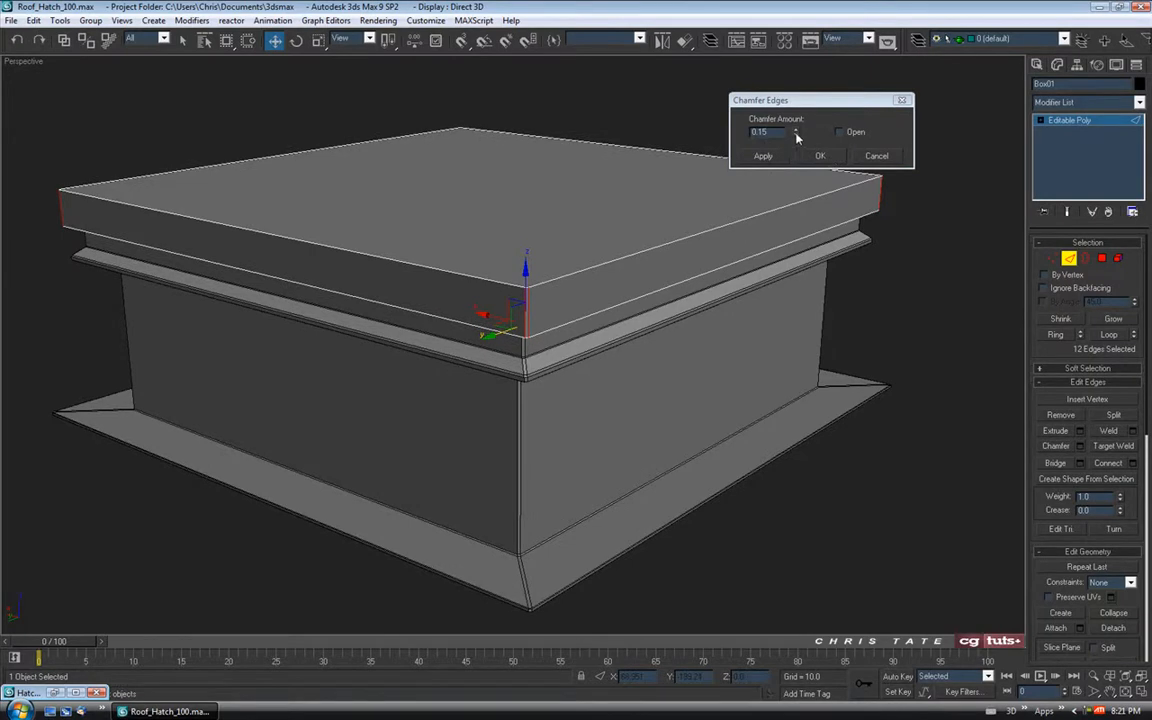
pyautogui.click(820, 157)
# Step: Invert the edge selection and chamfer the lid's remaining edges by 0.25, comparing with the Hatch Closed reference photo
pyautogui.keyDown('alt'); pyautogui.moveTo(676, 309); pyautogui.dragTo(674, 297, button='middle'); pyautogui.keyUp('alt')
pyautogui.hotkey('ctrl', 'i')
pyautogui.keyDown('alt'); pyautogui.moveTo(675, 293); pyautogui.dragTo(735, 266, button='middle'); pyautogui.keyUp('alt')
pyautogui.moveTo(632, 348); pyautogui.dragTo(629, 346, button='middle')
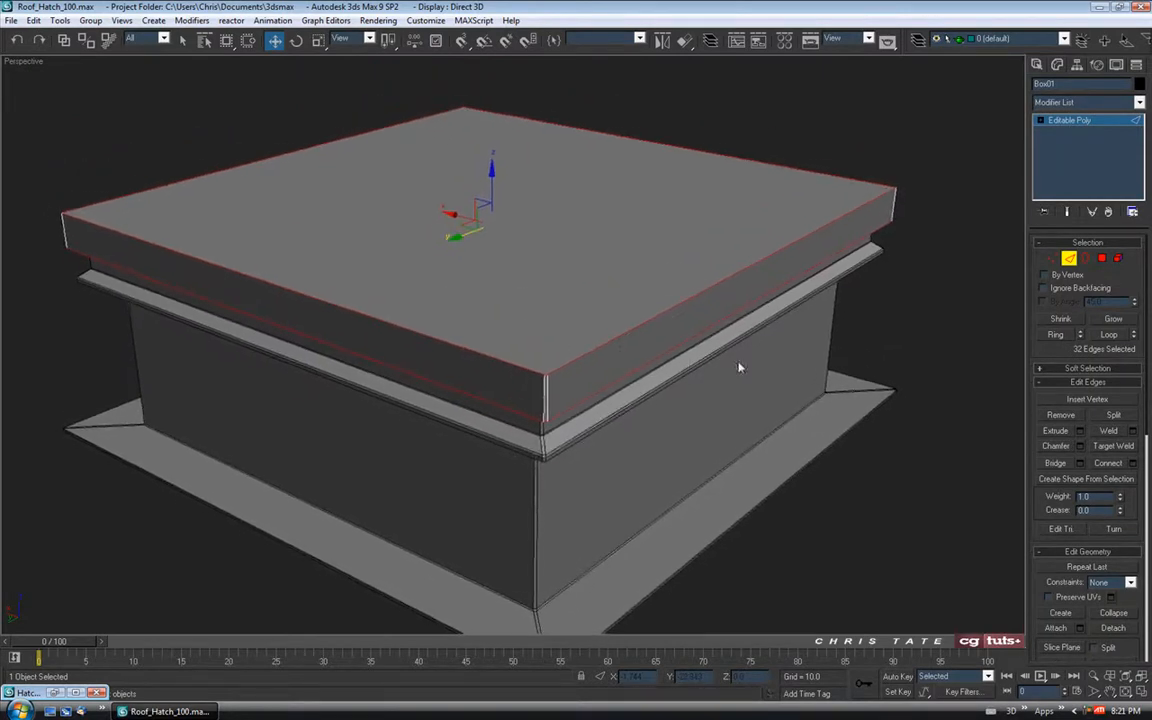
pyautogui.click(1080, 446)
pyautogui.keyDown('alt'); pyautogui.moveTo(548, 247); pyautogui.dragTo(742, 206, button='middle'); pyautogui.keyUp('alt')
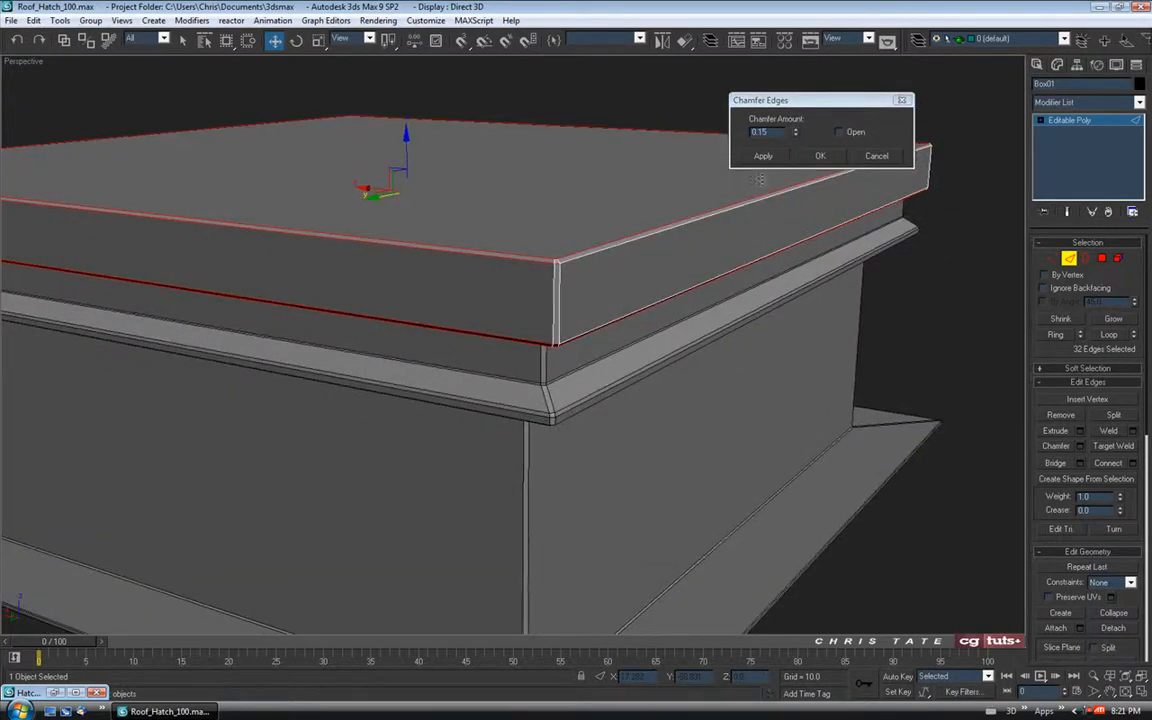
pyautogui.click(55, 692)
pyautogui.moveTo(295, 401); pyautogui.dragTo(340, 407)
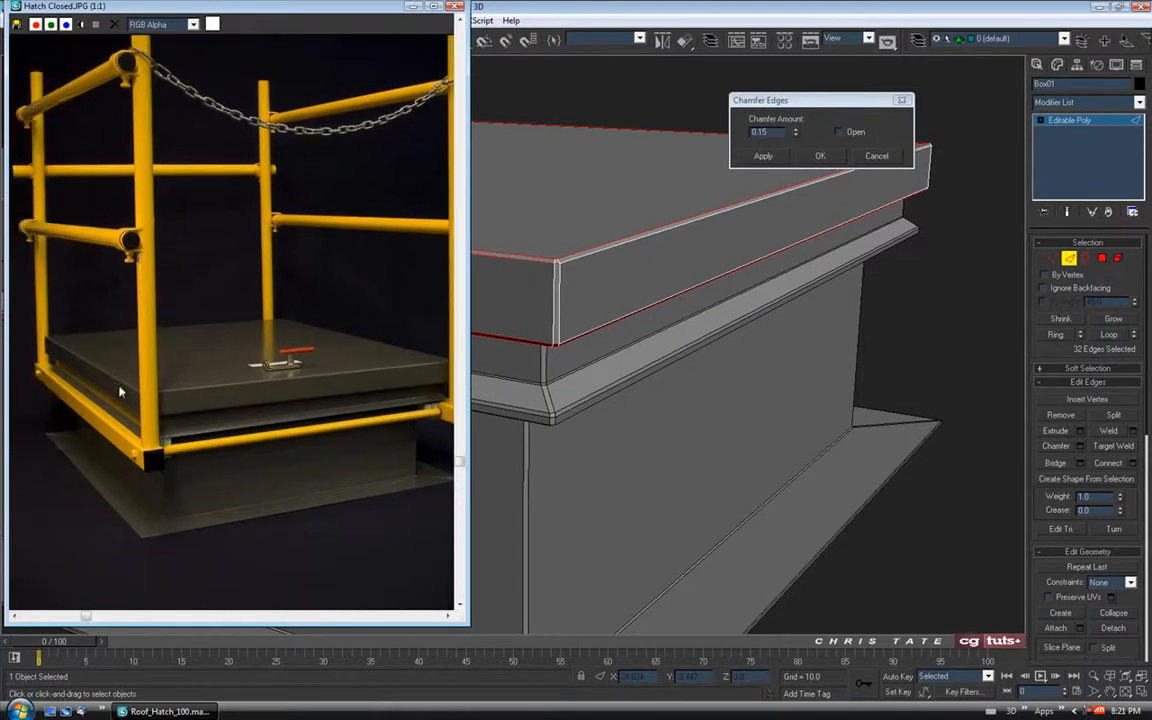
pyautogui.moveTo(229, 422); pyautogui.dragTo(184, 427)
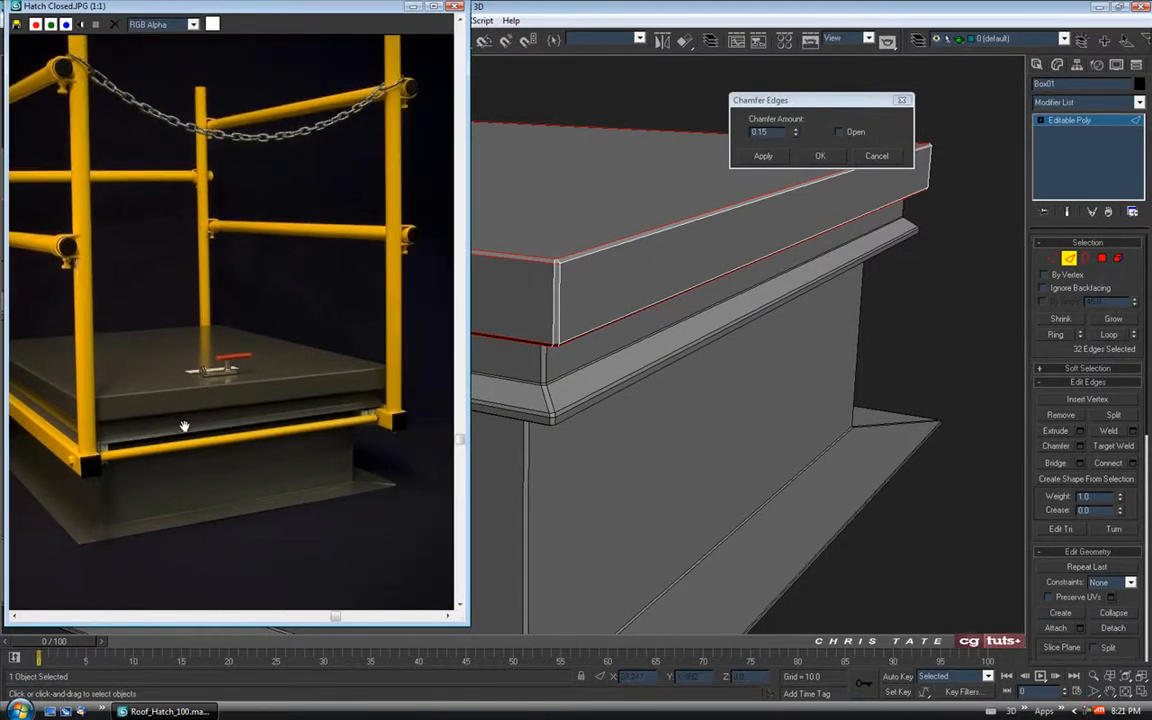
pyautogui.click(412, 6)
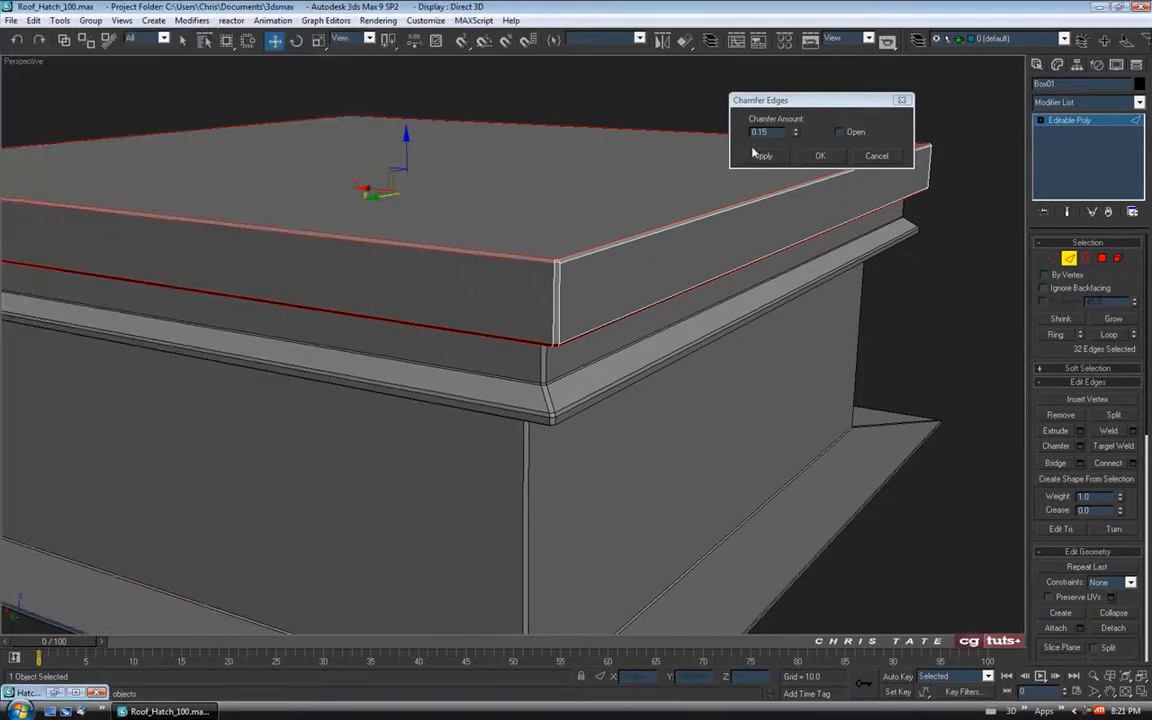
pyautogui.moveTo(799, 137); pyautogui.dragTo(796, 124)
pyautogui.keyDown('alt'); pyautogui.moveTo(693, 332); pyautogui.dragTo(642, 325, button='middle'); pyautogui.keyUp('alt')
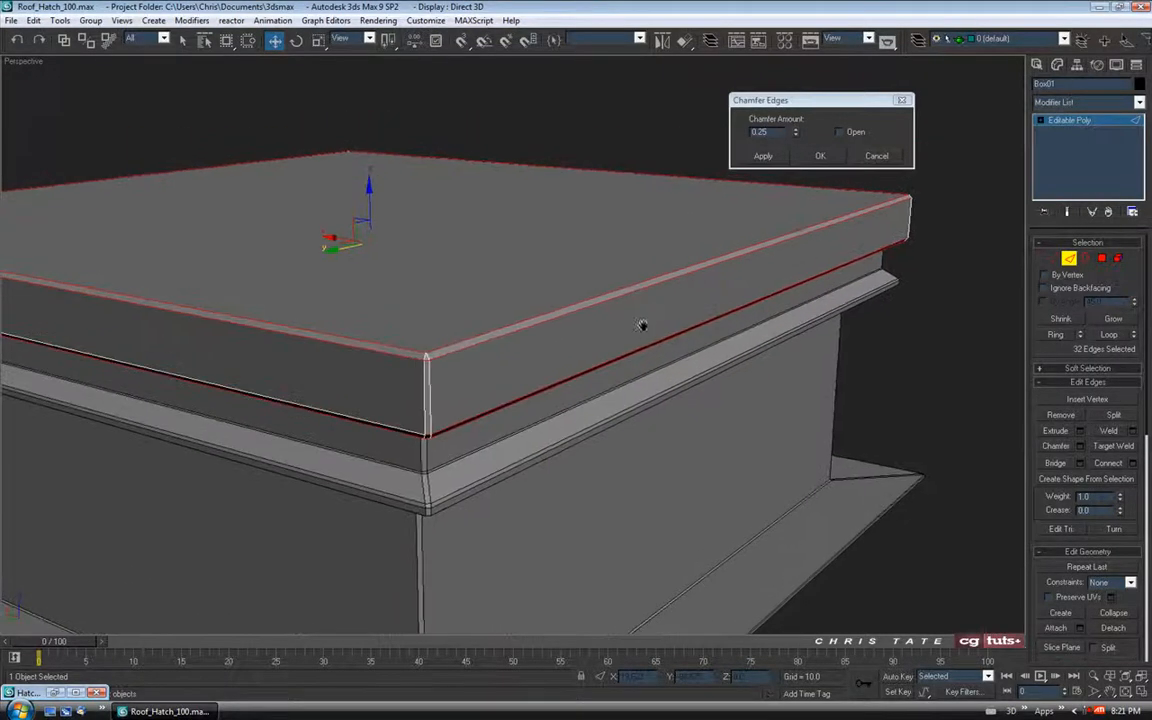
pyautogui.click(818, 157)
# Step: Leave edge editing, deselect the lid and examine its chamfered edges and underside around the frame
pyautogui.scroll(-3, 681, 270)
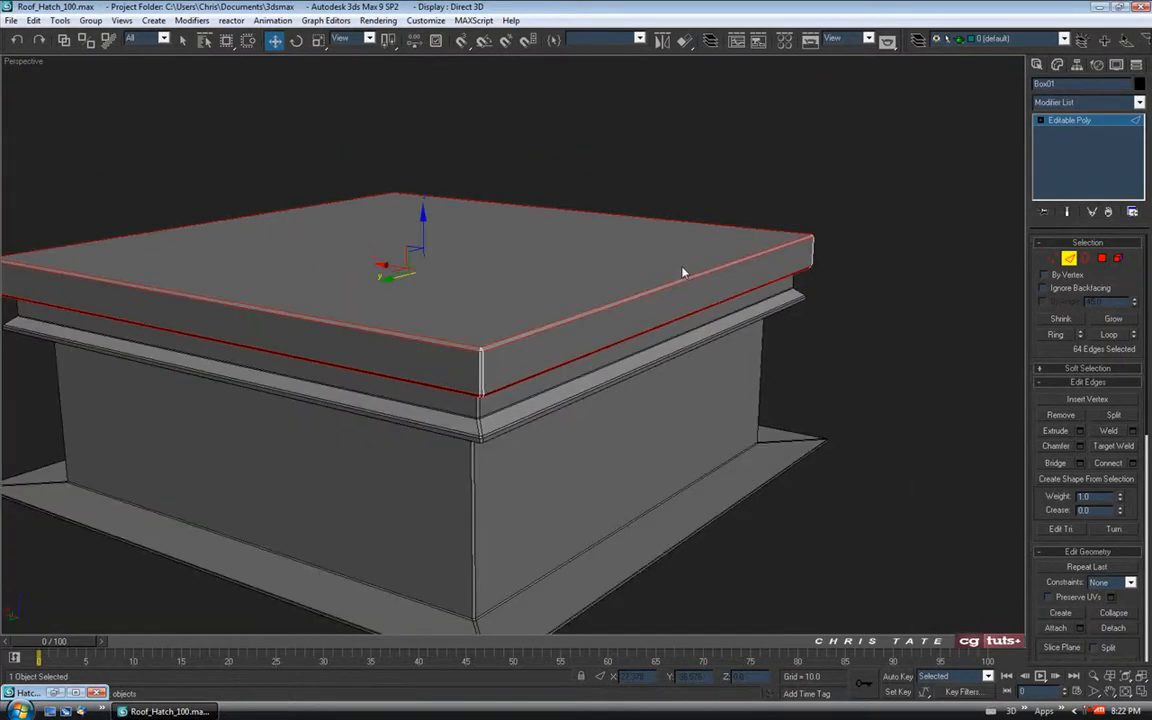
pyautogui.keyDown('alt'); pyautogui.moveTo(681, 270); pyautogui.dragTo(681, 239, button='middle'); pyautogui.keyUp('alt')
pyautogui.click(1068, 262)
pyautogui.click(931, 329)
pyautogui.keyDown('alt'); pyautogui.moveTo(848, 362); pyautogui.dragTo(730, 301, button='middle'); pyautogui.keyUp('alt')
pyautogui.scroll(5, 700, 300)
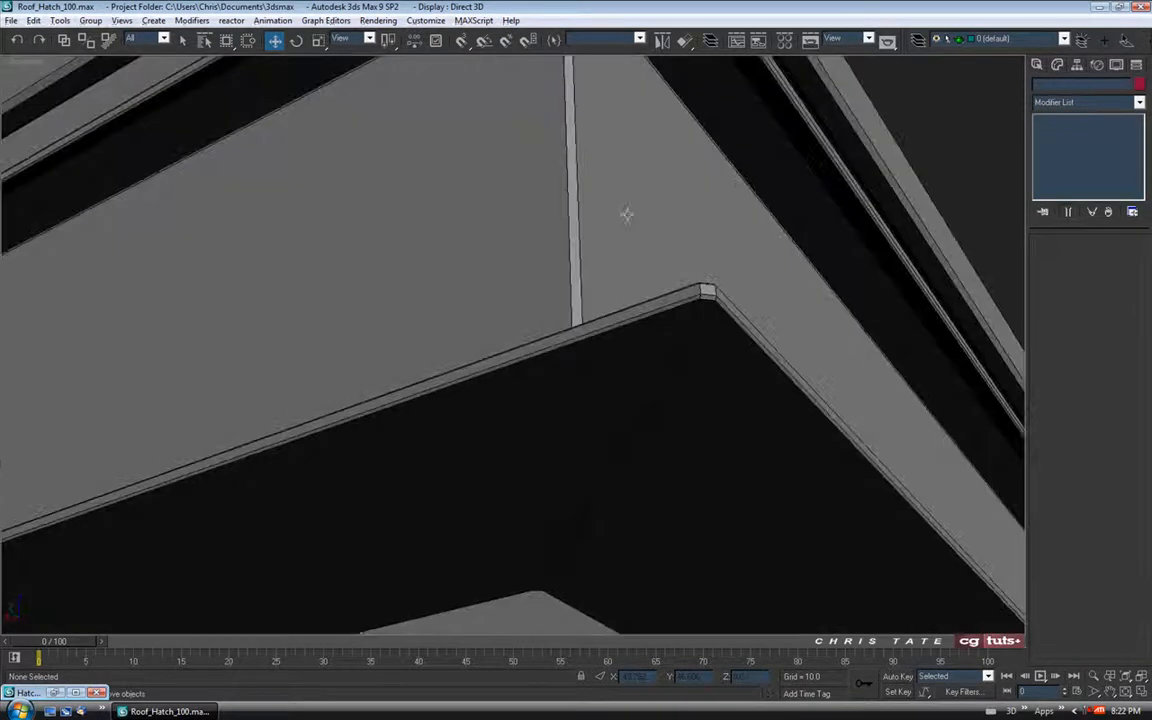
pyautogui.moveTo(625, 208); pyautogui.dragTo(558, 409, button='middle')
pyautogui.moveTo(582, 254)
pyautogui.keyDown('alt'); pyautogui.mouseDown(button='middle')
pyautogui.moveTo(618, 220)
pyautogui.moveTo(573, 381)
pyautogui.moveTo(539, 300)
pyautogui.moveTo(470, 306)
pyautogui.moveTo(425, 275)
pyautogui.mouseUp(button='middle'); pyautogui.keyUp('alt')
pyautogui.moveTo(391, 340)
pyautogui.keyDown('alt'); pyautogui.mouseDown(button='middle')
pyautogui.moveTo(467, 333)
pyautogui.moveTo(478, 337)
pyautogui.moveTo(468, 359)
pyautogui.moveTo(584, 200)
pyautogui.moveTo(560, 284)
pyautogui.mouseUp(button='middle'); pyautogui.keyUp('alt')
pyautogui.scroll(-4, 468, 350)
# Step: Select the lid and rename it Door
pyautogui.click(560, 284)
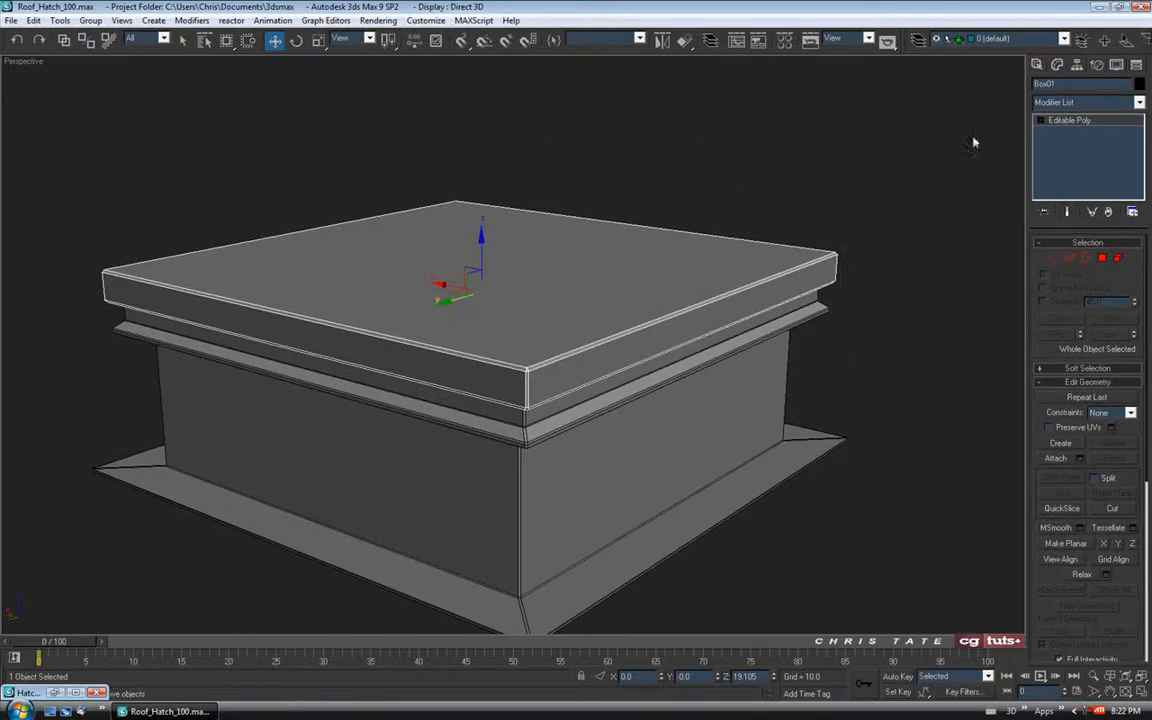
pyautogui.doubleClick(1062, 84)
pyautogui.write('Door')
pyautogui.moveTo(524, 289); pyautogui.dragTo(531, 290, button='middle')
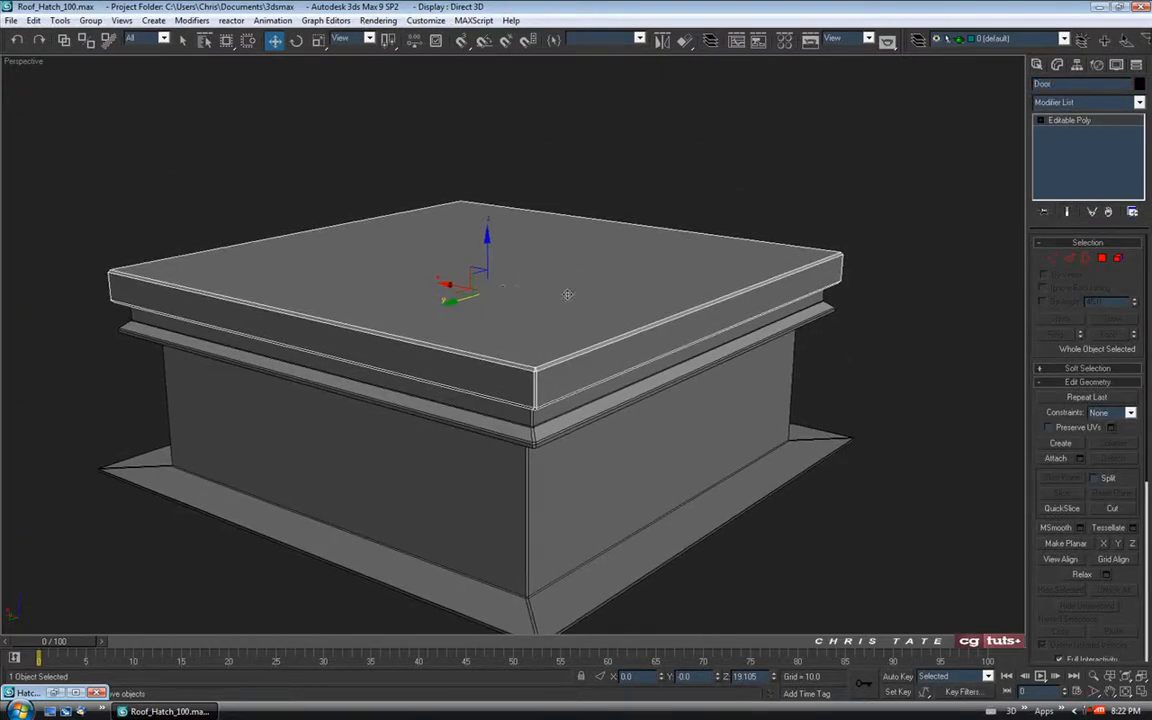
# Step: Center the Door's pivot to the object, leave pivot adjustment and deselect the lid
pyautogui.click(1078, 65)
pyautogui.click(1085, 152)
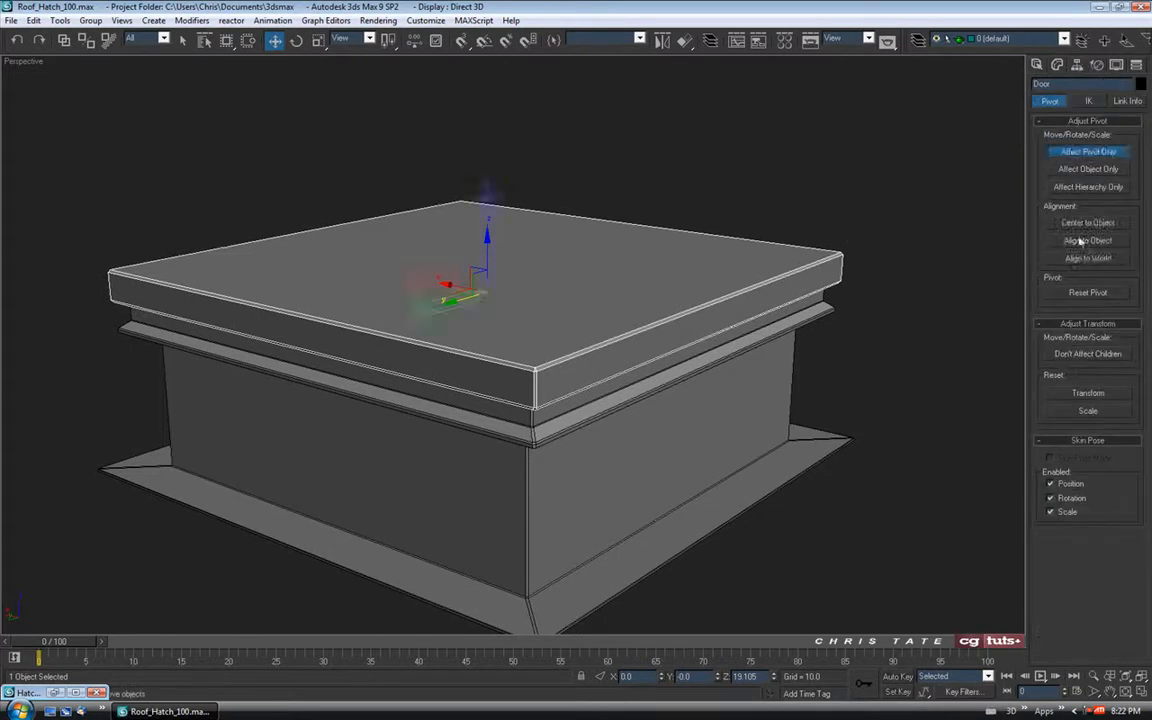
pyautogui.click(1087, 223)
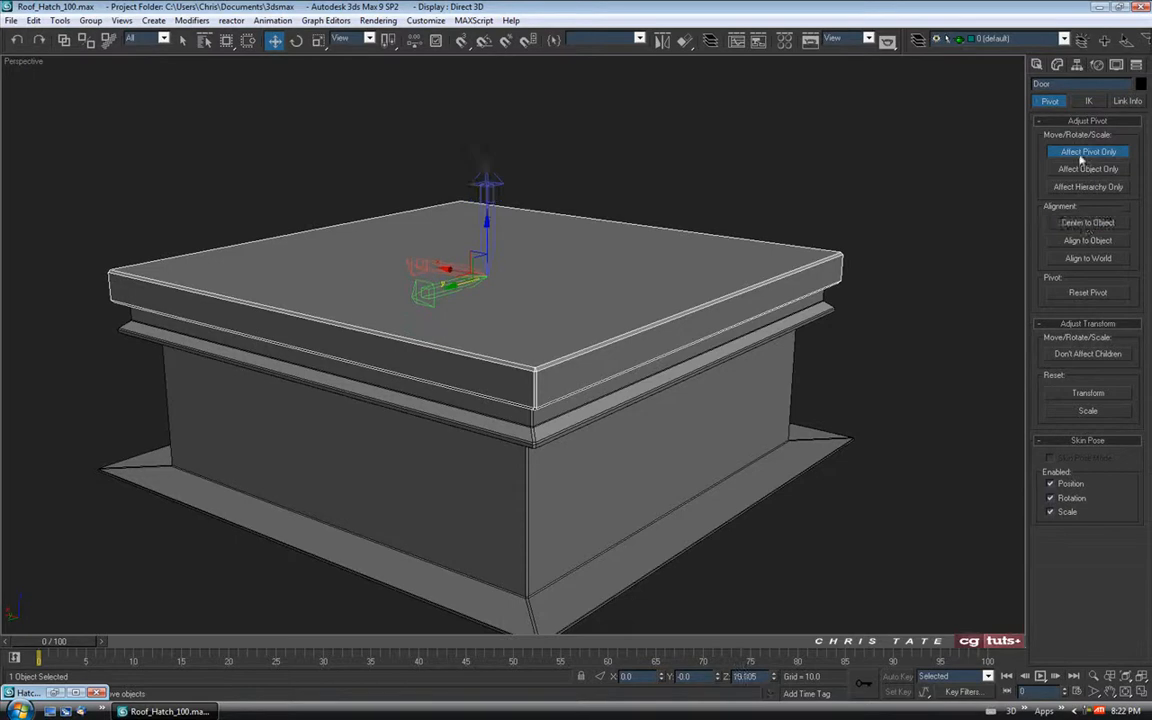
pyautogui.click(1085, 152)
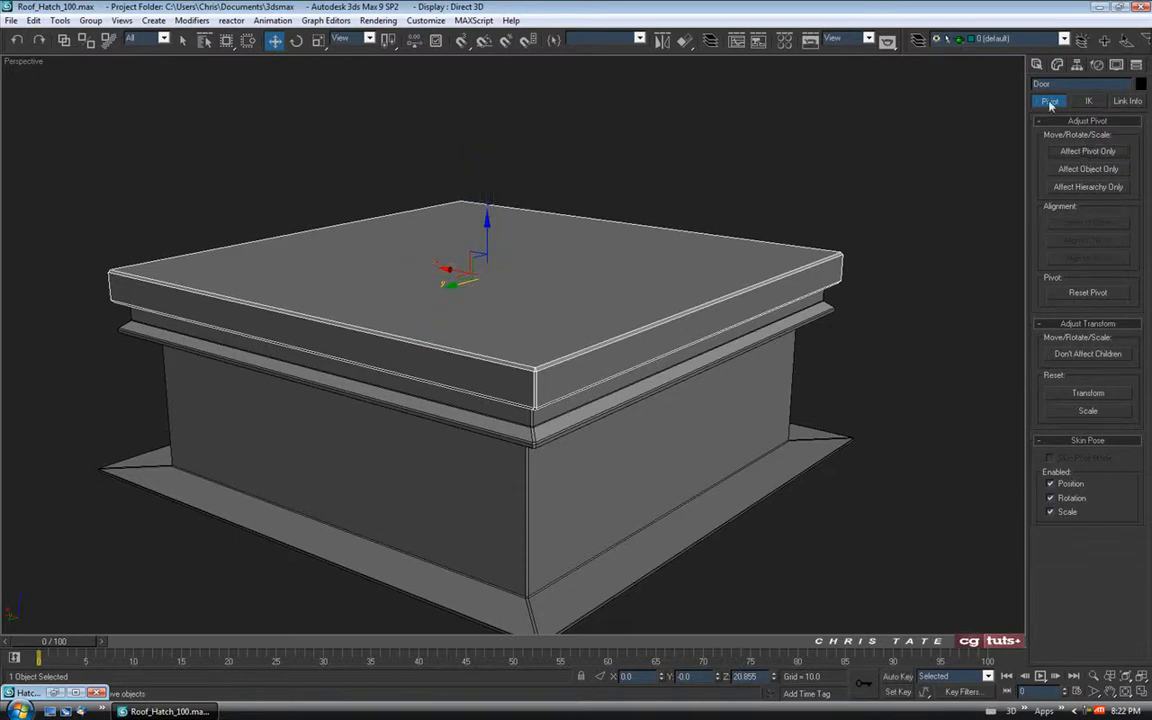
pyautogui.click(1042, 87)
pyautogui.keyDown('alt'); pyautogui.moveTo(764, 239); pyautogui.dragTo(788, 213, button='middle'); pyautogui.keyUp('alt')
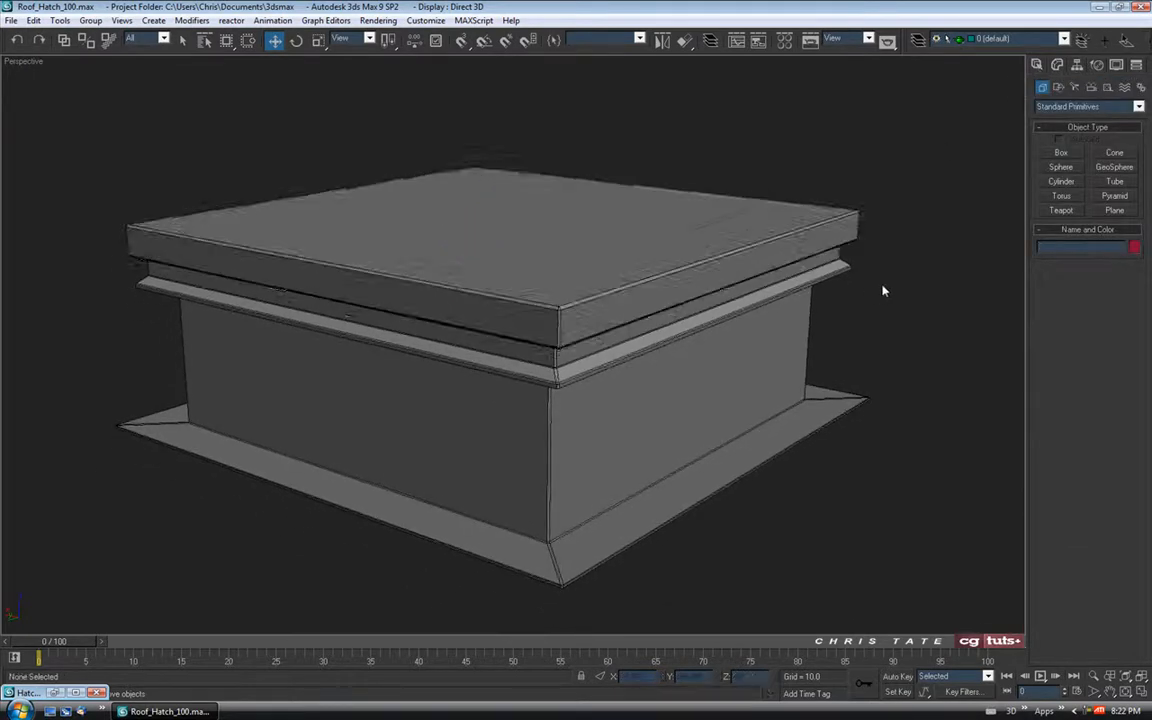
pyautogui.click(887, 291)
# Step: Save the scene as a new incremented version, Roof_Hatch_101.max
pyautogui.scroll(-3, 760, 290)
pyautogui.moveTo(704, 298)
pyautogui.mouseDown(button='middle')
pyautogui.moveTo(782, 334)
pyautogui.moveTo(750, 399)
pyautogui.moveTo(723, 406)
pyautogui.moveTo(735, 362)
pyautogui.mouseUp(button='middle')
pyautogui.moveTo(684, 397); pyautogui.dragTo(746, 399, button='middle')
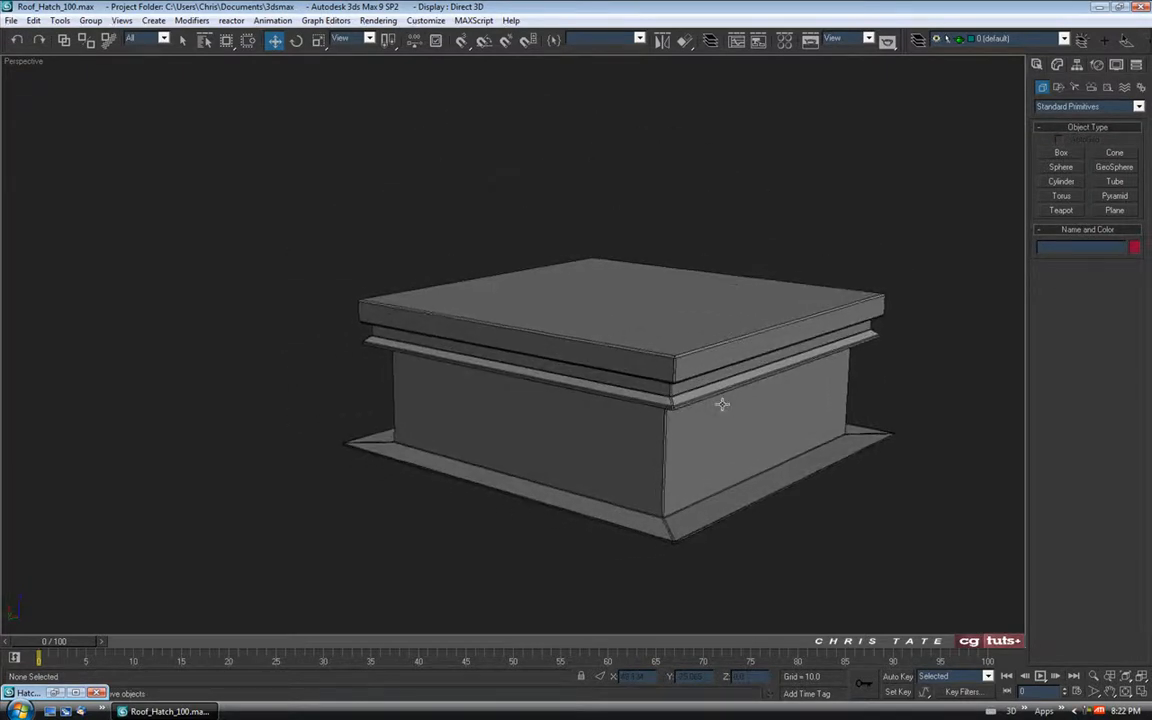
pyautogui.click(11, 20)
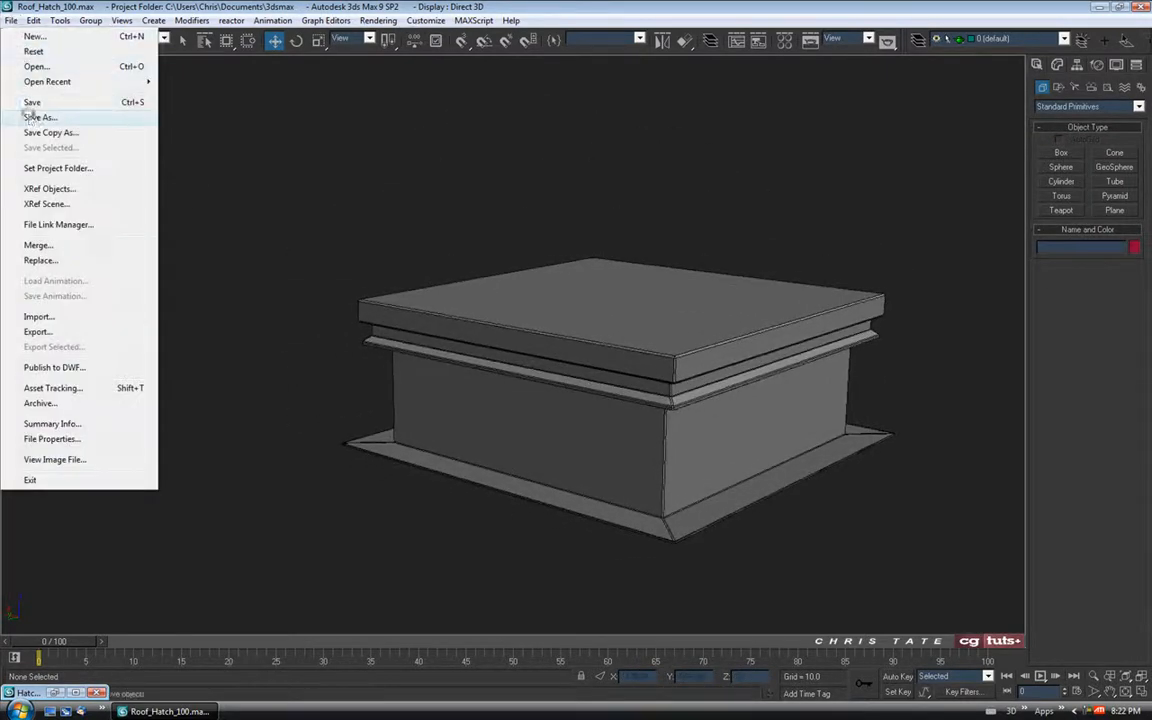
pyautogui.click(38, 117)
pyautogui.click(317, 468)
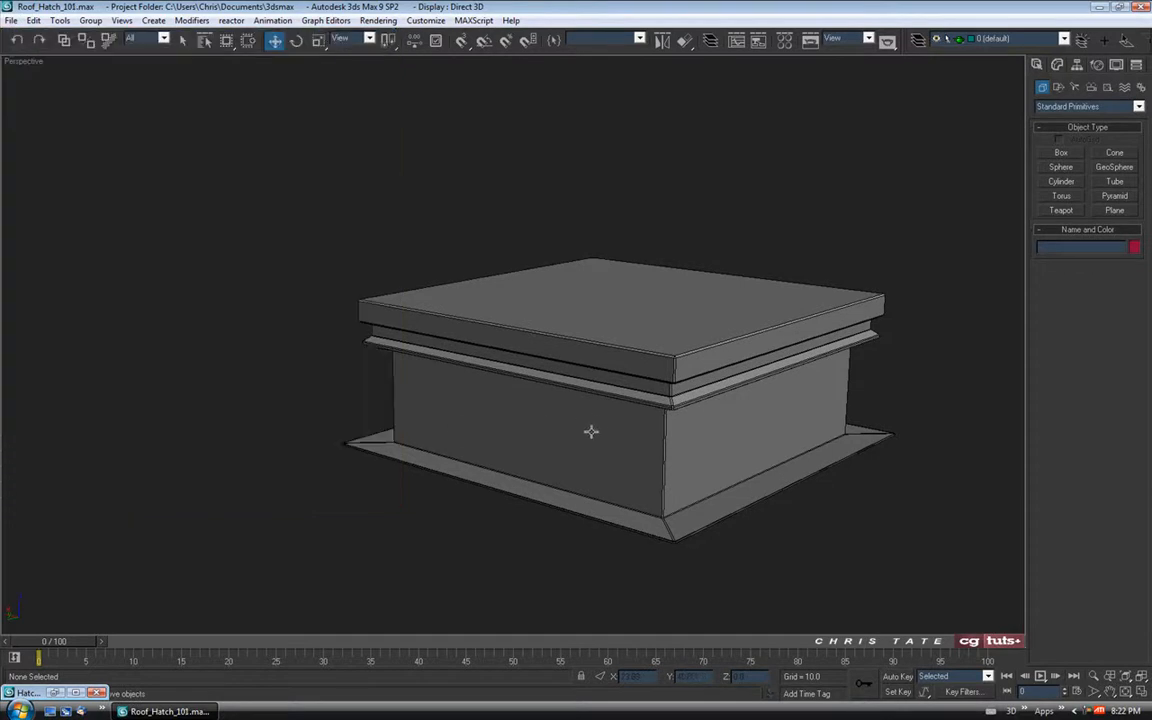
# Step: Examine in the Hatch Closed reference photo how the yellow railing and its corner brackets attach beneath the hatch's rim
pyautogui.keyDown('alt'); pyautogui.moveTo(597, 424); pyautogui.dragTo(470, 506, button='middle'); pyautogui.keyUp('alt')
pyautogui.click(56, 692)
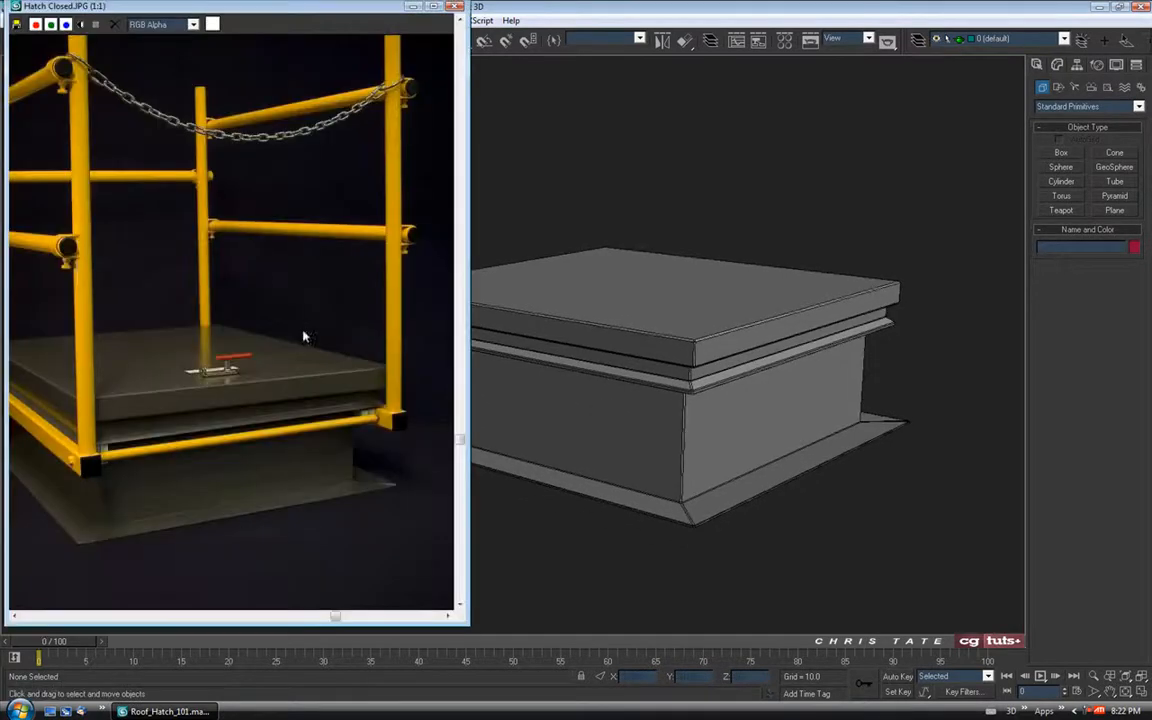
pyautogui.moveTo(183, 502)
pyautogui.mouseDown(button='middle')
pyautogui.moveTo(252, 496)
pyautogui.moveTo(228, 500)
pyautogui.mouseUp(button='middle')
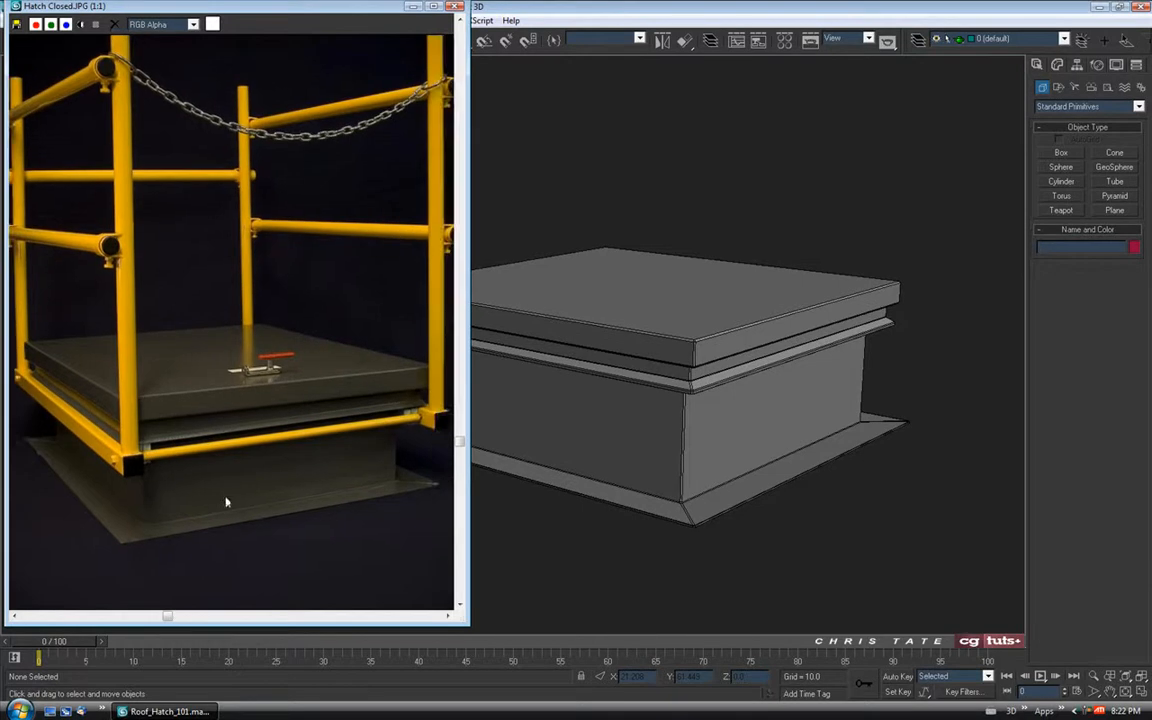
pyautogui.moveTo(301, 491)
pyautogui.mouseDown(button='middle')
pyautogui.moveTo(287, 497)
pyautogui.moveTo(336, 495)
pyautogui.moveTo(307, 493)
pyautogui.mouseUp(button='middle')
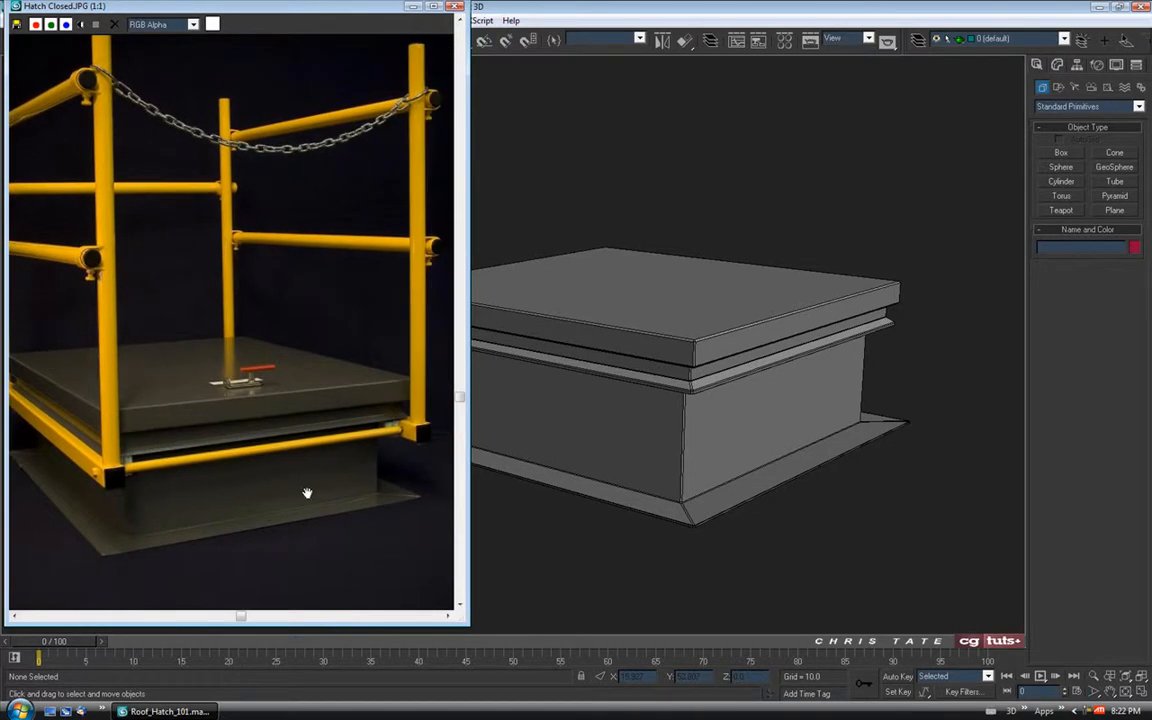
pyautogui.moveTo(182, 492); pyautogui.dragTo(210, 491, button='middle')
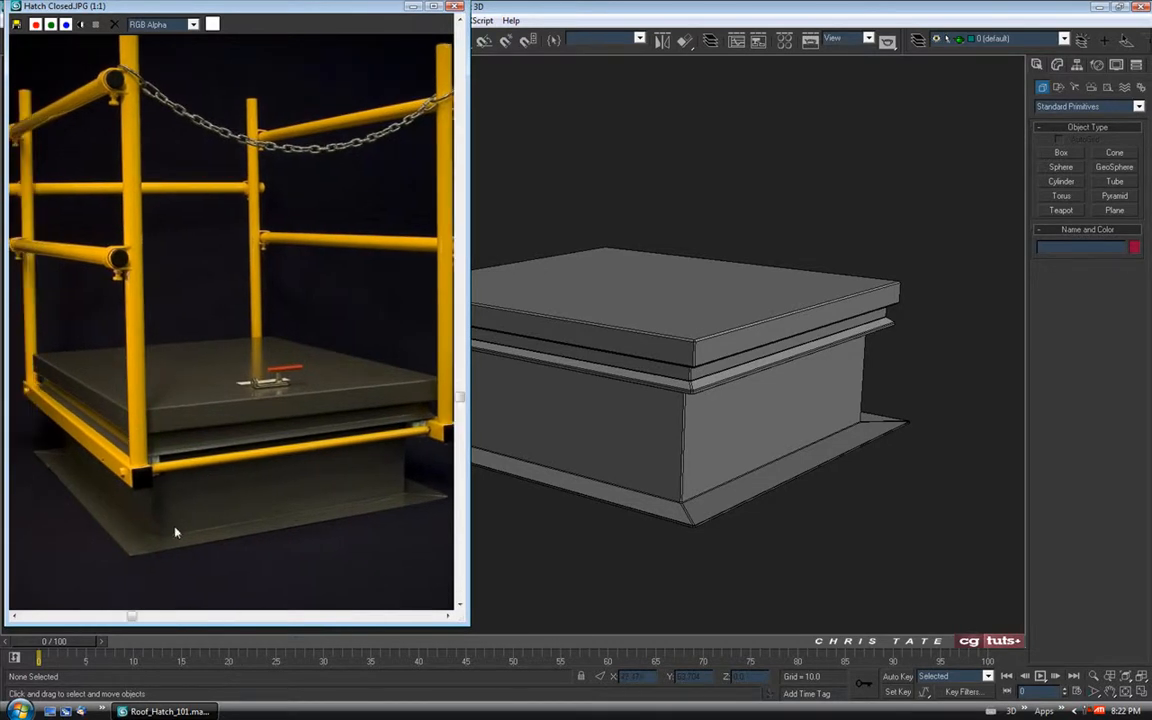
pyautogui.scroll(4, 175, 500)
pyautogui.moveTo(178, 462); pyautogui.dragTo(168, 456, button='middle')
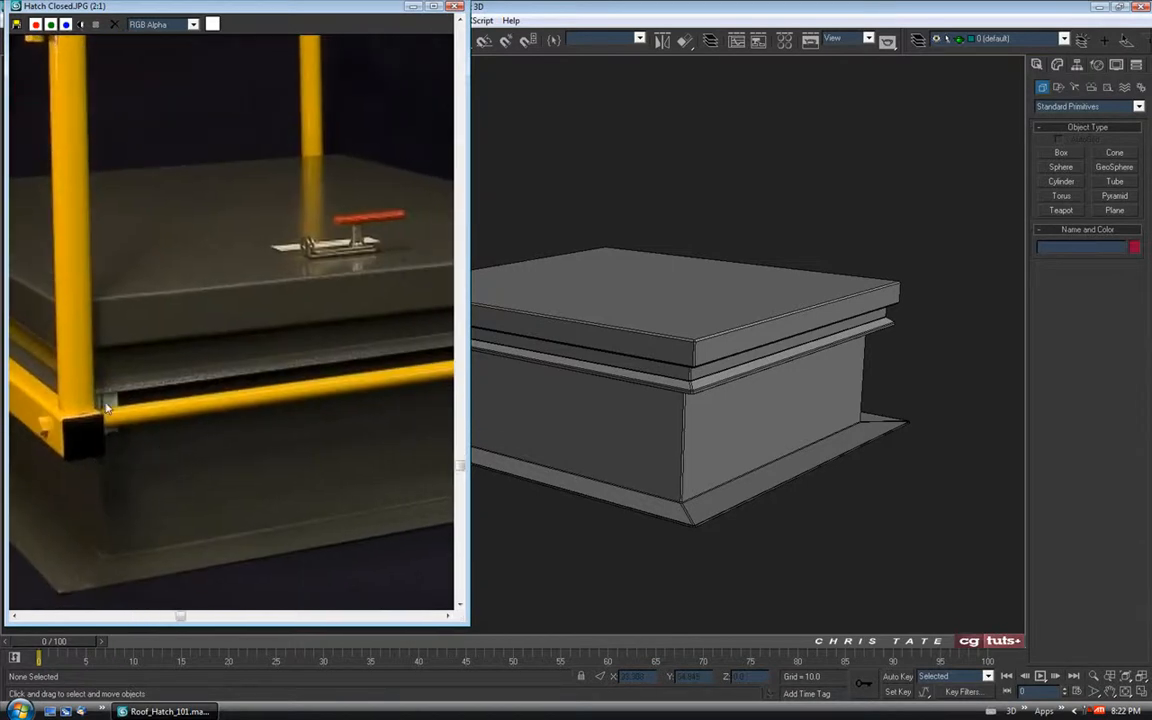
pyautogui.moveTo(342, 457); pyautogui.dragTo(200, 466, button='middle')
pyautogui.moveTo(330, 459); pyautogui.dragTo(151, 466, button='middle')
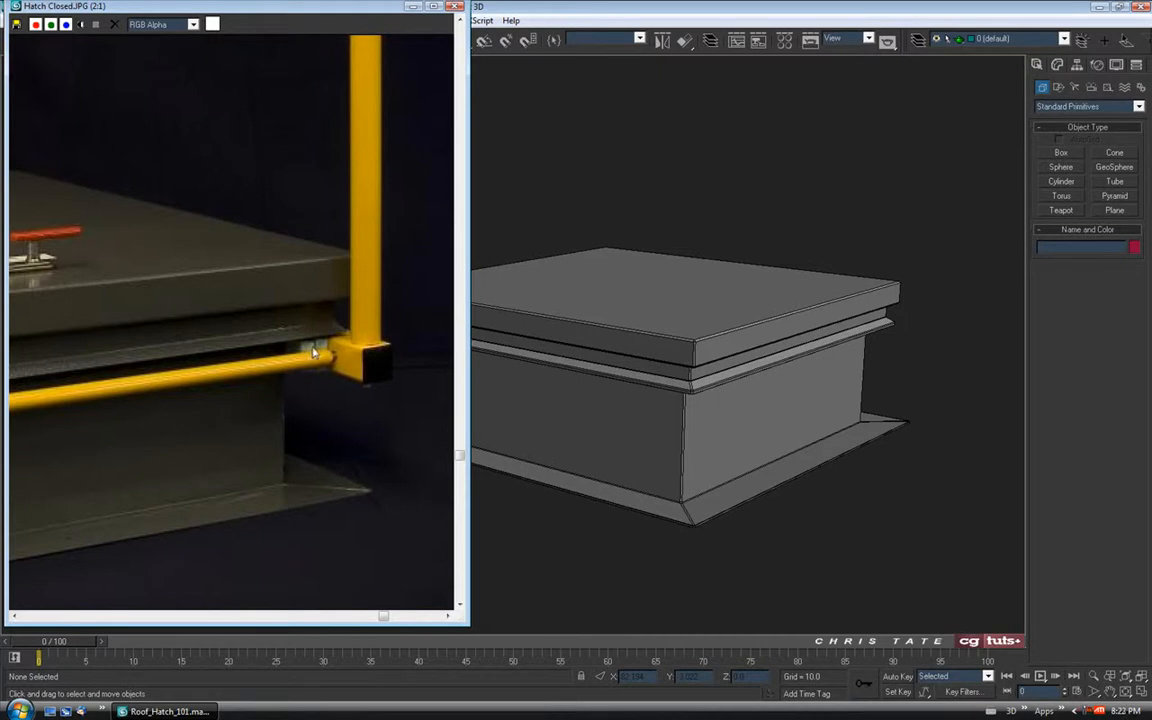
pyautogui.moveTo(270, 406); pyautogui.dragTo(290, 411, button='middle')
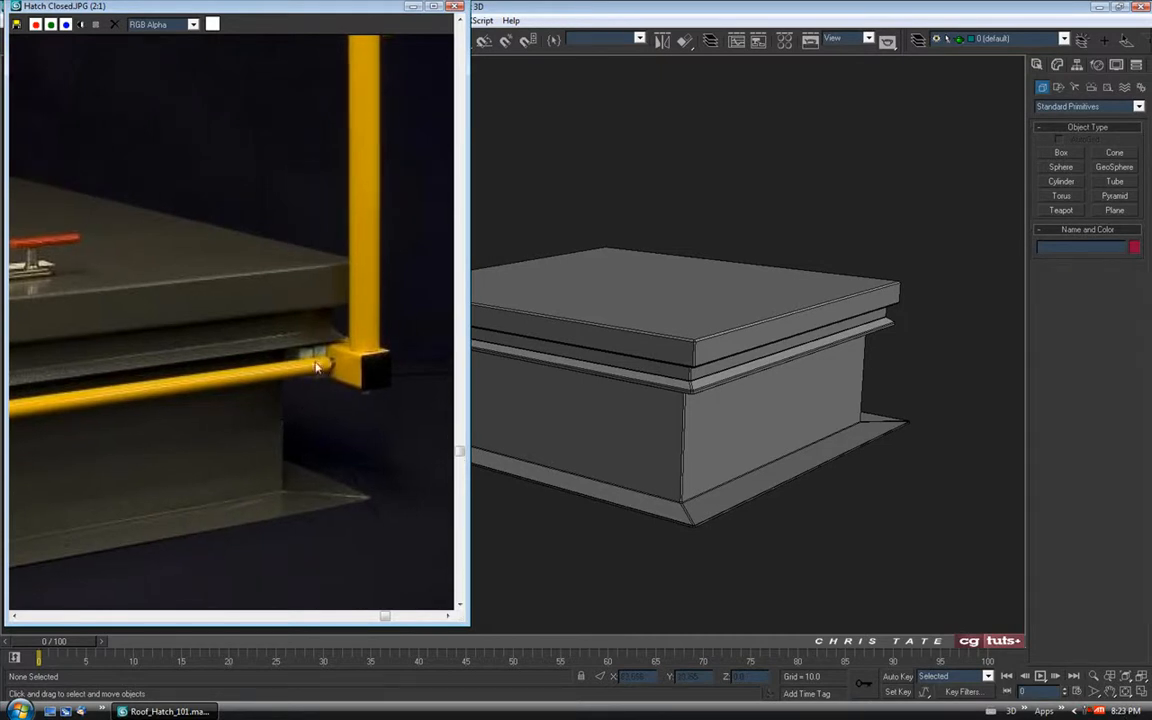
pyautogui.scroll(-1, 279, 410)
pyautogui.moveTo(213, 408); pyautogui.dragTo(262, 400, button='middle')
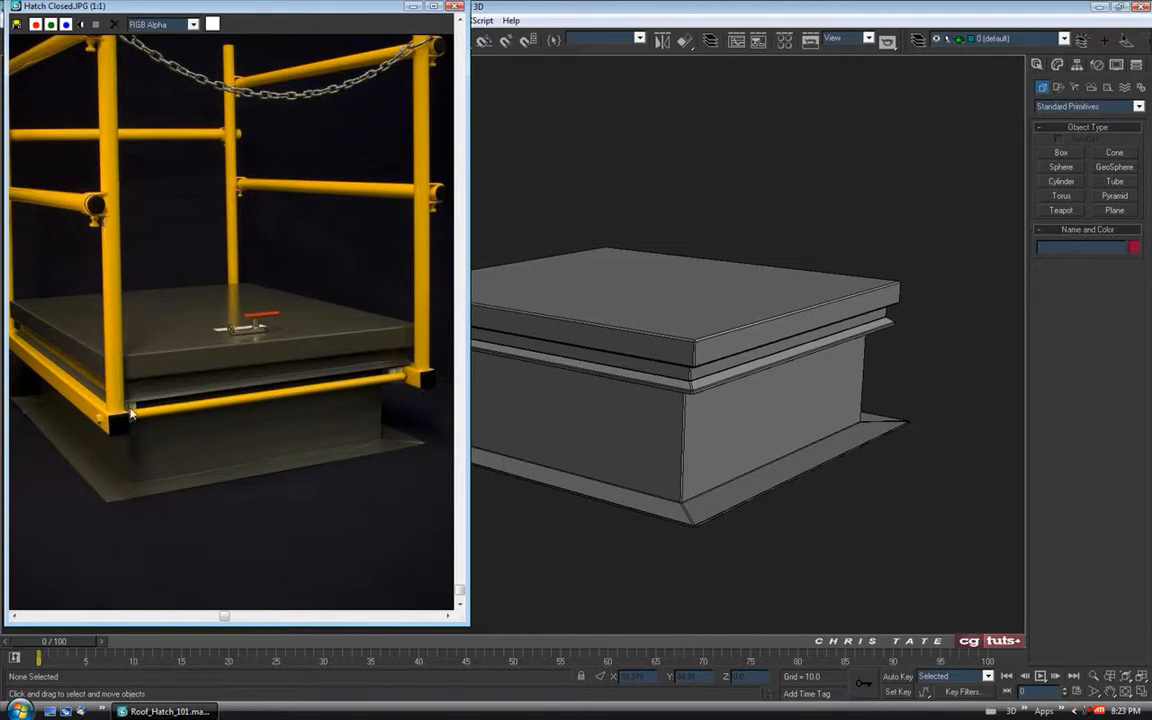
pyautogui.scroll(1, 155, 440)
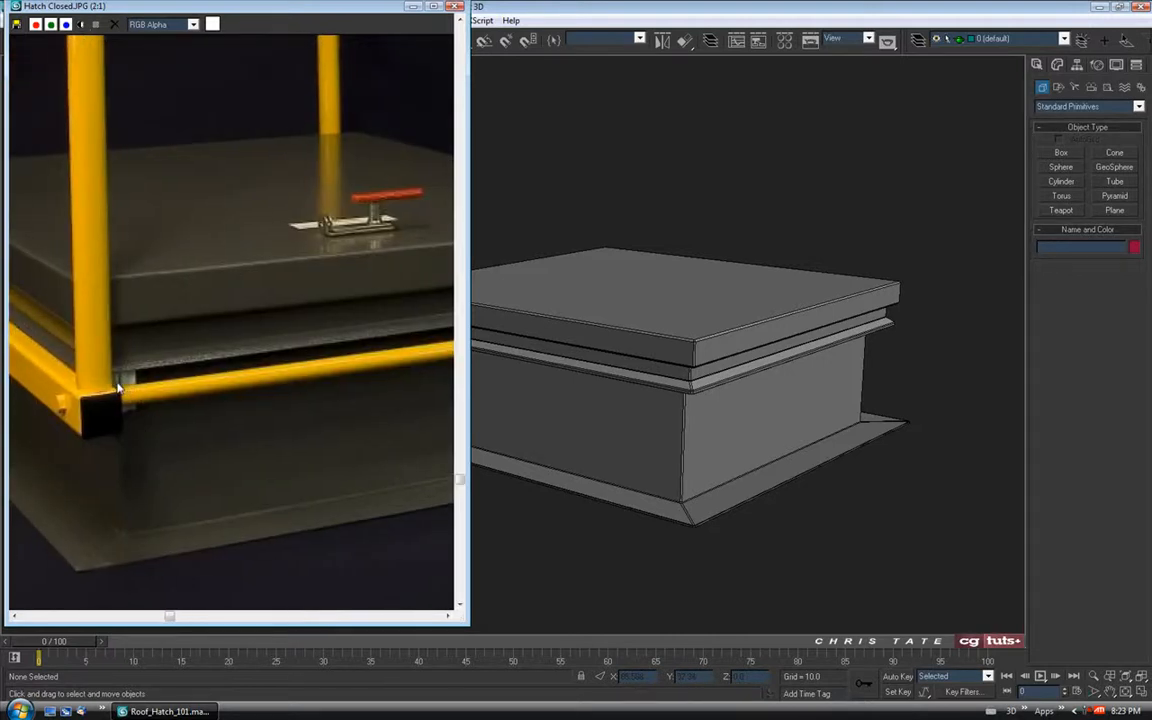
# Step: Create a box in the front view beneath the rim's outer corner, about 3.2 long, 3.3 wide and 5.7 high
pyautogui.moveTo(313, 425)
pyautogui.mouseDown(button='middle')
pyautogui.moveTo(109, 434)
pyautogui.moveTo(345, 399)
pyautogui.mouseUp(button='middle')
pyautogui.moveTo(110, 424); pyautogui.dragTo(318, 416, button='middle')
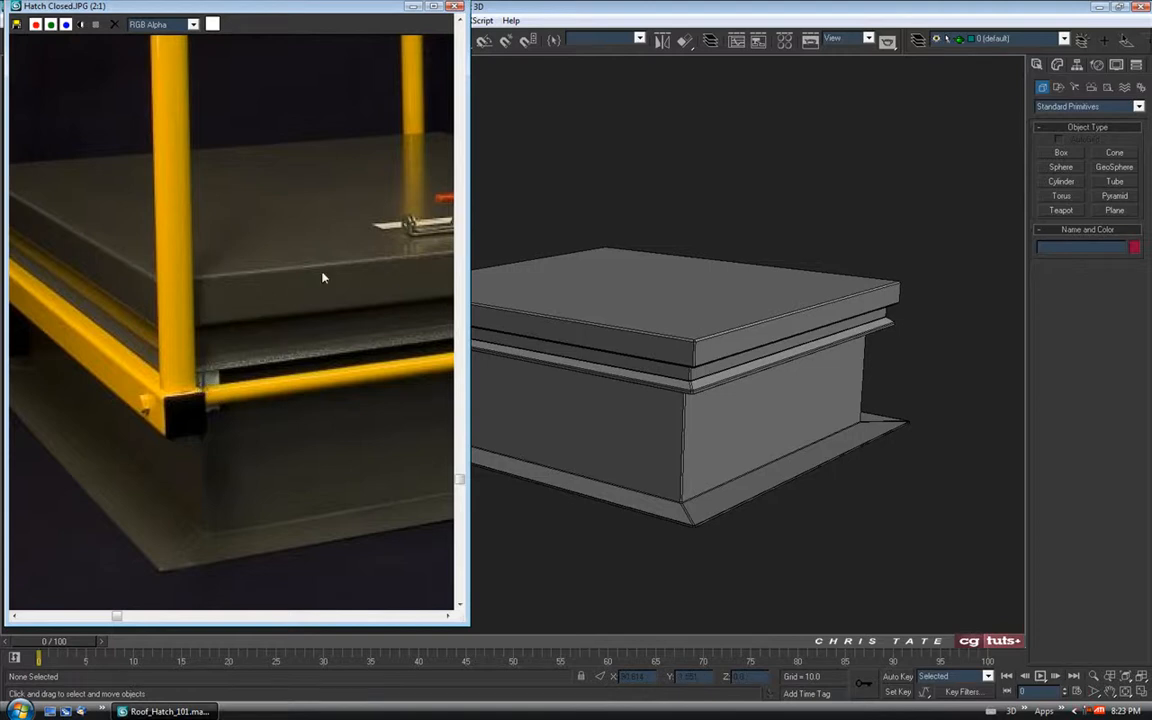
pyautogui.click(412, 6)
pyautogui.moveTo(714, 434); pyautogui.dragTo(587, 430, button='middle')
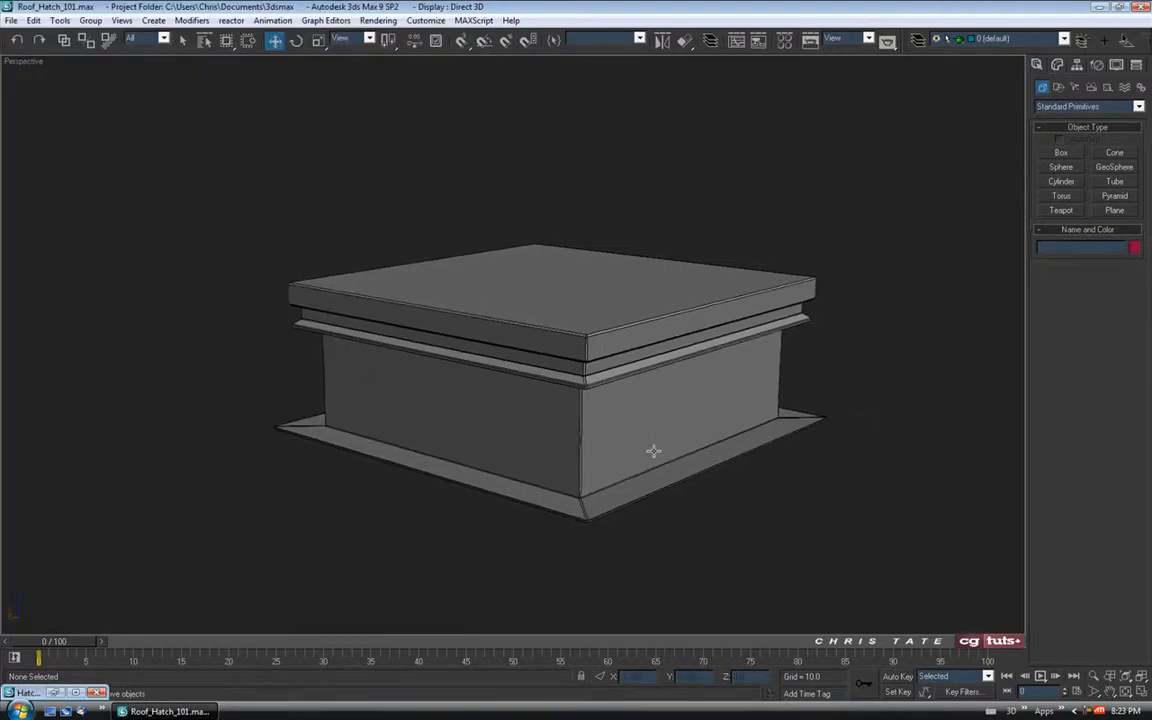
pyautogui.click(1141, 691)
pyautogui.moveTo(781, 220); pyautogui.dragTo(785, 218, button='middle')
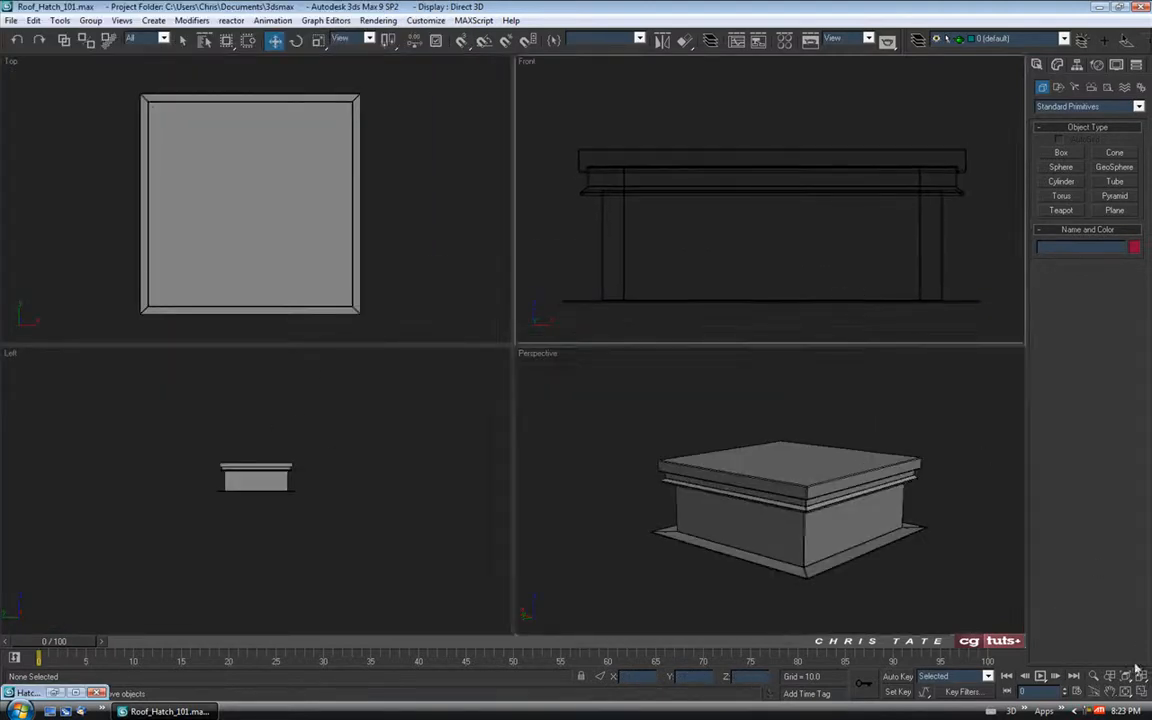
pyautogui.hotkey('alt', 'w')
pyautogui.moveTo(352, 427); pyautogui.dragTo(466, 368, button='middle')
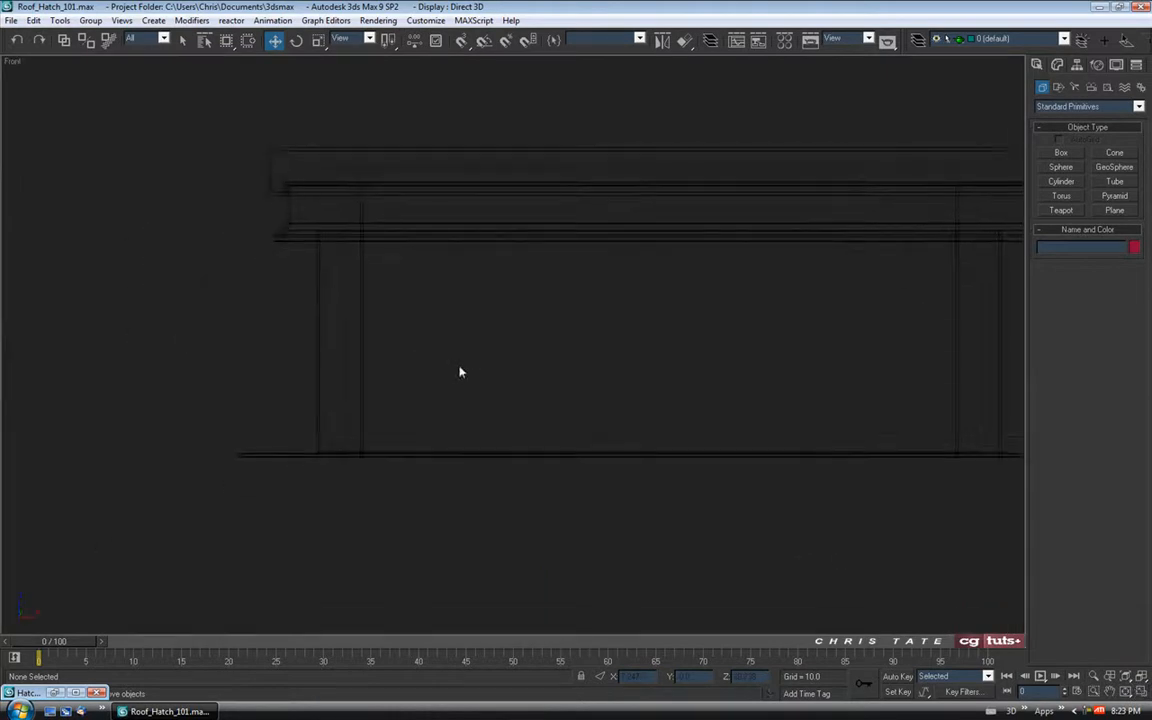
pyautogui.moveTo(376, 292); pyautogui.dragTo(484, 308, button='middle')
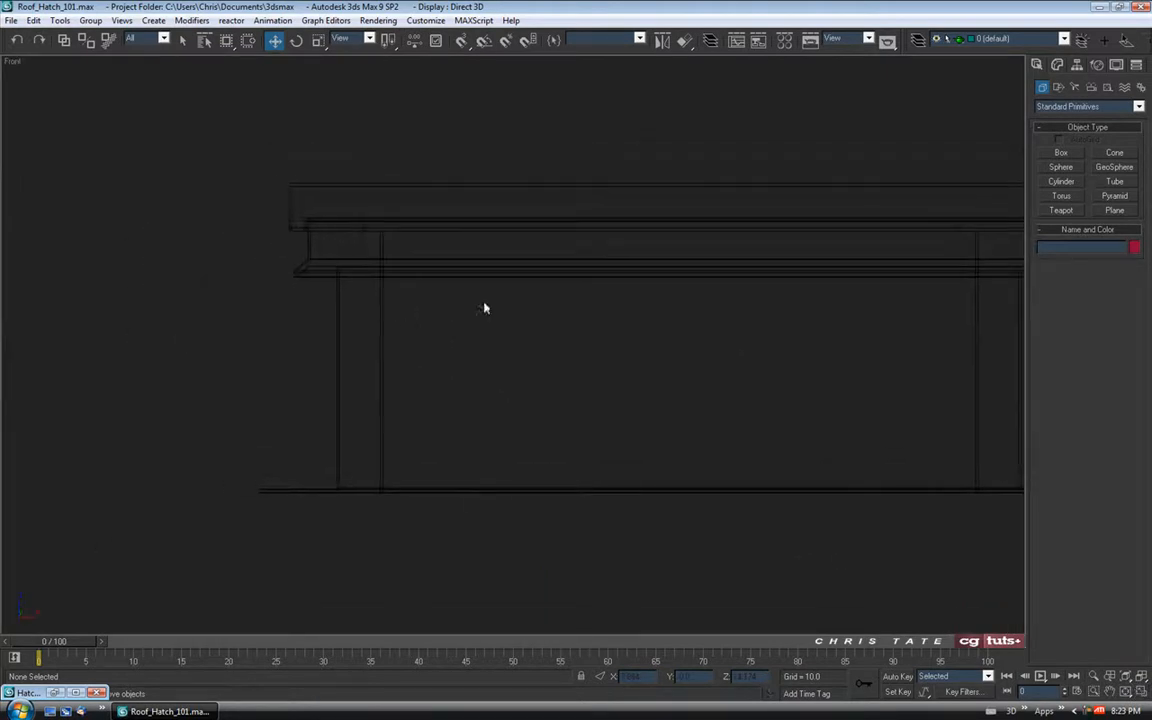
pyautogui.click(1061, 157)
pyautogui.scroll(3, 509, 262)
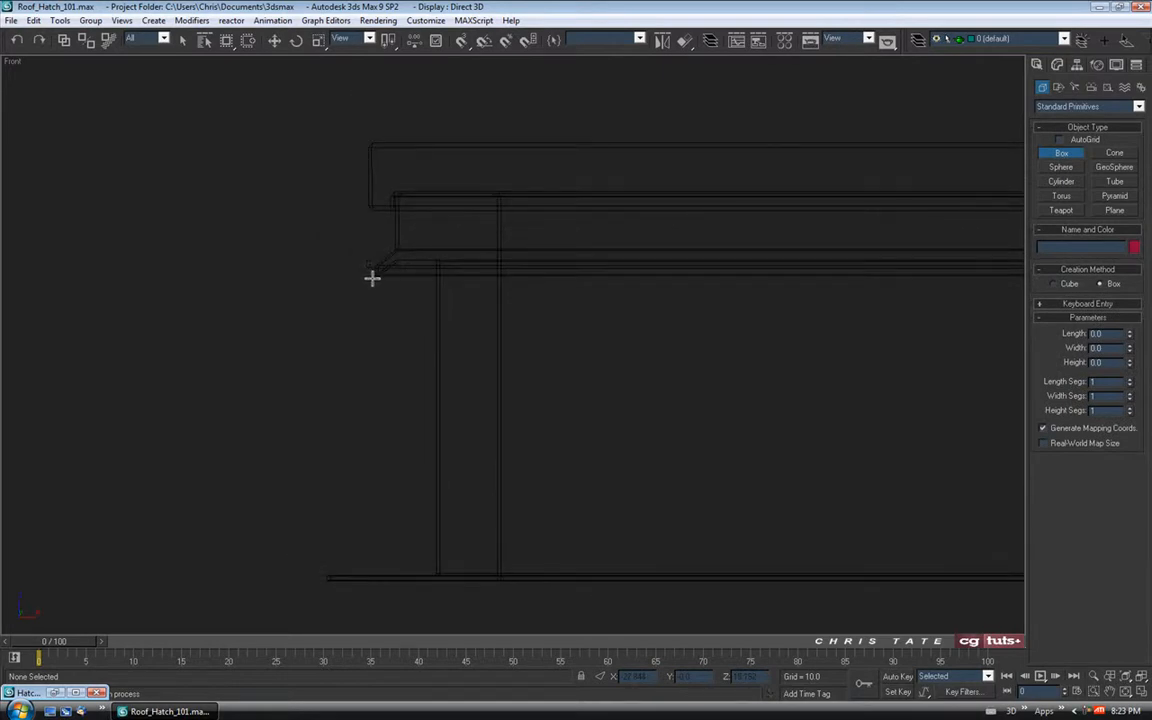
pyautogui.moveTo(372, 278); pyautogui.dragTo(436, 340)
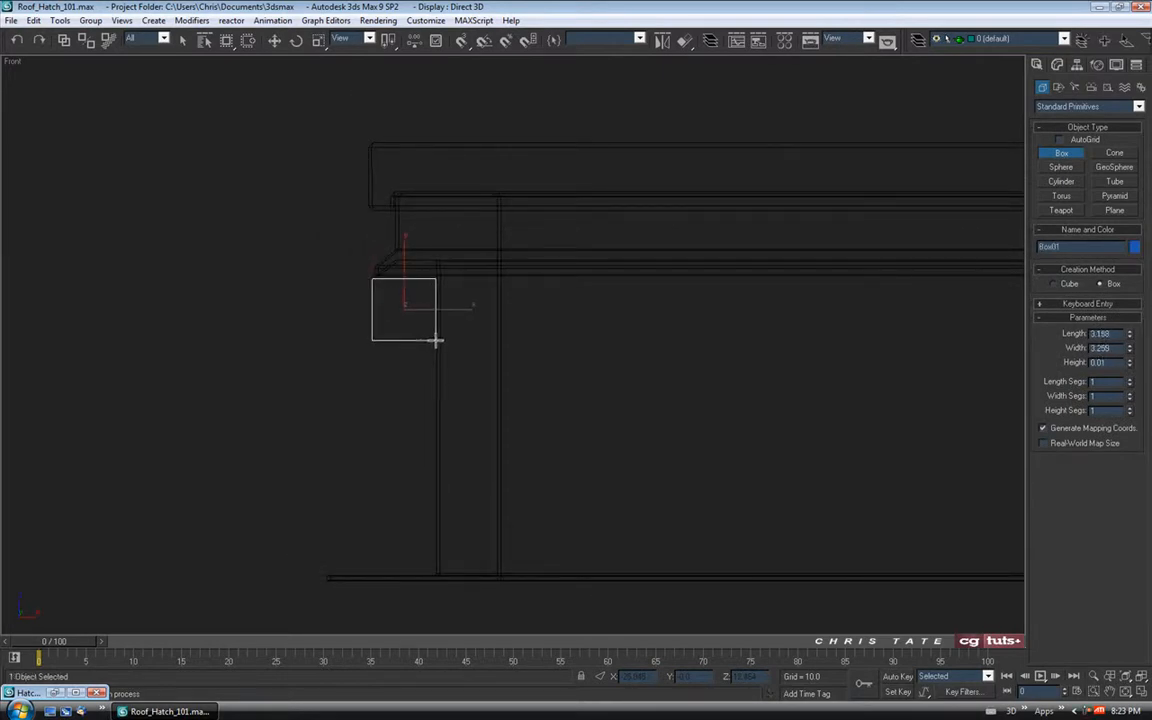
pyautogui.click(437, 229)
# Step: Raise the box about 0.16 units so its upper edge meets the underside of the hatch's rim
pyautogui.moveTo(436, 285); pyautogui.dragTo(476, 257, button='middle')
pyautogui.scroll(2, 427, 303)
pyautogui.click(274, 40)
pyautogui.scroll(2, 463, 327)
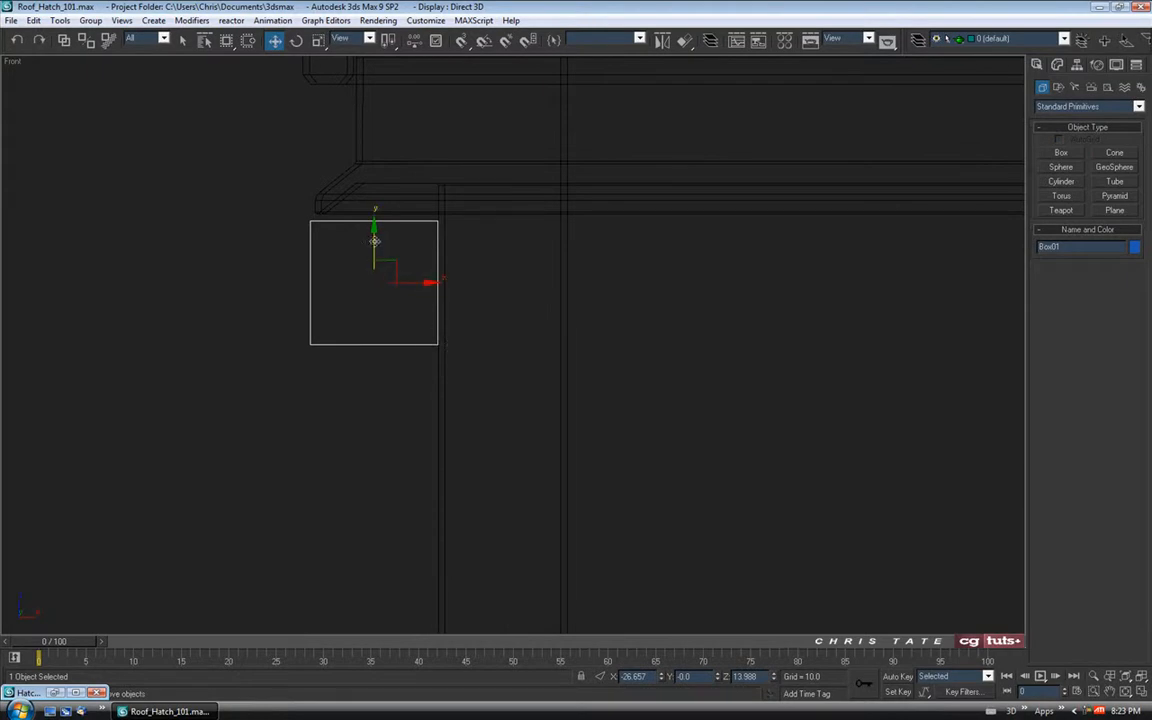
pyautogui.moveTo(374, 240); pyautogui.dragTo(374, 234)
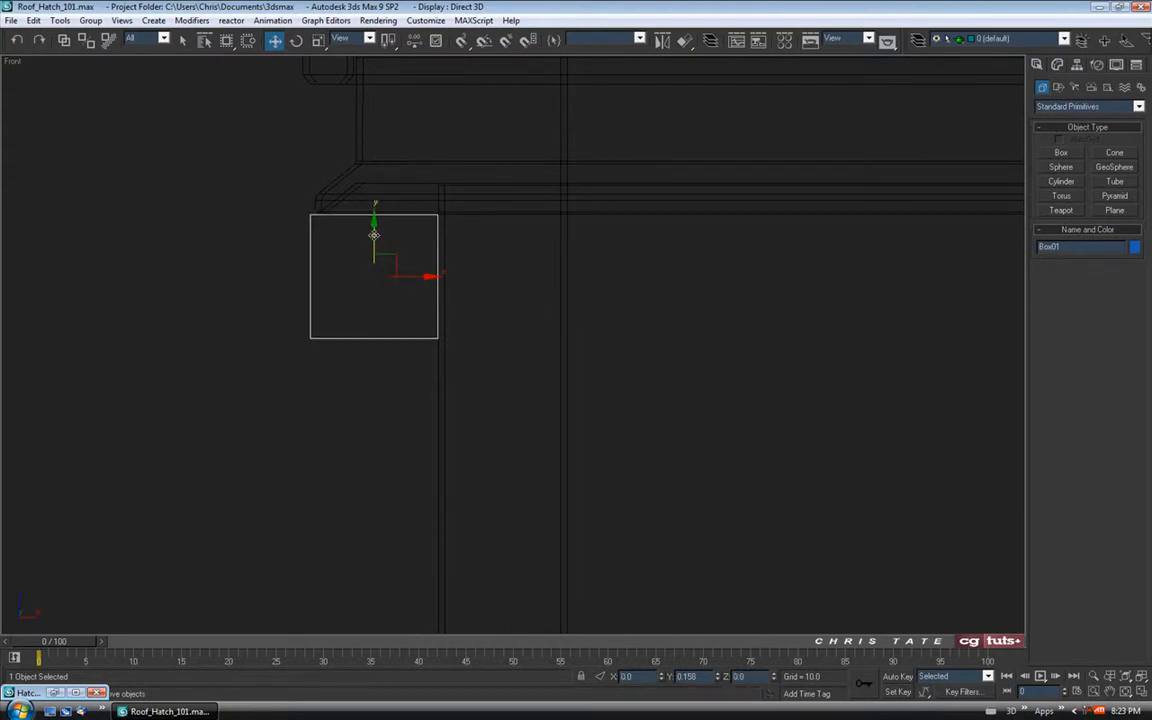
pyautogui.moveTo(465, 429); pyautogui.dragTo(518, 455, button='middle')
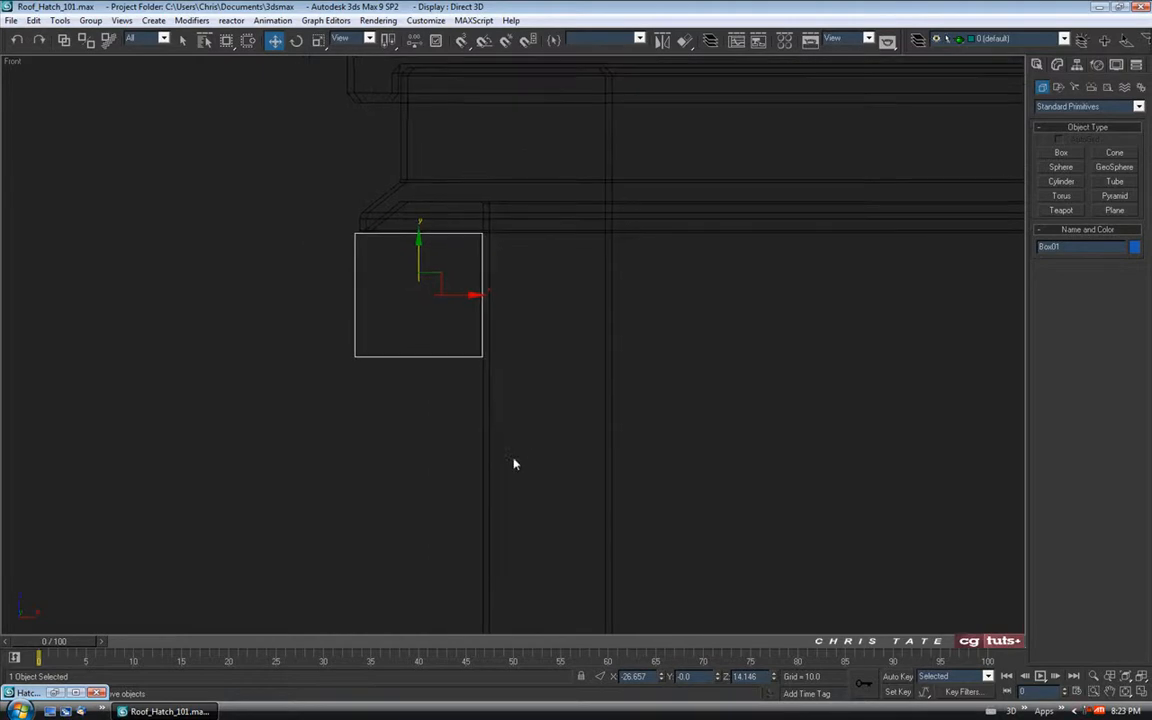
# Step: Check the rail's corner in the Hatch Closed reference photo and set the box's height to 55
pyautogui.click(52, 697)
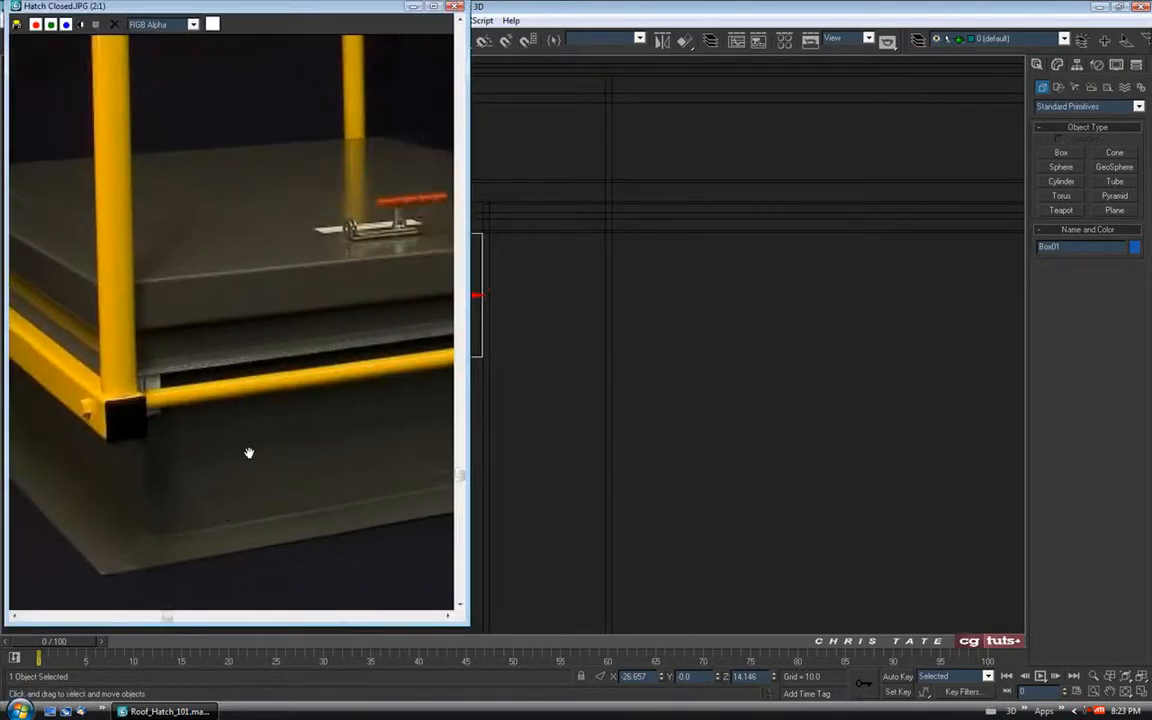
pyautogui.scroll(1, 275, 407)
pyautogui.moveTo(340, 408)
pyautogui.mouseDown(button='middle')
pyautogui.moveTo(316, 393)
pyautogui.moveTo(312, 332)
pyautogui.mouseUp(button='middle')
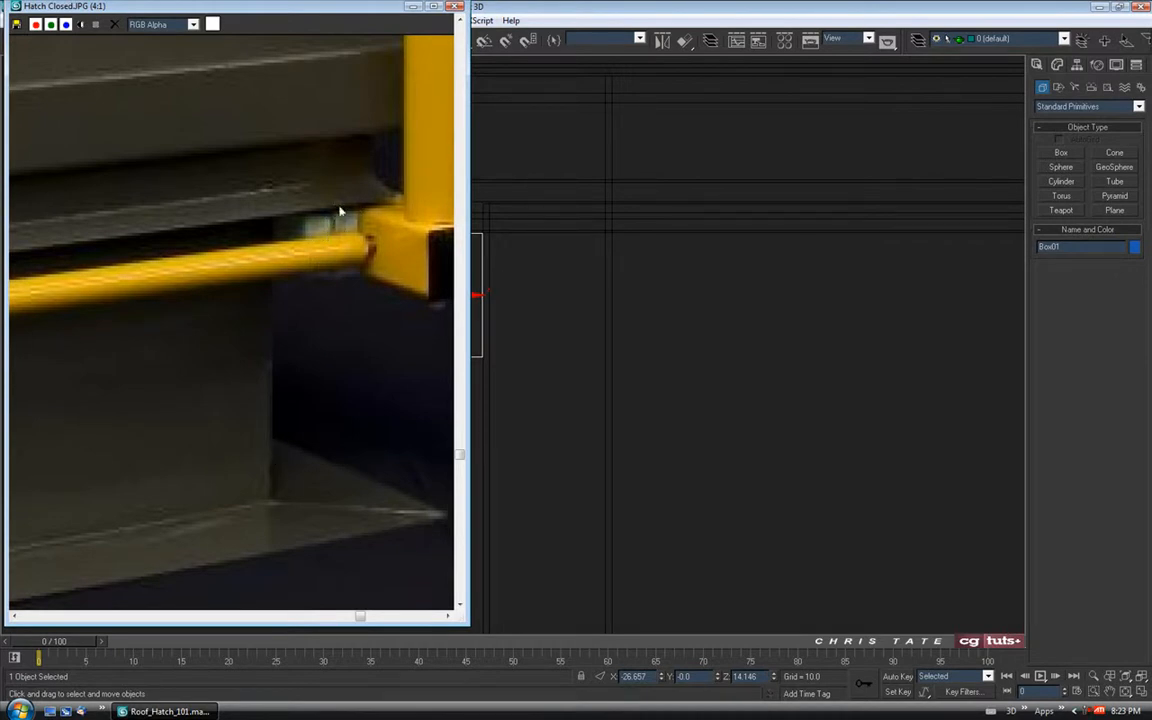
pyautogui.click(412, 7)
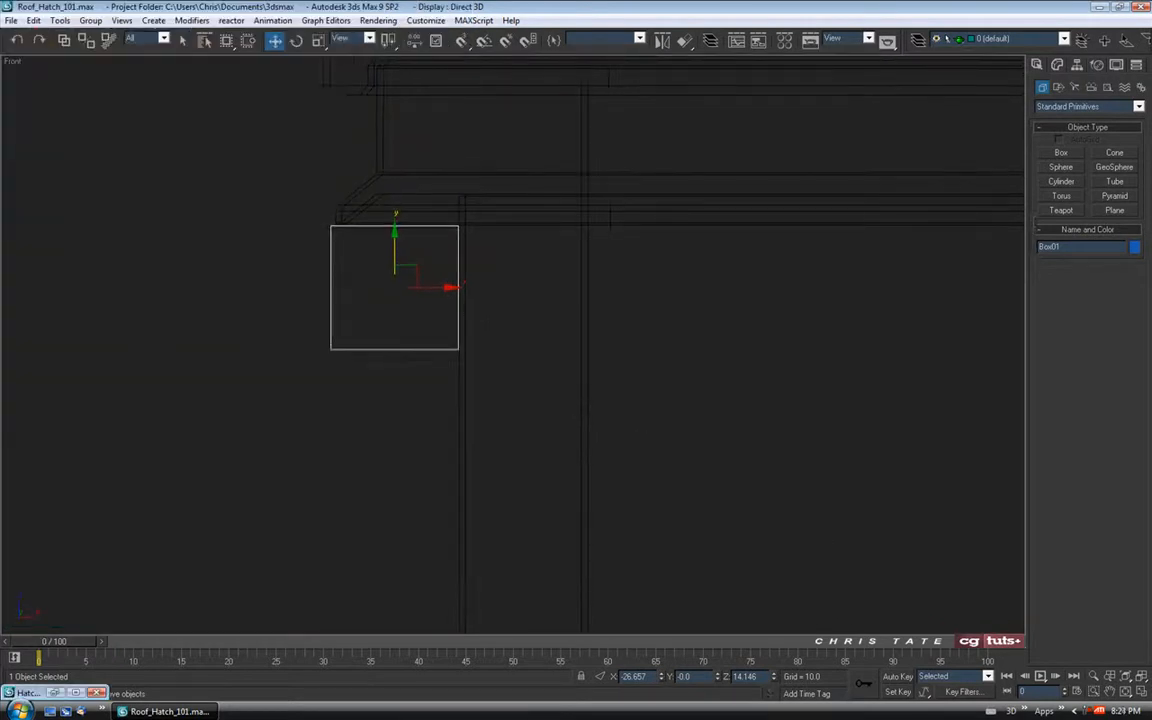
pyautogui.click(1144, 692)
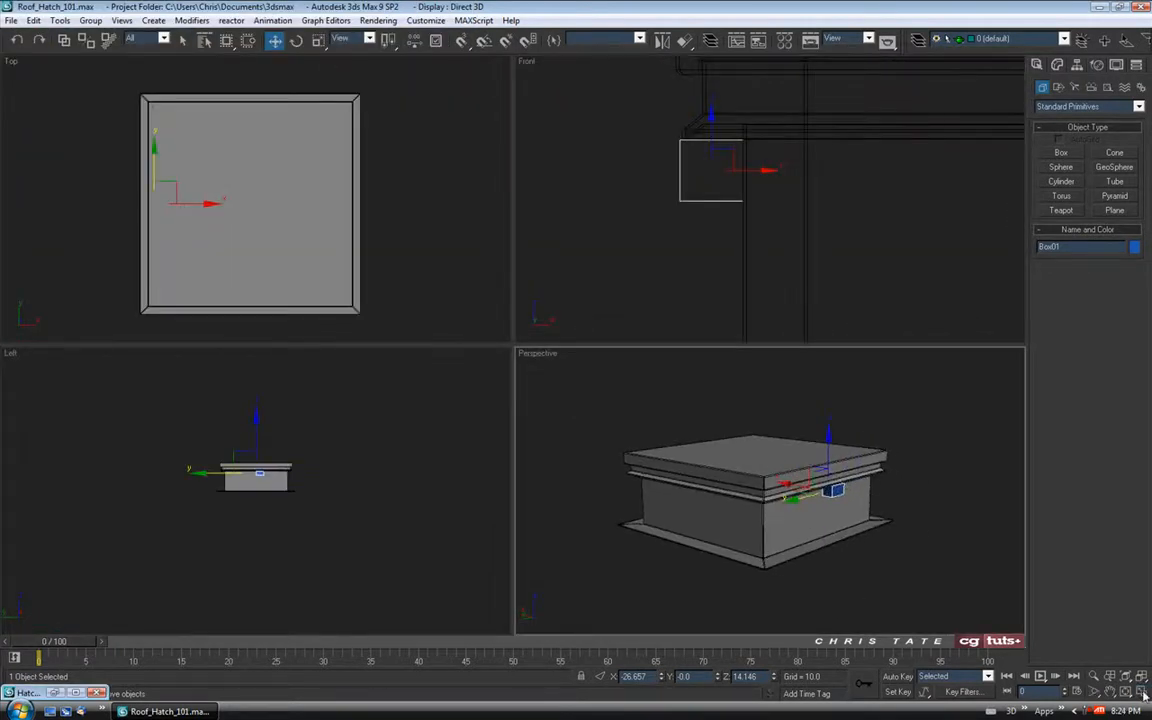
pyautogui.click(1144, 692)
pyautogui.moveTo(804, 548)
pyautogui.keyDown('alt'); pyautogui.mouseDown(button='middle')
pyautogui.moveTo(558, 437)
pyautogui.moveTo(512, 391)
pyautogui.moveTo(532, 406)
pyautogui.moveTo(681, 338)
pyautogui.mouseUp(button='middle'); pyautogui.keyUp('alt')
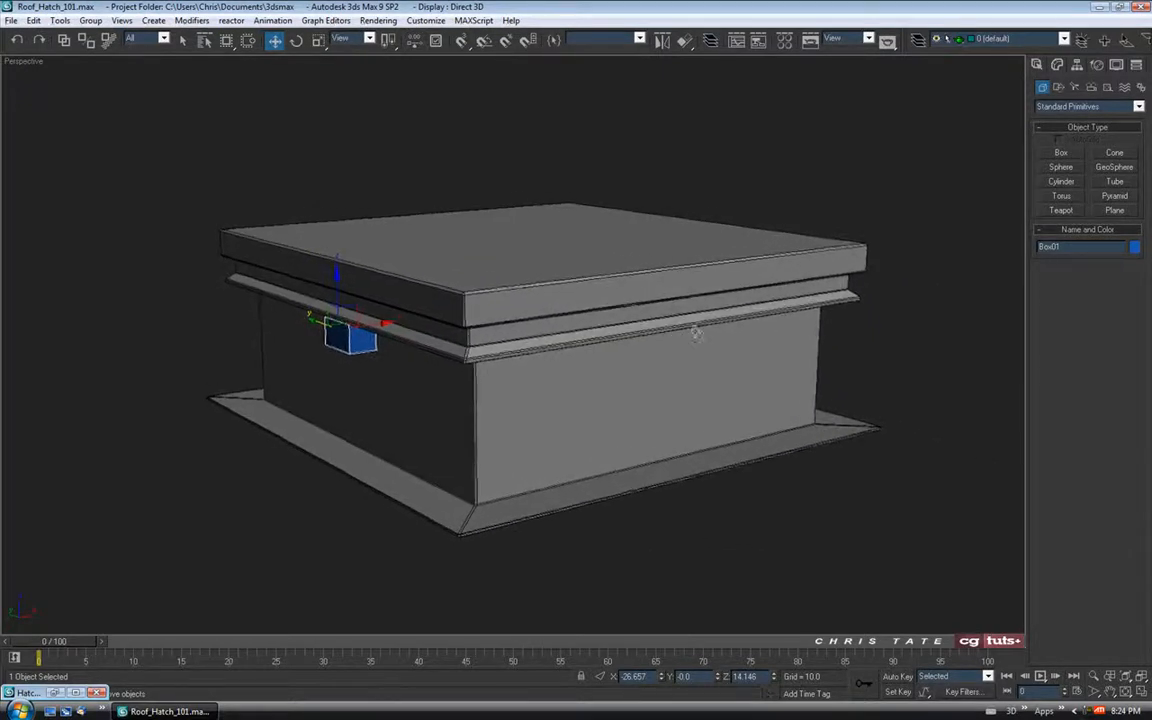
pyautogui.click(1057, 64)
pyautogui.moveTo(640, 390)
pyautogui.keyDown('alt'); pyautogui.mouseDown(button='middle')
pyautogui.moveTo(600, 381)
pyautogui.moveTo(625, 384)
pyautogui.mouseUp(button='middle'); pyautogui.keyUp('alt')
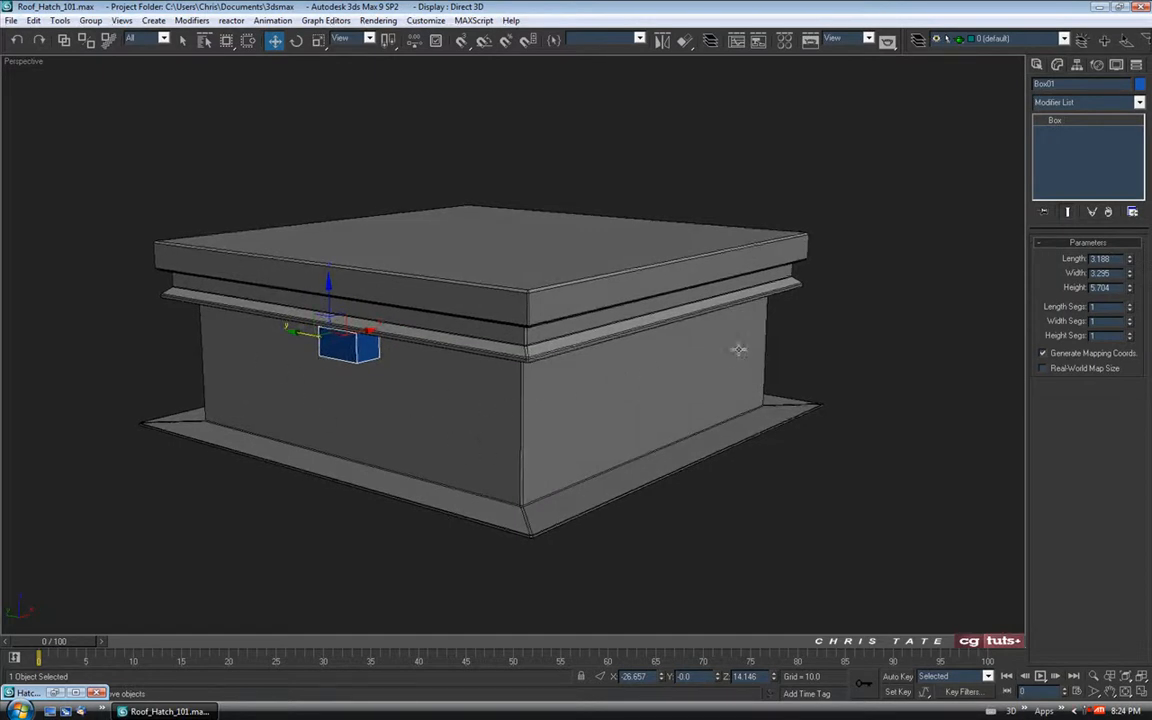
pyautogui.doubleClick(1115, 287)
pyautogui.write('95')
pyautogui.press('Return')
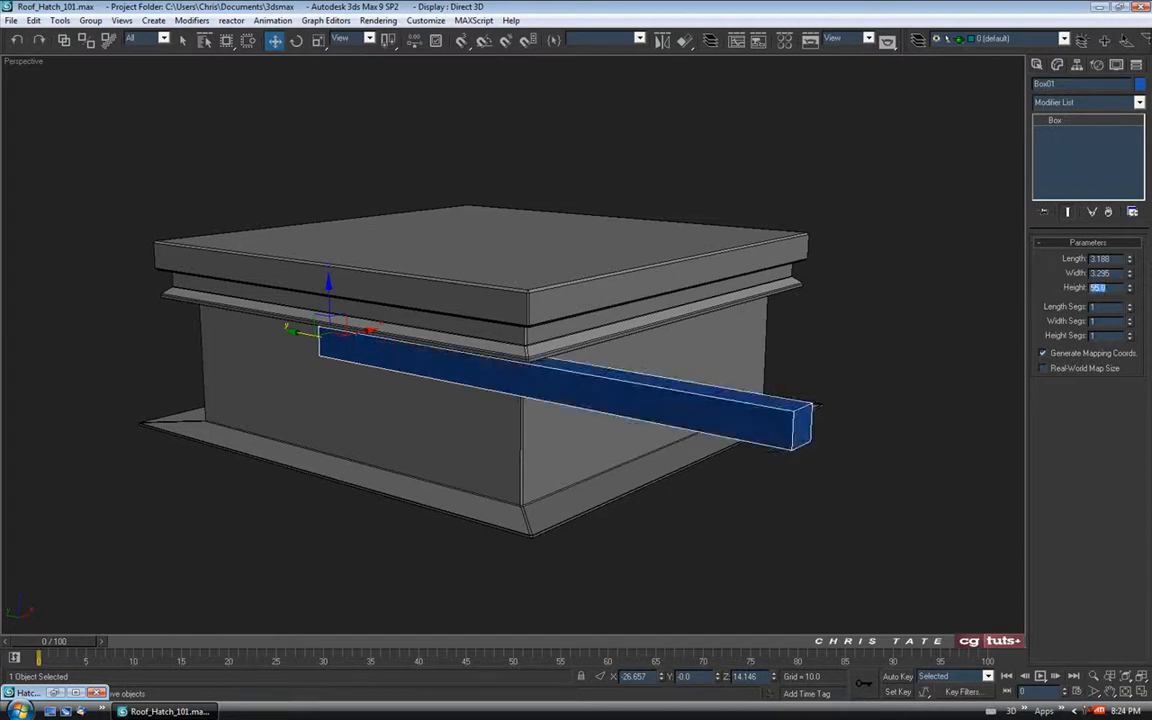
pyautogui.moveTo(861, 358); pyautogui.dragTo(826, 358, button='middle')
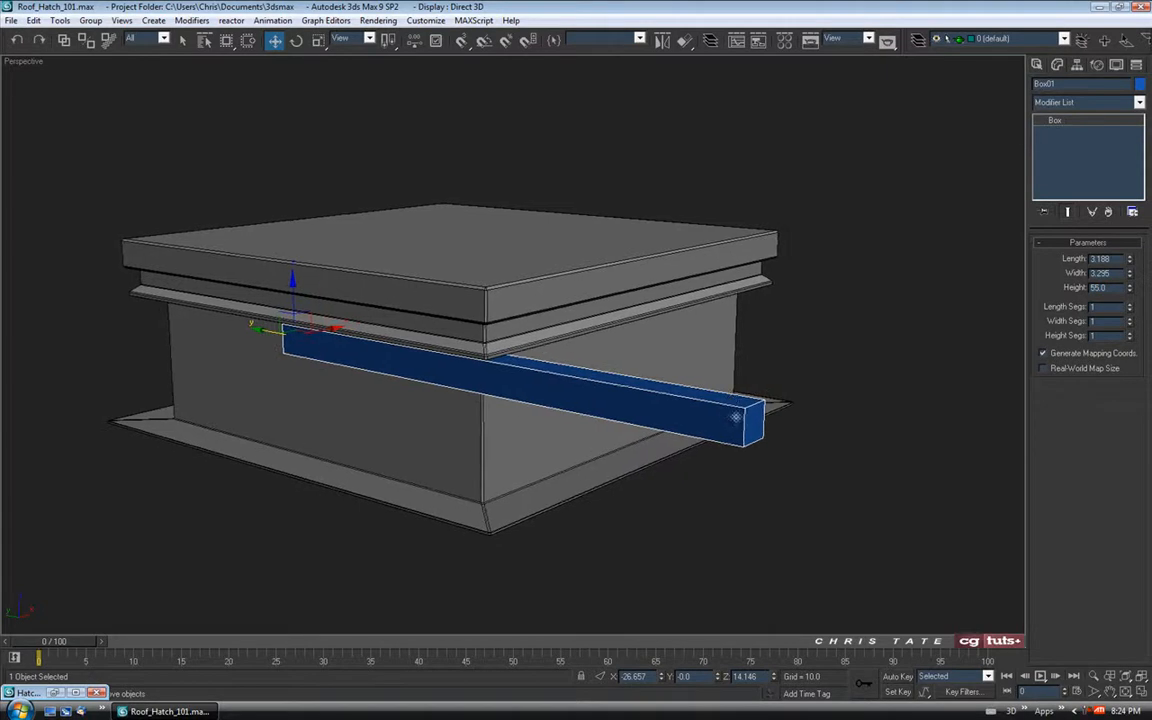
# Step: Center the rail box's pivot to the object and leave pivot adjustment
pyautogui.click(1077, 65)
pyautogui.click(1076, 152)
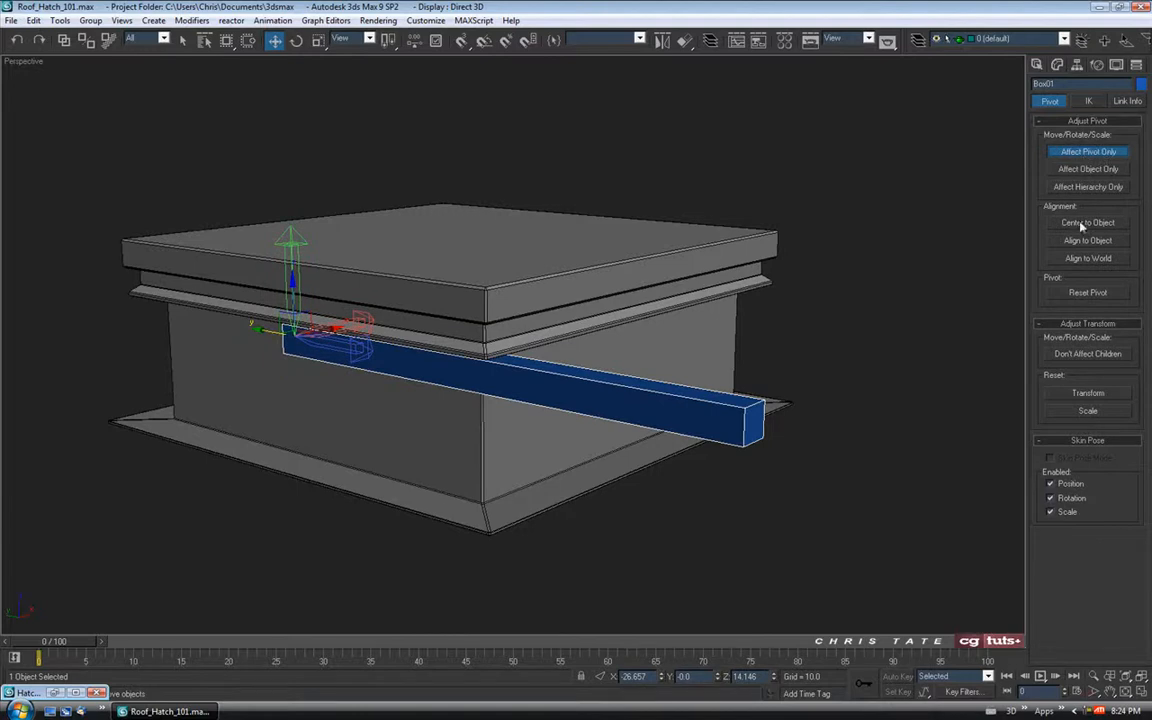
pyautogui.click(1081, 227)
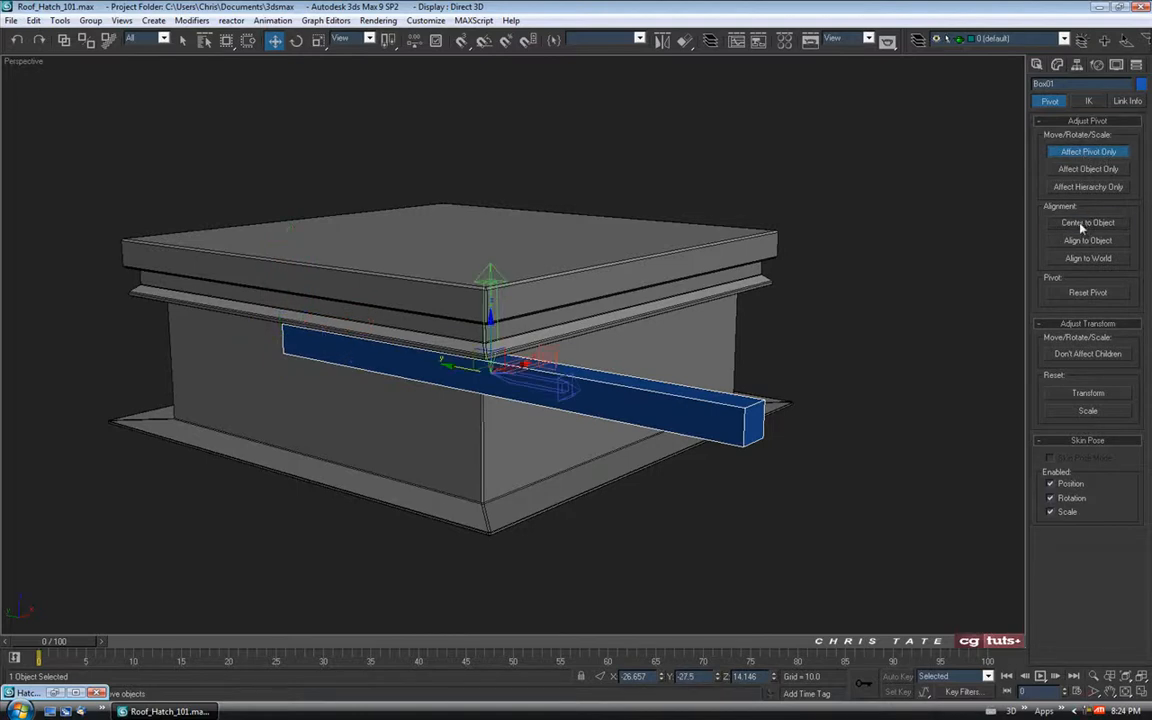
pyautogui.click(1079, 156)
pyautogui.moveTo(683, 221); pyautogui.dragTo(698, 229, button='middle')
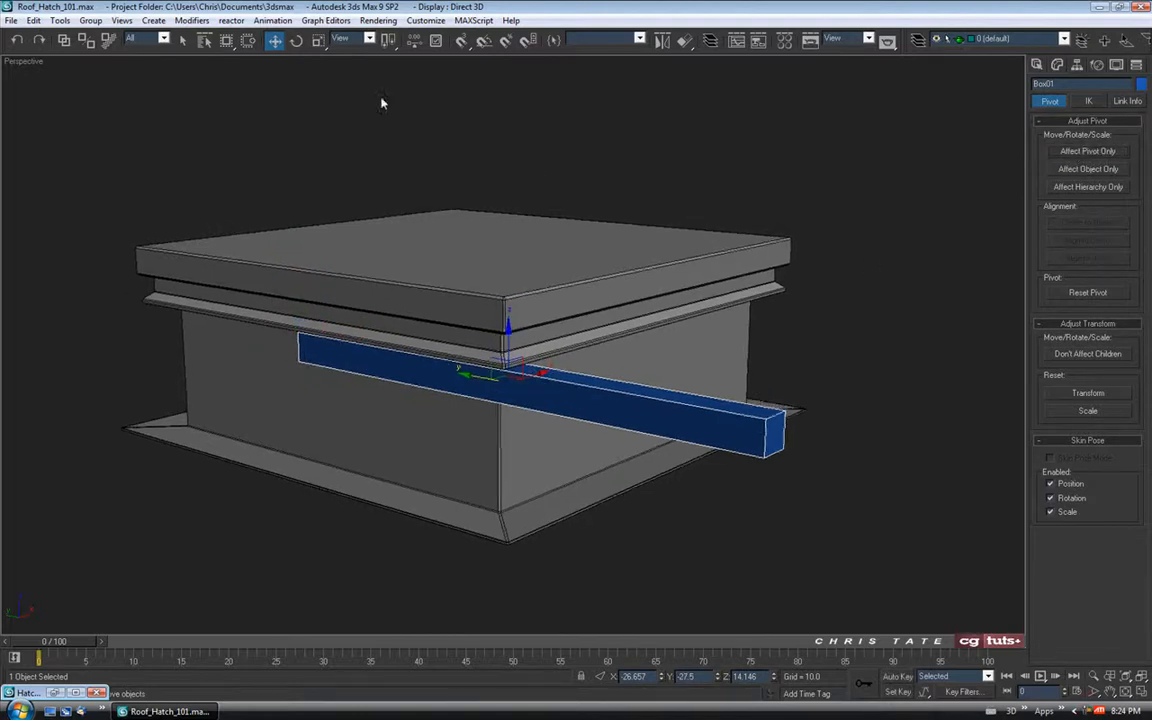
# Step: Set the rail box's absolute world Y position to 0, centering it along the hatch's side
pyautogui.rightClick(275, 44)
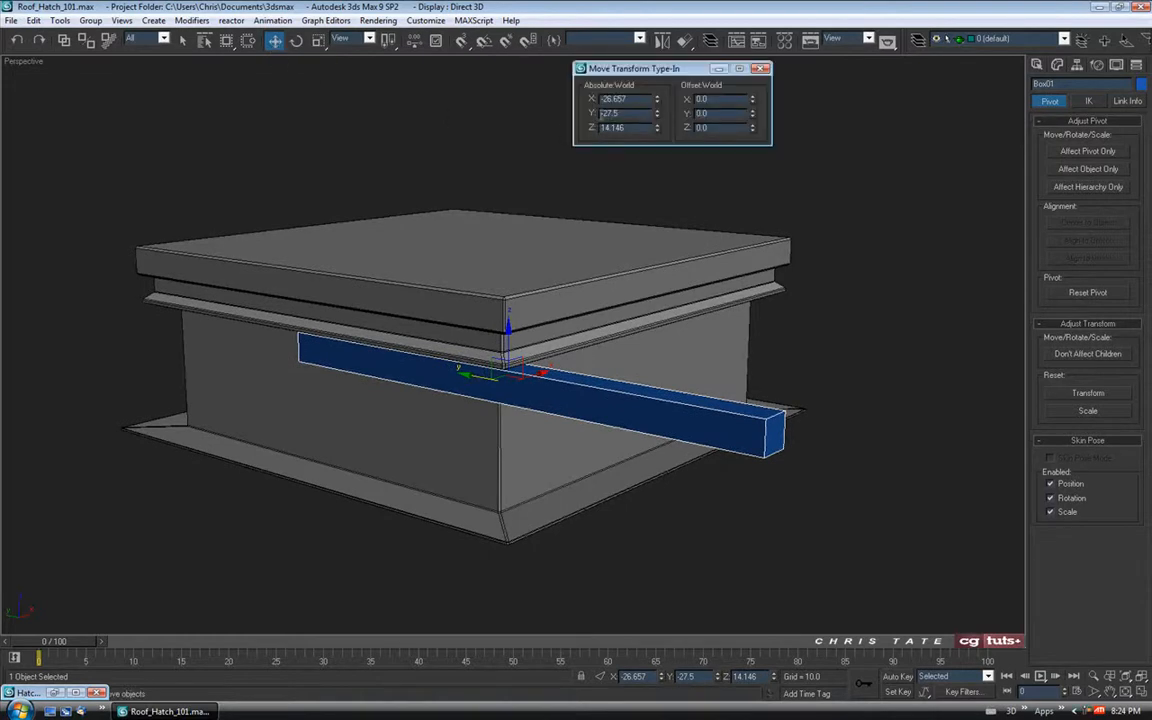
pyautogui.rightClick(657, 116)
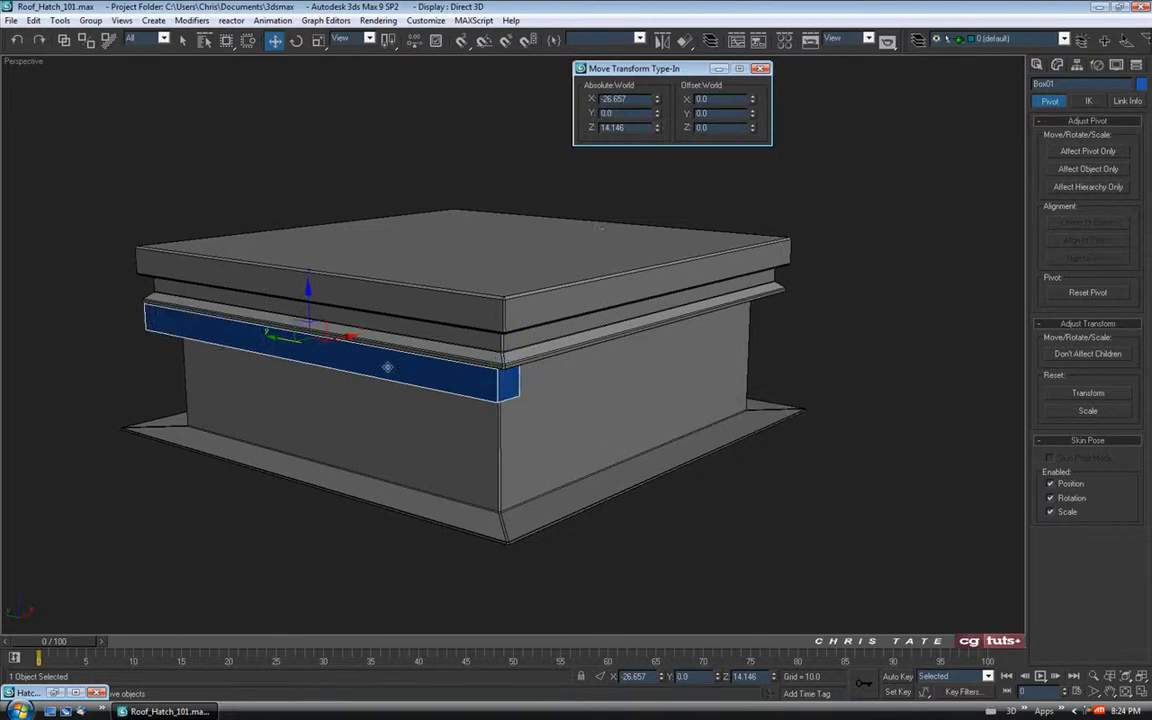
pyautogui.click(761, 68)
pyautogui.keyDown('alt'); pyautogui.moveTo(689, 368); pyautogui.dragTo(478, 337, button='middle'); pyautogui.keyUp('alt')
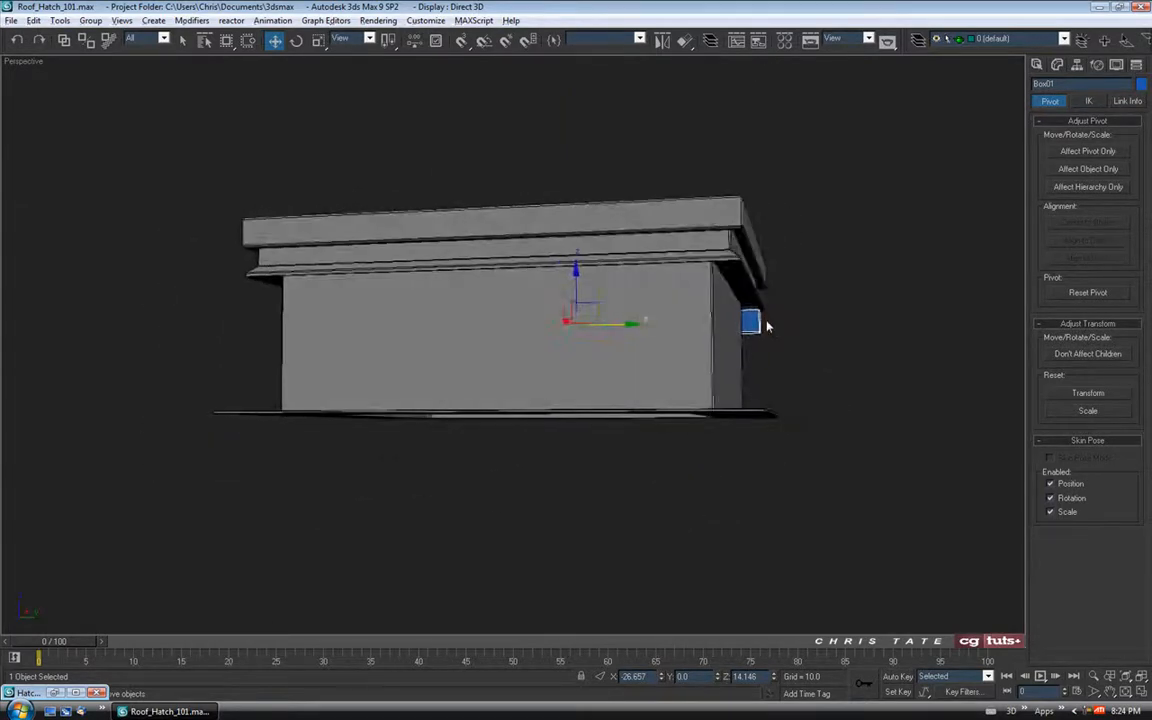
pyautogui.moveTo(383, 269)
pyautogui.keyDown('alt'); pyautogui.mouseDown(button='middle')
pyautogui.moveTo(566, 319)
pyautogui.moveTo(674, 311)
pyautogui.moveTo(588, 328)
pyautogui.mouseUp(button='middle'); pyautogui.keyUp('alt')
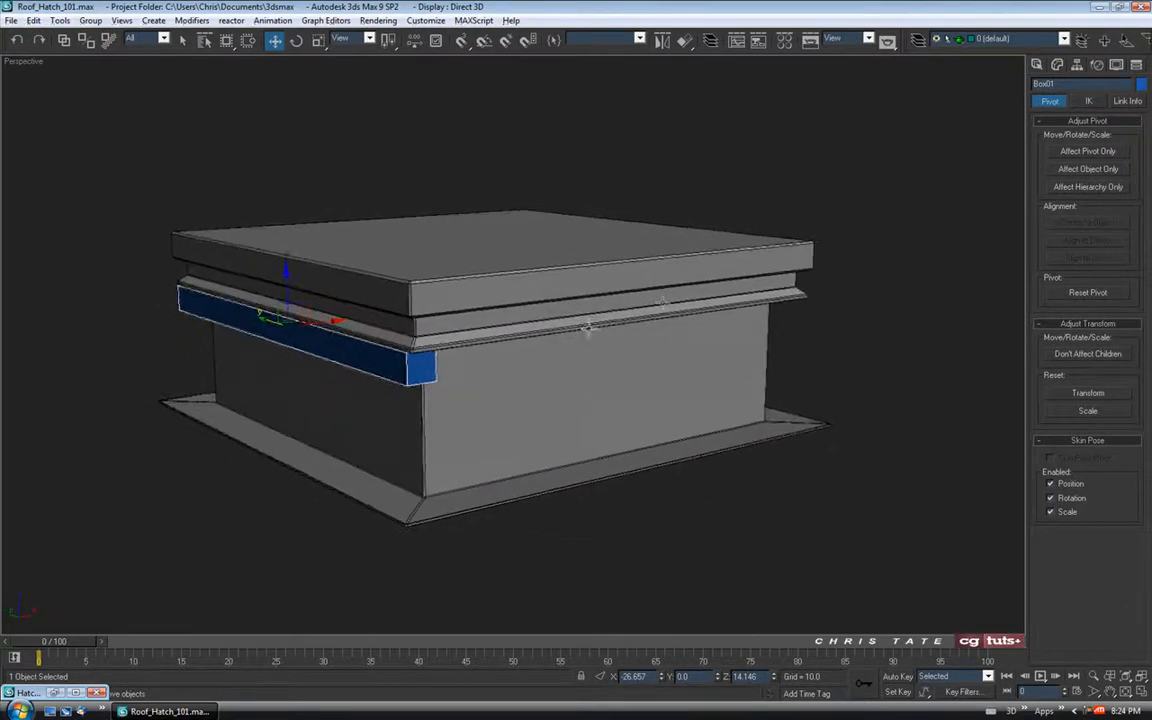
# Step: Set the rail box's length and width to 3.3 for a square cross-section
pyautogui.click(1058, 65)
pyautogui.keyDown('alt'); pyautogui.moveTo(812, 303); pyautogui.dragTo(810, 318, button='middle'); pyautogui.keyUp('alt')
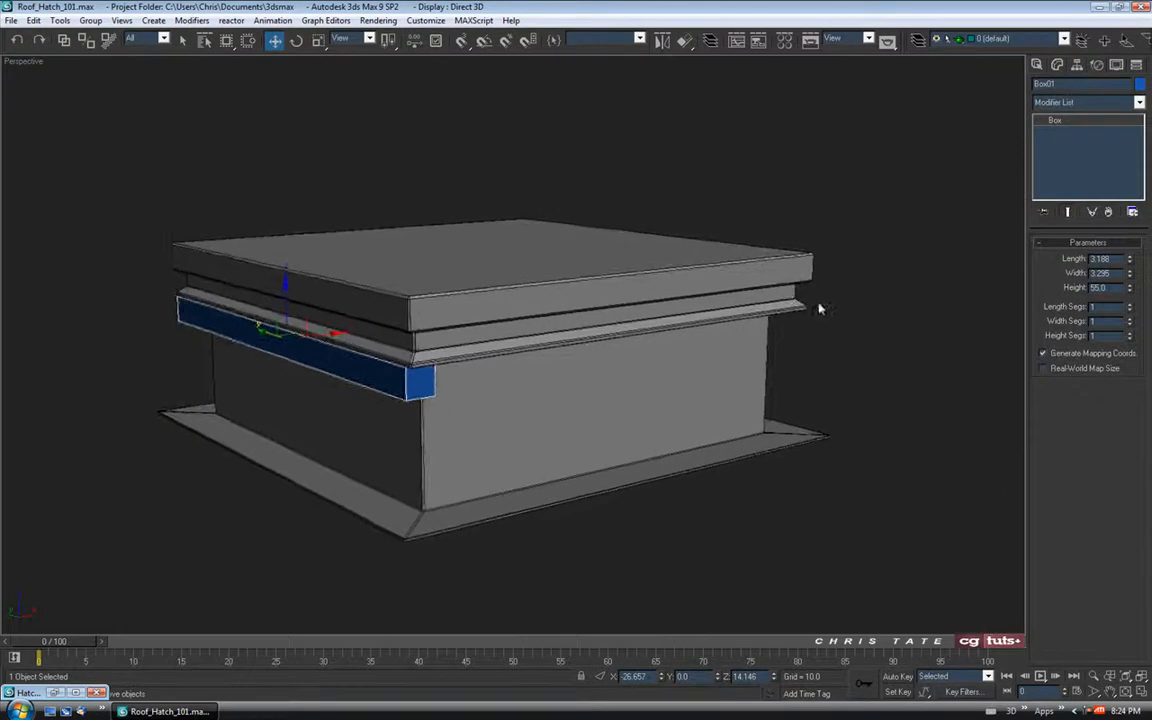
pyautogui.moveTo(490, 323)
pyautogui.keyDown('alt'); pyautogui.mouseDown(button='middle')
pyautogui.moveTo(504, 352)
pyautogui.moveTo(483, 347)
pyautogui.moveTo(507, 356)
pyautogui.mouseUp(button='middle'); pyautogui.keyUp('alt')
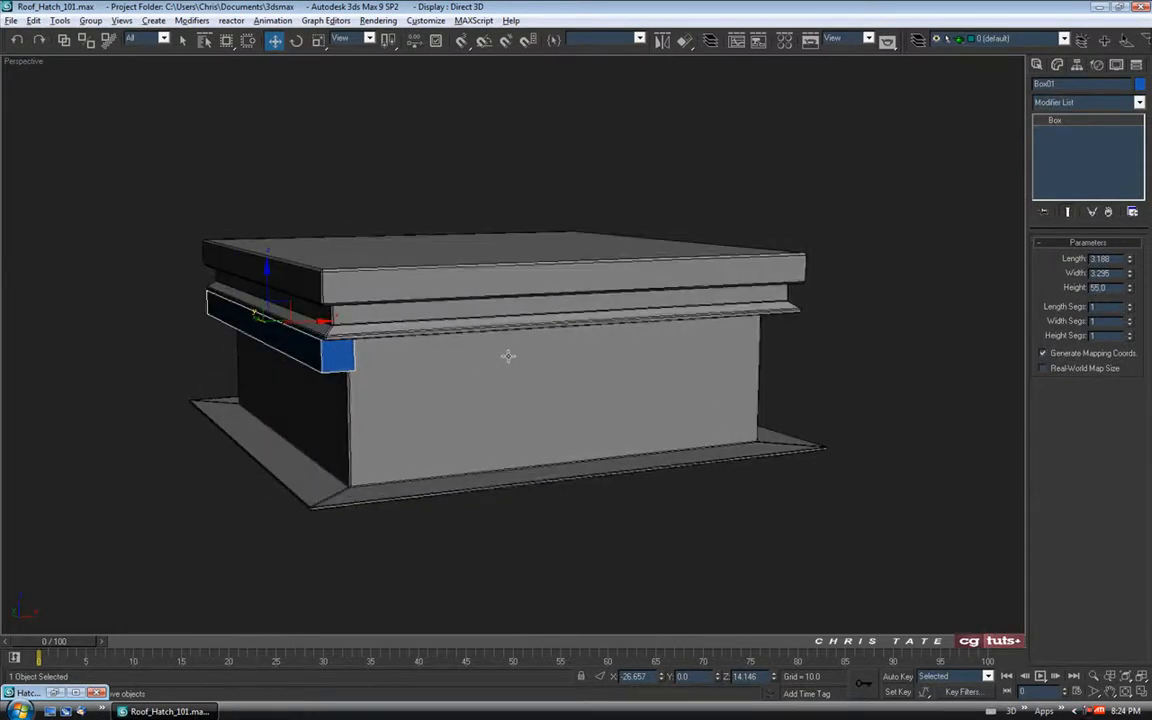
pyautogui.hotkey('alt', 'w')
pyautogui.moveTo(812, 322); pyautogui.dragTo(804, 264, button='middle')
pyautogui.scroll(1, 770, 240)
pyautogui.hotkey('alt', 'w')
pyautogui.scroll(-2, 617, 298)
pyautogui.moveTo(635, 290); pyautogui.dragTo(648, 342, button='middle')
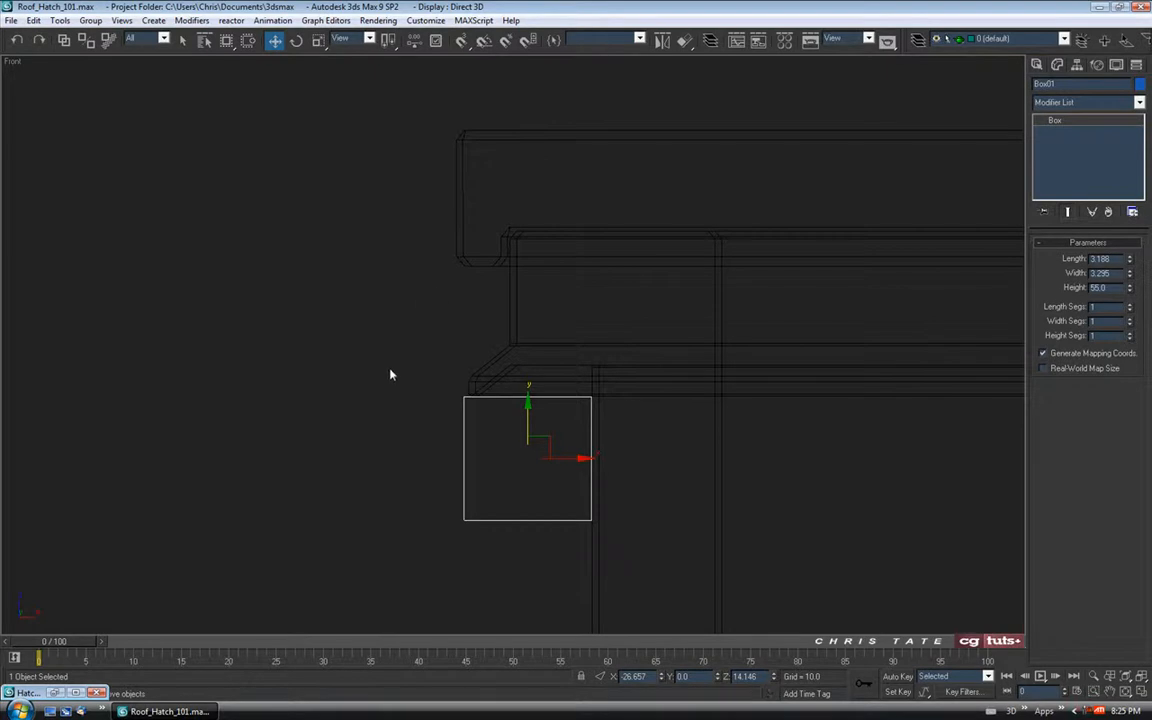
pyautogui.moveTo(481, 329); pyautogui.dragTo(455, 296, button='middle')
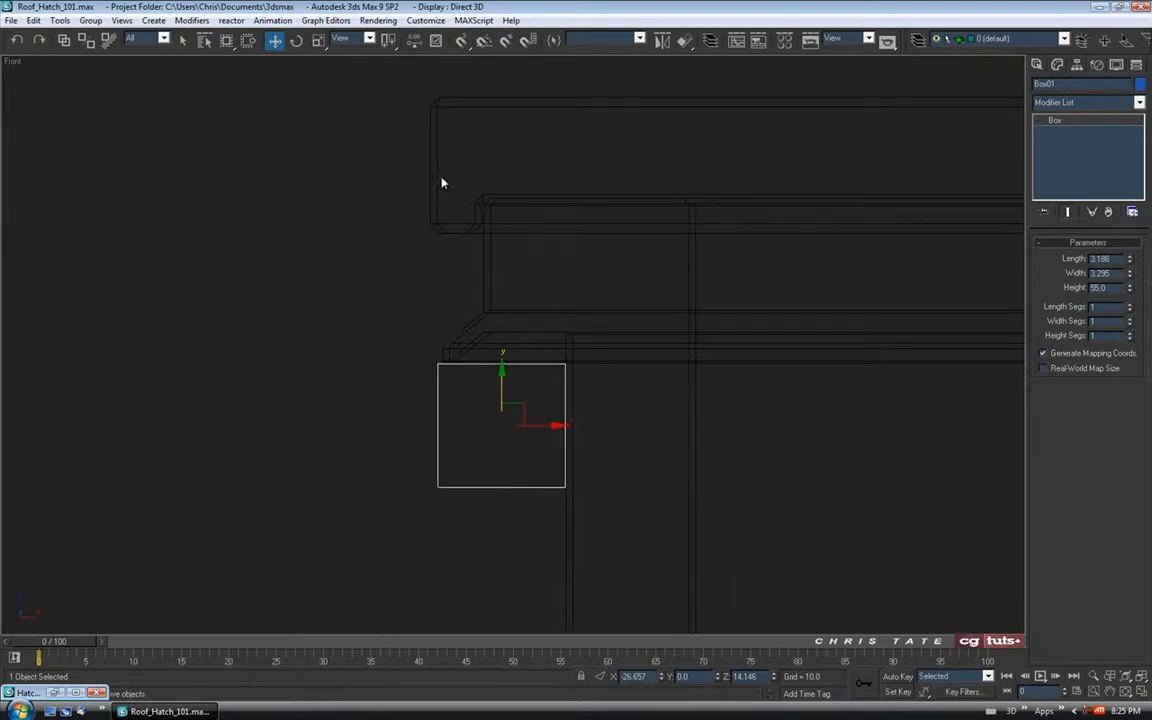
pyautogui.moveTo(603, 428); pyautogui.dragTo(620, 437, button='middle')
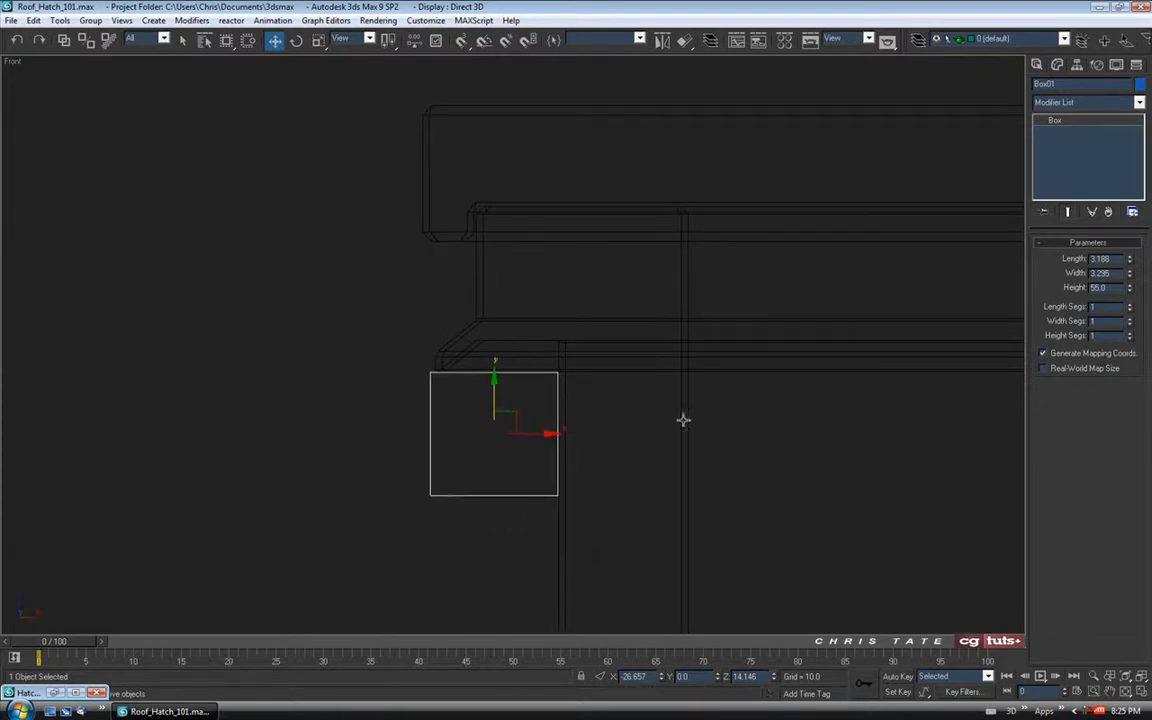
pyautogui.click(1095, 259)
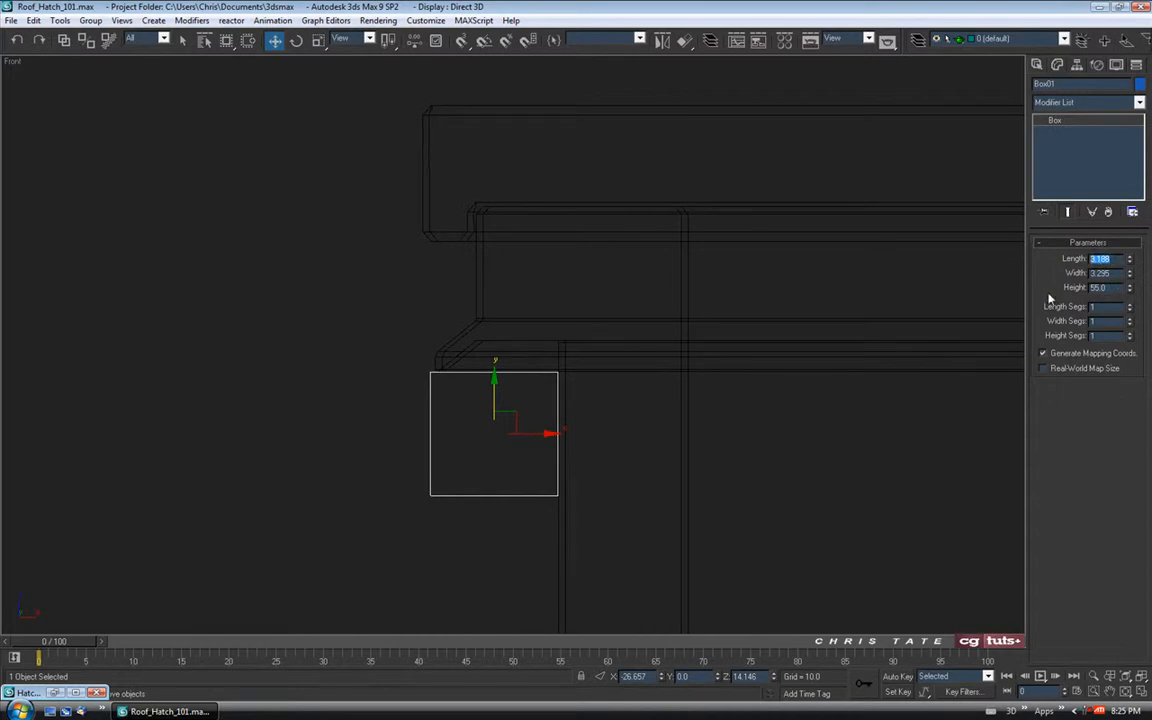
pyautogui.write('3.3')
pyautogui.press('Tab')
pyautogui.write('3')
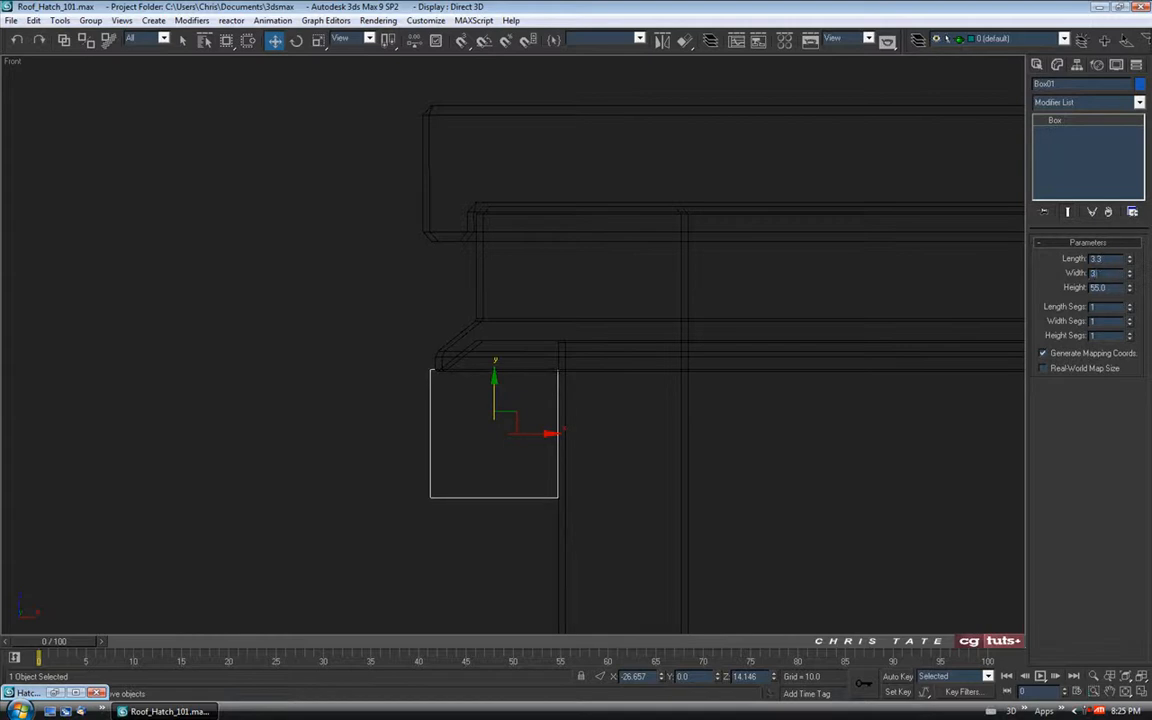
pyautogui.write('.3')
pyautogui.press('Return')
# Step: Nudge the rail box in the front view to about X -26.68, Z 14.08, snug under the rim beside the frame wall
pyautogui.moveTo(544, 406); pyautogui.dragTo(541, 383, button='middle')
pyautogui.moveTo(491, 380); pyautogui.dragTo(491, 379)
pyautogui.moveTo(586, 388)
pyautogui.mouseDown(button='middle')
pyautogui.moveTo(620, 437)
pyautogui.moveTo(593, 402)
pyautogui.mouseUp(button='middle')
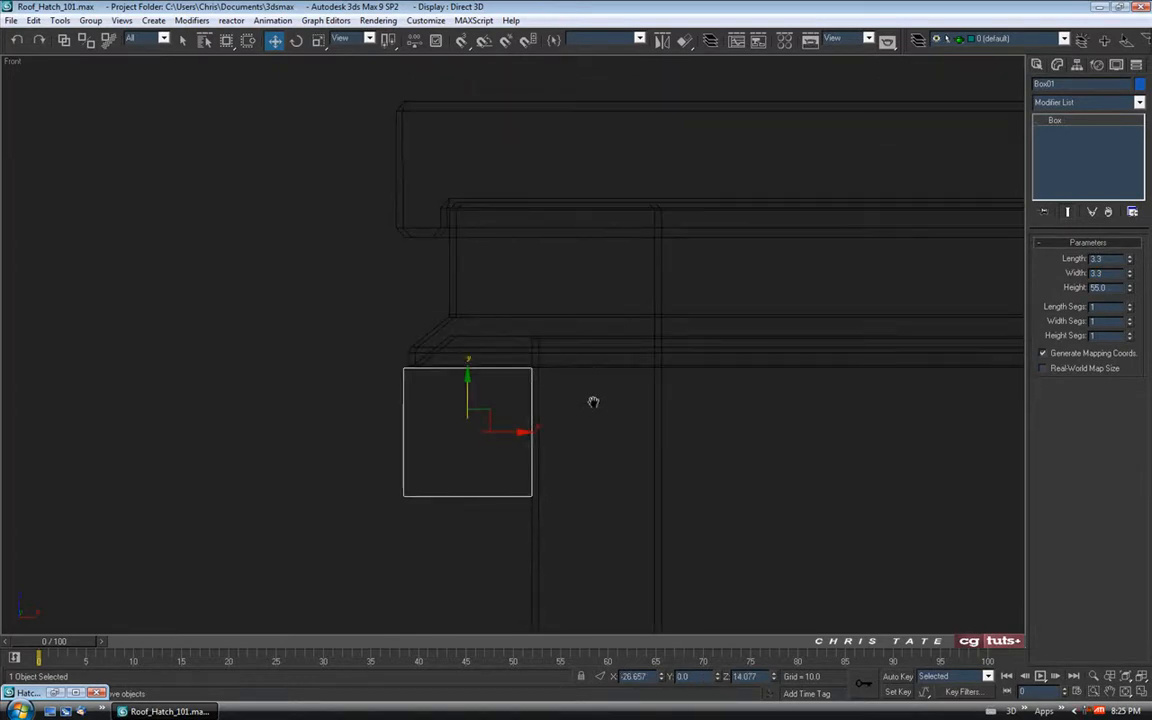
pyautogui.moveTo(532, 437); pyautogui.dragTo(554, 374, button='middle')
pyautogui.scroll(2, 554, 428)
pyautogui.moveTo(485, 415); pyautogui.dragTo(482, 413)
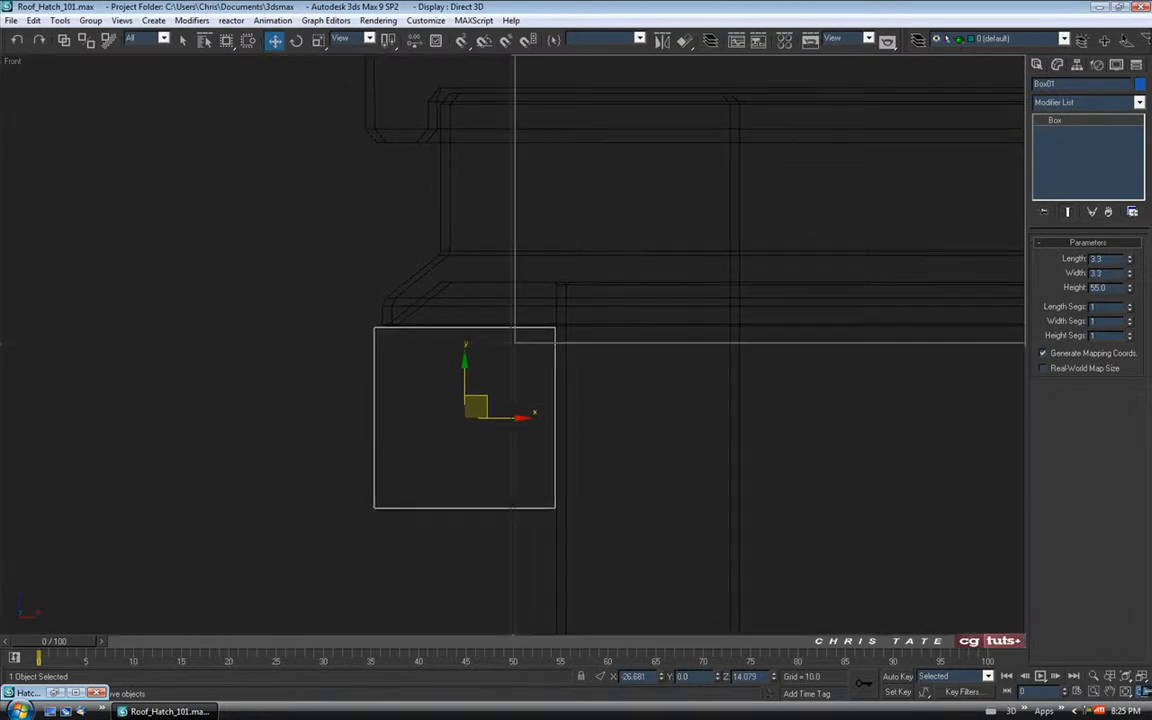
pyautogui.hotkey('alt', 'w')
pyautogui.middleClick(713, 527)
pyautogui.hotkey('alt', 'w')
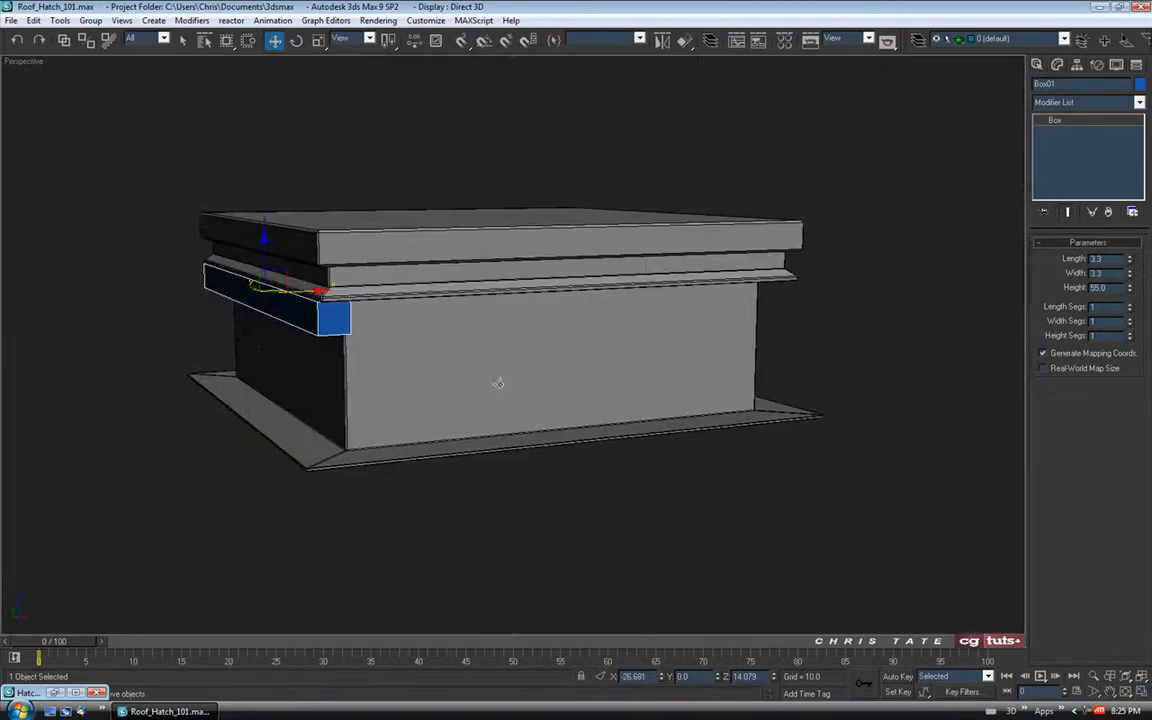
# Step: Isolate the rail box from the rest of the hatch model
pyautogui.scroll(3, 518, 392)
pyautogui.keyDown('alt'); pyautogui.moveTo(518, 392); pyautogui.dragTo(512, 357, button='middle'); pyautogui.keyUp('alt')
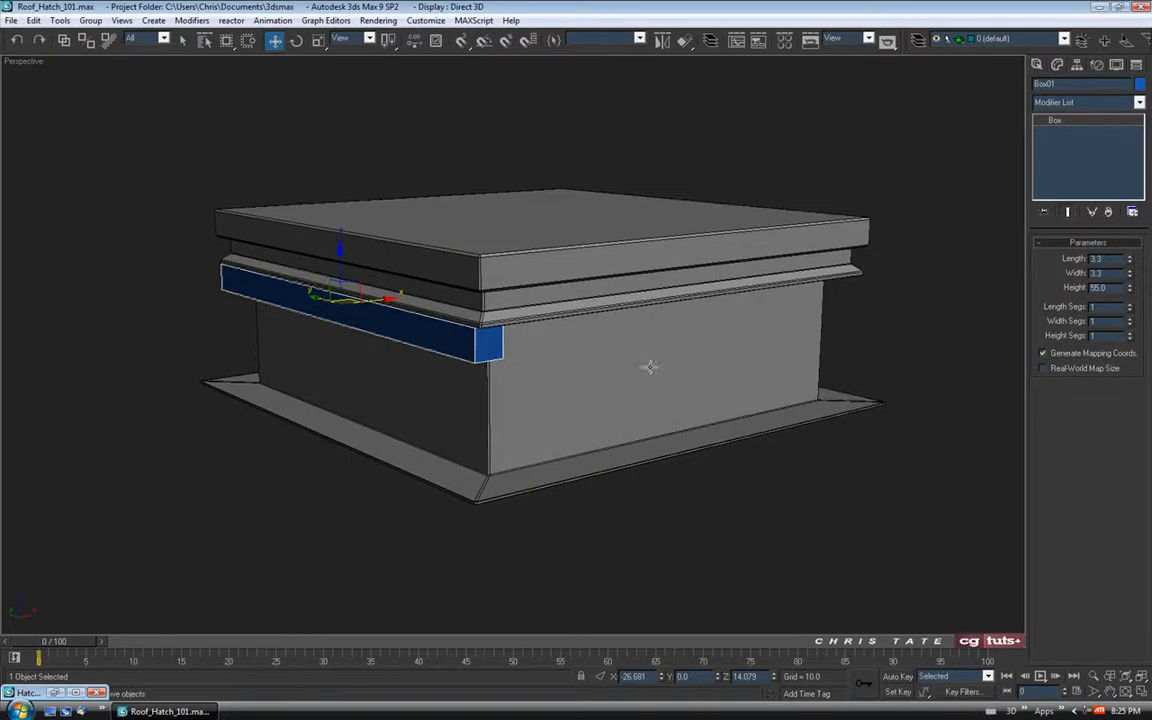
pyautogui.moveTo(605, 308); pyautogui.dragTo(565, 345, button='middle')
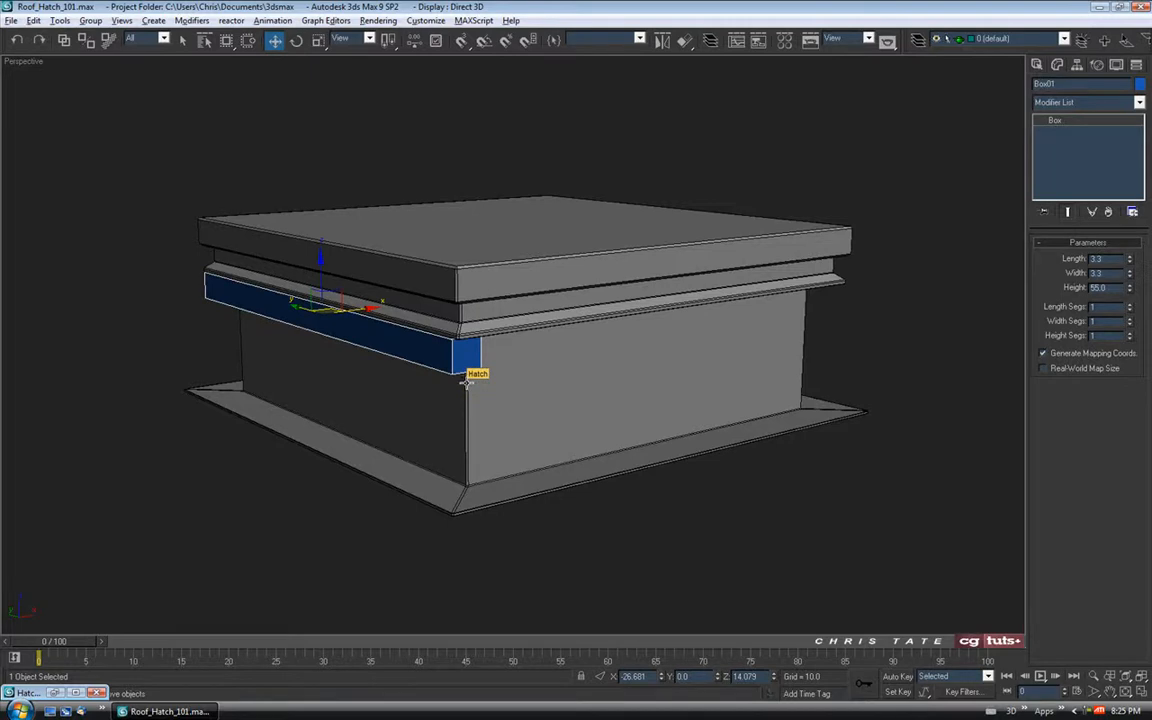
pyautogui.hotkey('alt', 'q')
pyautogui.keyDown('alt'); pyautogui.moveTo(643, 424); pyautogui.dragTo(661, 378, button='middle'); pyautogui.keyUp('alt')
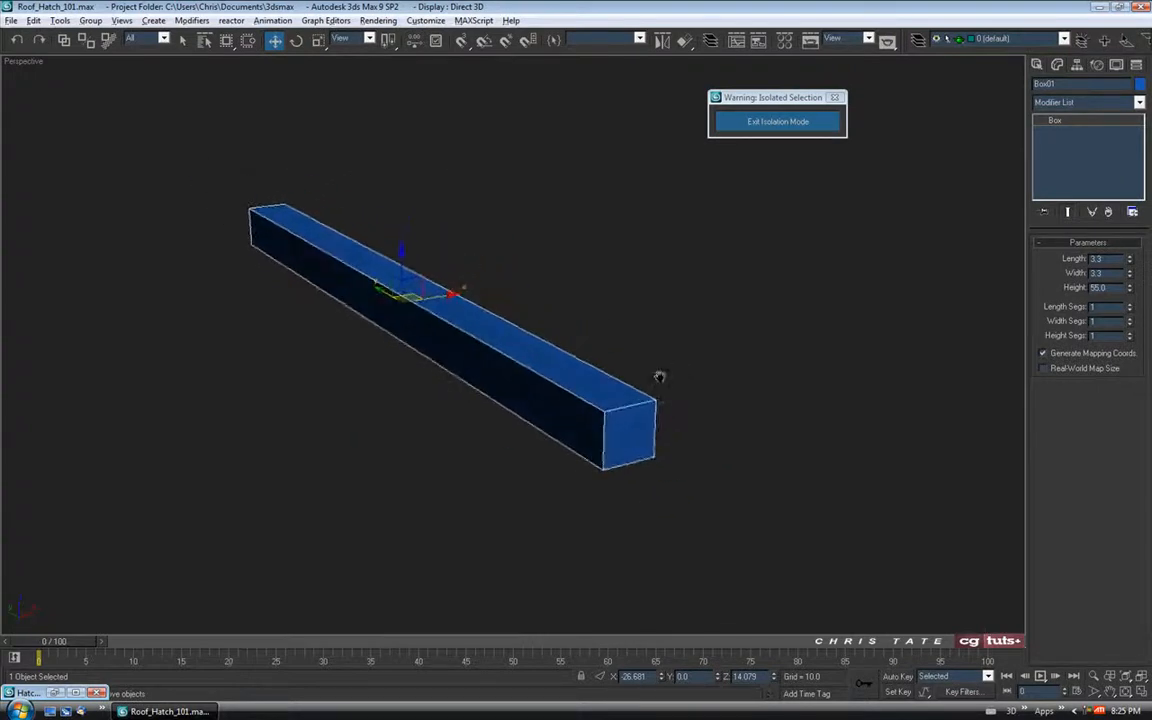
# Step: Set the rail box's object color to black and assign it the grey 01 - Default material
pyautogui.click(1140, 84)
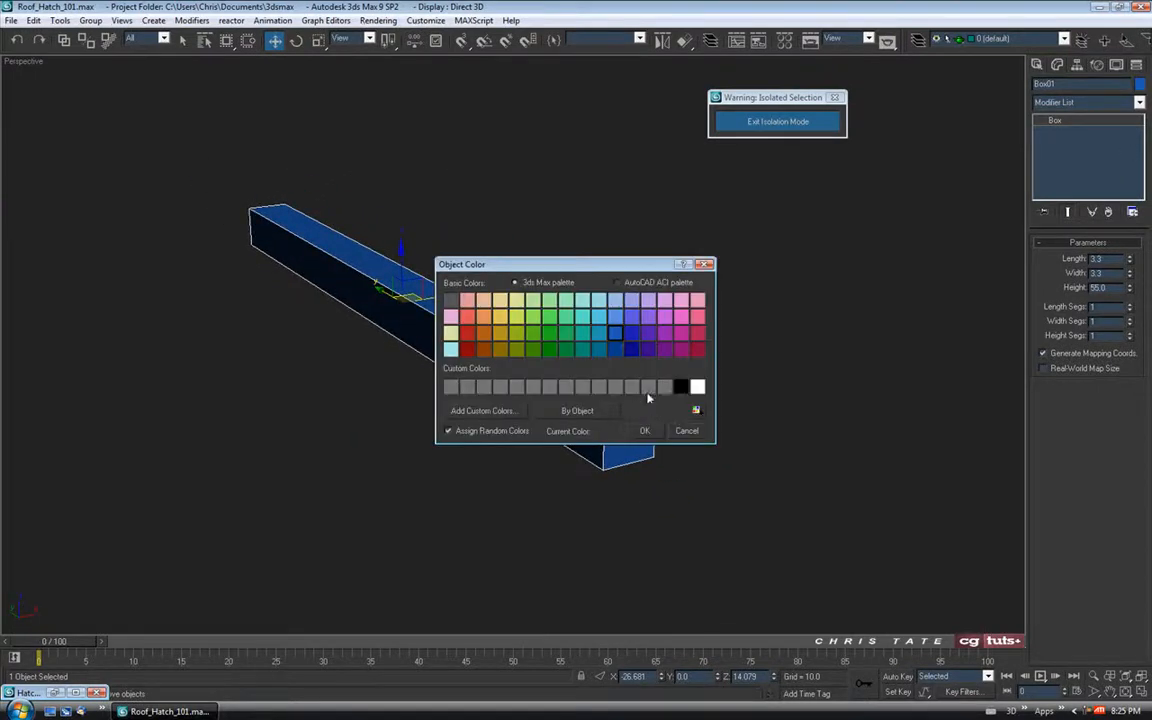
pyautogui.click(680, 387)
pyautogui.click(644, 430)
pyautogui.press('m')
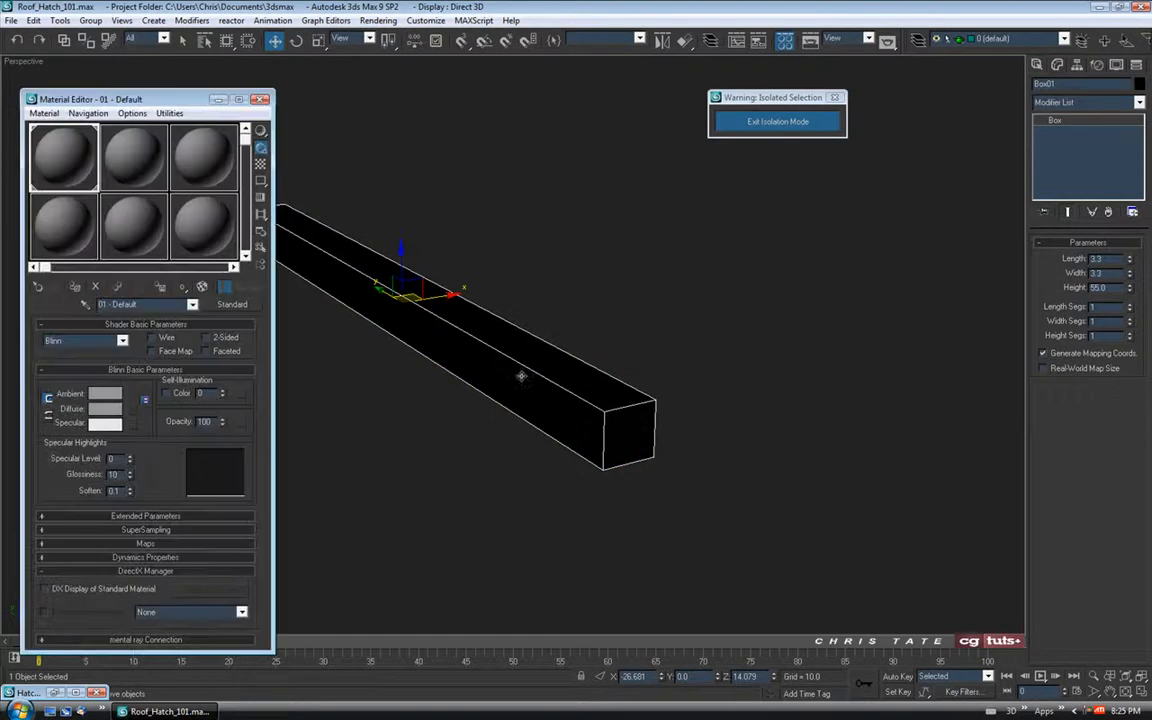
pyautogui.moveTo(138, 175); pyautogui.dragTo(350, 282)
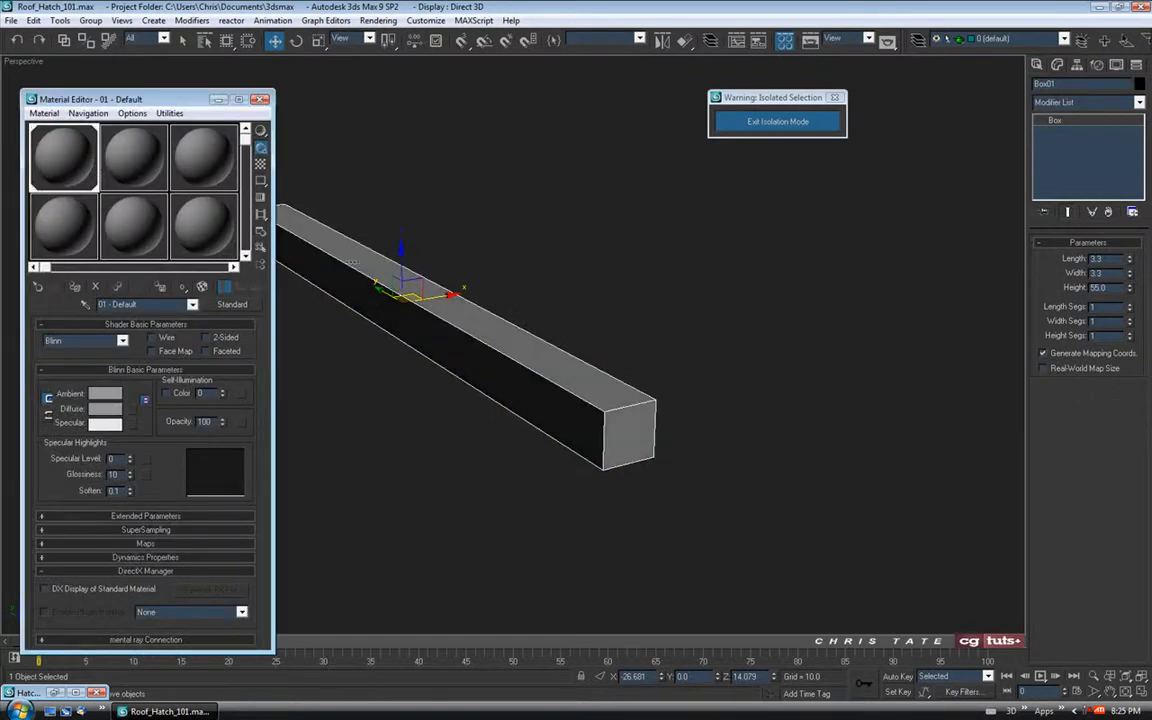
pyautogui.click(260, 99)
# Step: Convert the rail box to an Editable Poly
pyautogui.moveTo(514, 347); pyautogui.dragTo(530, 326, button='middle')
pyautogui.rightClick(535, 348)
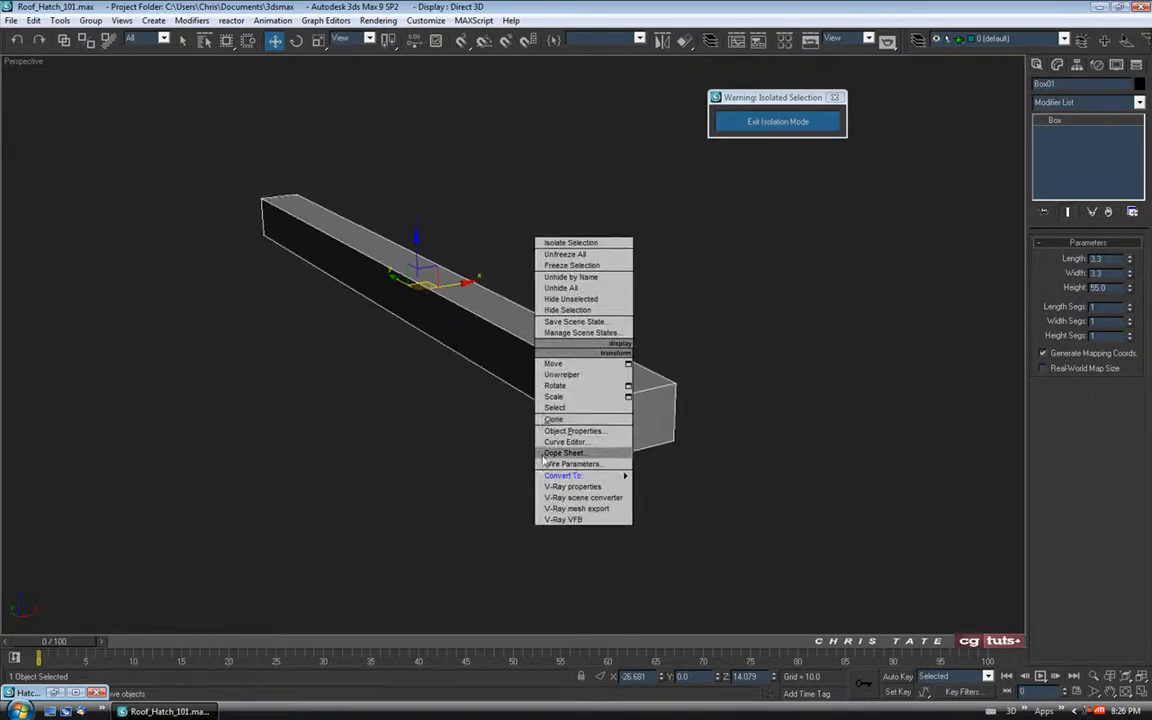
pyautogui.moveTo(548, 476)
pyautogui.click(680, 486)
pyautogui.keyDown('alt'); pyautogui.moveTo(620, 392); pyautogui.dragTo(605, 422, button='middle'); pyautogui.keyUp('alt')
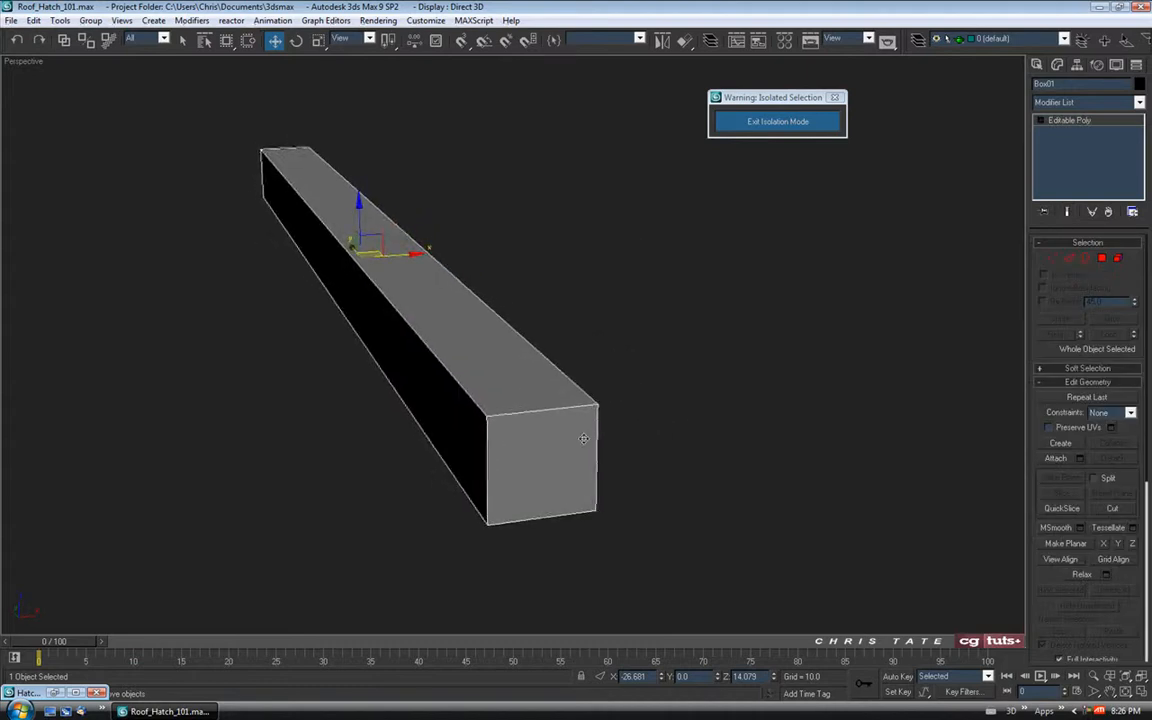
# Step: Connect the ring of edges across the rail's width with 2 segments and a pinch of -85, forming a thin central strip
pyautogui.click(1069, 259)
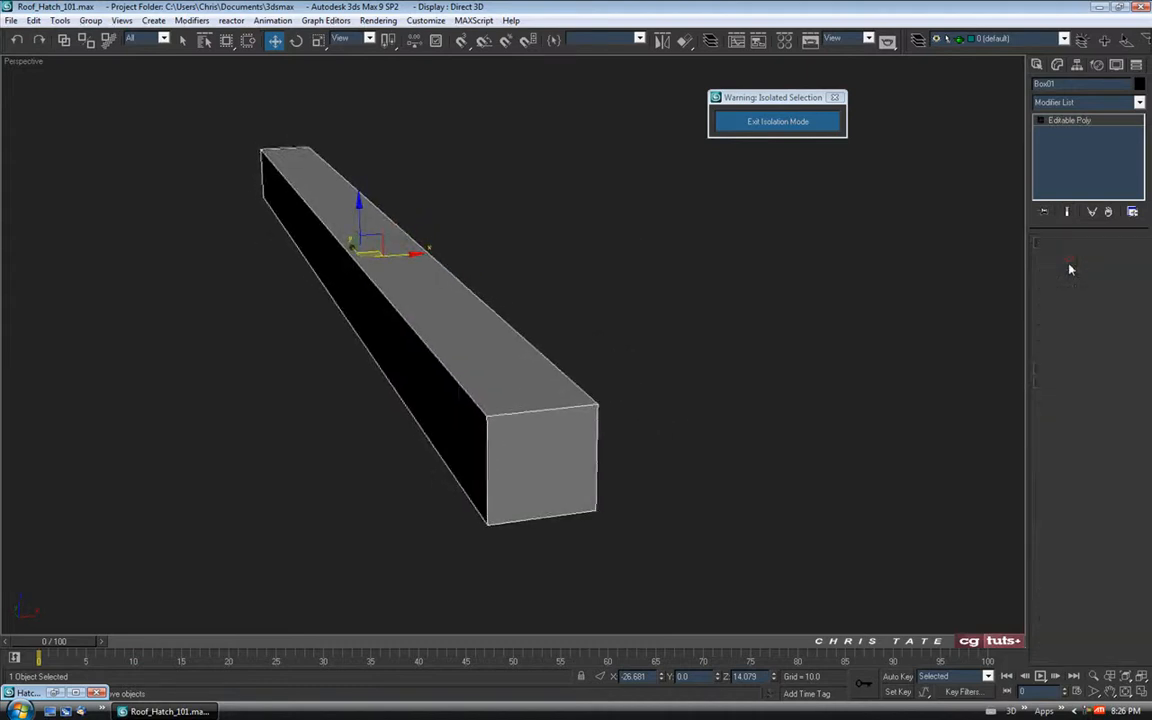
pyautogui.click(543, 409)
pyautogui.click(1047, 337)
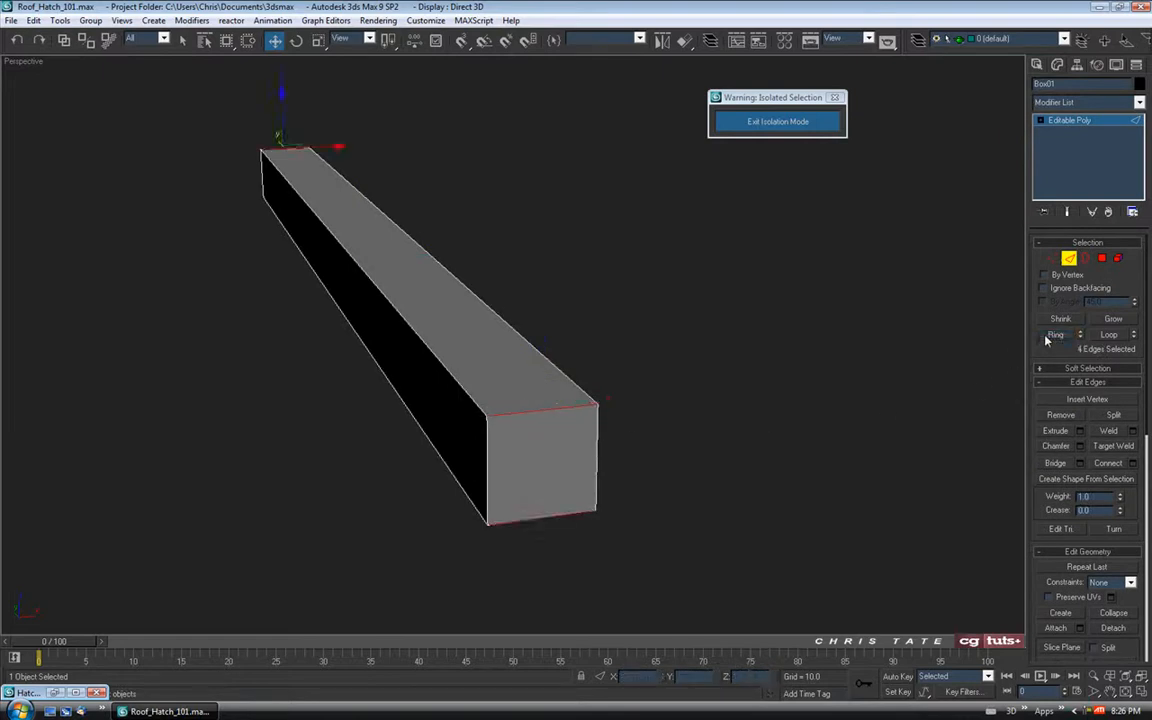
pyautogui.click(1134, 468)
pyautogui.moveTo(692, 291); pyautogui.dragTo(578, 341, button='middle')
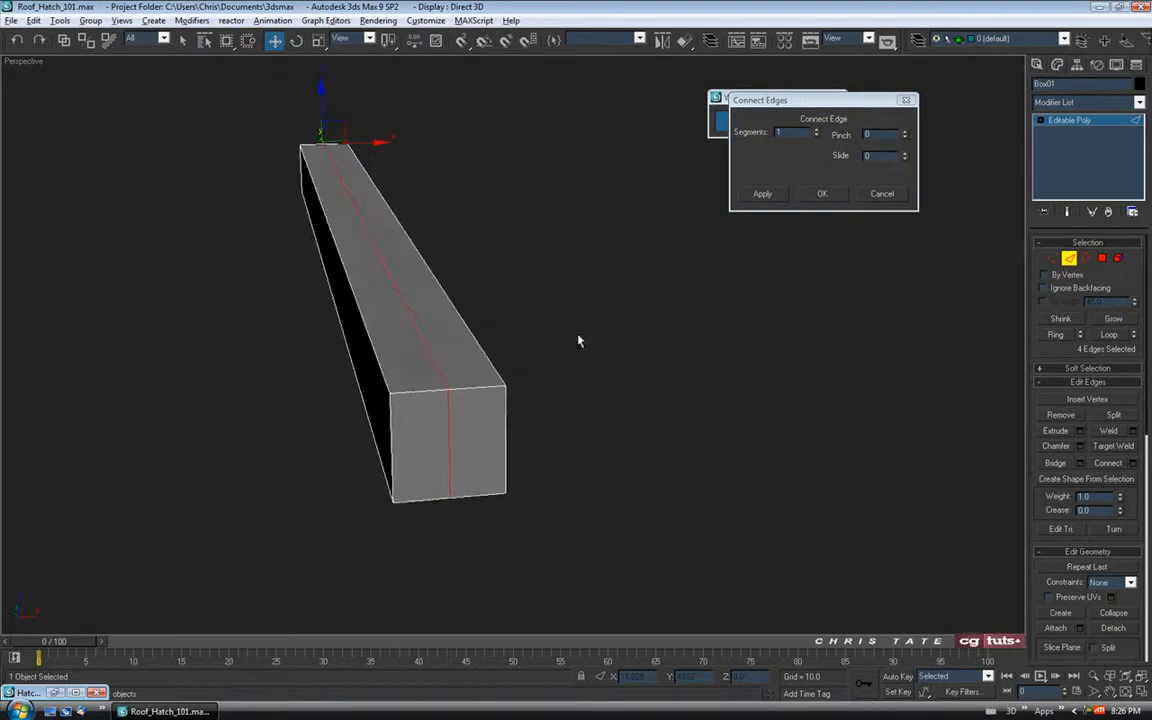
pyautogui.click(816, 131)
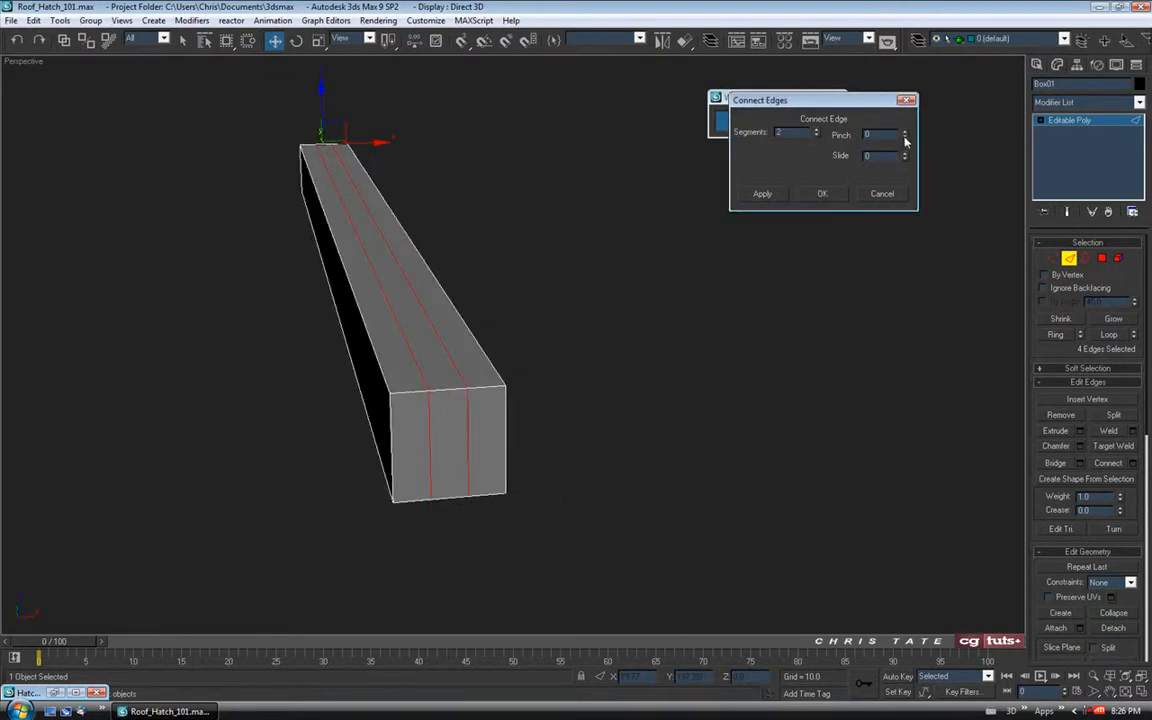
pyautogui.moveTo(905, 139); pyautogui.dragTo(902, 249)
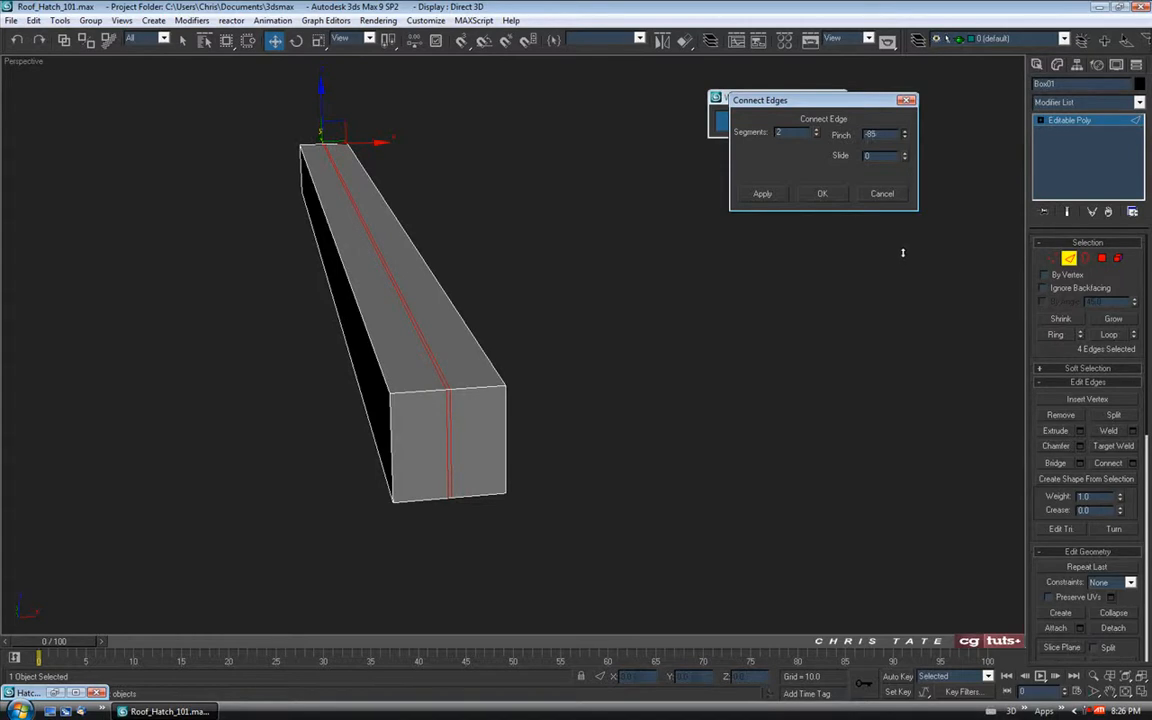
pyautogui.keyDown('alt'); pyautogui.moveTo(529, 373); pyautogui.dragTo(495, 345, button='middle'); pyautogui.keyUp('alt')
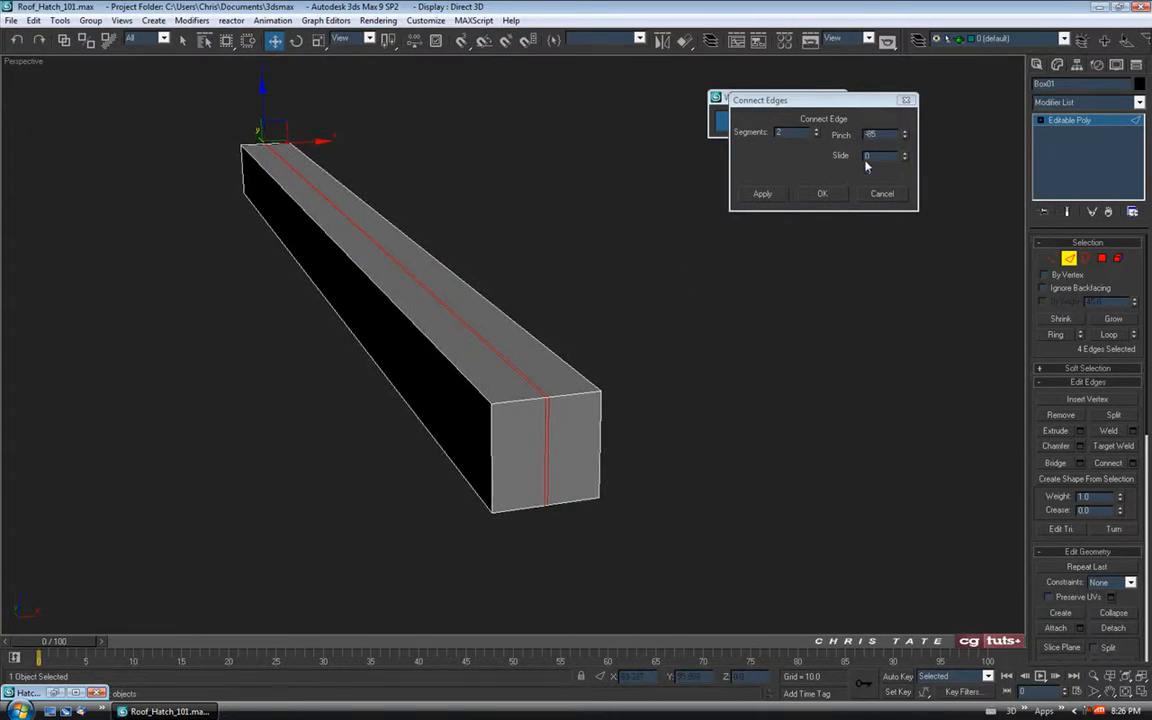
pyautogui.click(819, 196)
pyautogui.keyDown('alt'); pyautogui.moveTo(576, 452); pyautogui.dragTo(585, 432, button='middle'); pyautogui.keyUp('alt')
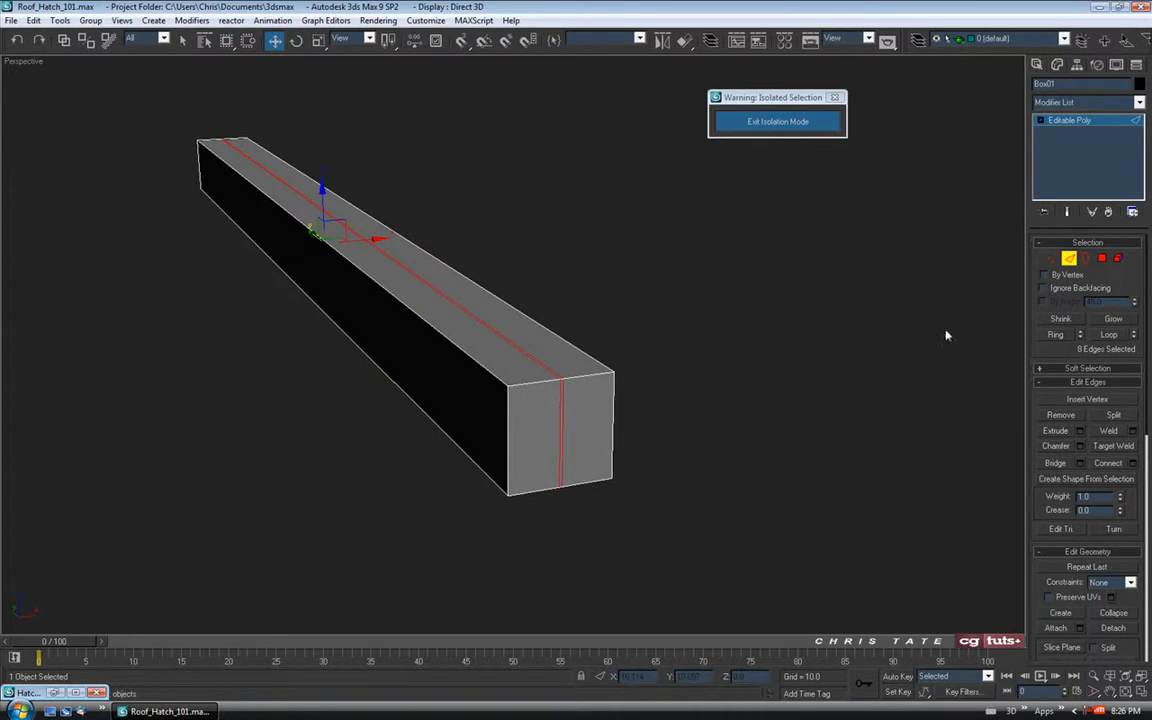
# Step: Reduce the polygon selection to the thin central strip and extrude it inward by Local Normal with a height of -0.35
pyautogui.click(1101, 259)
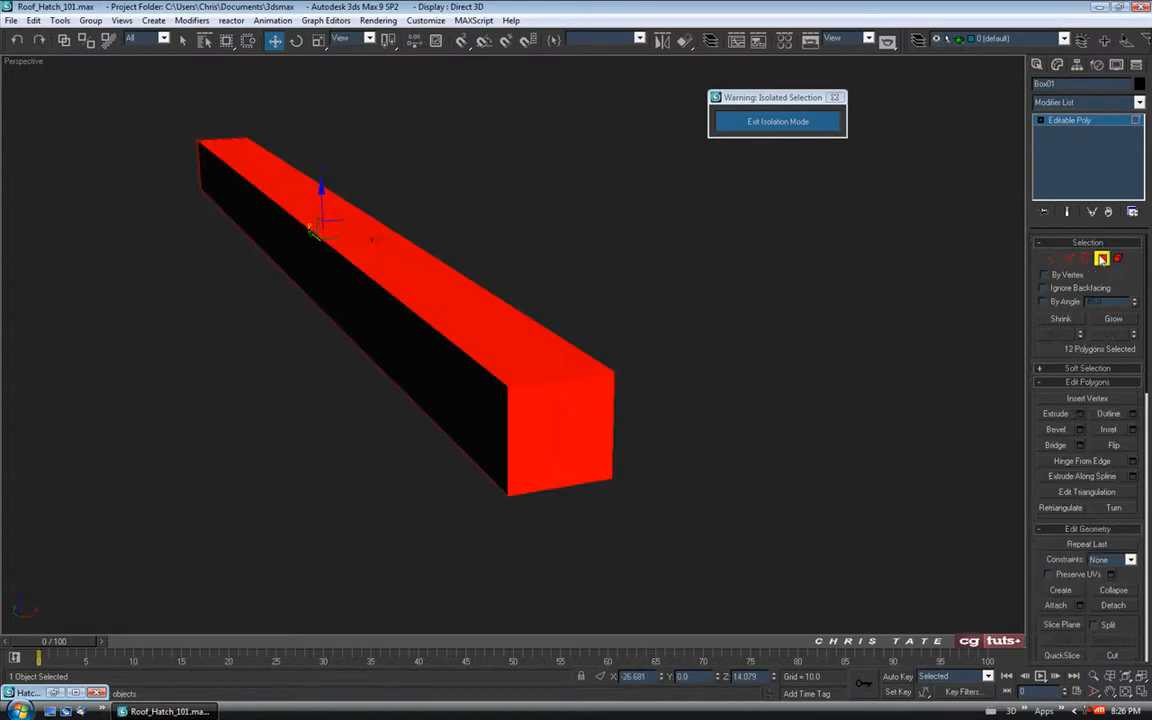
pyautogui.click(1061, 319)
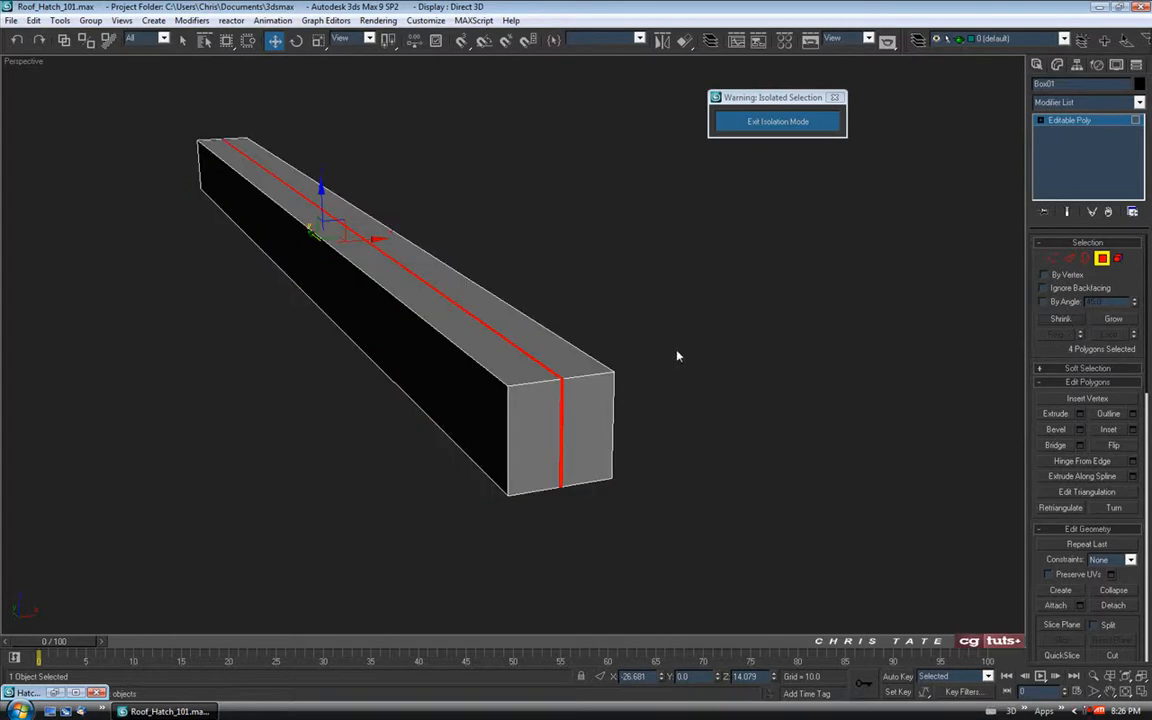
pyautogui.keyDown('alt'); pyautogui.moveTo(435, 316); pyautogui.dragTo(467, 357, button='middle'); pyautogui.keyUp('alt')
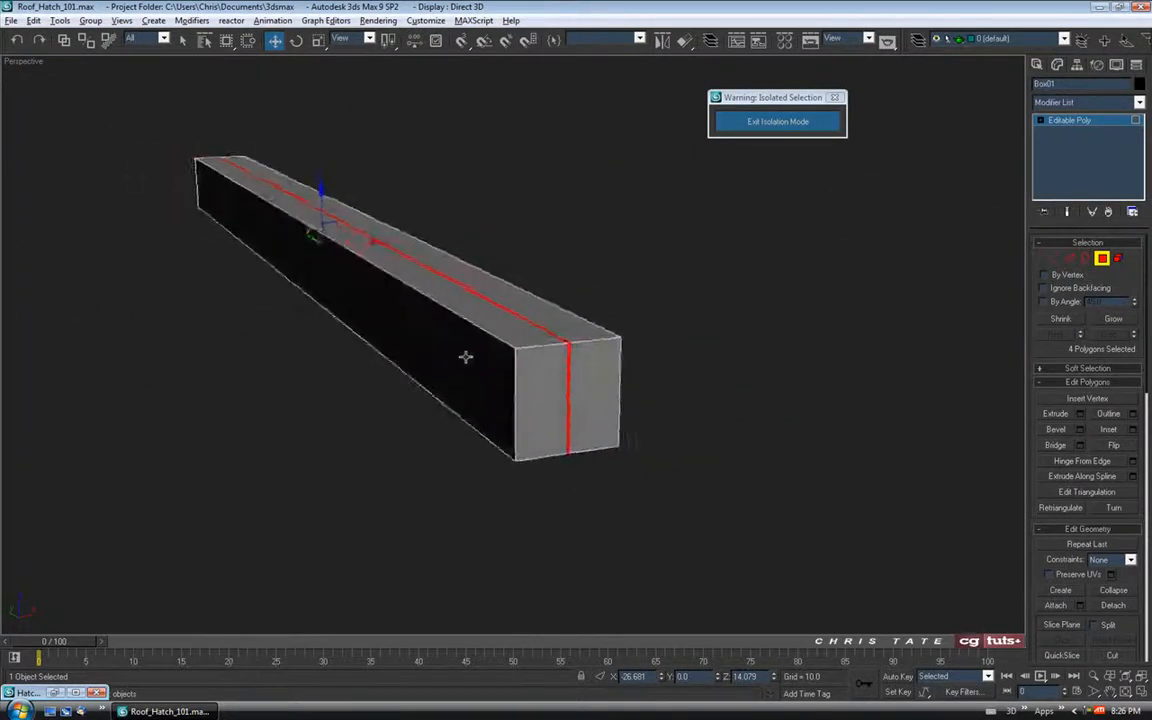
pyautogui.scroll(4, 555, 327)
pyautogui.moveTo(555, 327); pyautogui.dragTo(478, 327, button='middle')
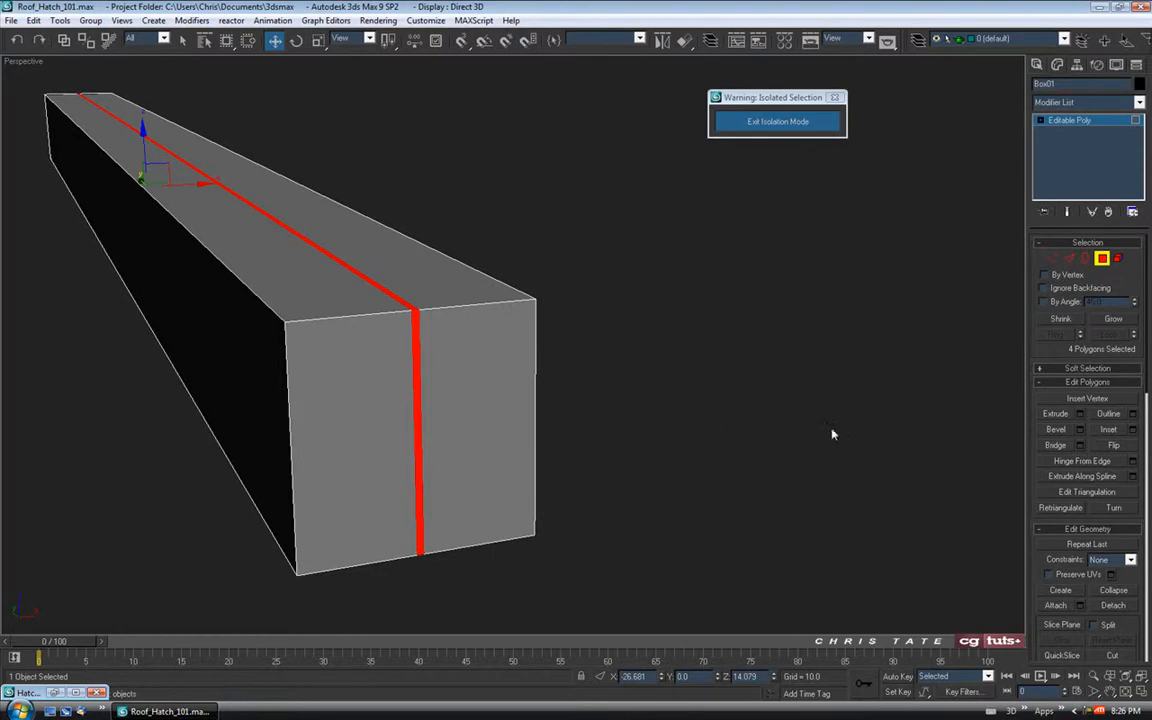
pyautogui.click(1080, 415)
pyautogui.keyDown('alt'); pyautogui.moveTo(632, 243); pyautogui.dragTo(666, 260, button='middle'); pyautogui.keyUp('alt')
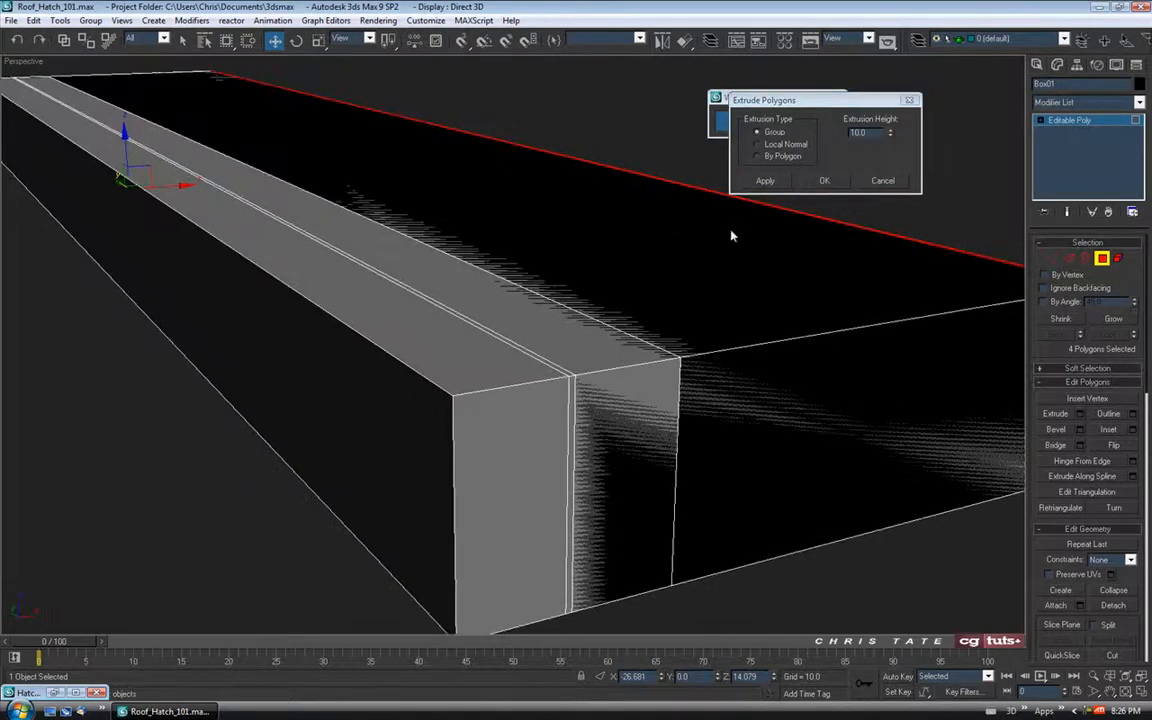
pyautogui.click(757, 144)
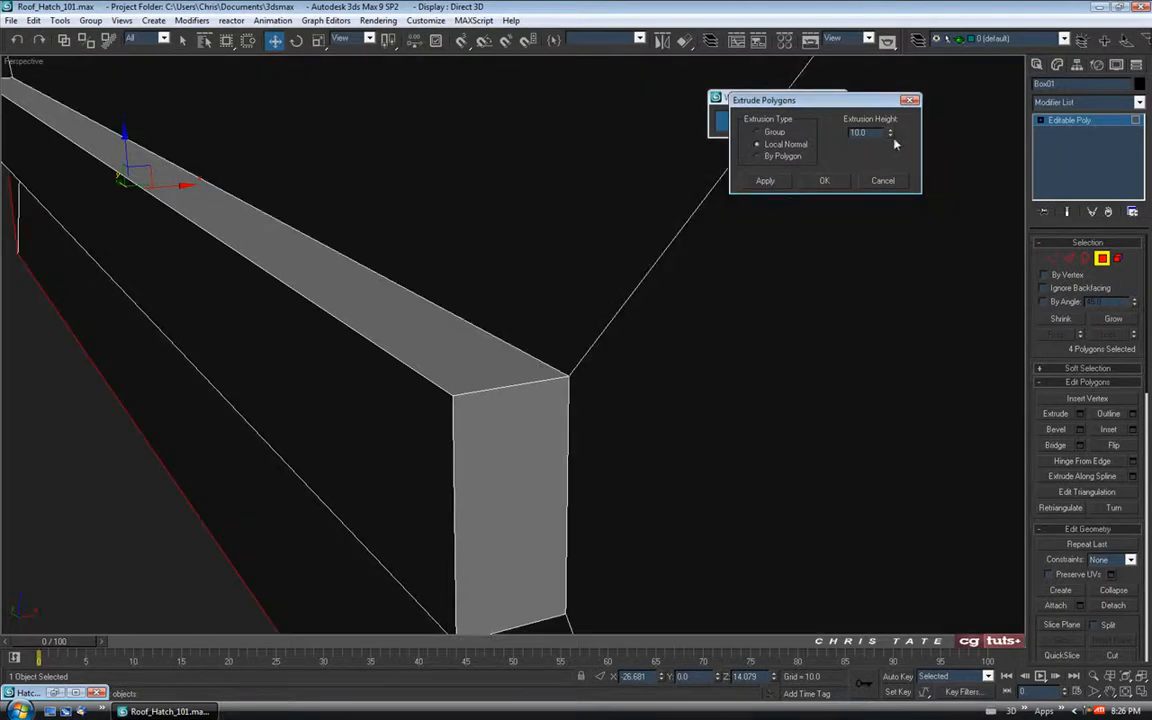
pyautogui.moveTo(890, 138); pyautogui.dragTo(887, 202)
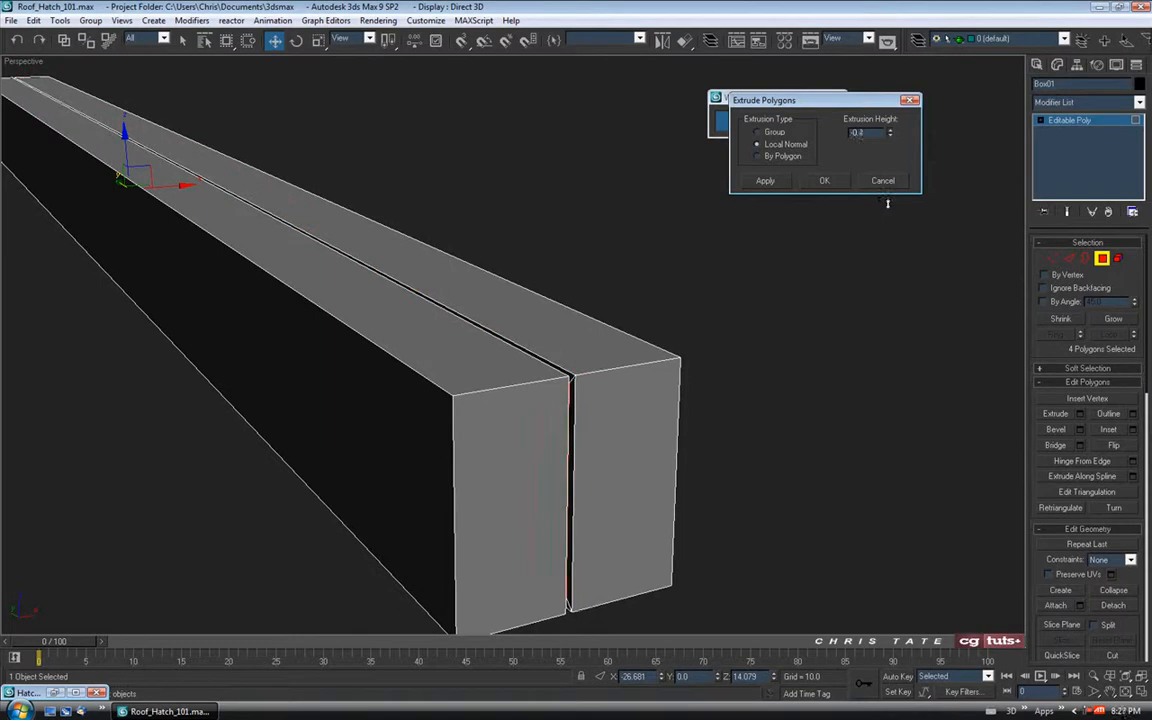
pyautogui.keyDown('alt'); pyautogui.moveTo(504, 399); pyautogui.dragTo(457, 373, button='middle'); pyautogui.keyUp('alt')
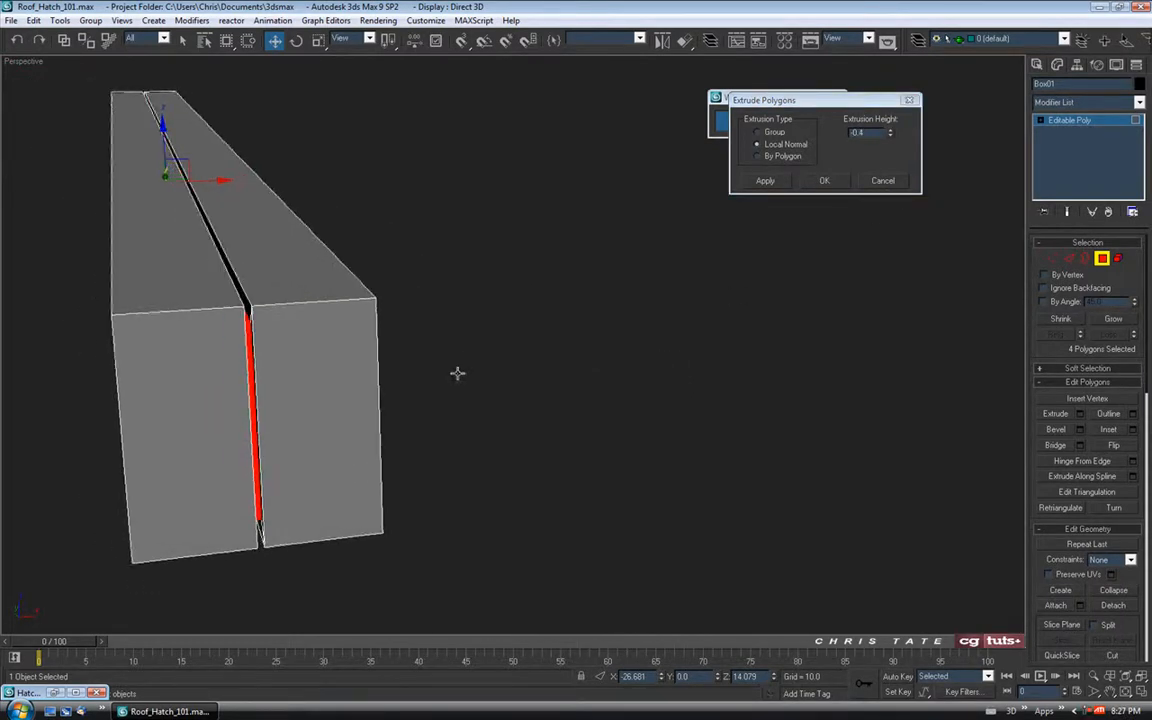
pyautogui.moveTo(890, 135); pyautogui.dragTo(889, 134)
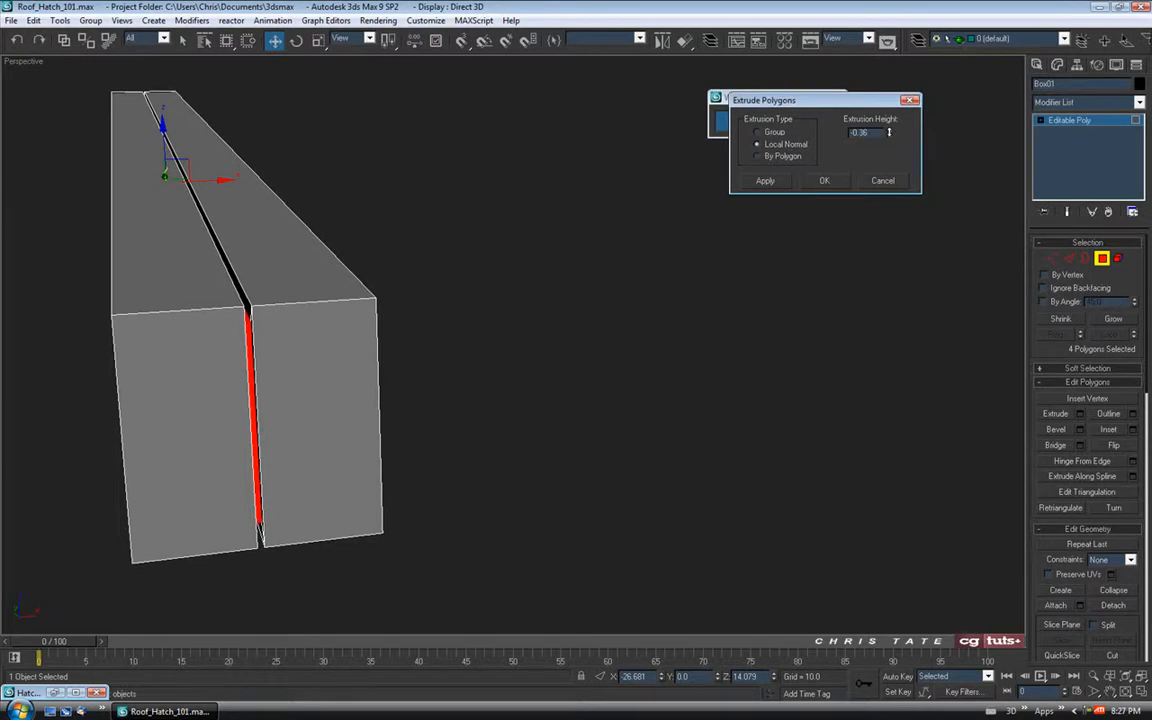
pyautogui.keyDown('alt'); pyautogui.moveTo(706, 290); pyautogui.dragTo(447, 362, button='middle'); pyautogui.keyUp('alt')
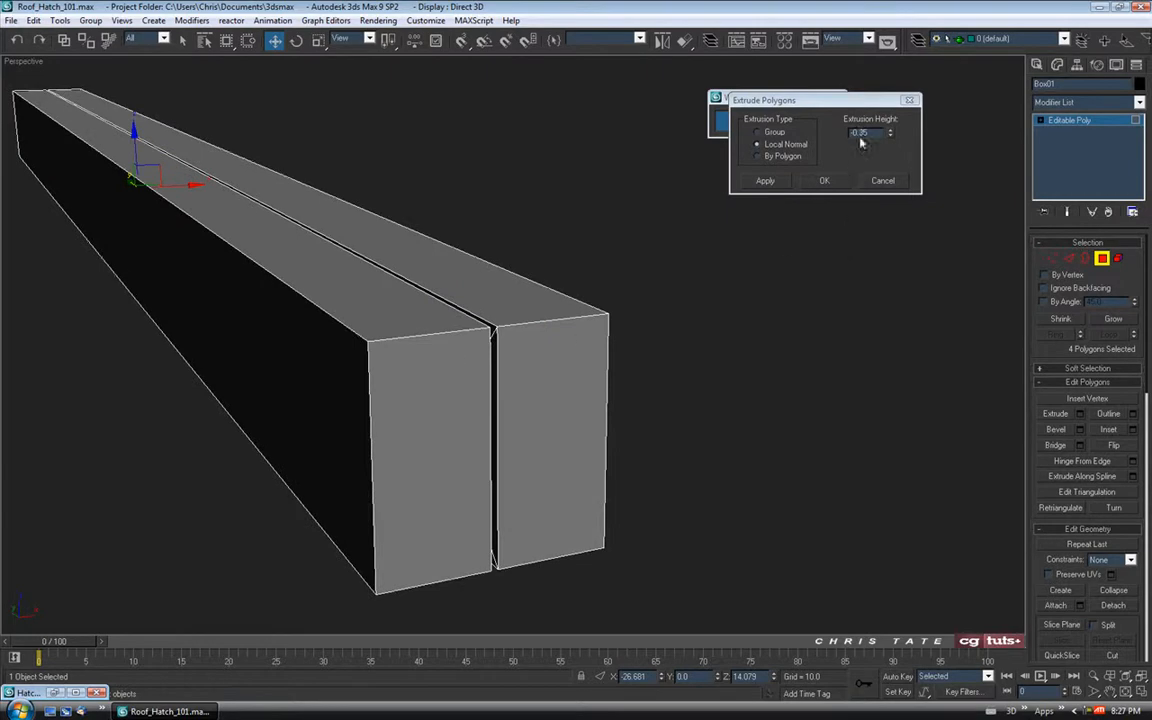
pyautogui.click(825, 185)
# Step: Convert the groove floor's polygon selection to its edges
pyautogui.moveTo(656, 334); pyautogui.dragTo(684, 321, button='middle')
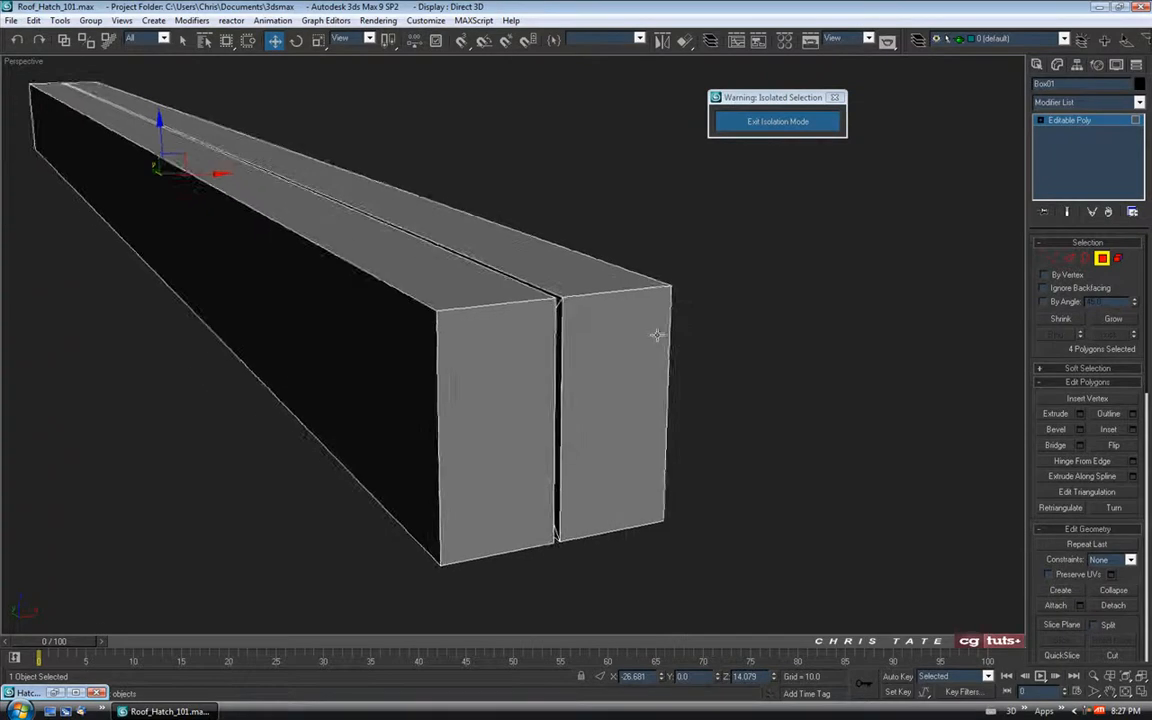
pyautogui.scroll(3, 661, 333)
pyautogui.scroll(-6, 532, 373)
pyautogui.keyDown('alt'); pyautogui.moveTo(521, 360); pyautogui.dragTo(399, 378, button='middle'); pyautogui.keyUp('alt')
pyautogui.moveTo(273, 318); pyautogui.dragTo(371, 334, button='middle')
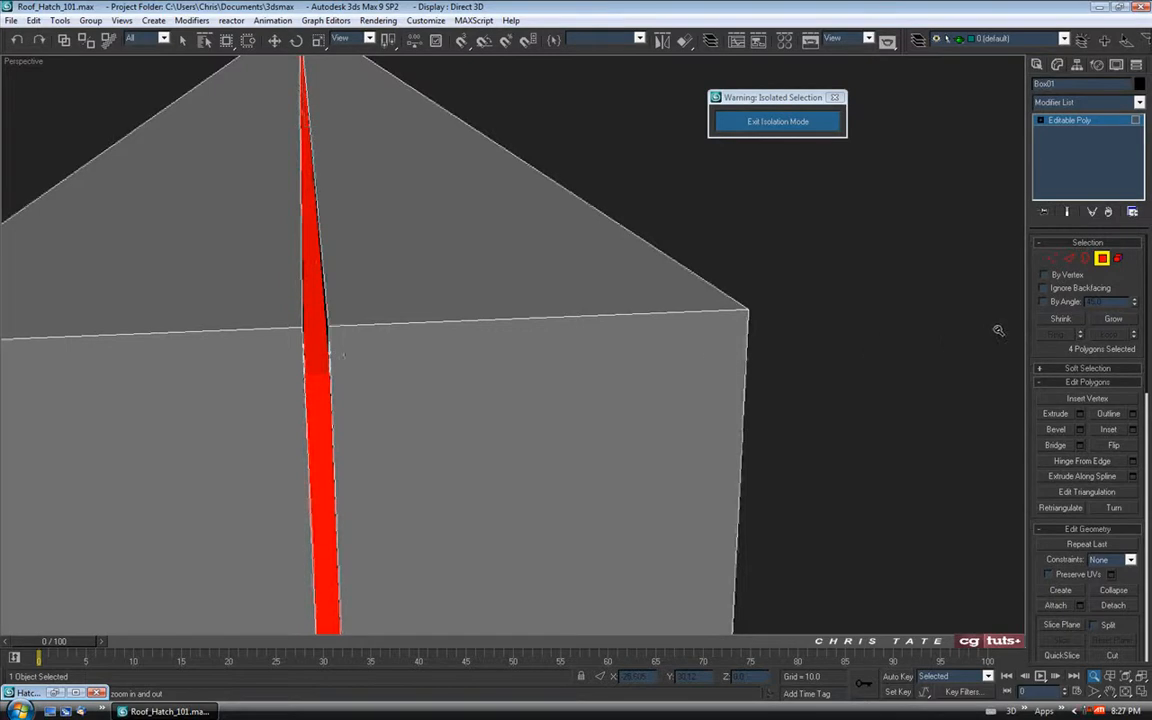
pyautogui.keyDown('ctrl'); pyautogui.click(1069, 258); pyautogui.keyUp('ctrl')
pyautogui.press('w')
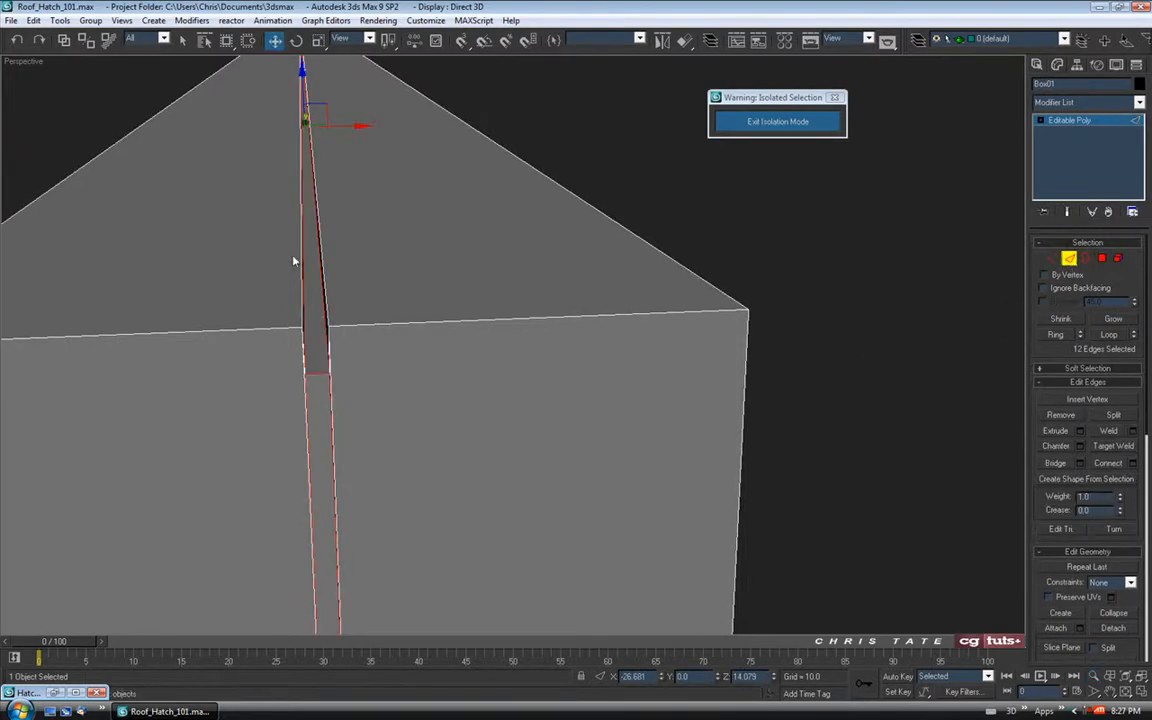
# Step: In the front view, deselect the short crosswise edges of the groove floor, keeping only the edges that run along the groove
pyautogui.hotkey('alt', 'w')
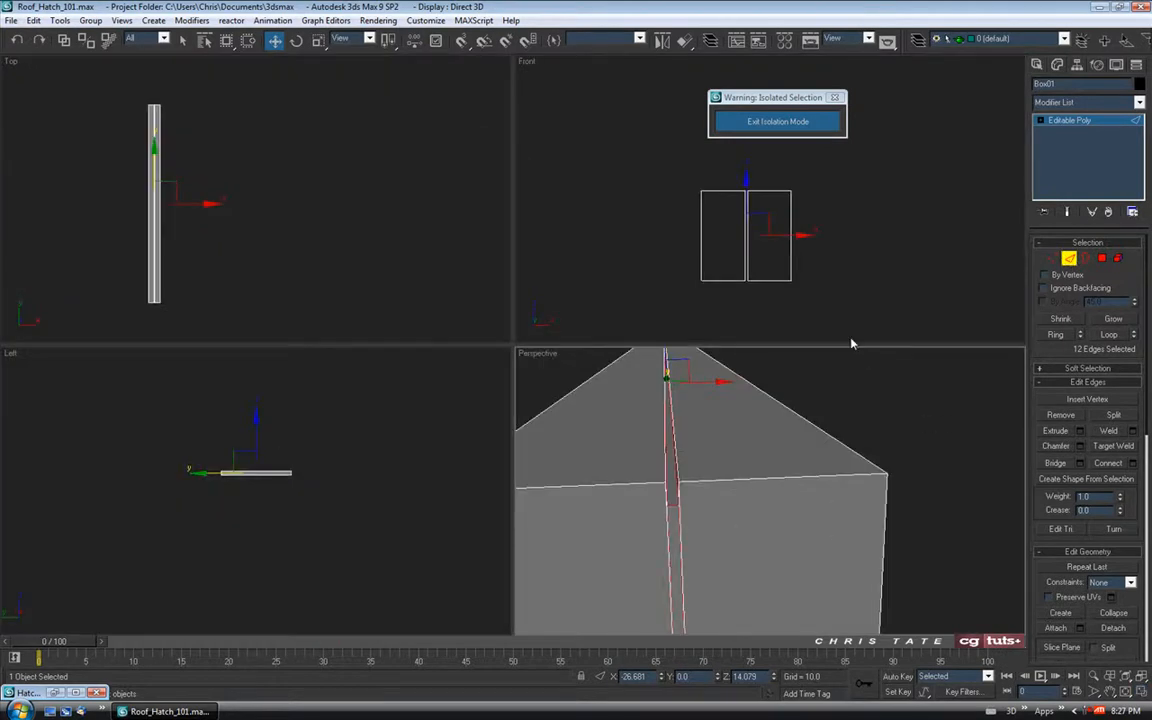
pyautogui.hotkey('alt', 'w')
pyautogui.scroll(5, 550, 329)
pyautogui.moveTo(457, 156); pyautogui.dragTo(522, 273, button='middle')
pyautogui.scroll(5, 515, 268)
pyautogui.moveTo(465, 224); pyautogui.dragTo(504, 403, button='middle')
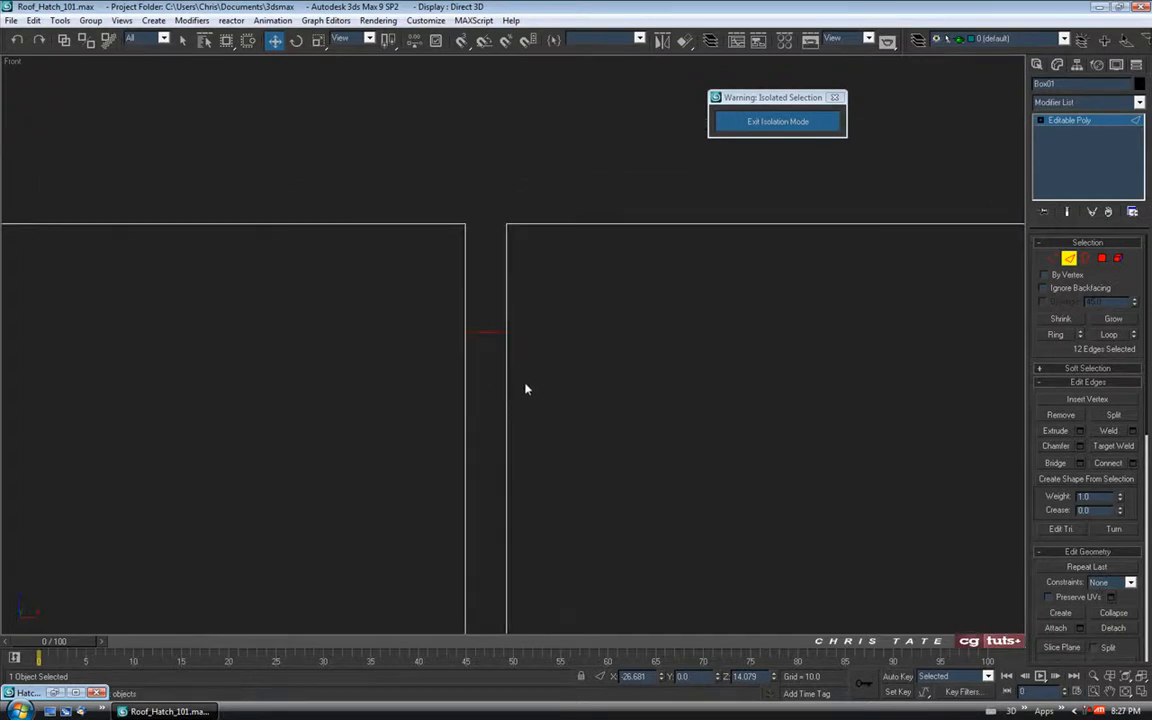
pyautogui.moveTo(484, 310); pyautogui.dragTo(492, 376)
pyautogui.moveTo(492, 379); pyautogui.dragTo(491, 380)
pyautogui.moveTo(543, 483); pyautogui.dragTo(535, 373, button='middle')
pyautogui.moveTo(470, 408); pyautogui.dragTo(484, 374)
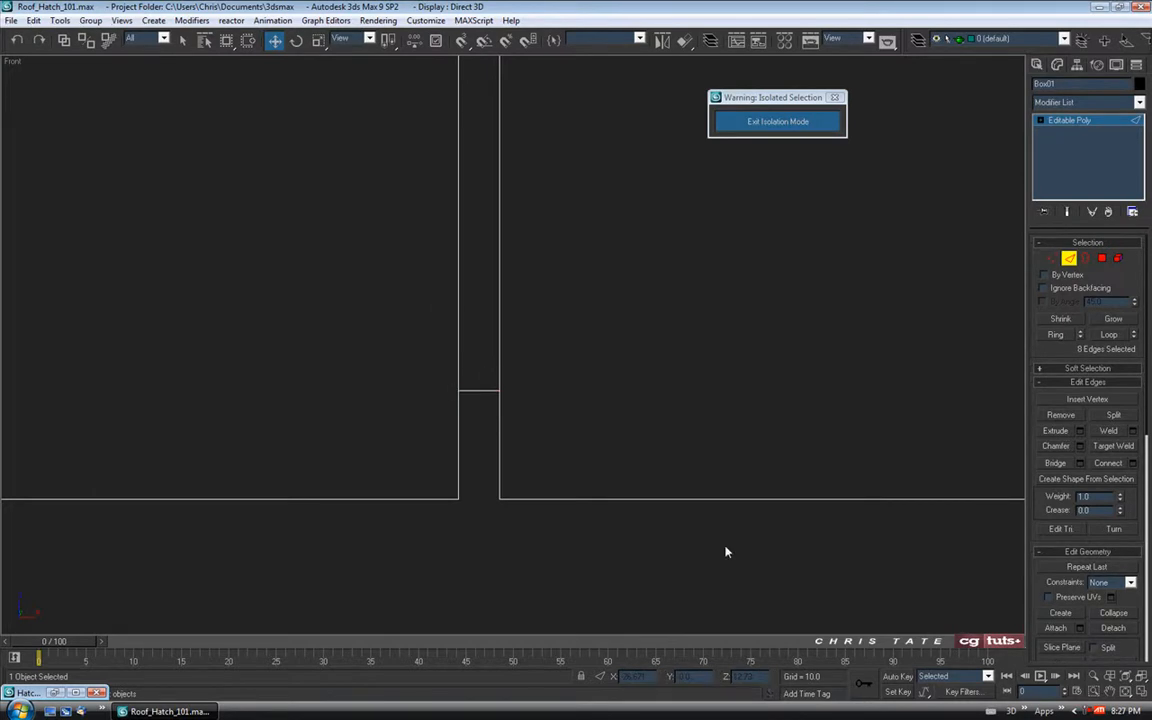
# Step: Examine the edges selected along the groove floor in wireframe perspective from several angles
pyautogui.click(1143, 697)
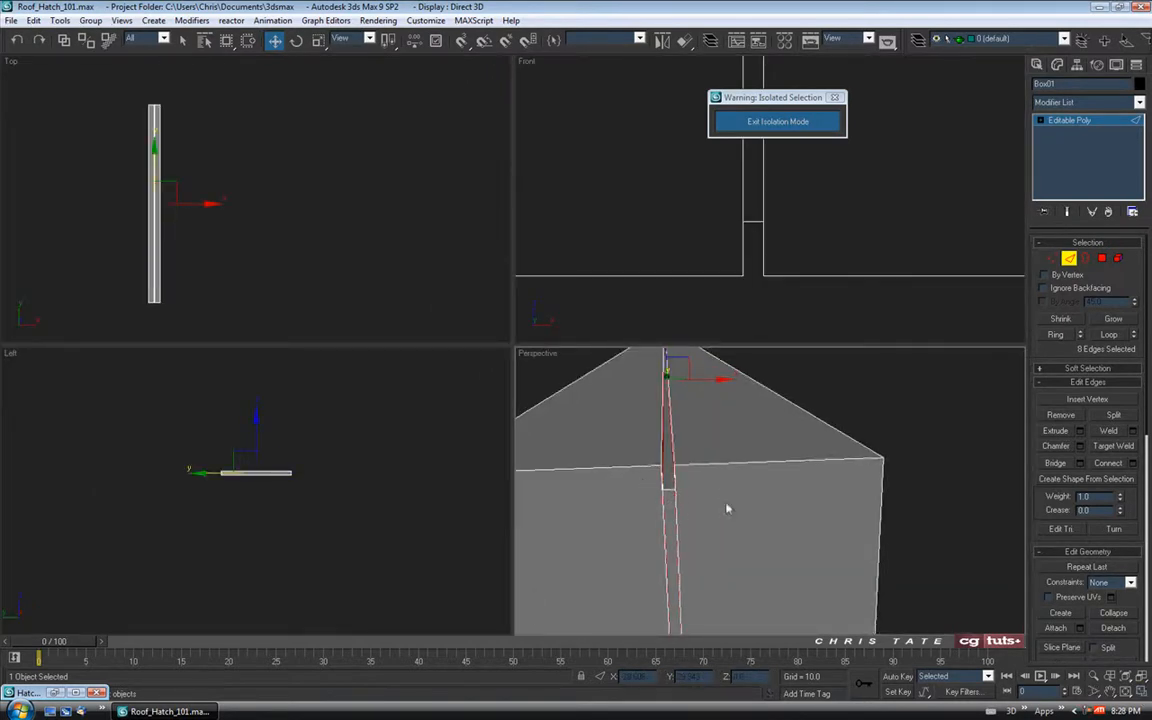
pyautogui.hotkey('alt', 'w')
pyautogui.press('F3')
pyautogui.keyDown('alt'); pyautogui.moveTo(480, 391); pyautogui.dragTo(656, 368, button='middle'); pyautogui.keyUp('alt')
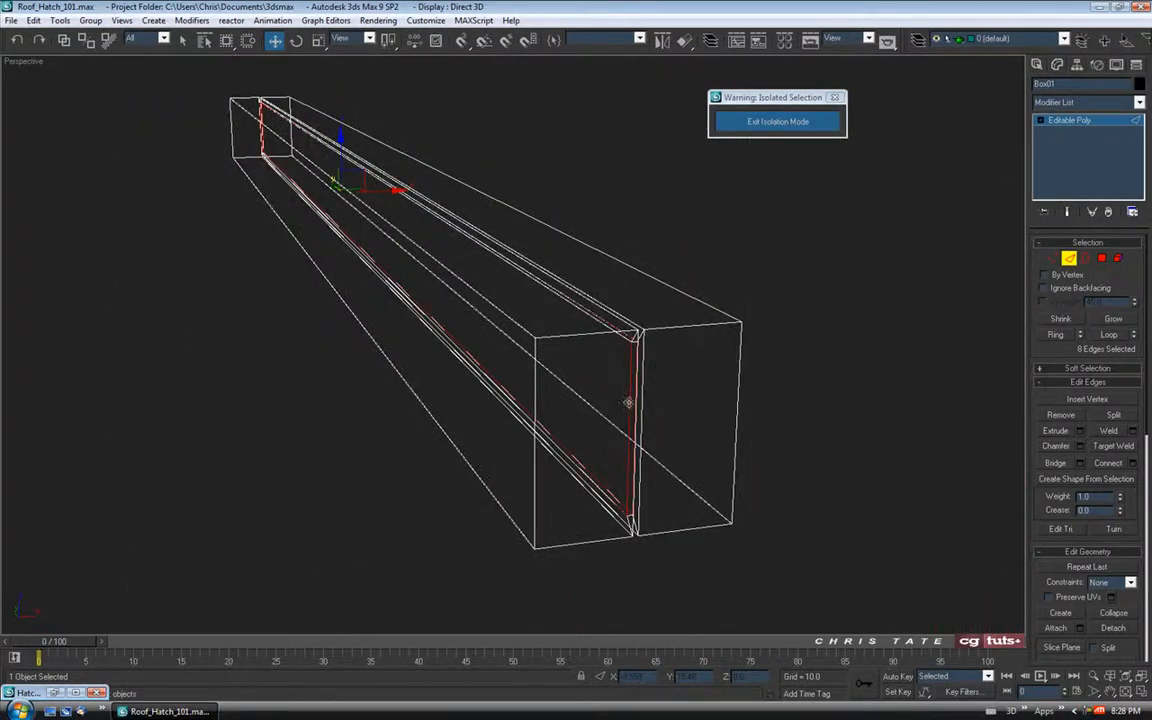
pyautogui.keyDown('alt'); pyautogui.moveTo(619, 407); pyautogui.dragTo(633, 486, button='middle'); pyautogui.keyUp('alt')
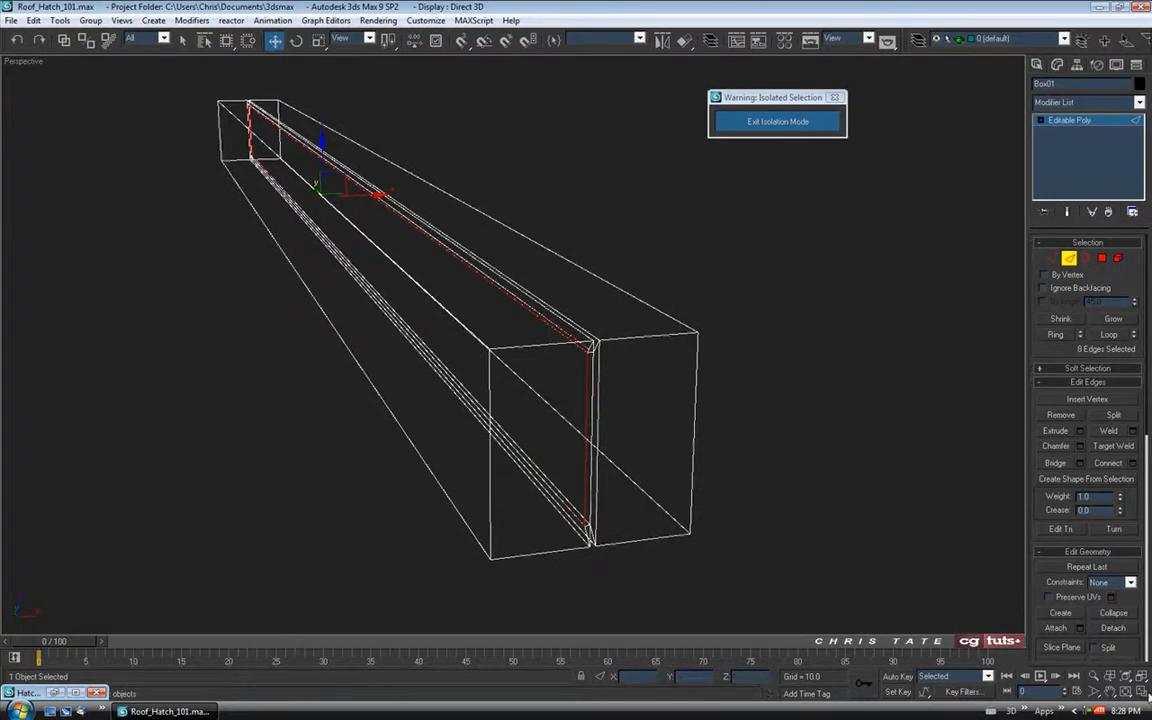
pyautogui.hotkey('alt', 'w')
pyautogui.moveTo(773, 240); pyautogui.dragTo(755, 222, button='middle')
pyautogui.scroll(2, 755, 264)
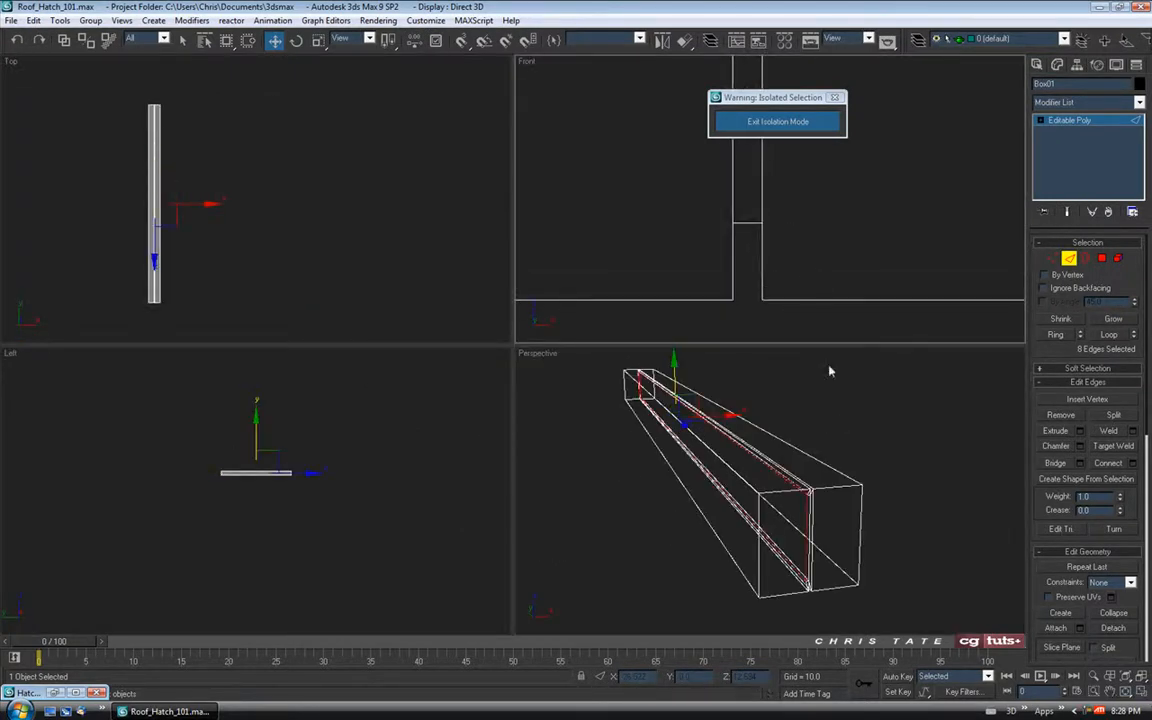
# Step: Chamfer the selected groove floor edges by 0.02, checking the result in the front view
pyautogui.click(1142, 692)
pyautogui.moveTo(605, 358); pyautogui.dragTo(596, 301, button='middle')
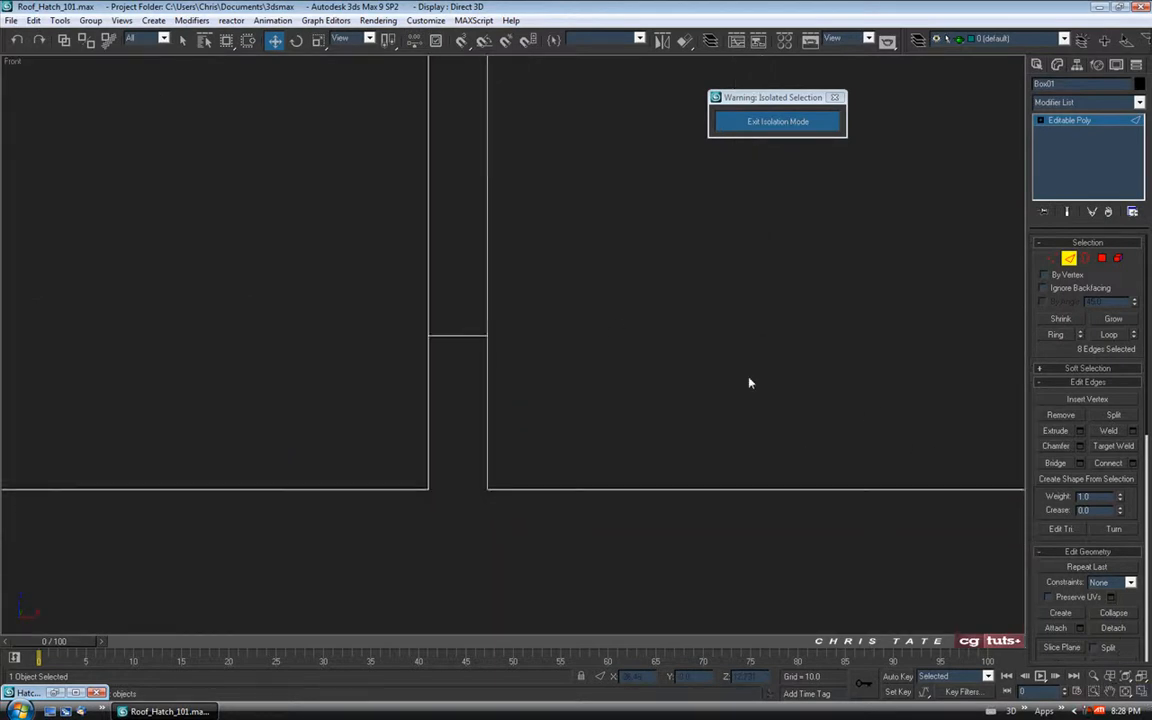
pyautogui.click(1079, 446)
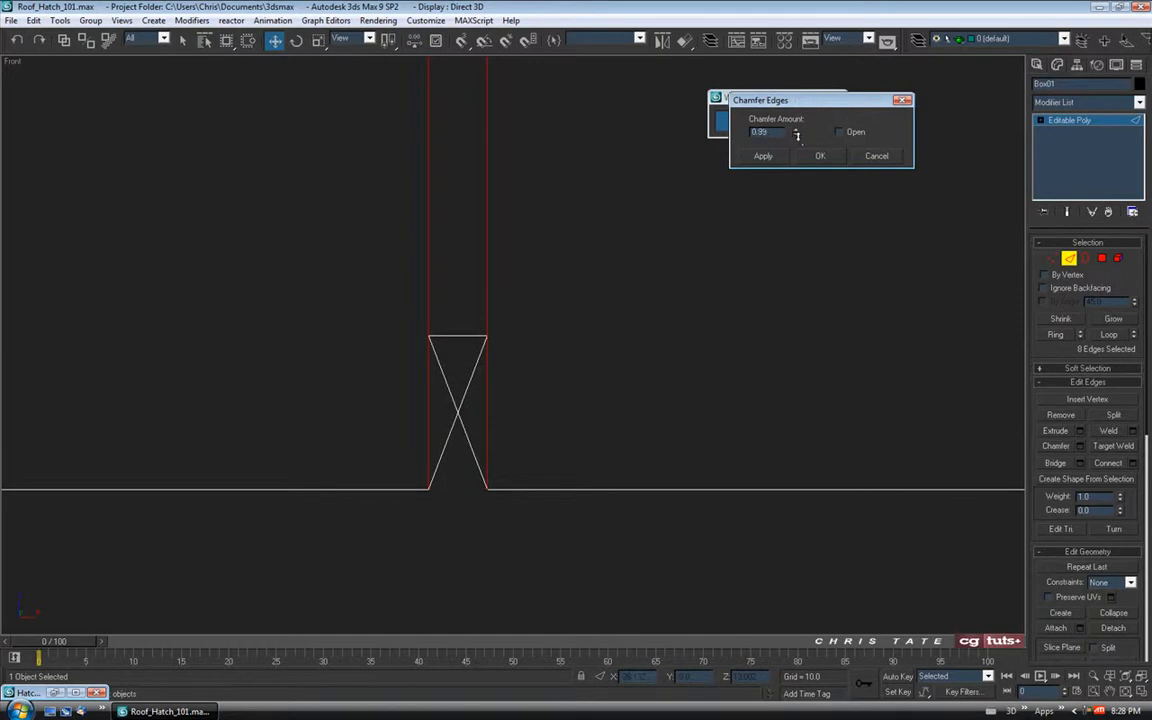
pyautogui.moveTo(798, 156); pyautogui.dragTo(797, 200)
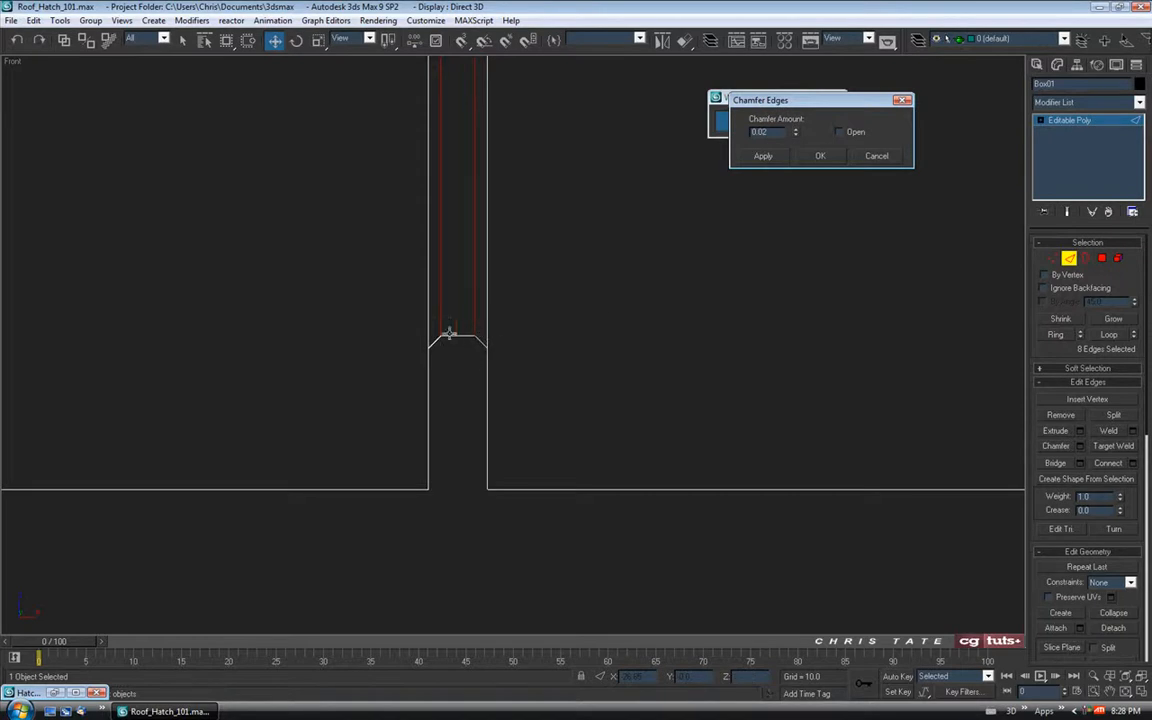
pyautogui.moveTo(433, 228); pyautogui.dragTo(479, 342, button='middle')
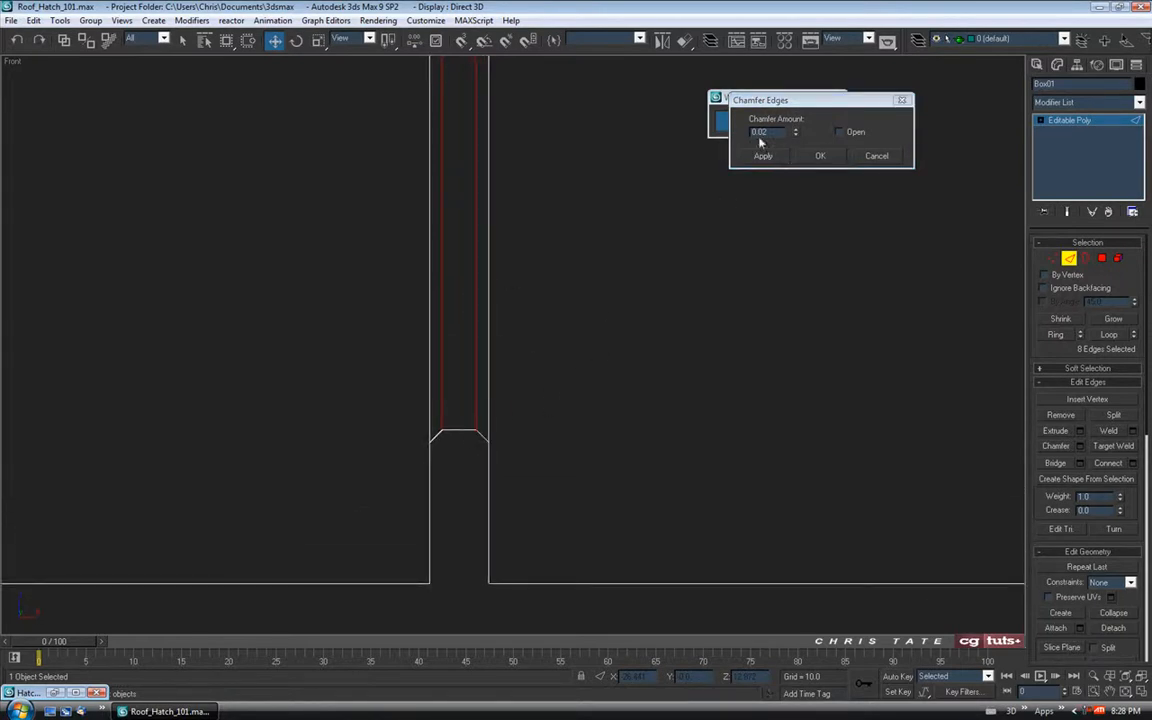
pyautogui.click(820, 157)
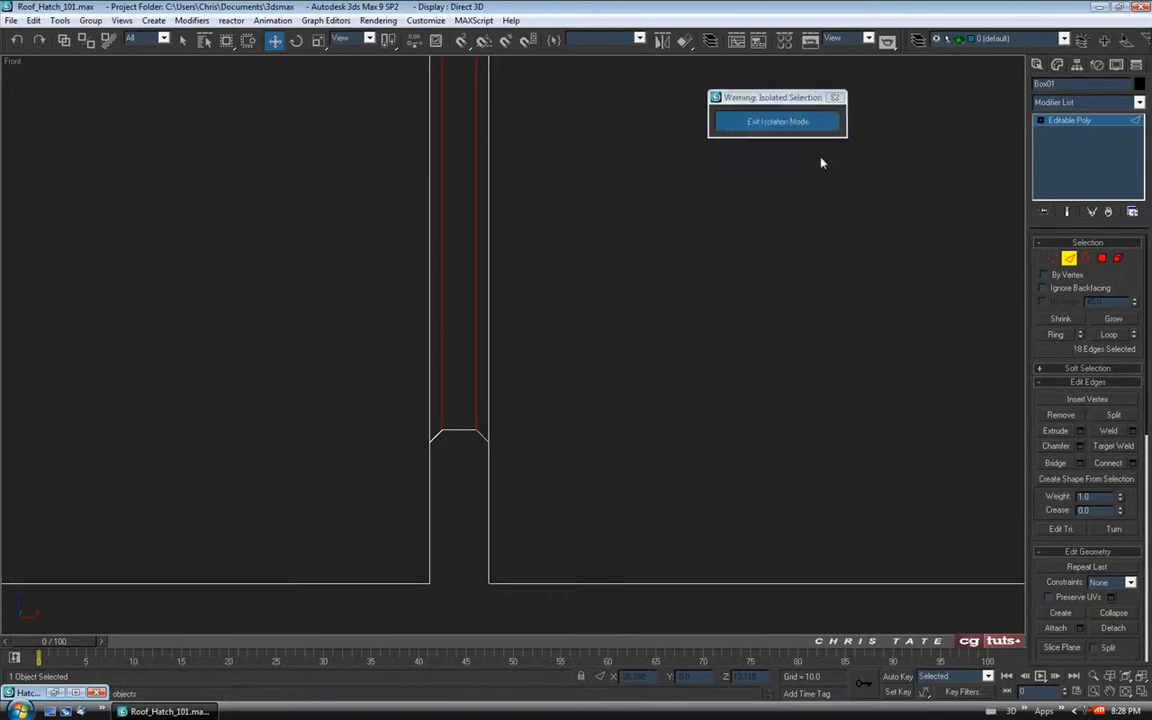
# Step: Return the perspective view to shaded display and invert the edge selection to cover all the rail's other edges
pyautogui.click(1142, 695)
pyautogui.rightClick(782, 624)
pyautogui.click(1142, 694)
pyautogui.keyDown('alt'); pyautogui.moveTo(480, 404); pyautogui.dragTo(518, 447, button='middle'); pyautogui.keyUp('alt')
pyautogui.press('F3')
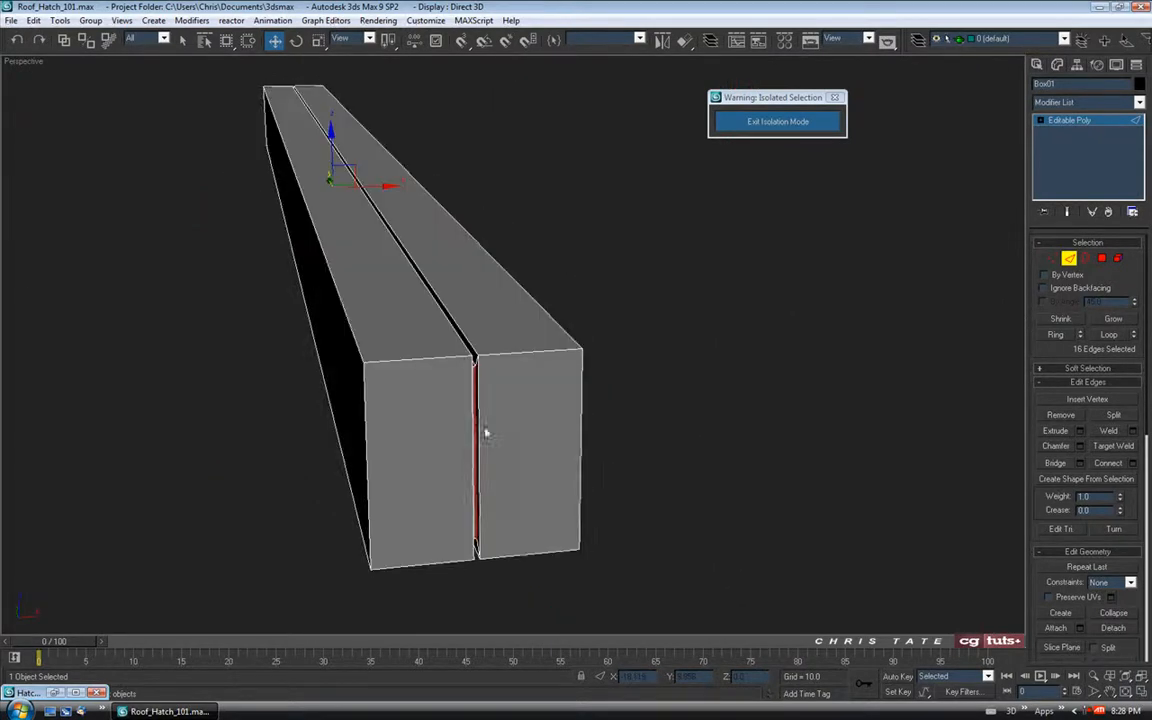
pyautogui.scroll(5, 440, 390)
pyautogui.keyDown('alt'); pyautogui.moveTo(310, 383); pyautogui.dragTo(389, 397, button='middle'); pyautogui.keyUp('alt')
pyautogui.scroll(-5, 466, 399)
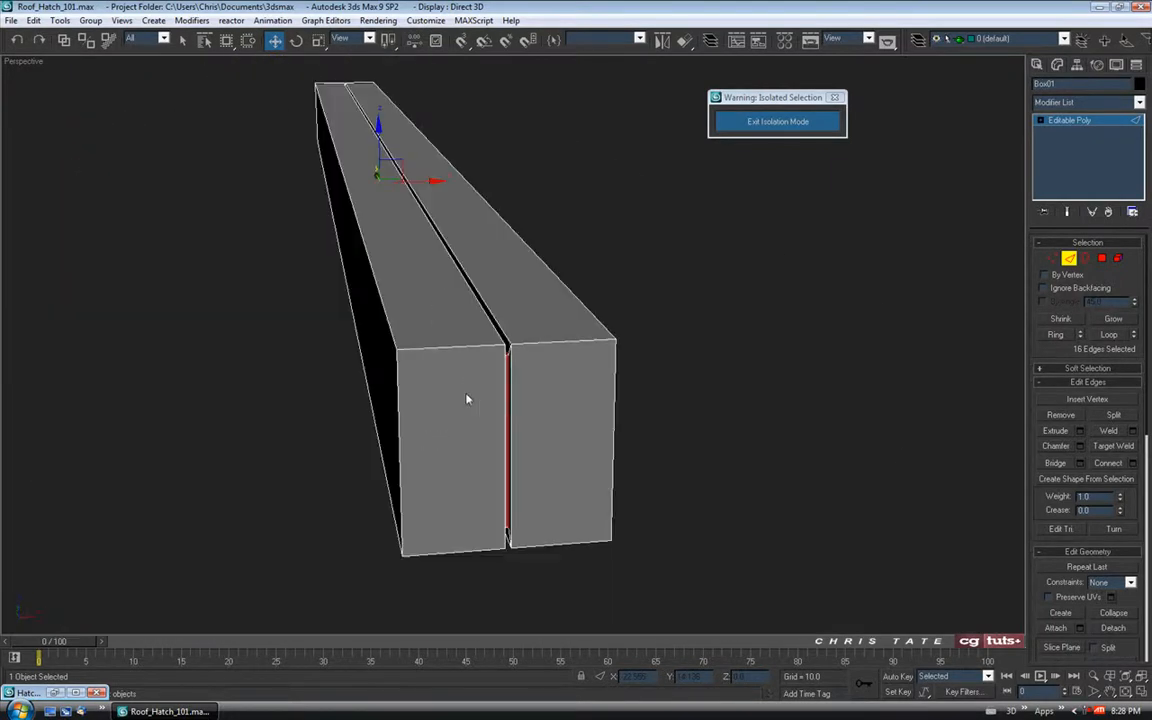
pyautogui.hotkey('ctrl', 'i')
pyautogui.keyDown('alt'); pyautogui.moveTo(480, 436); pyautogui.dragTo(593, 437, button='middle'); pyautogui.keyUp('alt')
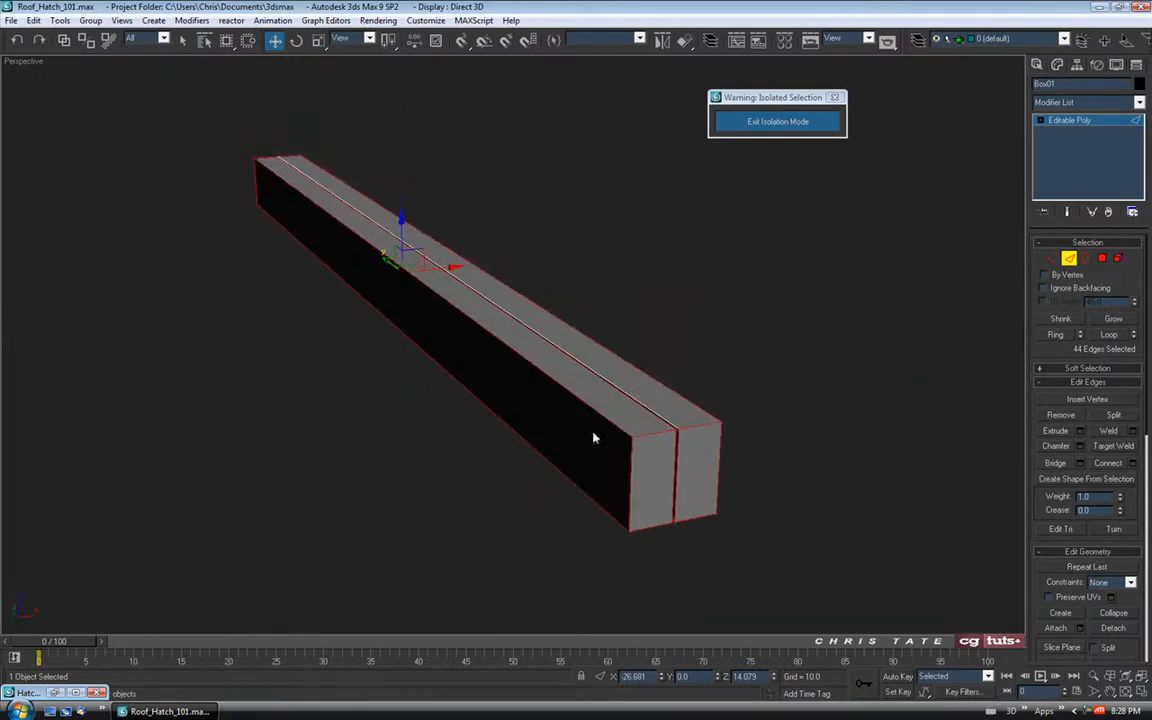
# Step: Chamfer the rail's inverted edge selection by 0.07
pyautogui.click(1079, 448)
pyautogui.moveTo(585, 389); pyautogui.dragTo(519, 352, button='middle')
pyautogui.keyDown('alt'); pyautogui.moveTo(614, 437); pyautogui.dragTo(617, 332, button='middle'); pyautogui.keyUp('alt')
pyautogui.scroll(4, 611, 421)
pyautogui.moveTo(798, 131); pyautogui.dragTo(795, 134)
pyautogui.keyDown('alt'); pyautogui.moveTo(609, 373); pyautogui.dragTo(415, 379, button='middle'); pyautogui.keyUp('alt')
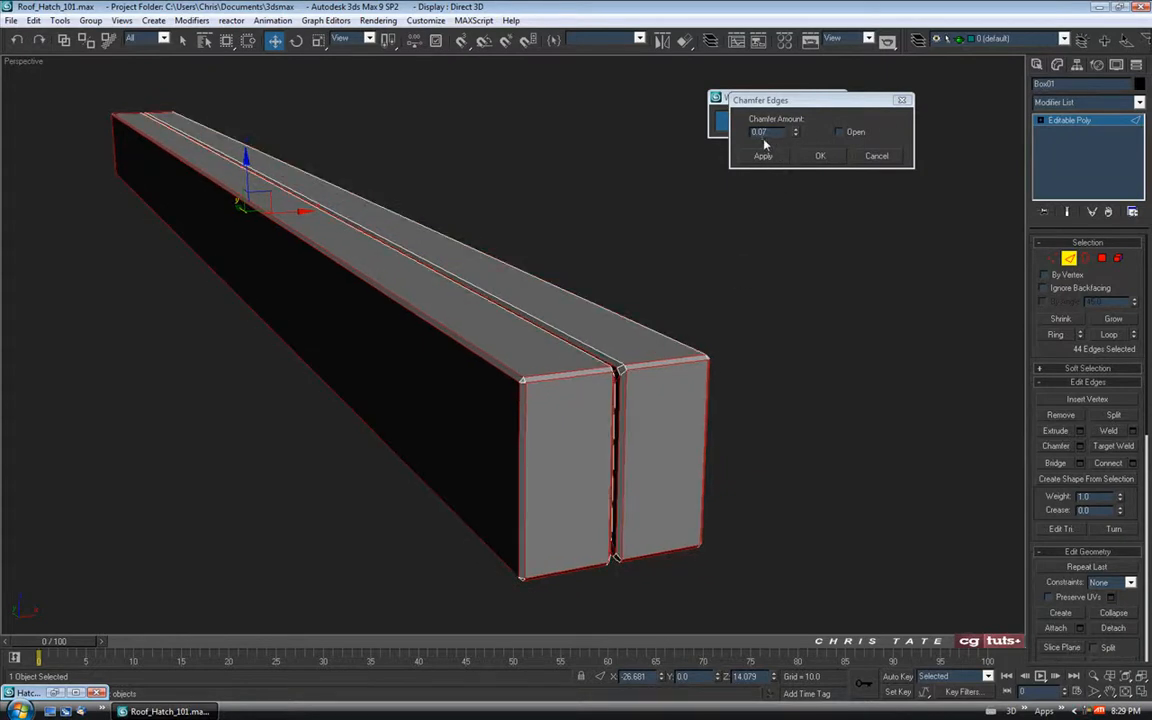
pyautogui.click(820, 156)
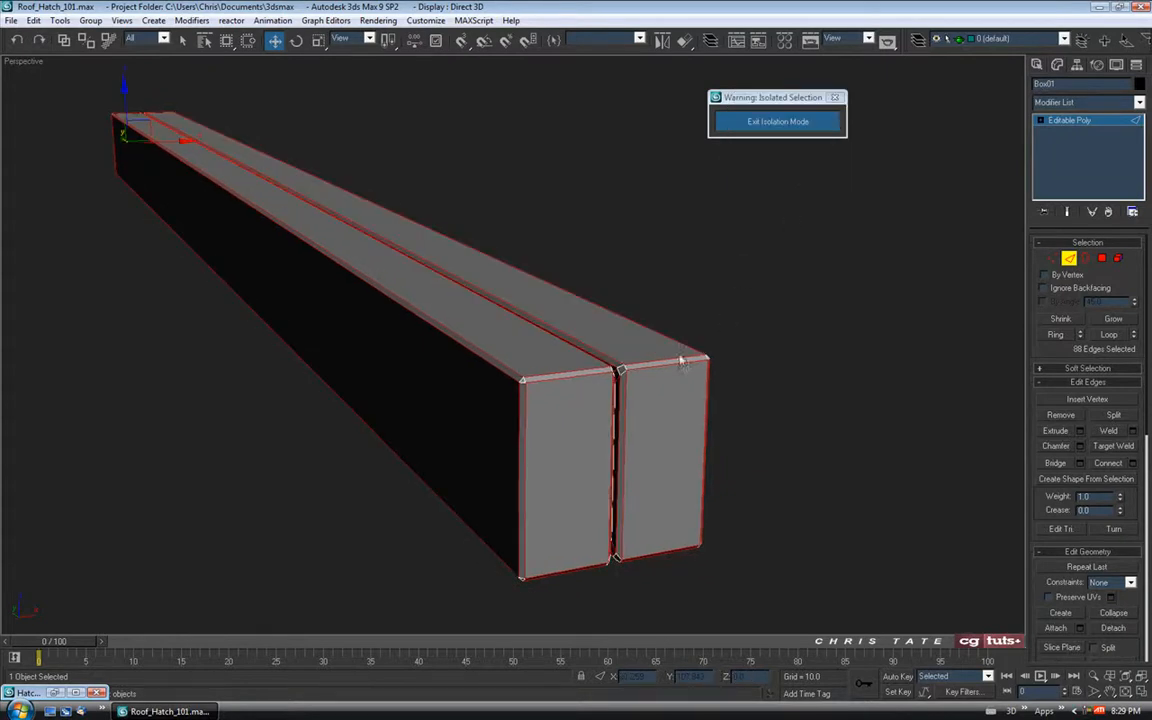
pyautogui.moveTo(666, 396); pyautogui.dragTo(680, 393, button='middle')
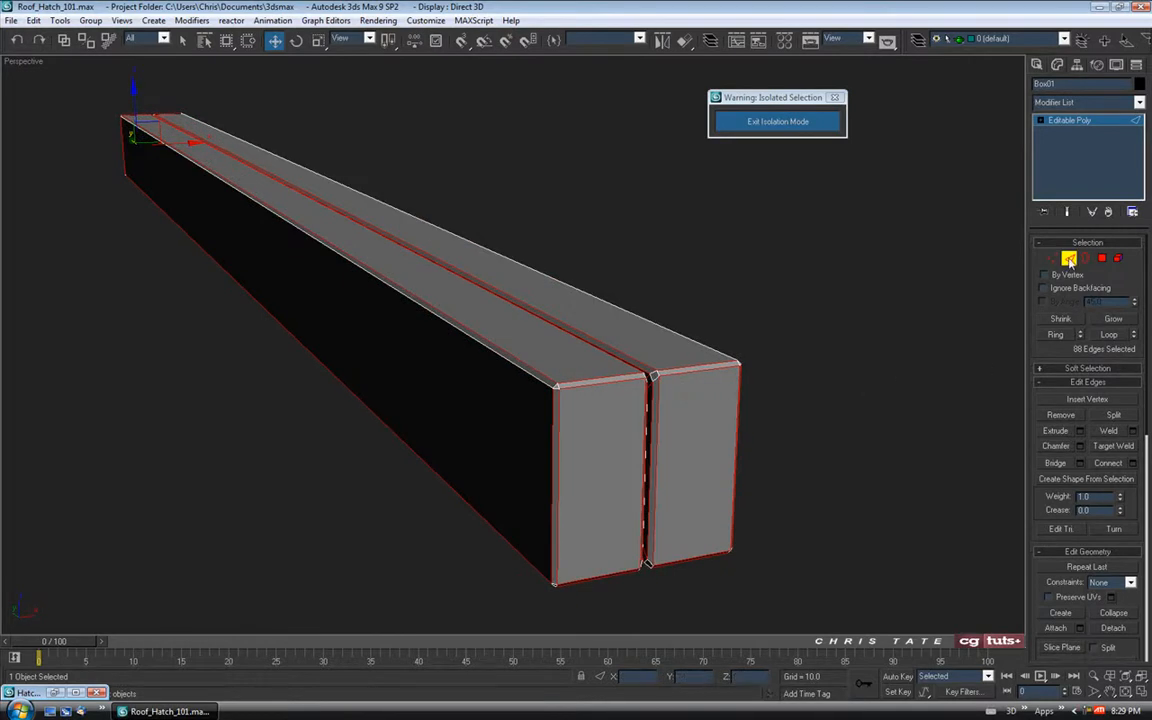
# Step: Leave edge editing, exit isolation mode and select the rail beneath the hatch lid
pyautogui.press('2')
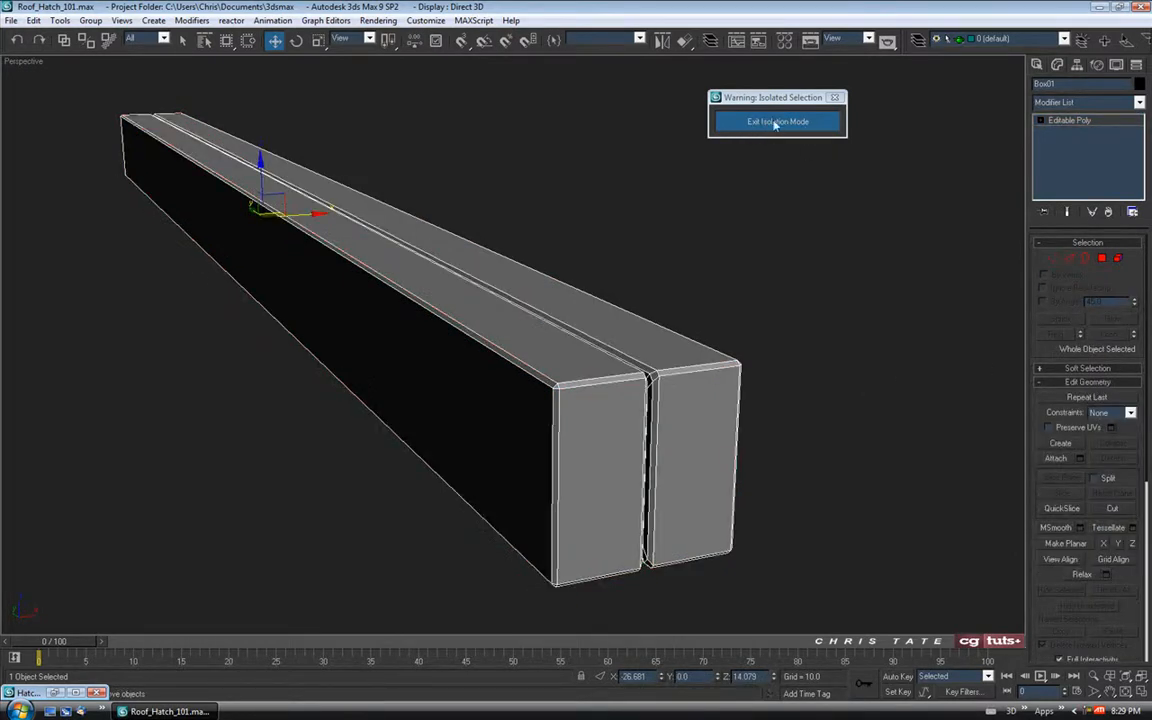
pyautogui.click(775, 122)
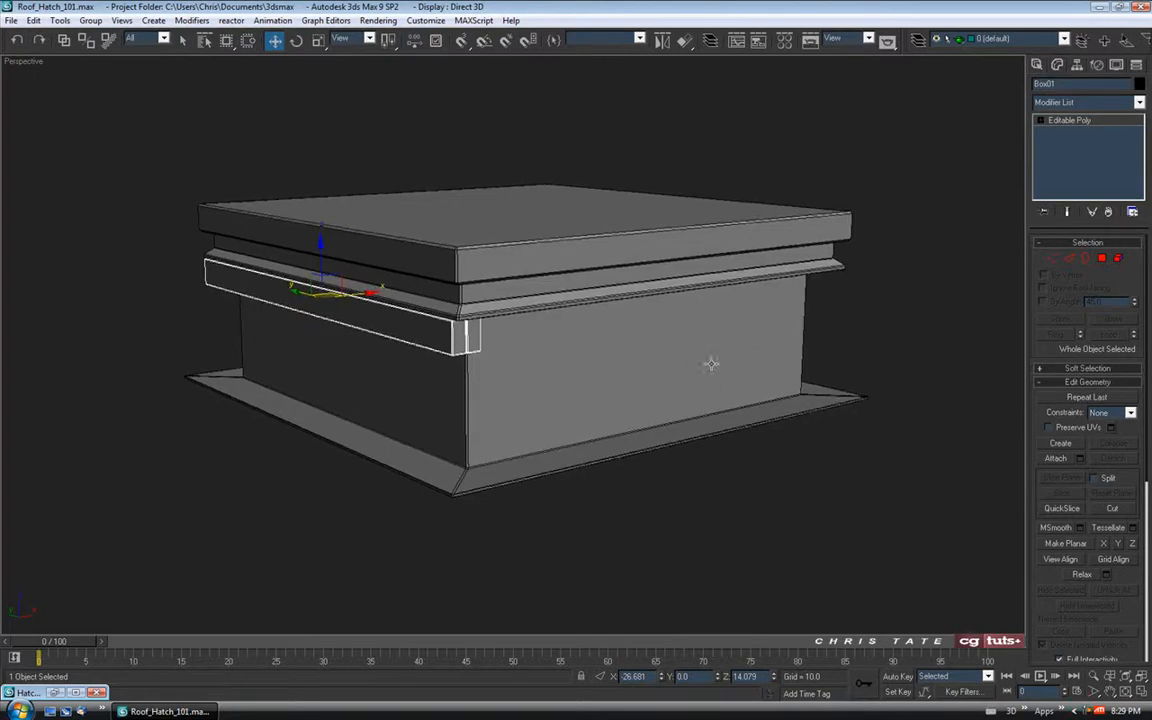
pyautogui.click(866, 327)
pyautogui.moveTo(474, 367)
pyautogui.keyDown('alt'); pyautogui.mouseDown(button='middle')
pyautogui.moveTo(426, 305)
pyautogui.moveTo(437, 320)
pyautogui.moveTo(429, 352)
pyautogui.moveTo(453, 306)
pyautogui.moveTo(486, 283)
pyautogui.moveTo(615, 301)
pyautogui.moveTo(653, 339)
pyautogui.moveTo(466, 363)
pyautogui.moveTo(530, 432)
pyautogui.moveTo(522, 458)
pyautogui.moveTo(496, 450)
pyautogui.moveTo(512, 445)
pyautogui.moveTo(499, 410)
pyautogui.moveTo(527, 415)
pyautogui.mouseUp(button='middle'); pyautogui.keyUp('alt')
pyautogui.click(507, 411)
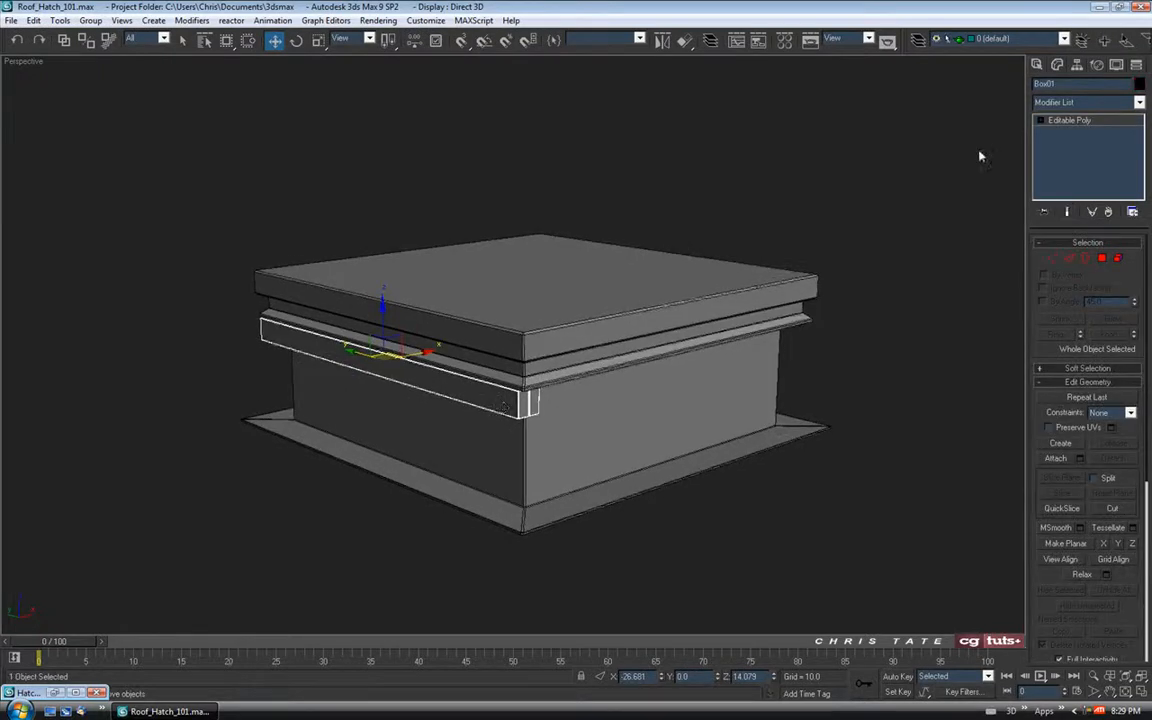
# Step: Center the rail's pivot to the object with Affect Pivot Only, ending pivot adjustment when done
pyautogui.click(1083, 65)
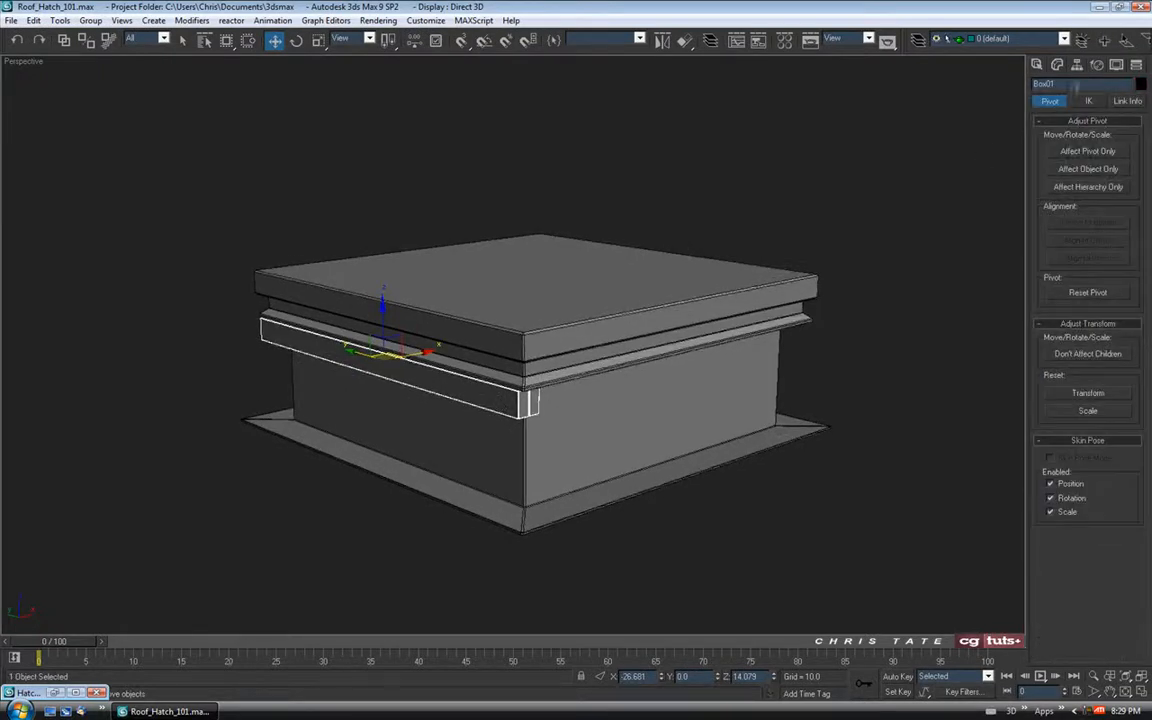
pyautogui.click(1087, 151)
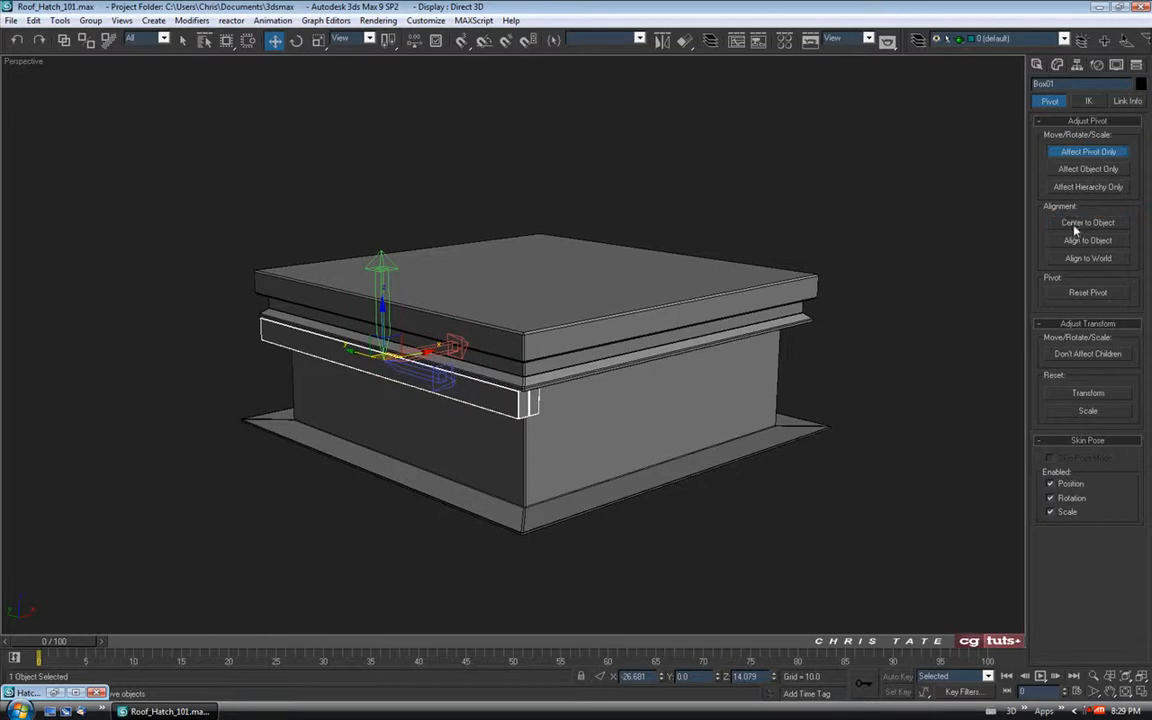
pyautogui.click(1067, 153)
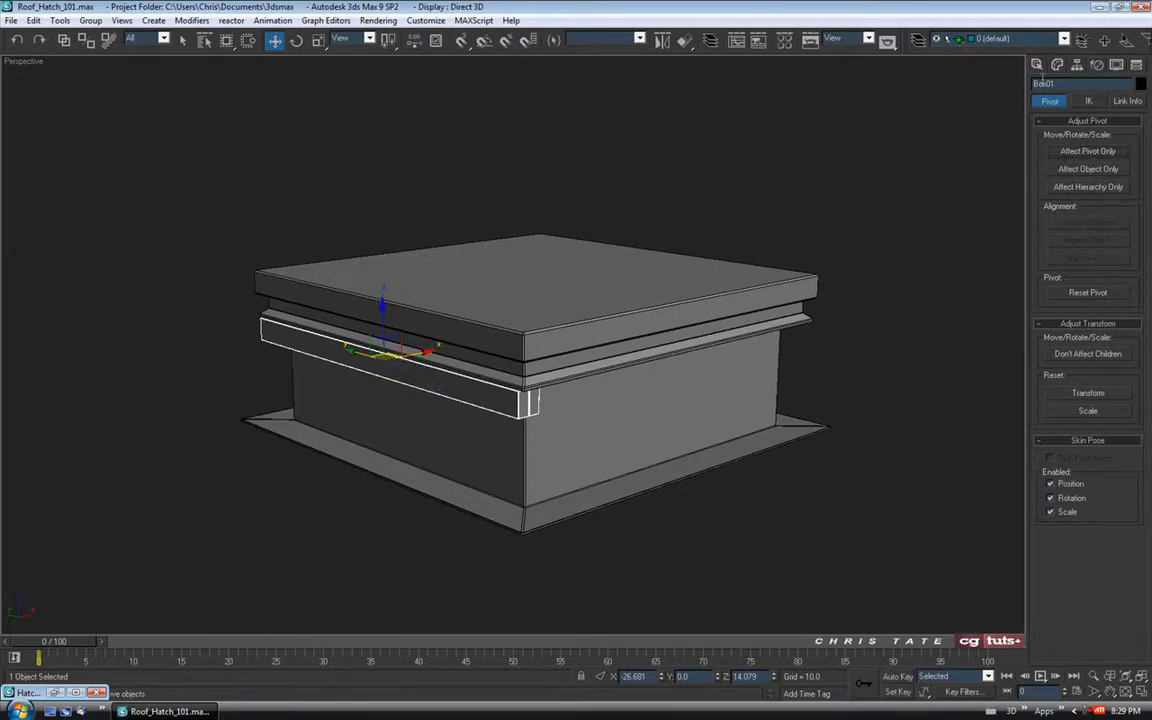
# Step: Rename the rail object to Railing_Block
pyautogui.click(1037, 64)
pyautogui.moveTo(1058, 247); pyautogui.dragTo(1003, 249)
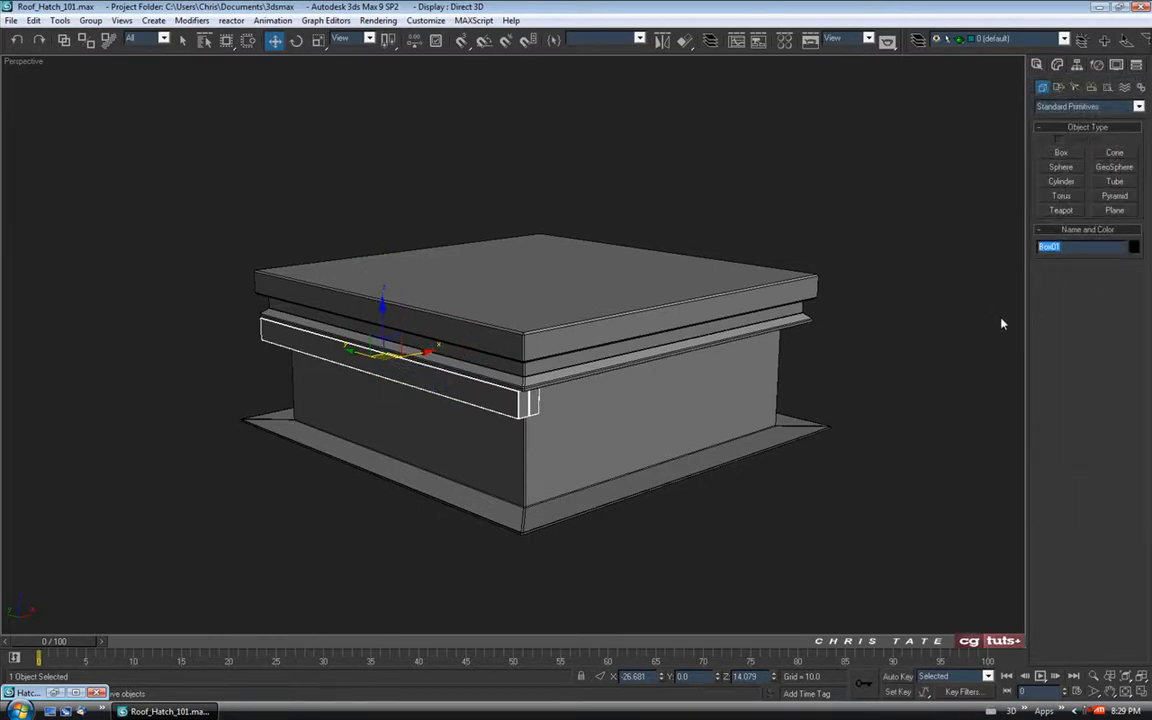
pyautogui.write('Railing_Block')
# Step: Show the front view at full size and frame the whole hatch together with the railing block
pyautogui.moveTo(686, 291); pyautogui.dragTo(674, 270, button='middle')
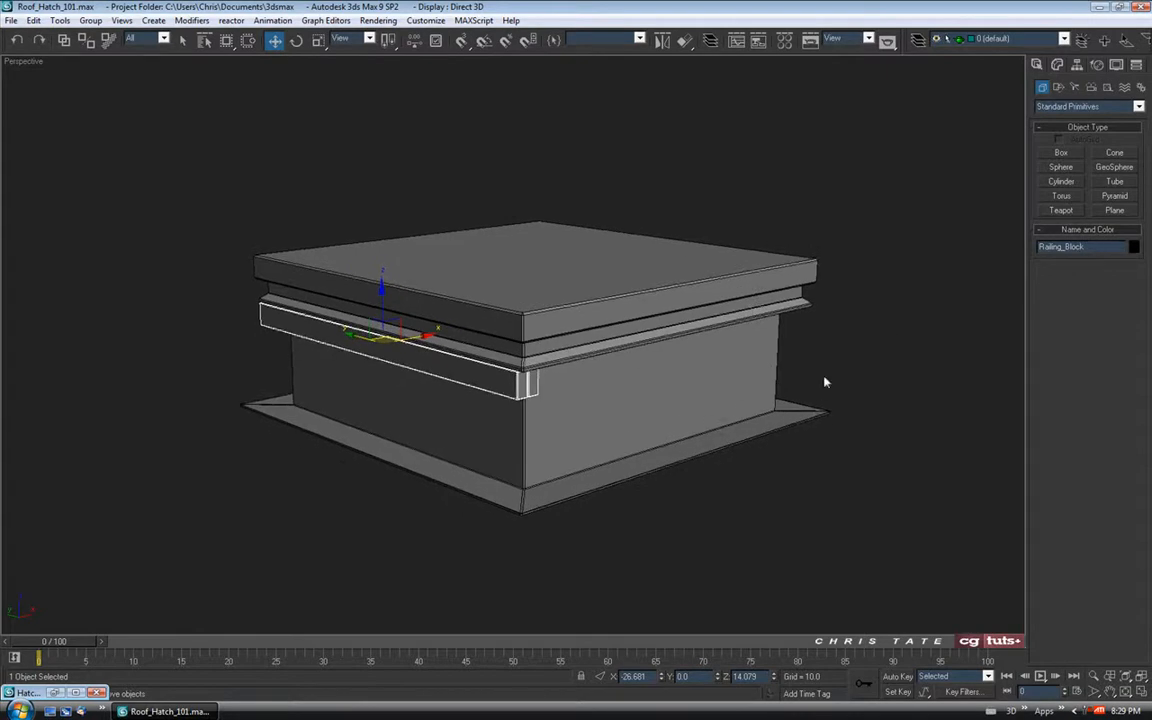
pyautogui.moveTo(753, 378); pyautogui.dragTo(689, 376, button='middle')
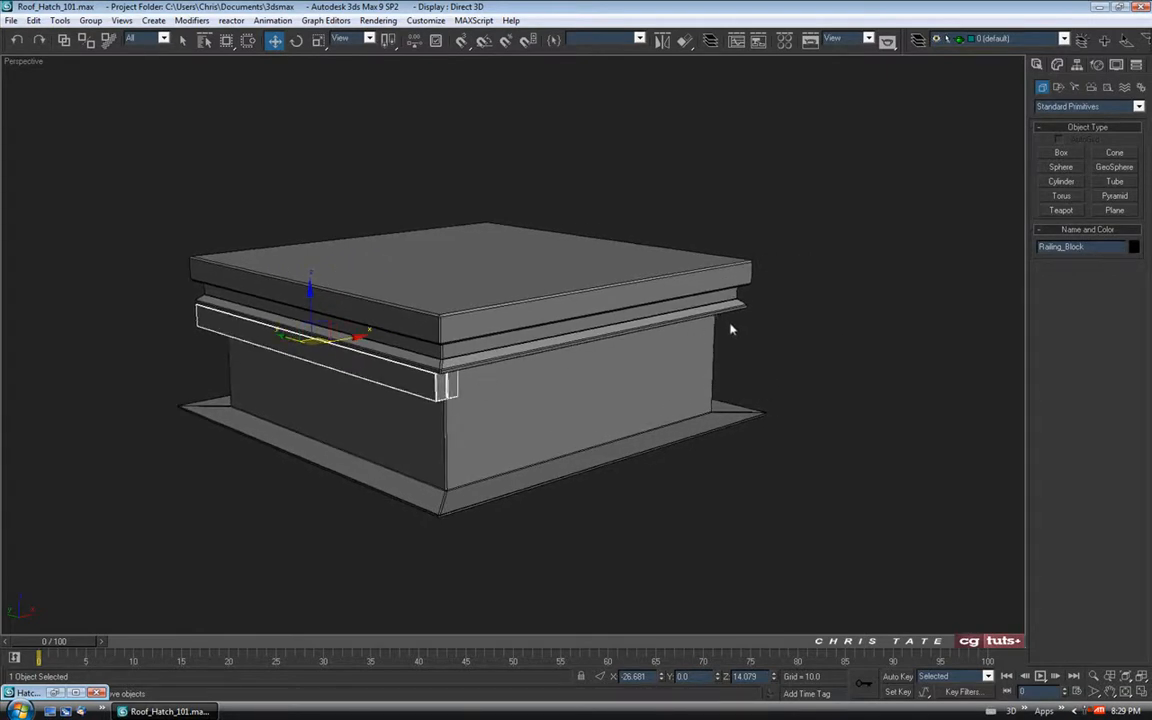
pyautogui.hotkey('alt', 'w')
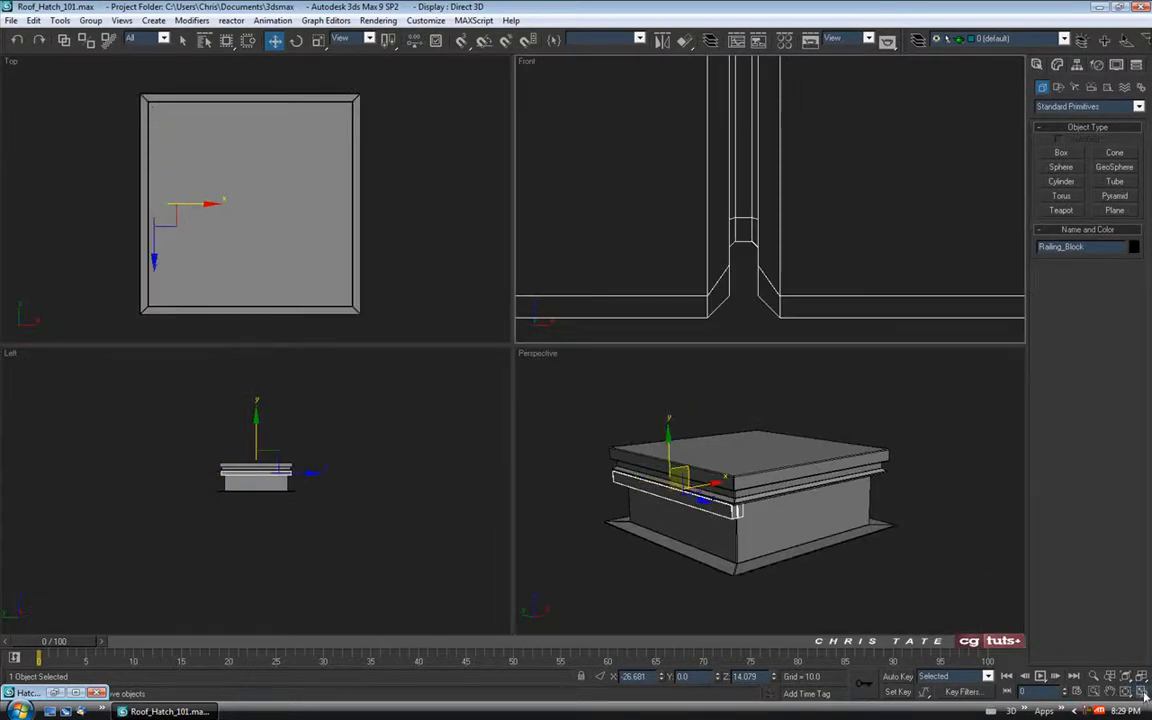
pyautogui.click(1141, 691)
pyautogui.moveTo(550, 307); pyautogui.dragTo(553, 309, button='middle')
pyautogui.press('z')
pyautogui.scroll(-8, 592, 372)
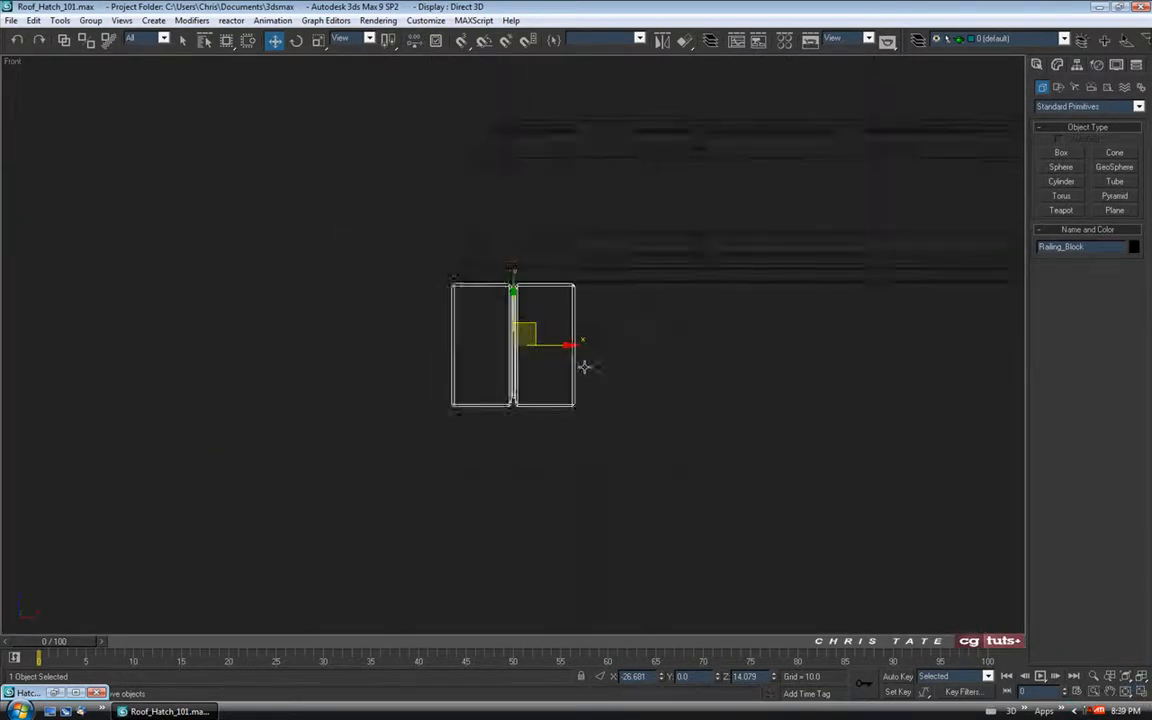
pyautogui.moveTo(652, 384); pyautogui.dragTo(429, 375, button='middle')
pyautogui.scroll(1, 434, 369)
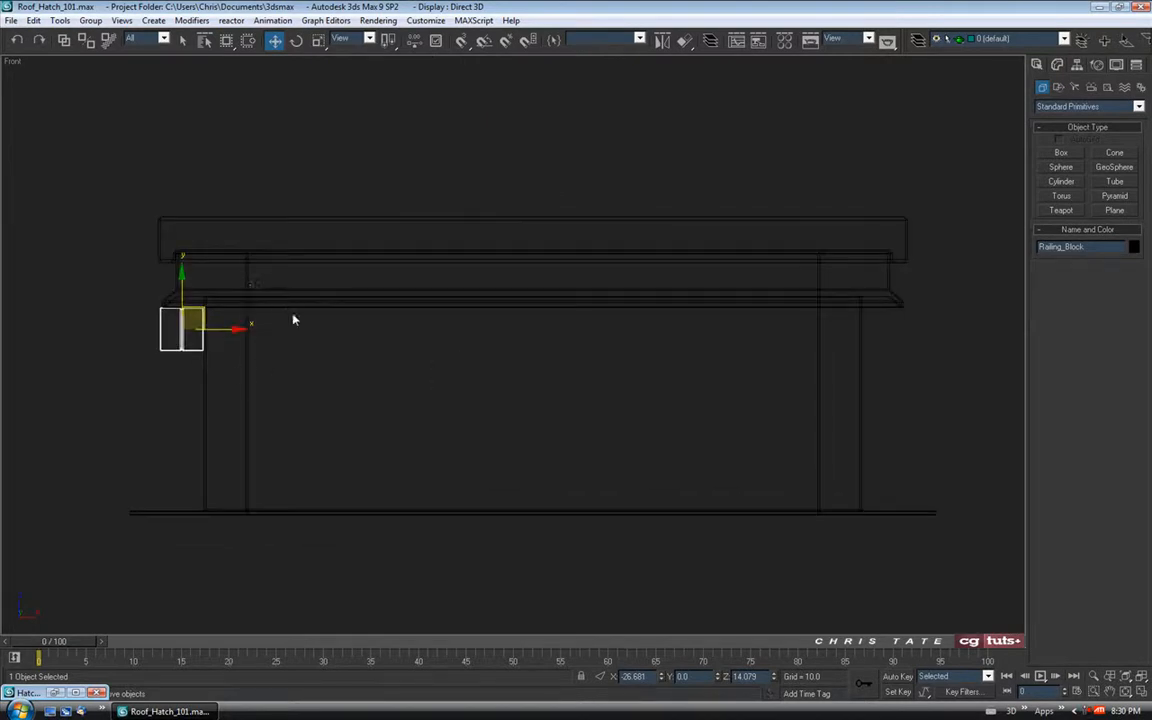
pyautogui.click(33, 20)
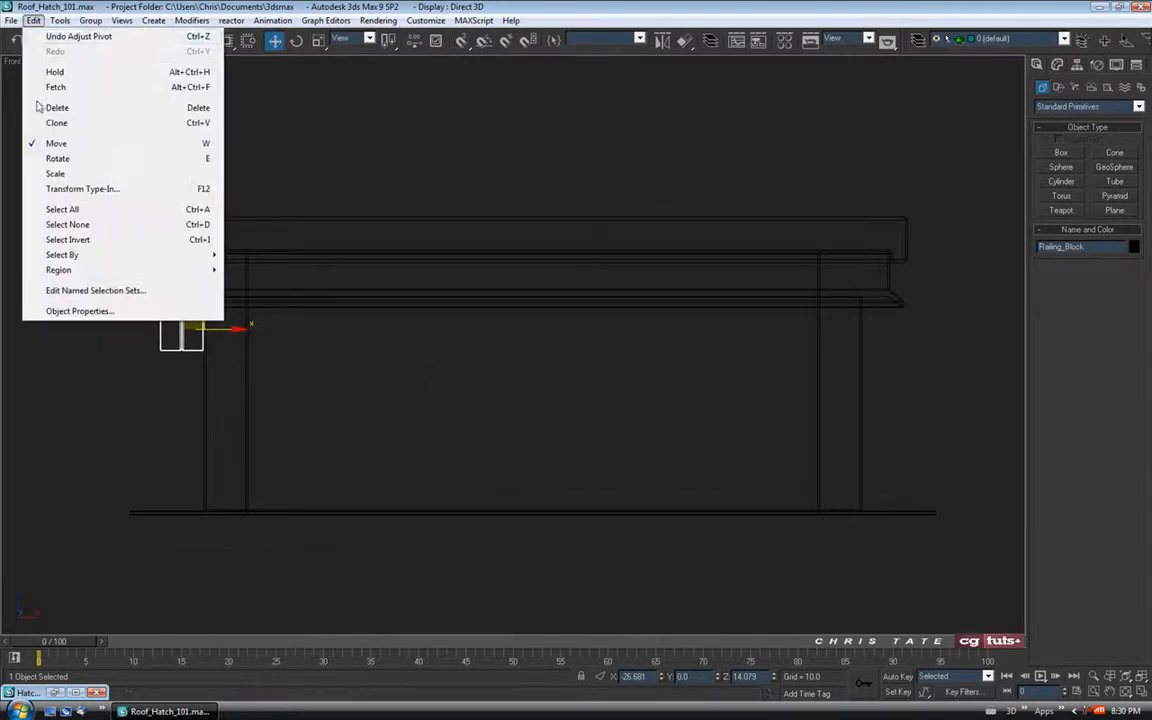
pyautogui.click(340, 141)
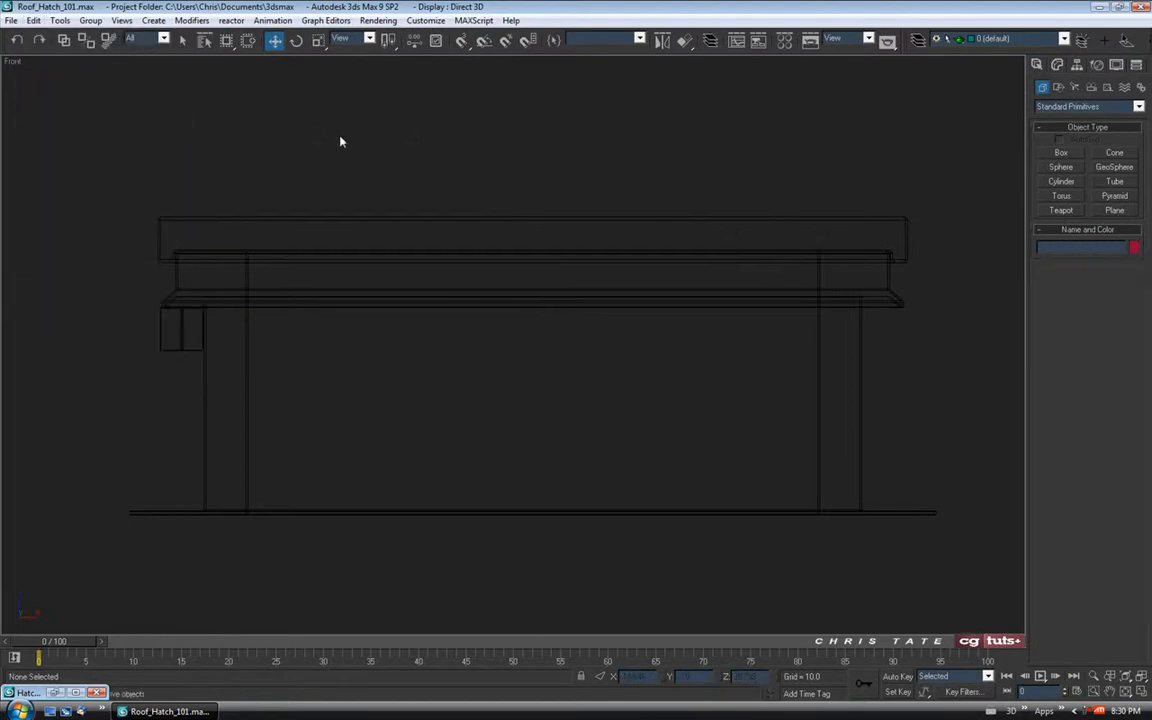
pyautogui.click(182, 334)
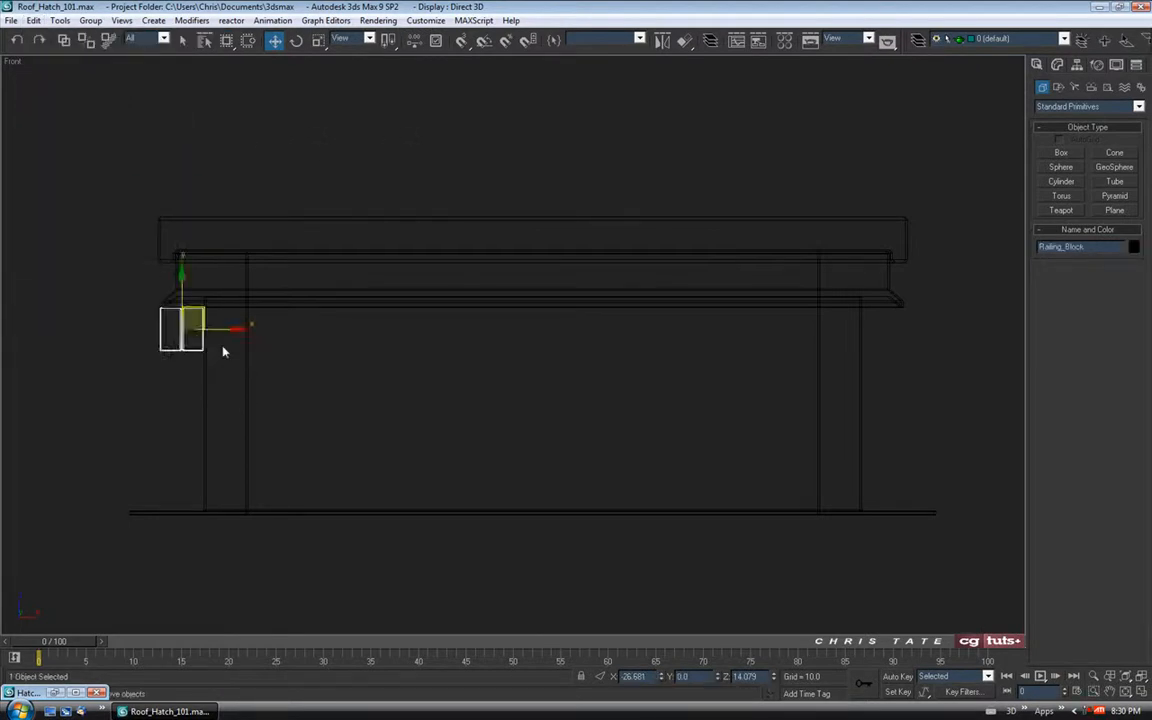
pyautogui.keyDown('shift'); pyautogui.moveTo(234, 331); pyautogui.dragTo(400, 331); pyautogui.keyUp('shift')
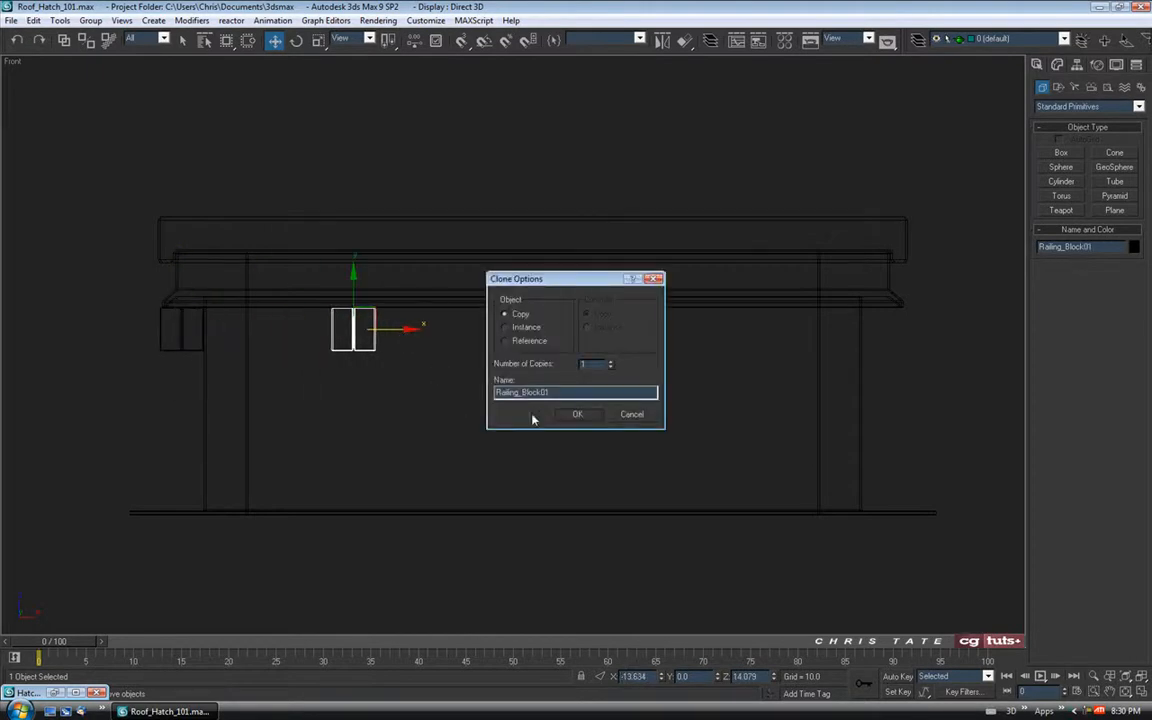
pyautogui.click(645, 415)
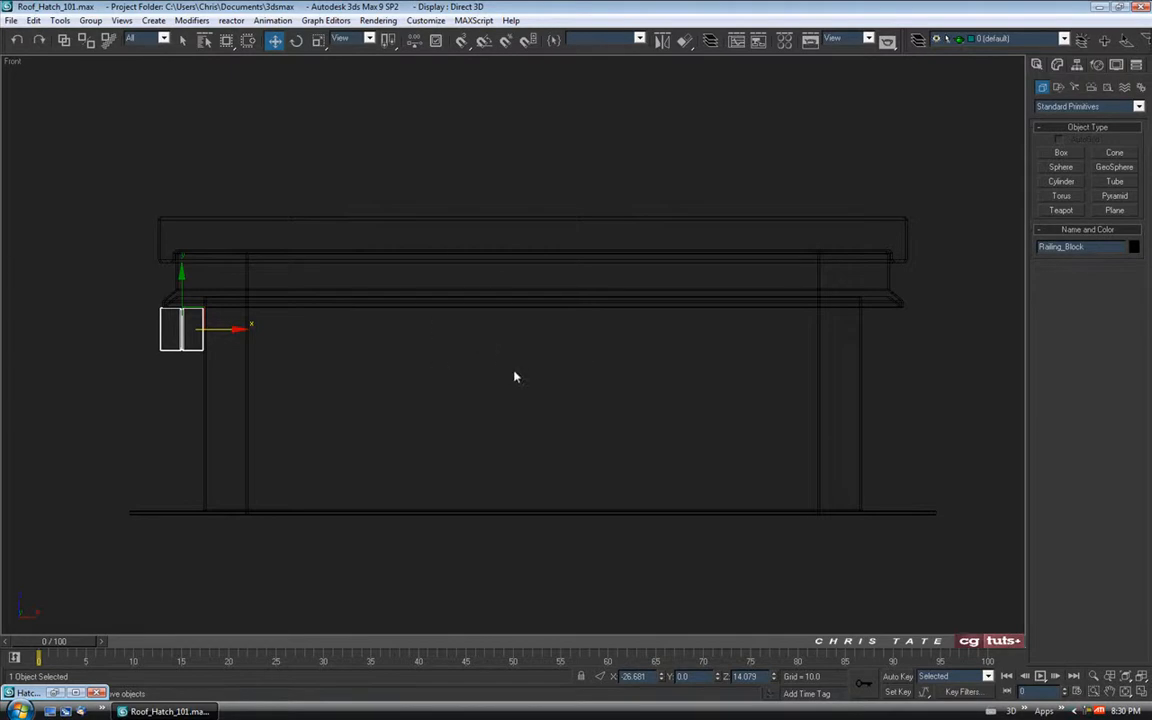
# Step: Clone the railing block along X to the opposite side of the hatch as one copy named Railing_Block01
pyautogui.moveTo(458, 380); pyautogui.dragTo(405, 371, button='middle')
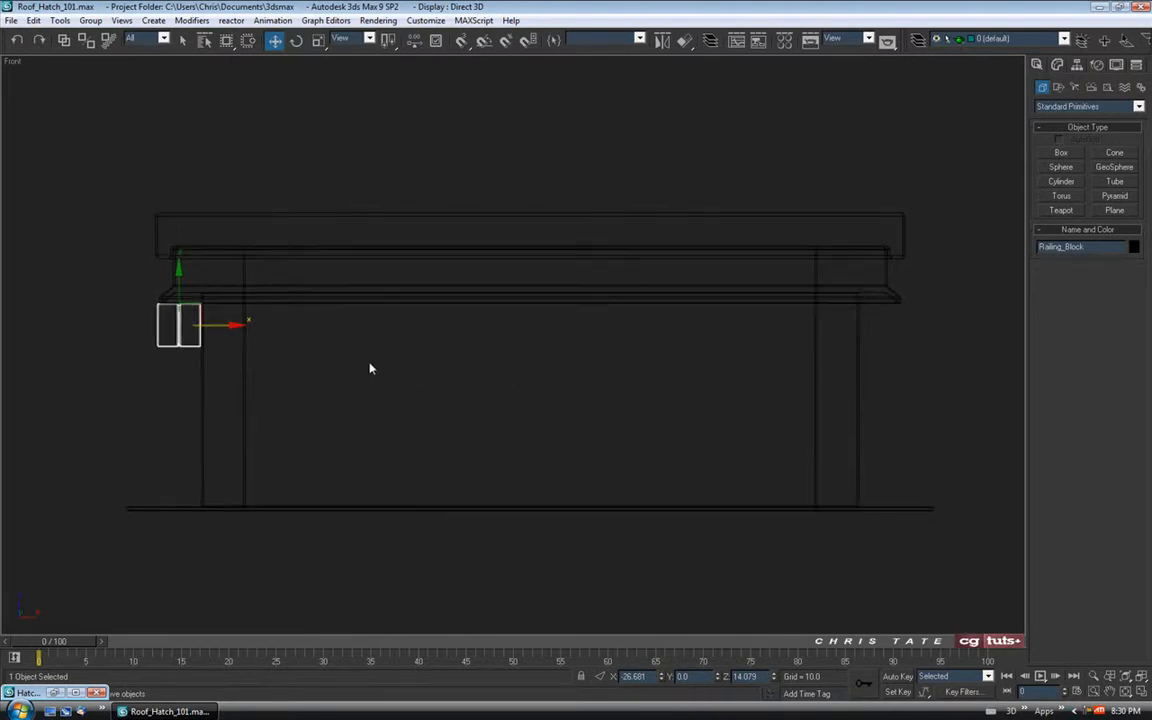
pyautogui.keyDown('shift'); pyautogui.moveTo(220, 325); pyautogui.dragTo(923, 331); pyautogui.keyUp('shift')
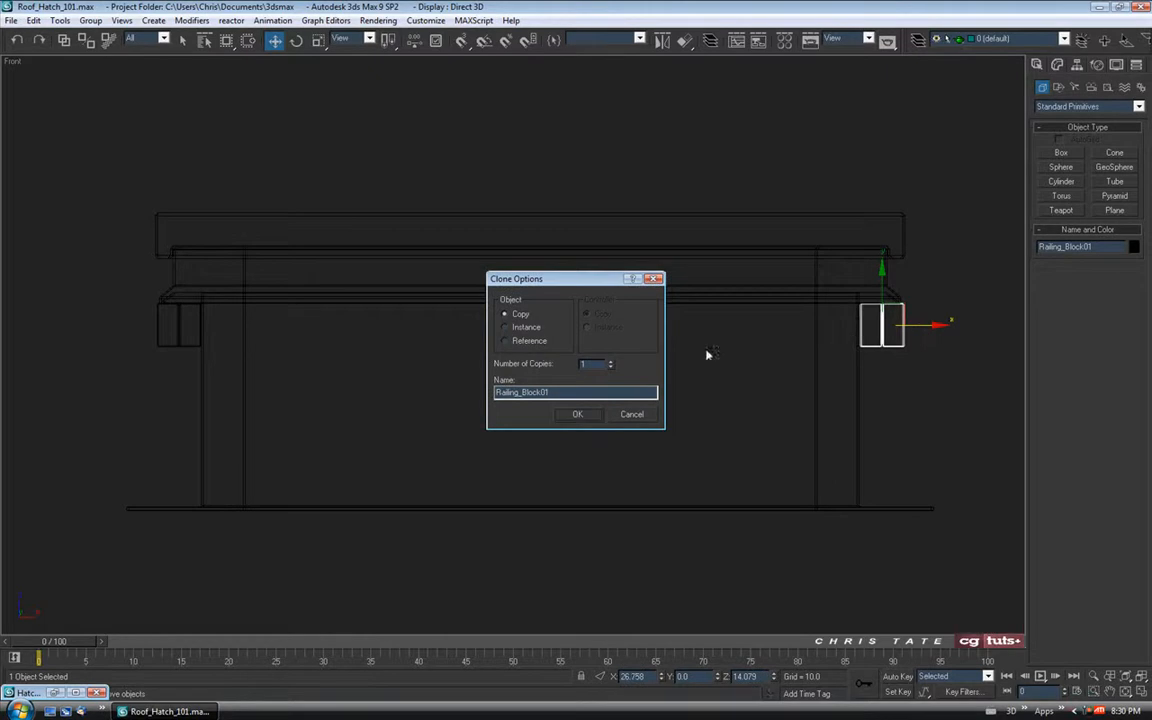
pyautogui.click(575, 419)
# Step: Nudge the copied railing block along X to 26.656 so it sits against the curb wall, and deselect it
pyautogui.moveTo(872, 391); pyautogui.dragTo(508, 388, button='middle')
pyautogui.scroll(6, 509, 340)
pyautogui.moveTo(502, 245)
pyautogui.mouseDown(button='middle')
pyautogui.moveTo(528, 340)
pyautogui.moveTo(524, 331)
pyautogui.mouseUp(button='middle')
pyautogui.scroll(2, 522, 335)
pyautogui.moveTo(632, 348); pyautogui.dragTo(625, 348)
pyautogui.scroll(-5, 507, 399)
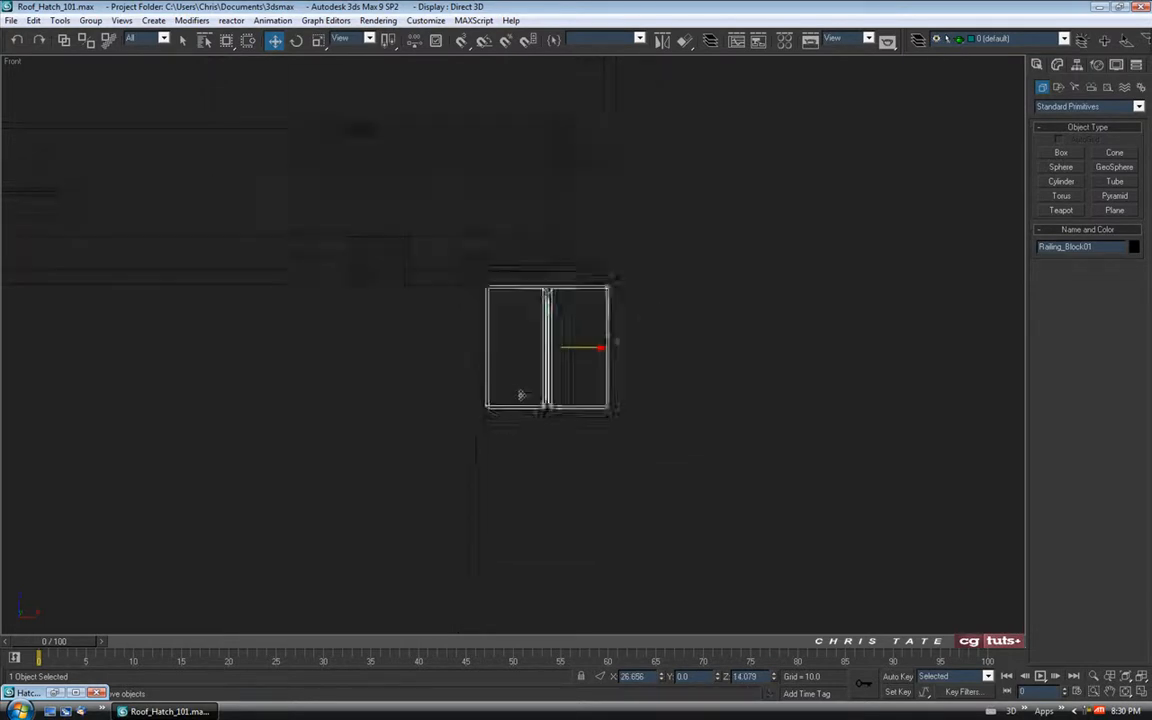
pyautogui.click(645, 455)
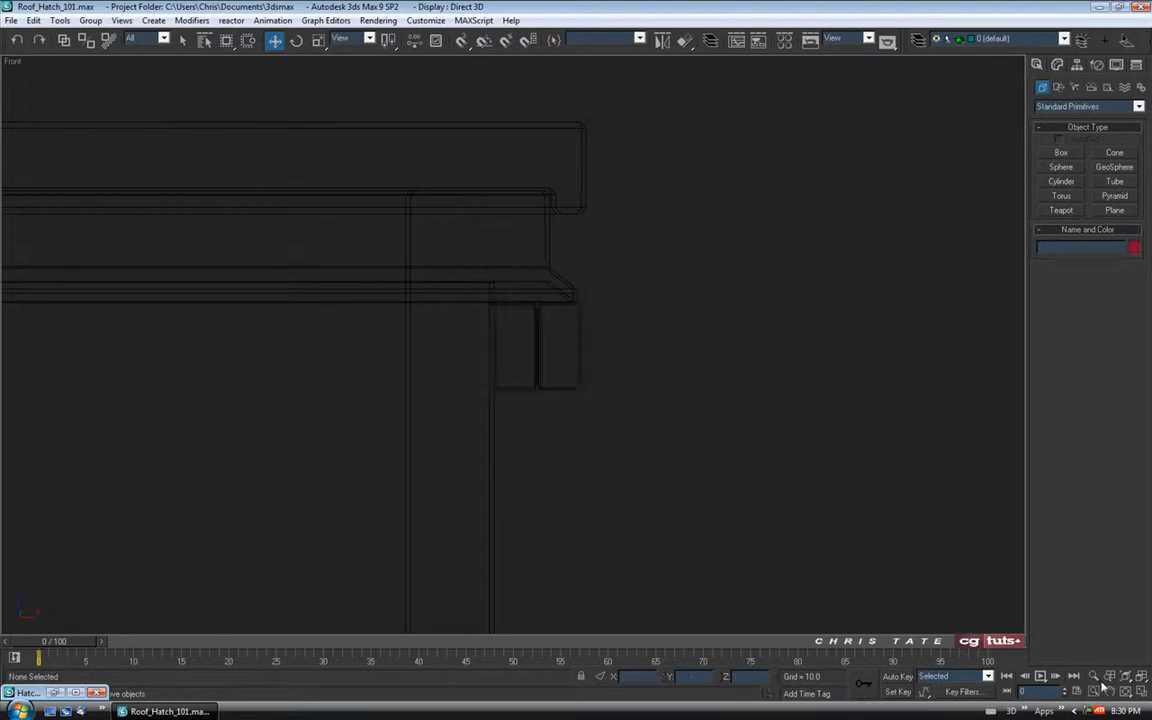
# Step: Return to the full perspective view and start saving the scene as a new file in the Roof_Hatch folder
pyautogui.click(1141, 691)
pyautogui.moveTo(845, 514); pyautogui.dragTo(843, 514, button='middle')
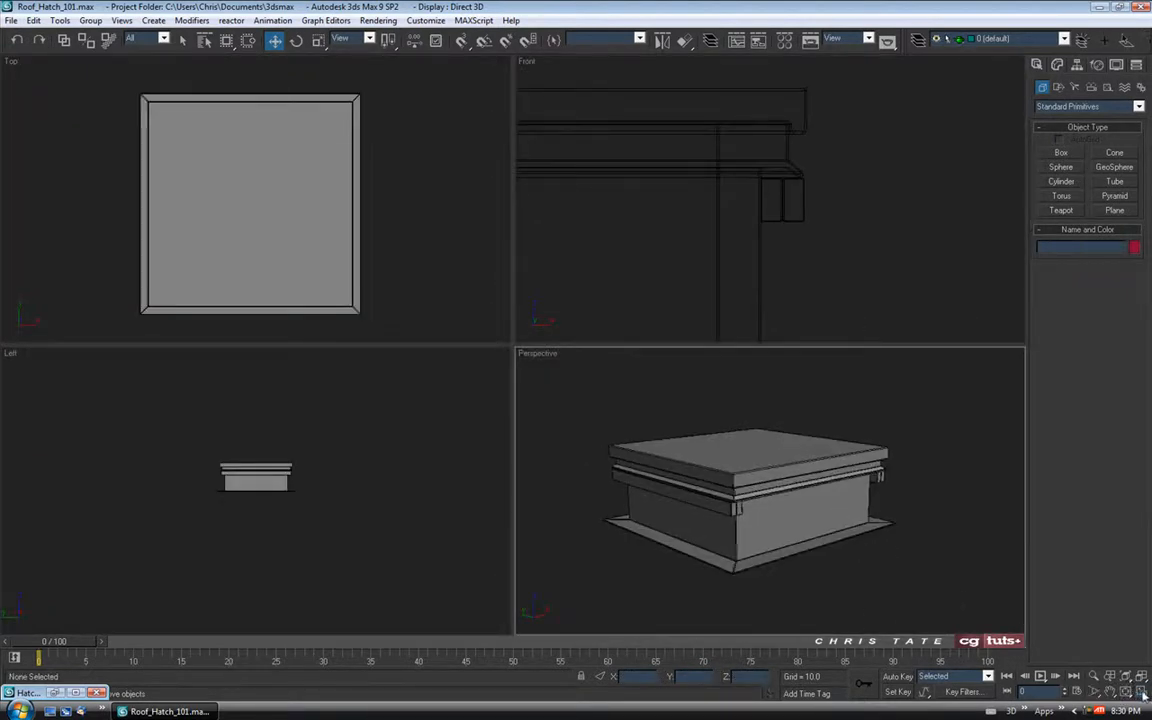
pyautogui.hotkey('alt', 'w')
pyautogui.moveTo(687, 424)
pyautogui.keyDown('alt'); pyautogui.mouseDown(button='middle')
pyautogui.moveTo(625, 422)
pyautogui.moveTo(645, 427)
pyautogui.moveTo(635, 381)
pyautogui.moveTo(648, 327)
pyautogui.moveTo(720, 360)
pyautogui.moveTo(707, 432)
pyautogui.moveTo(684, 422)
pyautogui.moveTo(748, 386)
pyautogui.moveTo(712, 411)
pyautogui.moveTo(707, 355)
pyautogui.moveTo(495, 350)
pyautogui.mouseUp(button='middle'); pyautogui.keyUp('alt')
pyautogui.click(11, 20)
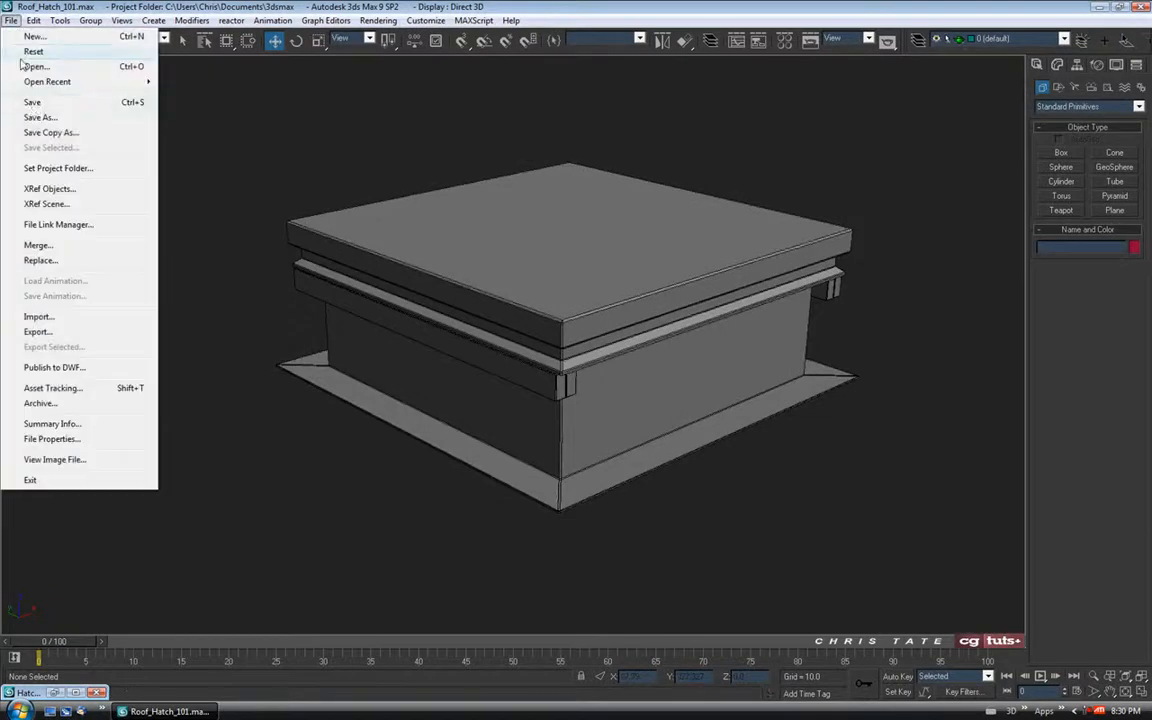
pyautogui.click(36, 118)
pyautogui.click(317, 467)
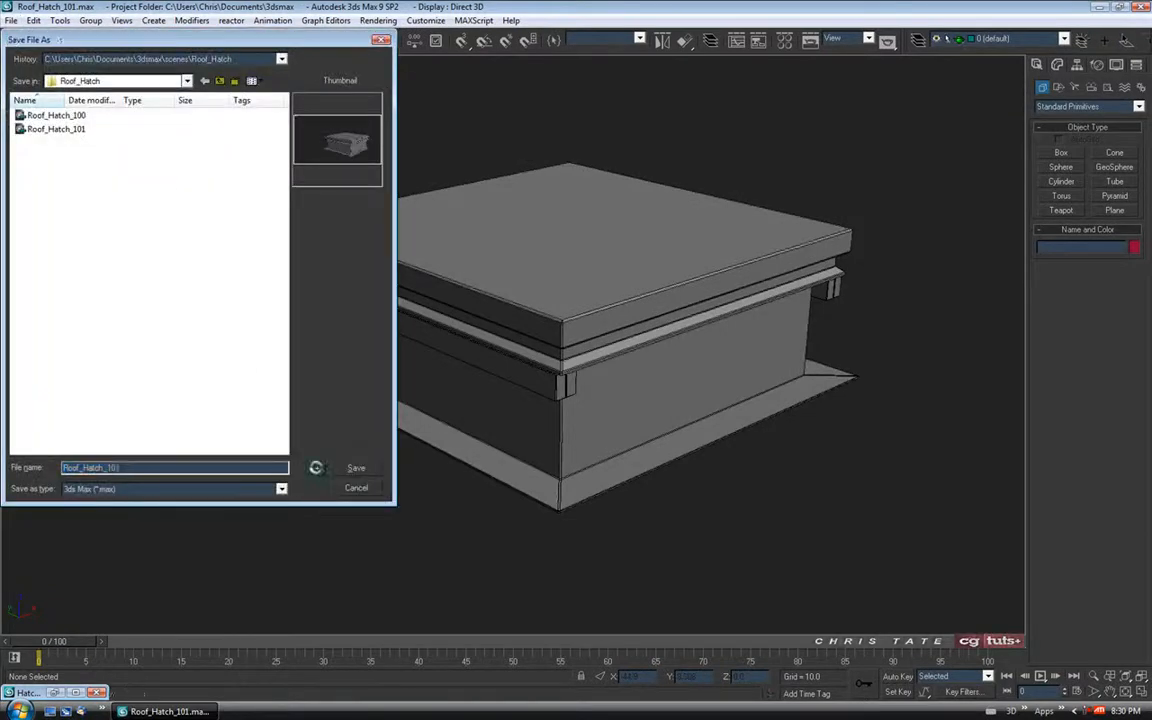